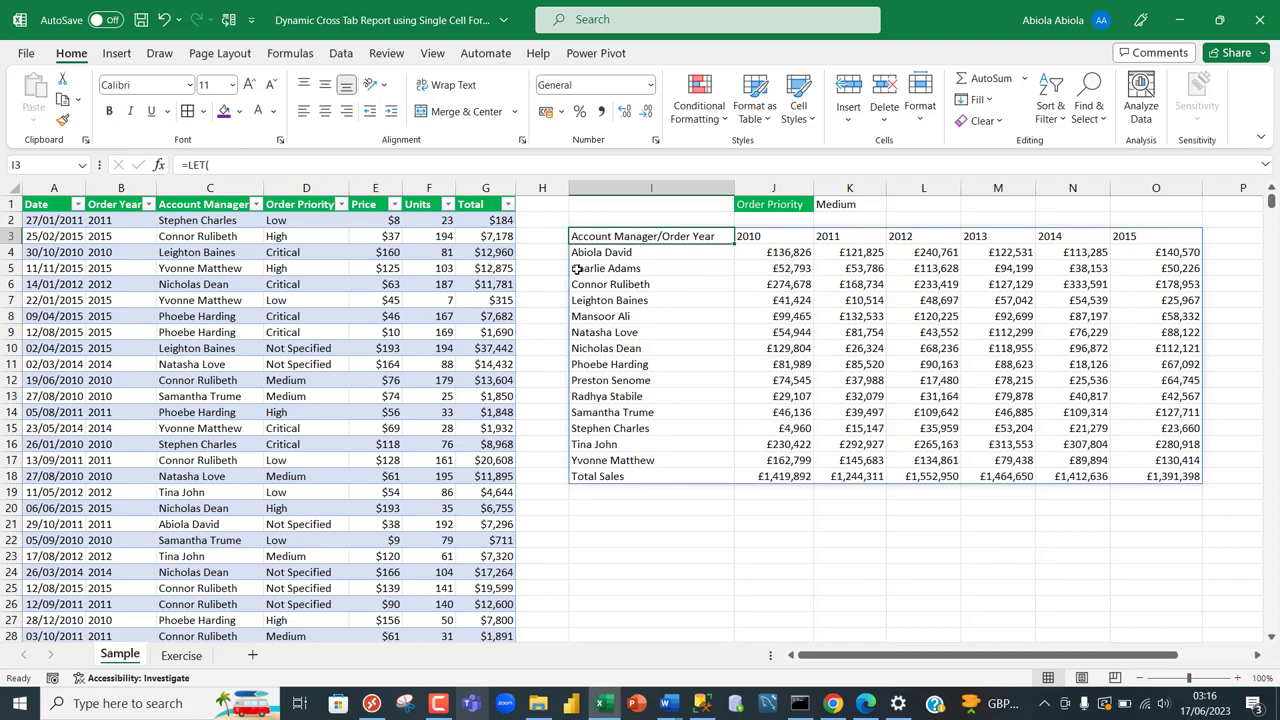
Switch the sample report's Order Priority in K1 to Critical, back to Medium, and finally to Not Specified
left_click(364, 298)
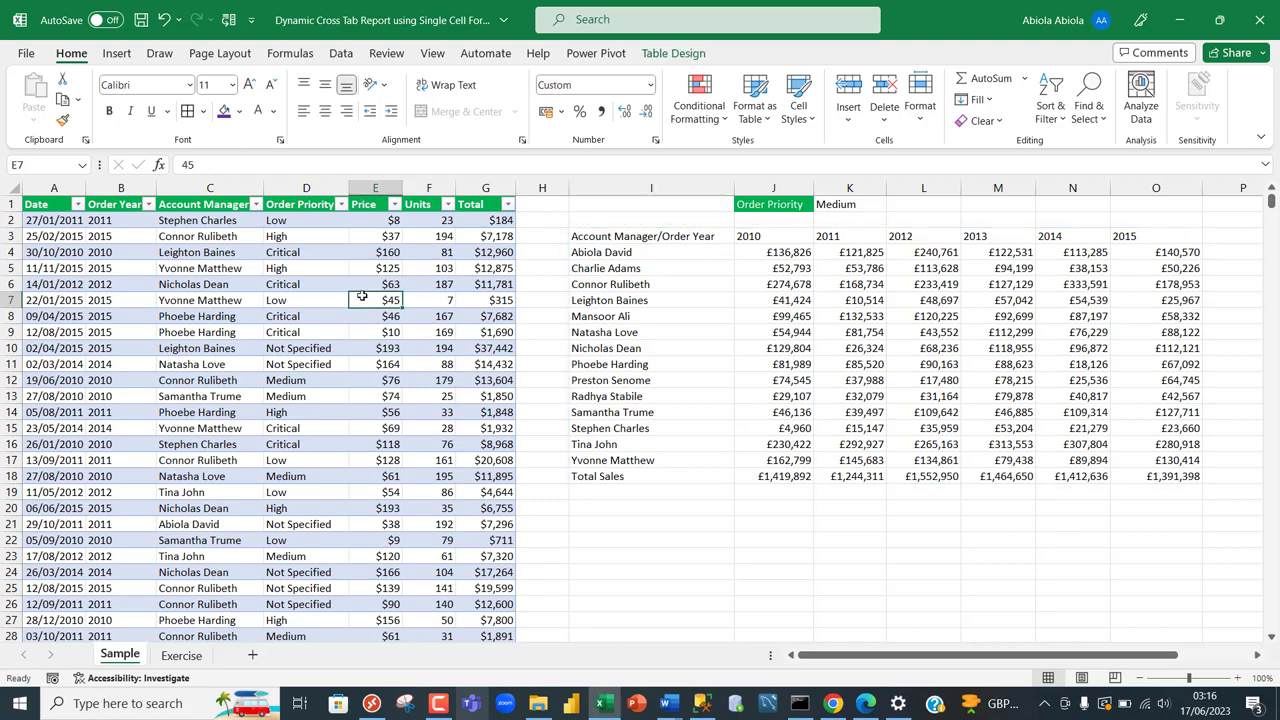
left_click(846, 203)
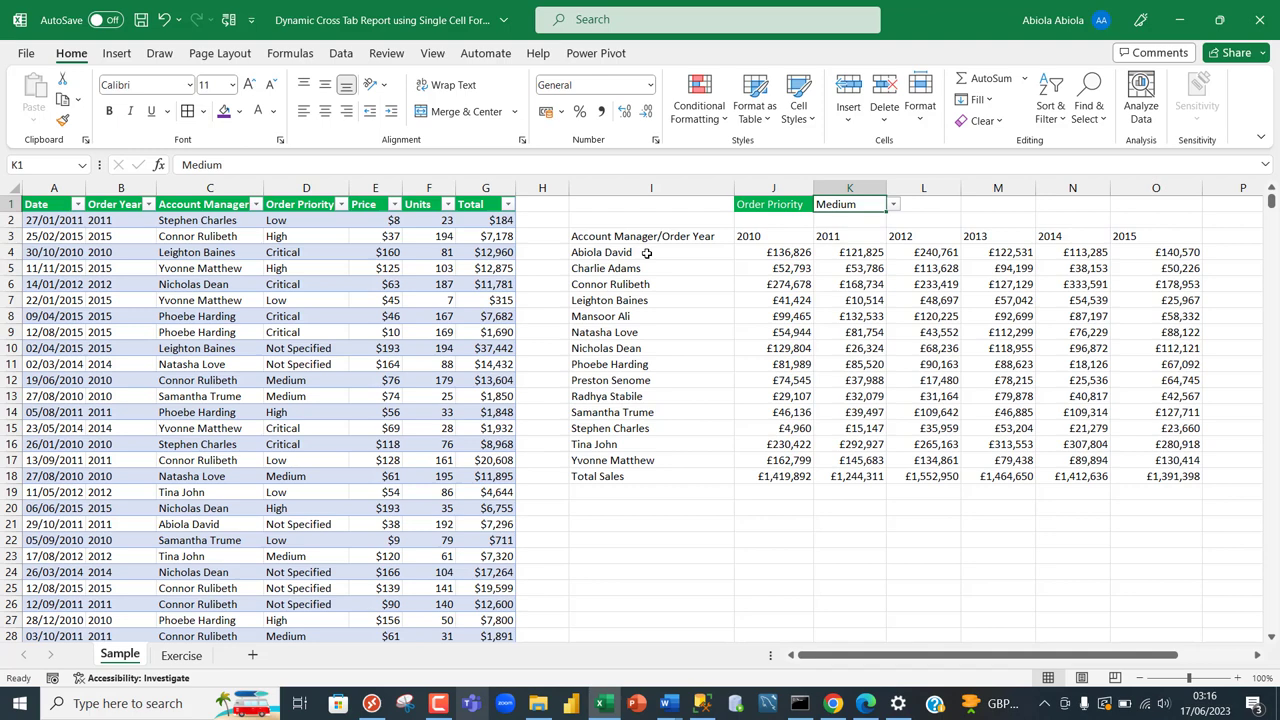
left_click(893, 205)
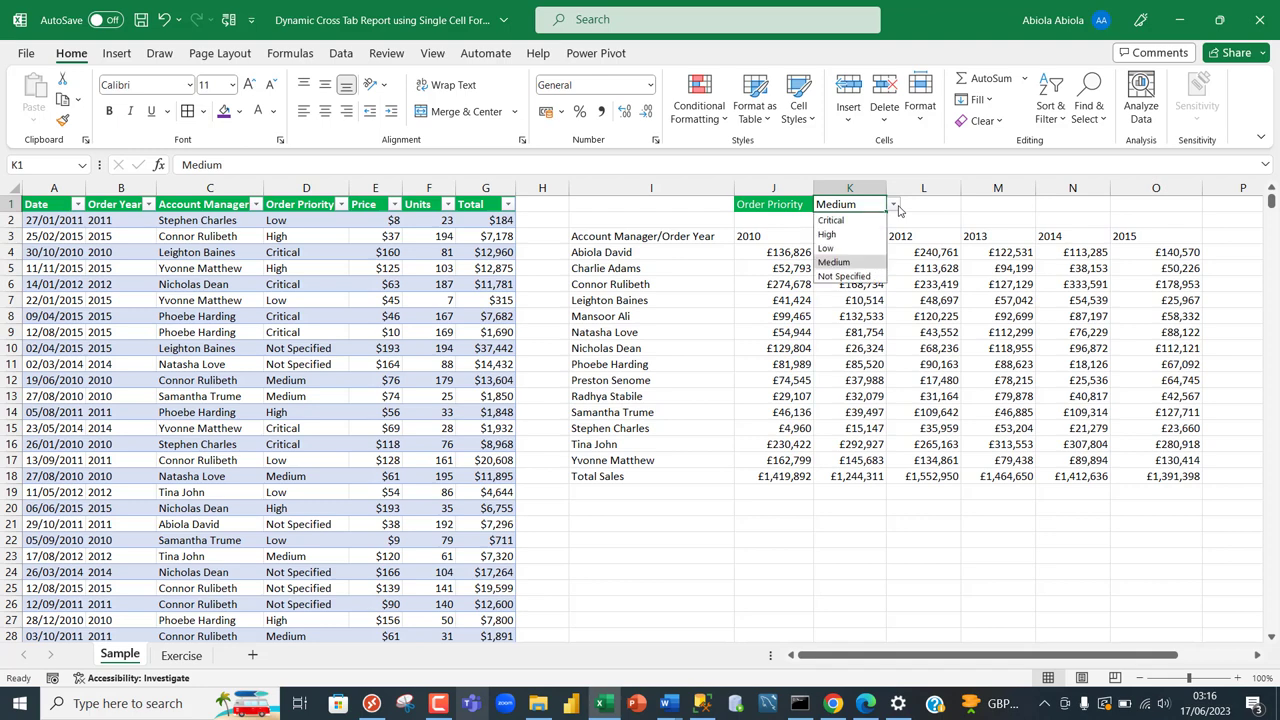
left_click(843, 222)
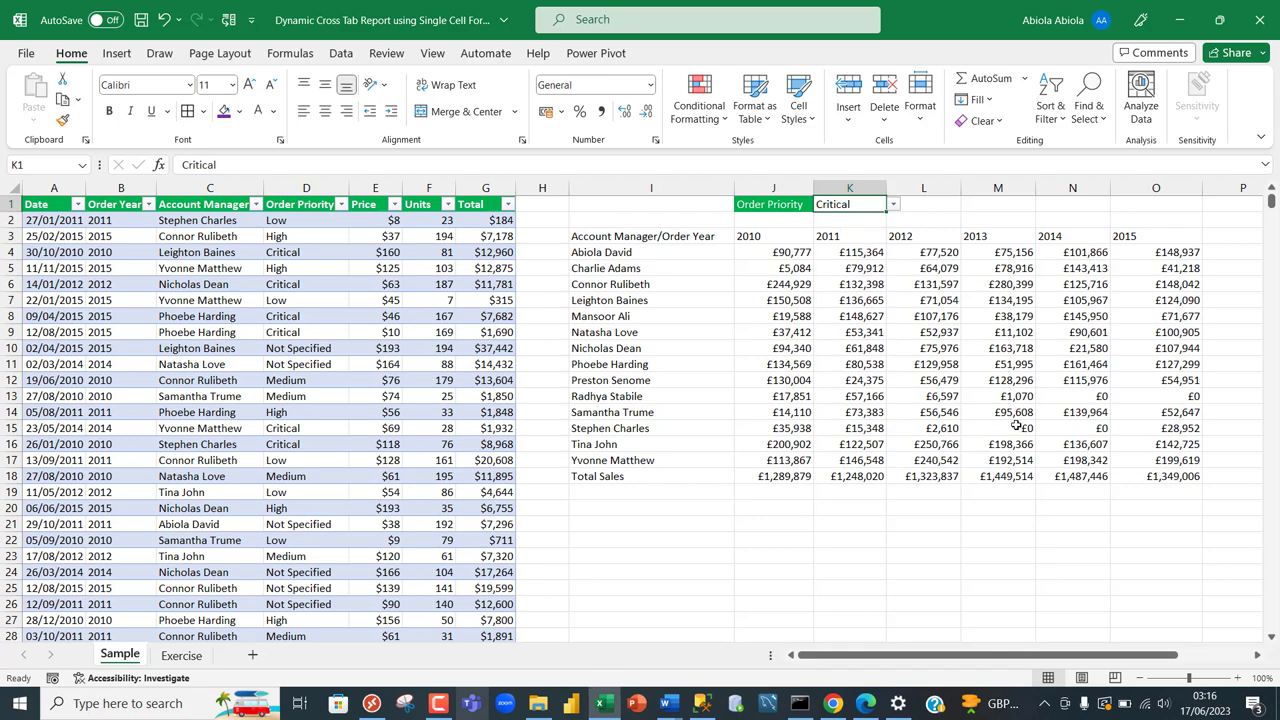
left_click(893, 204)
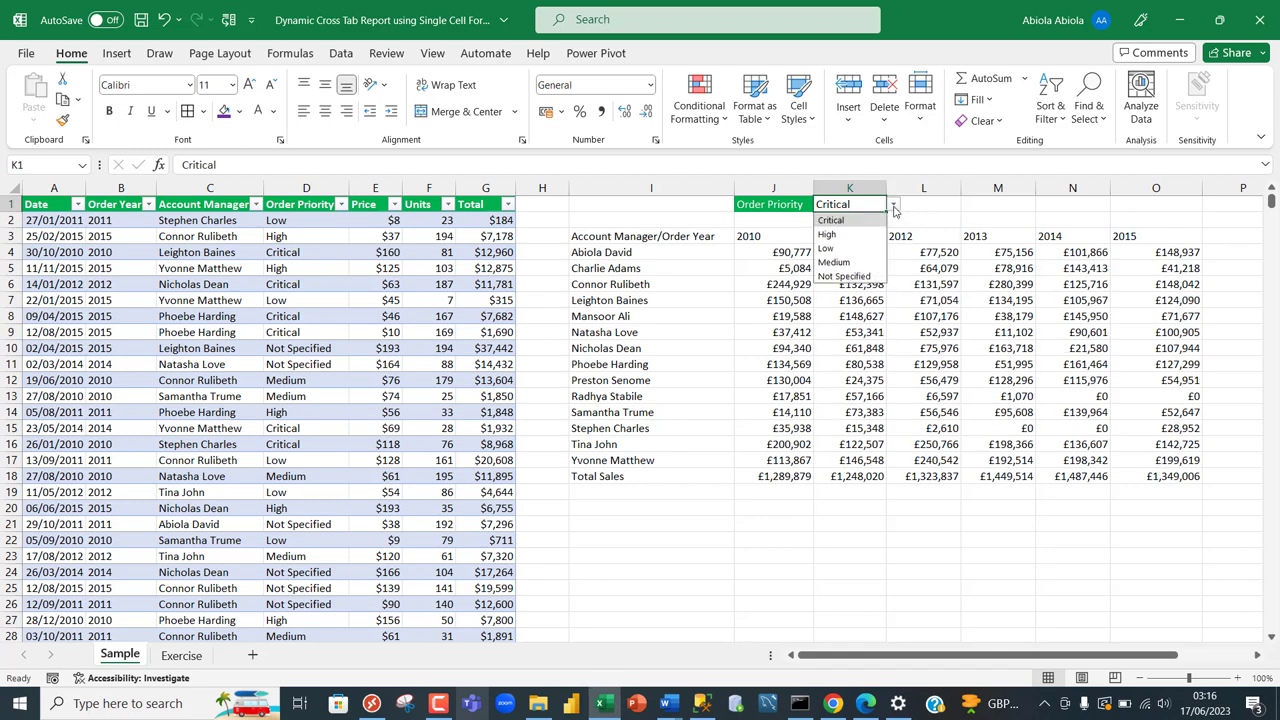
left_click(839, 263)
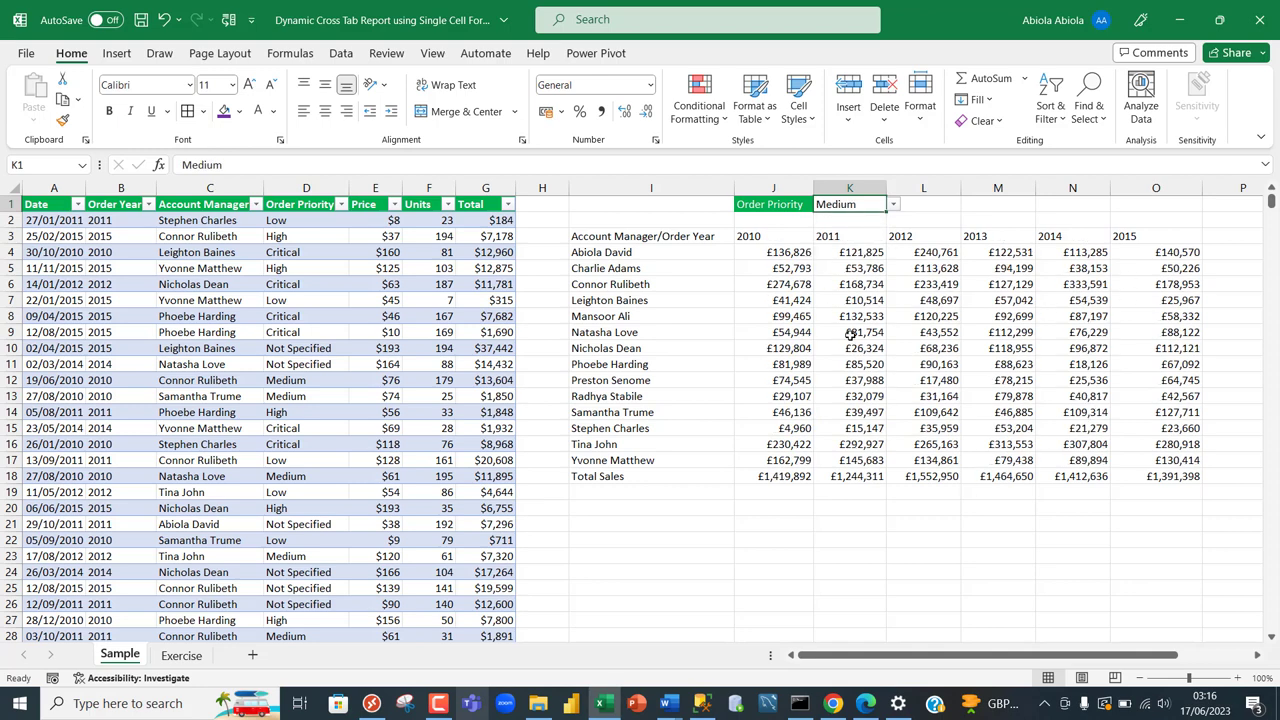
left_click(893, 205)
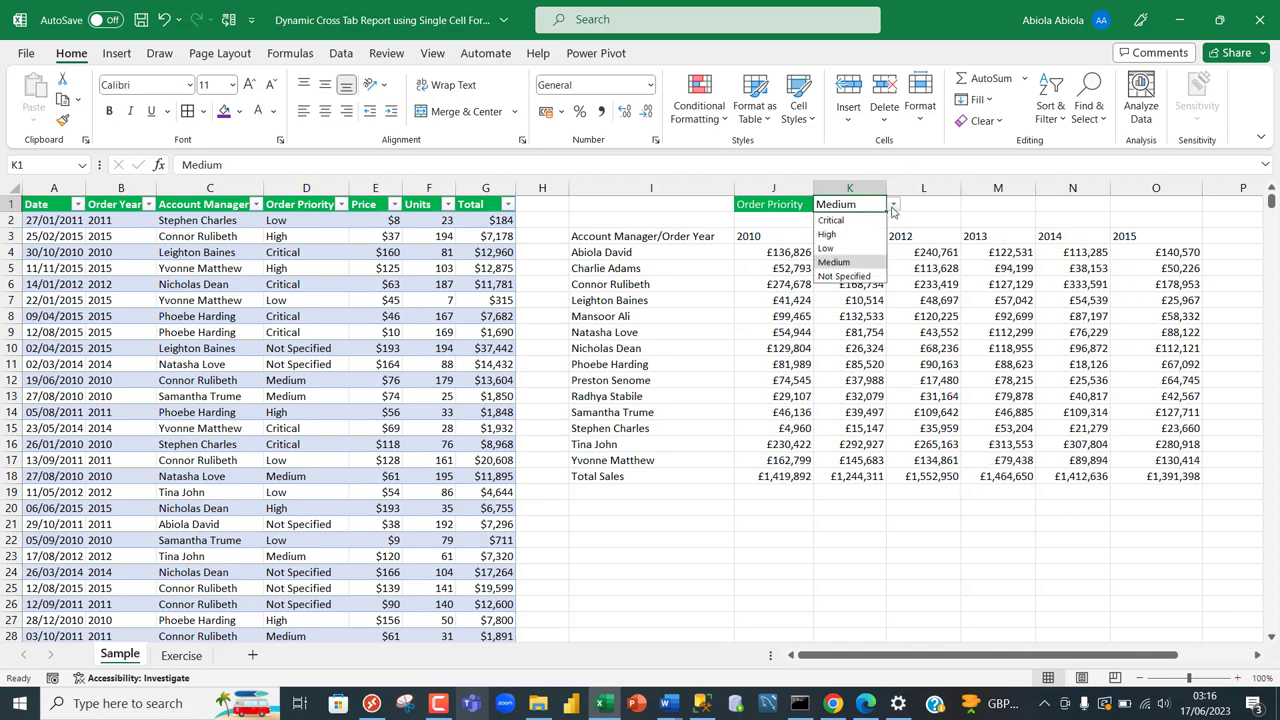
left_click(858, 276)
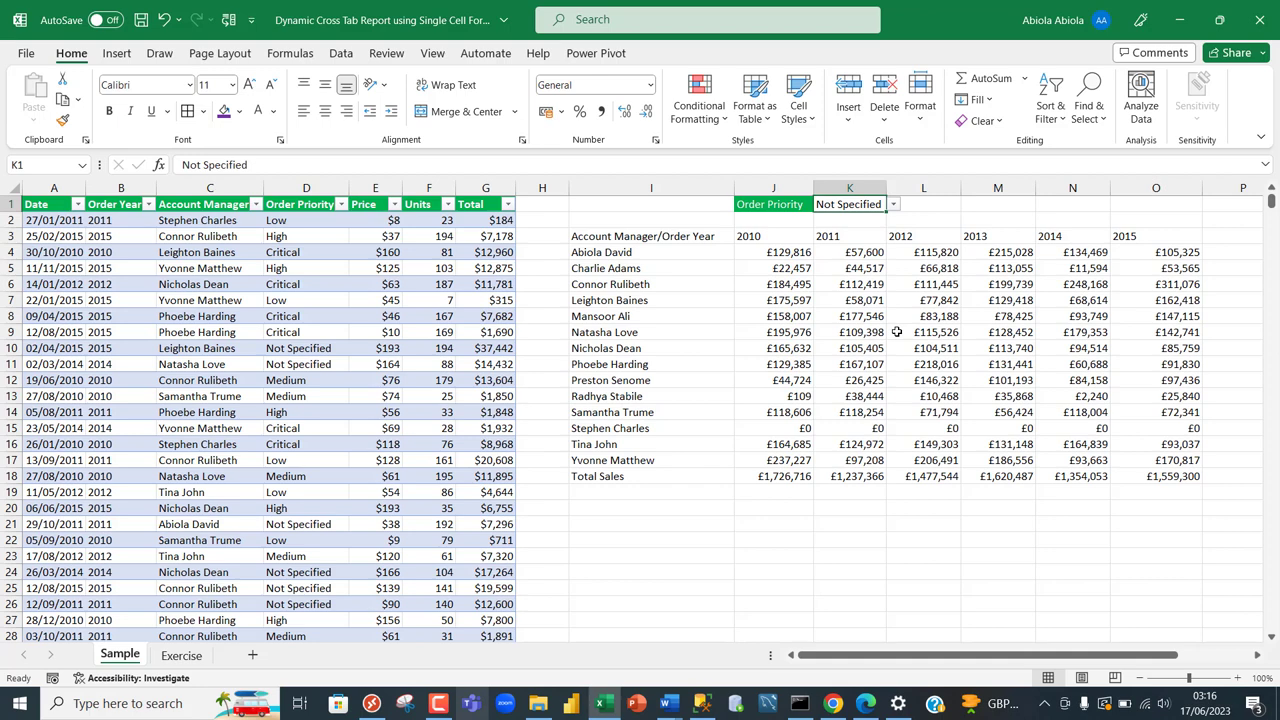
Go to the Exercise sheet and check the source table's name and the Order Priority label and input cells
left_click(182, 655)
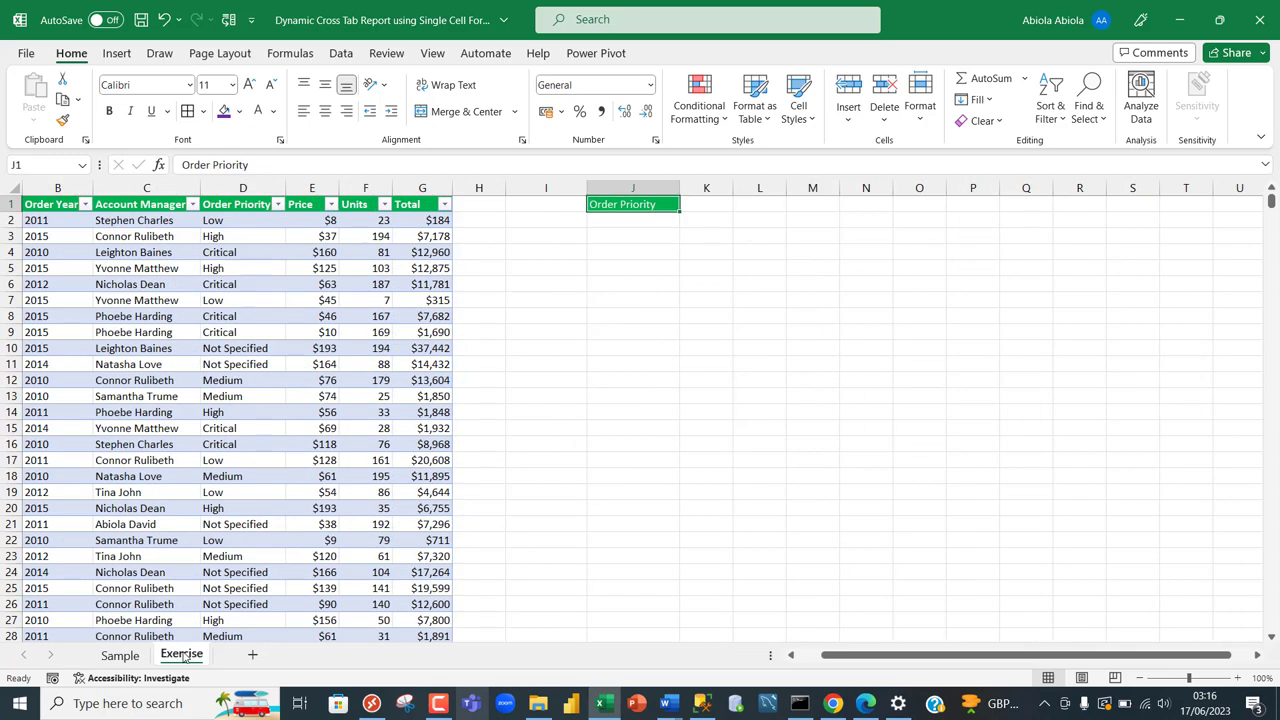
left_click(363, 321)
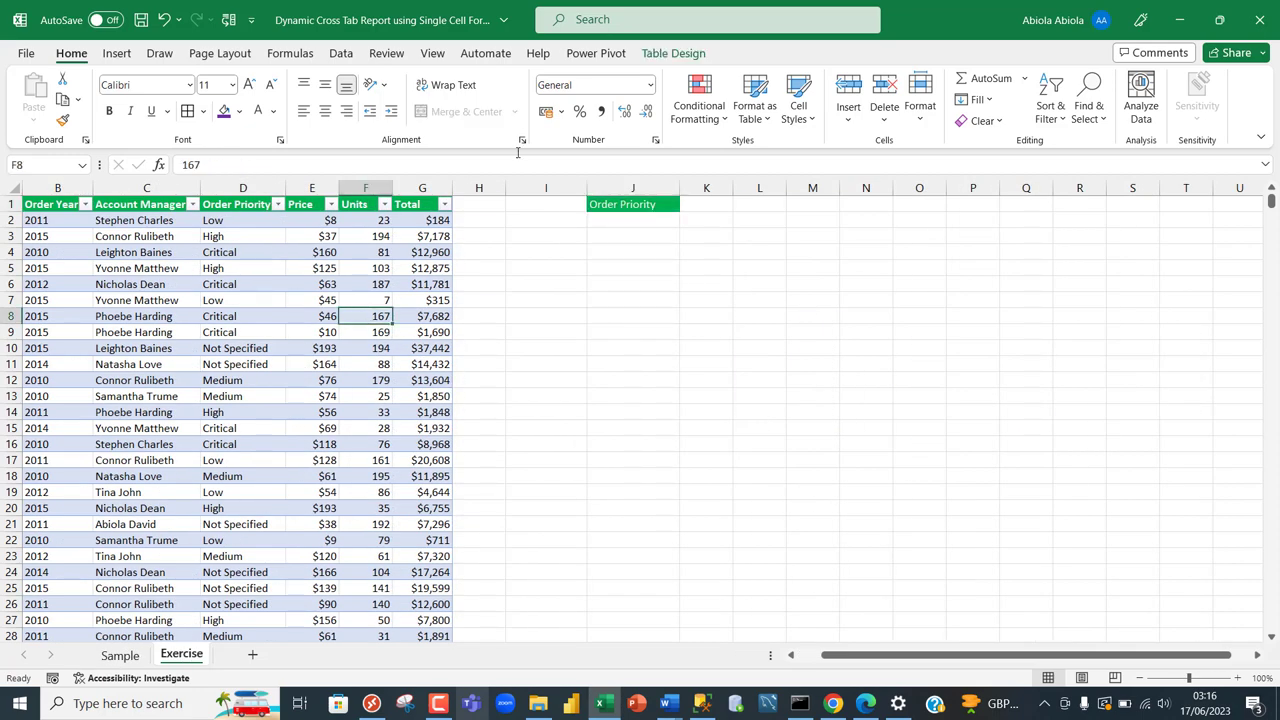
left_click(671, 54)
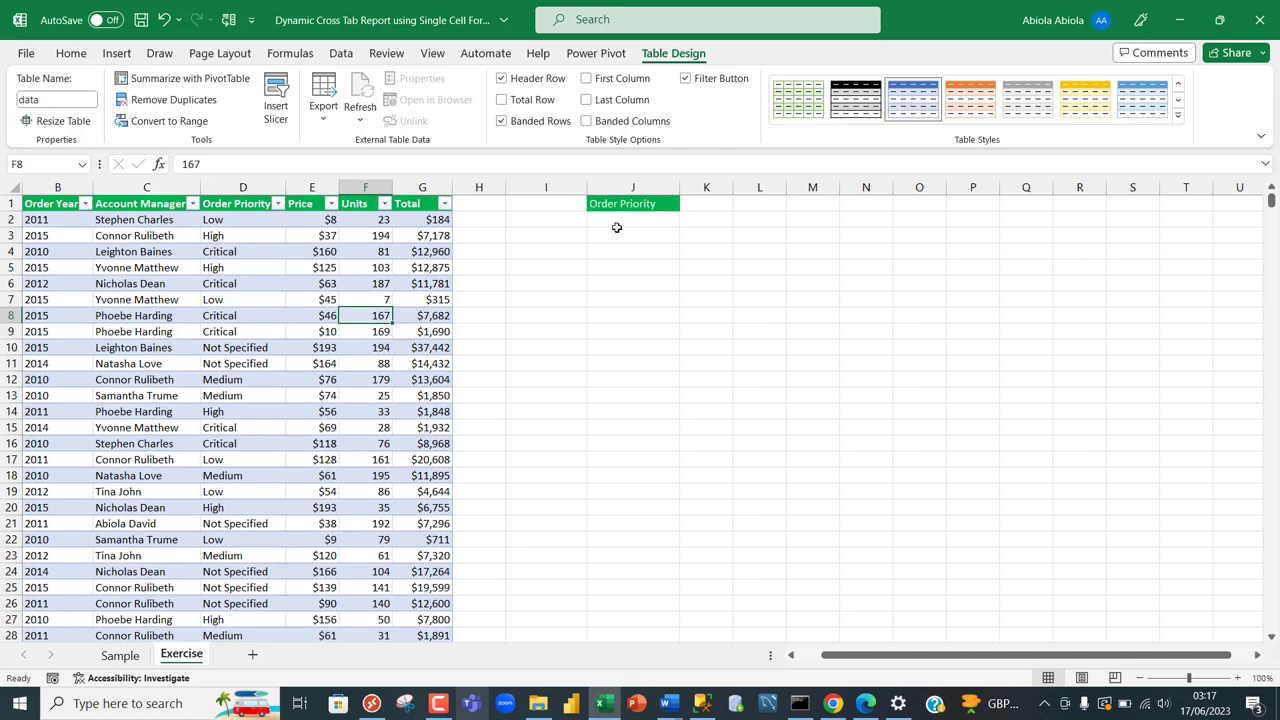
left_click(652, 210)
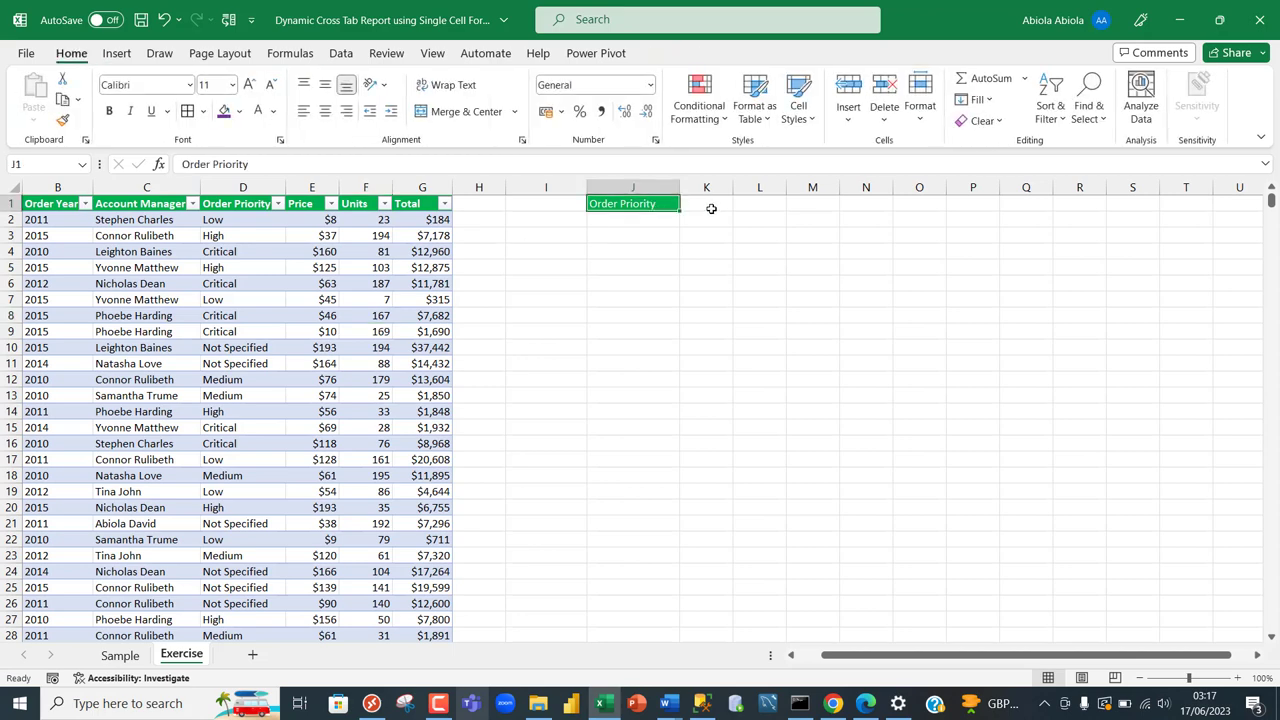
left_click(711, 208)
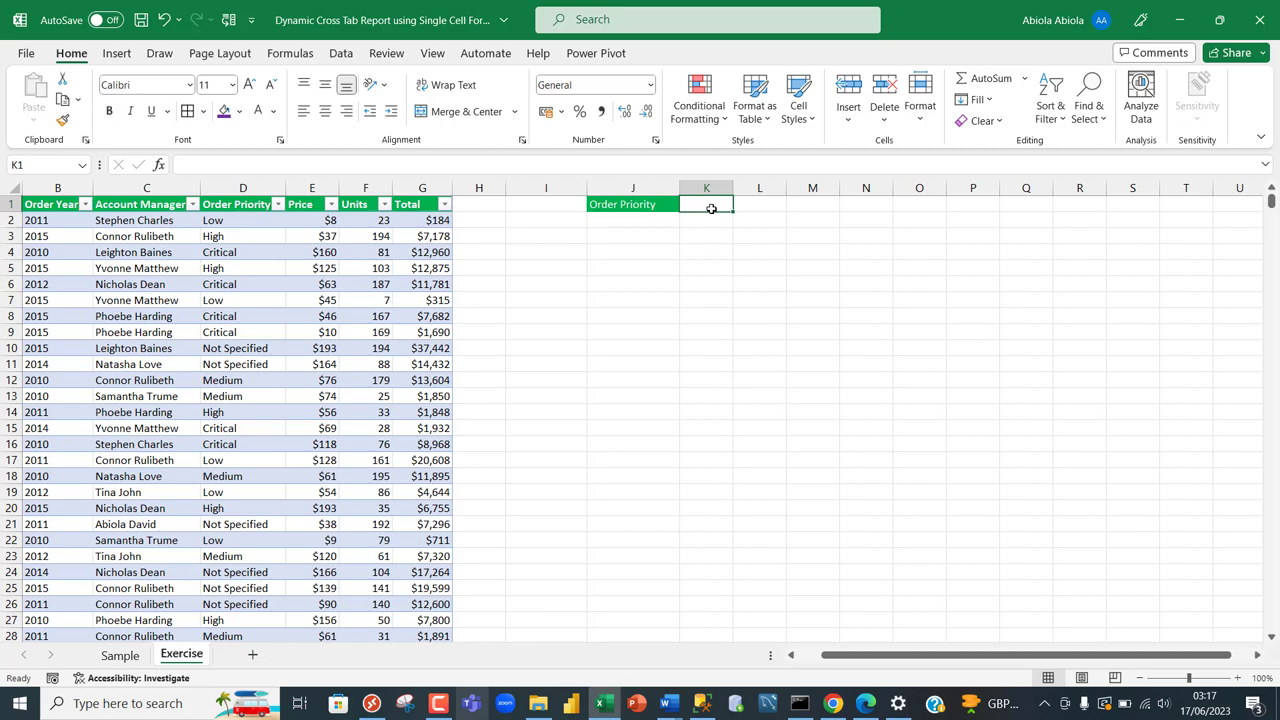
Enter =TOROW(SORT(UNIQUE(data[Order Priority]))) in L1 to list the sorted unique order priorities across the row
left_click(770, 204)
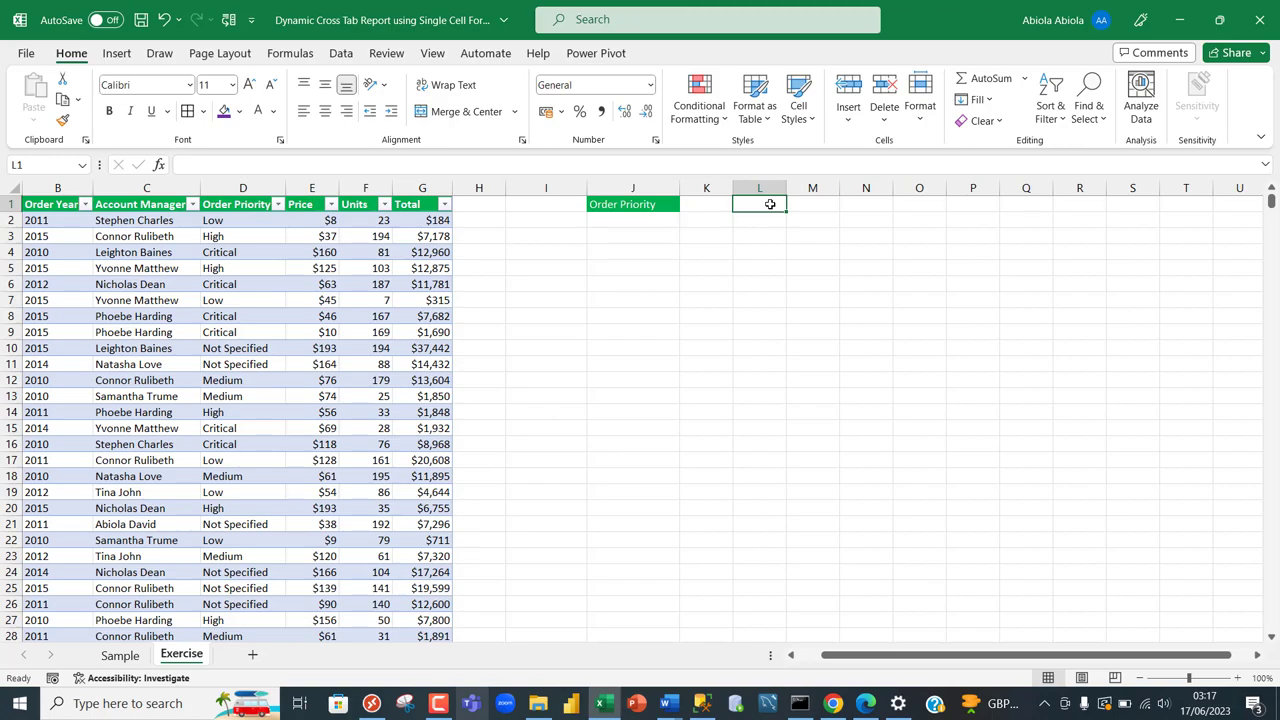
type("=t")
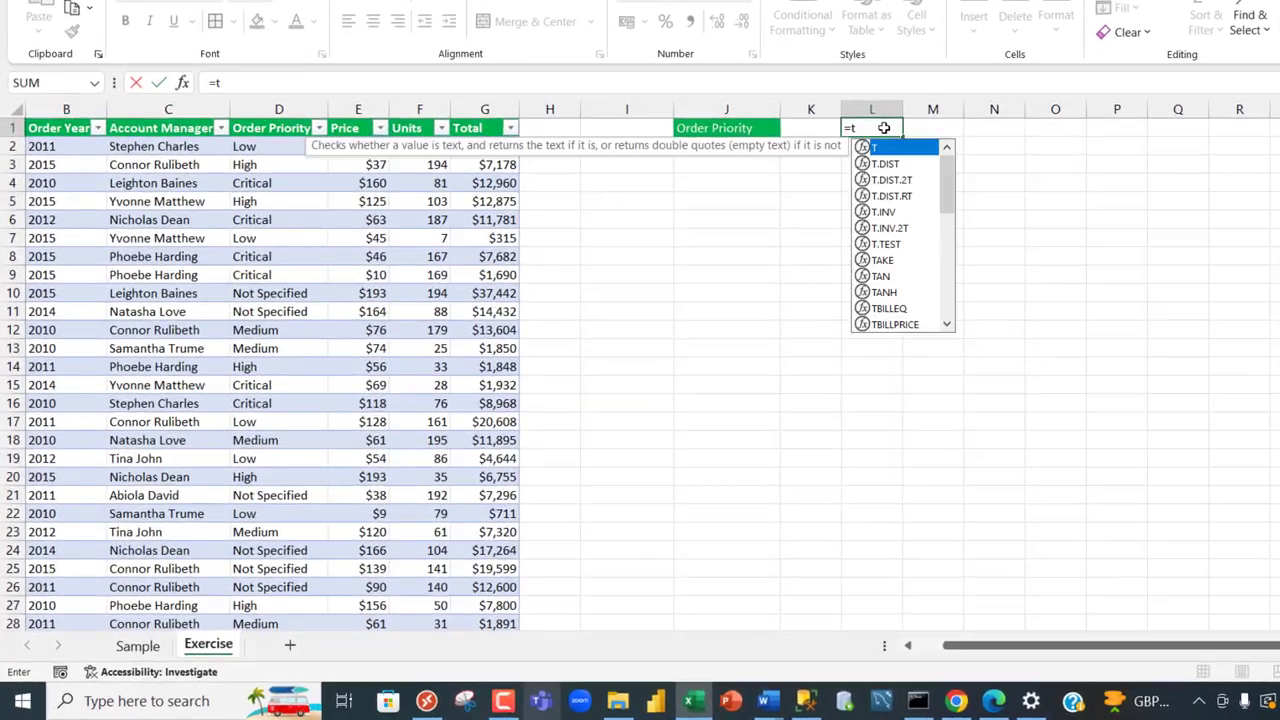
type("o")
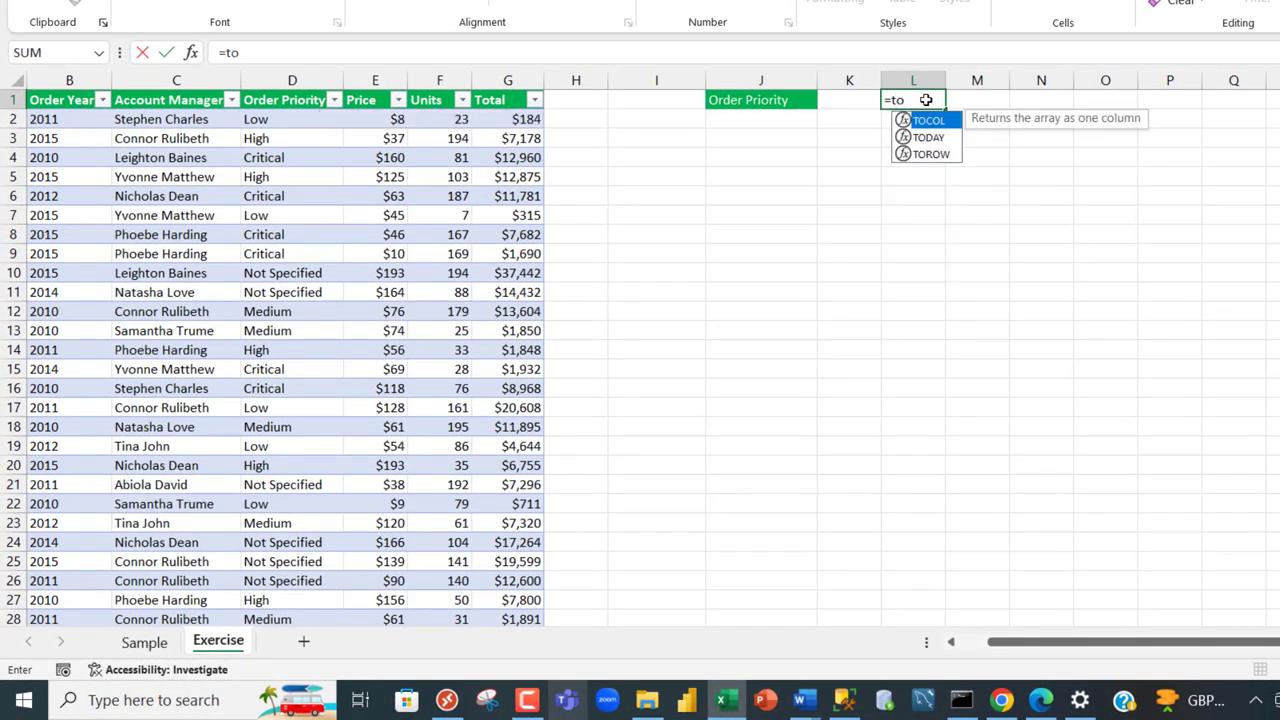
key("Down")
key("Down")
key("Tab")
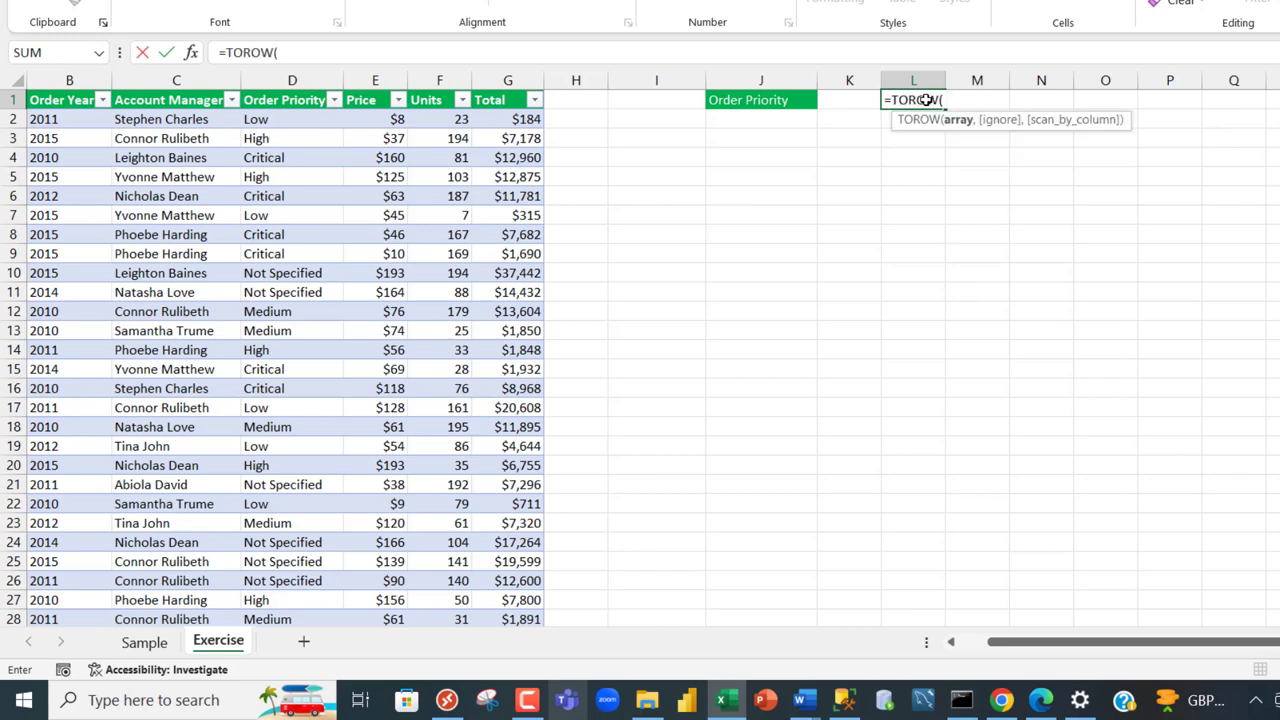
type("sort")
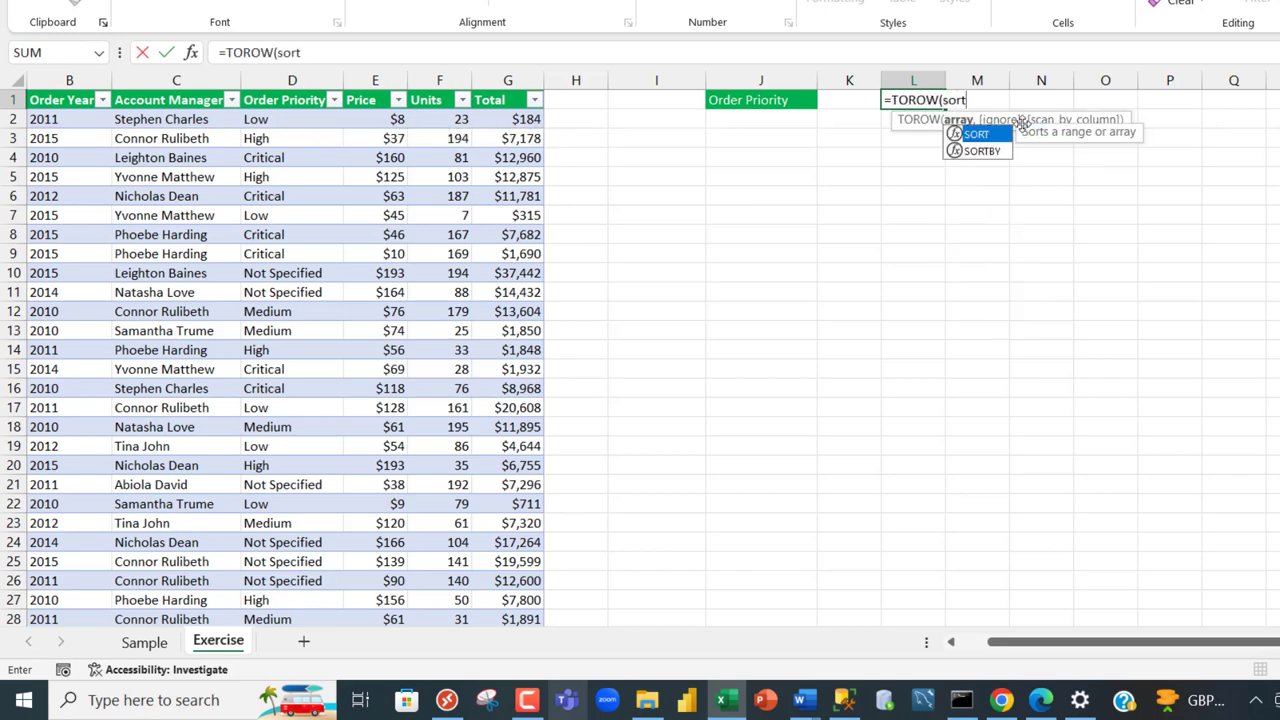
key("Tab")
type("uniq")
key("Tab")
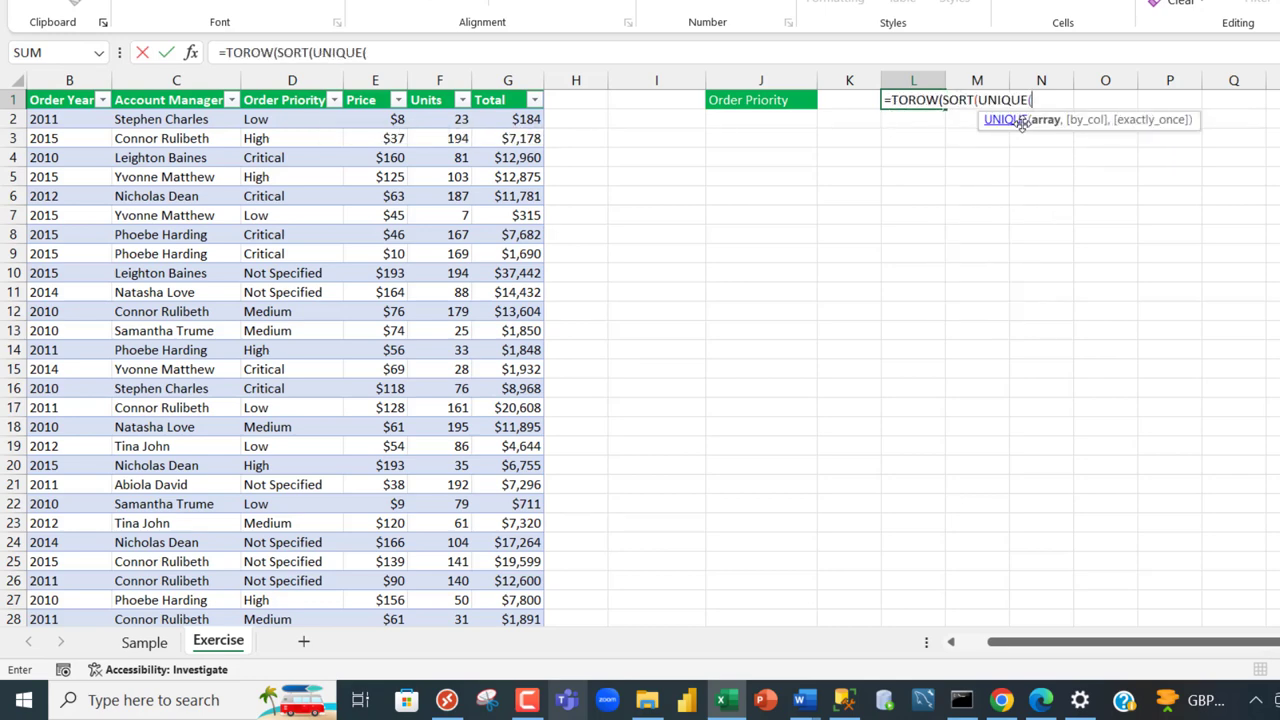
left_click(292, 88)
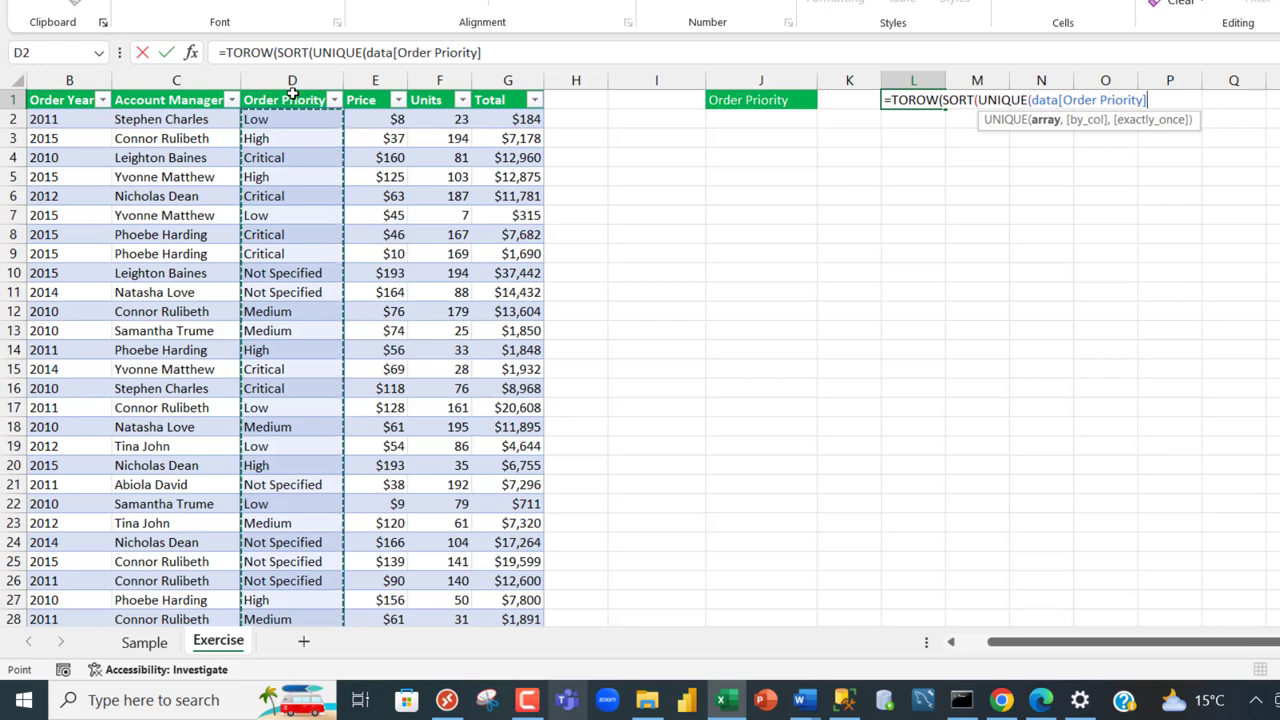
type(")")
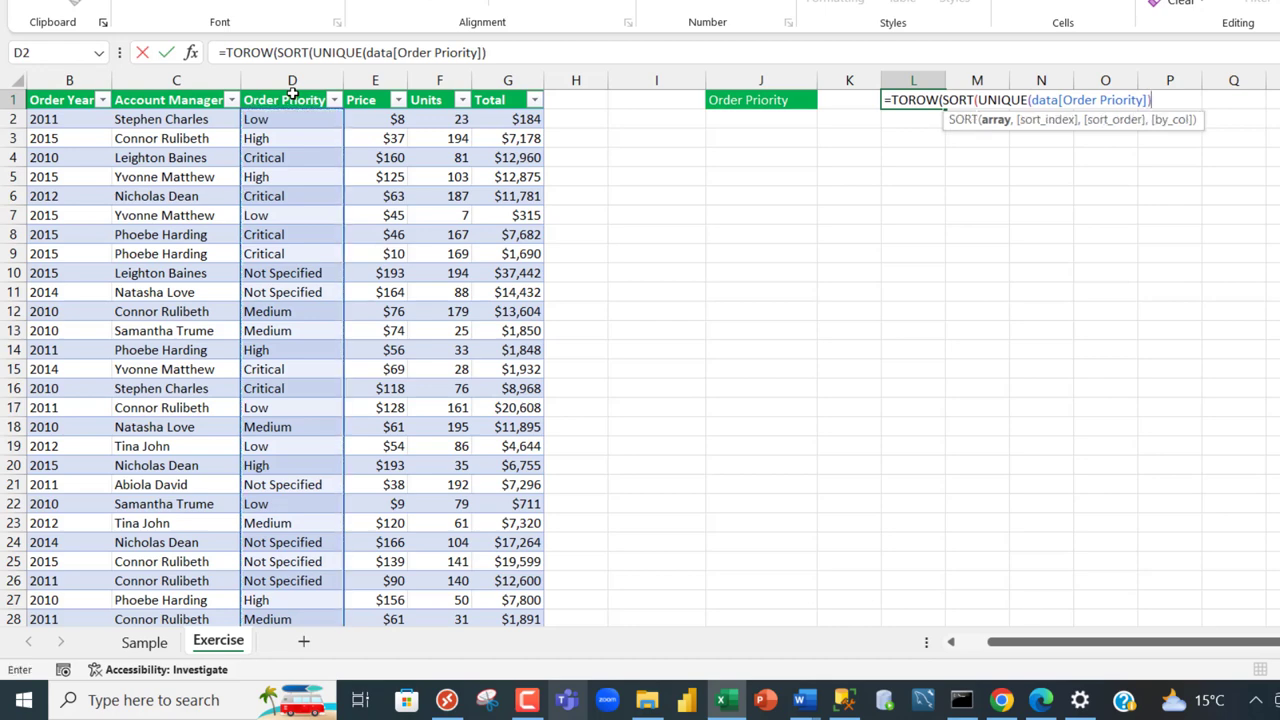
type("))")
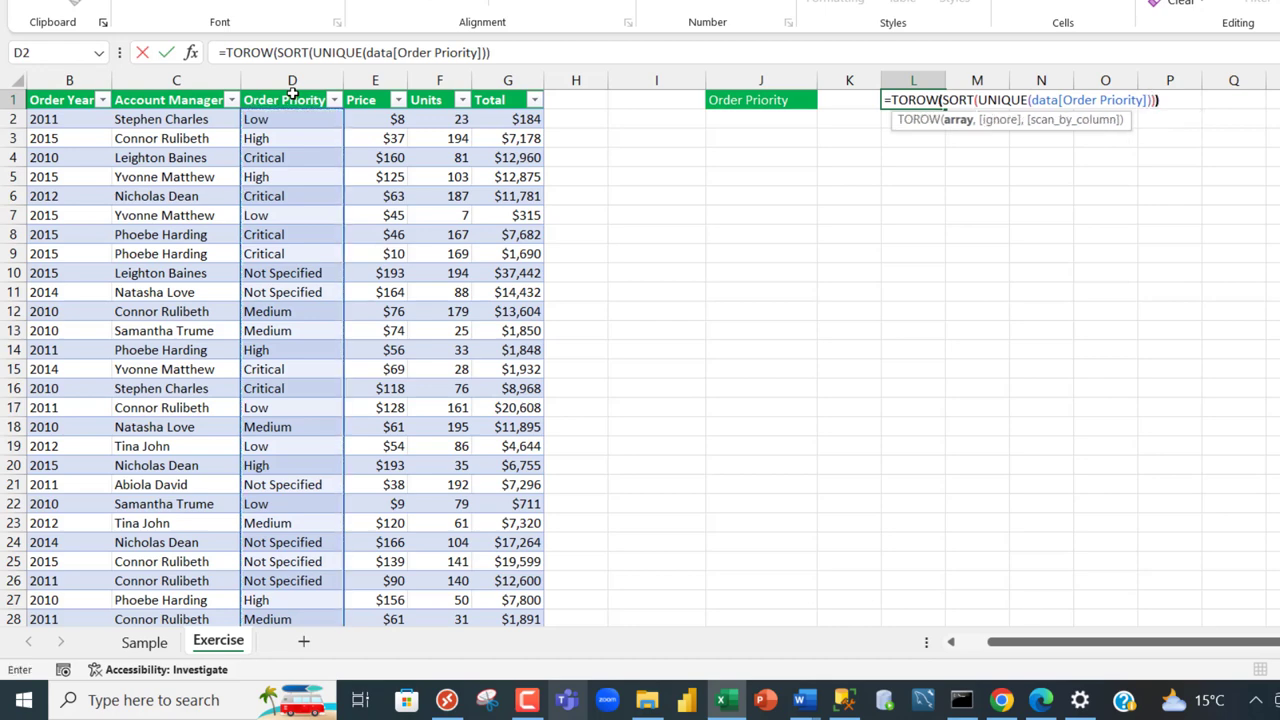
key("ctrl+Return")
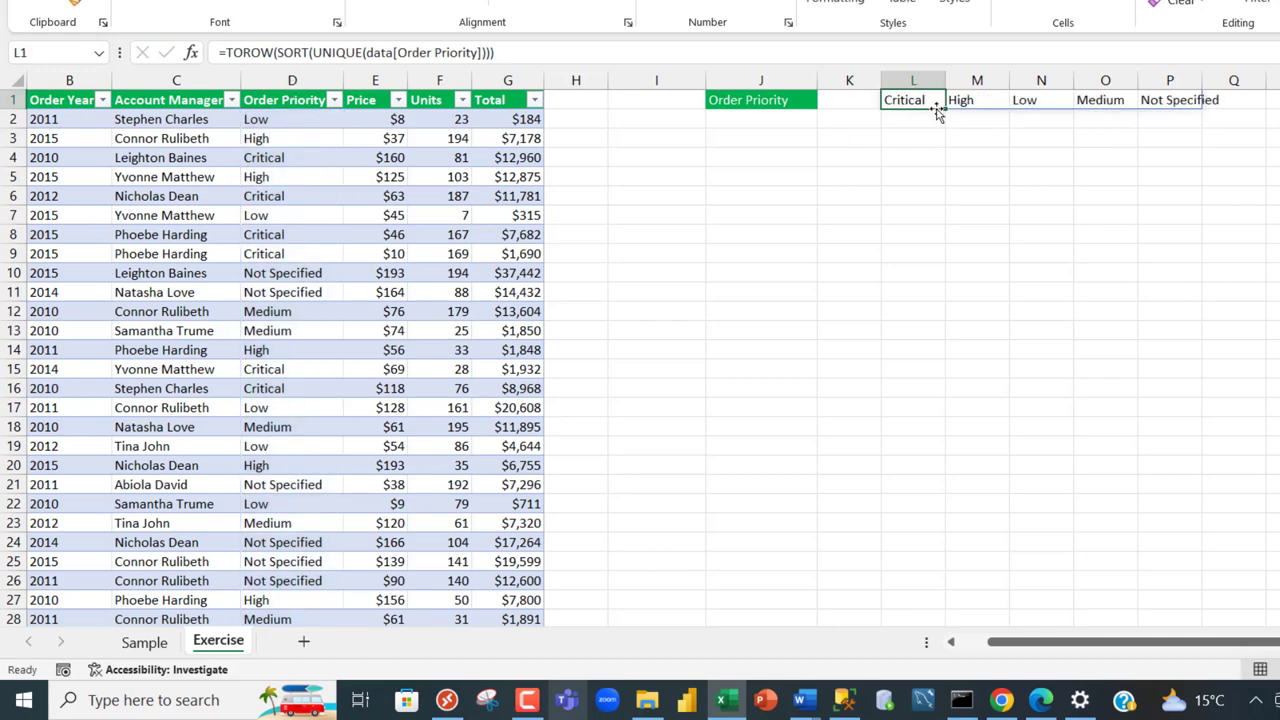
Add List data validation to K1 using the spilled range =$L$1# as its source
left_click(860, 104)
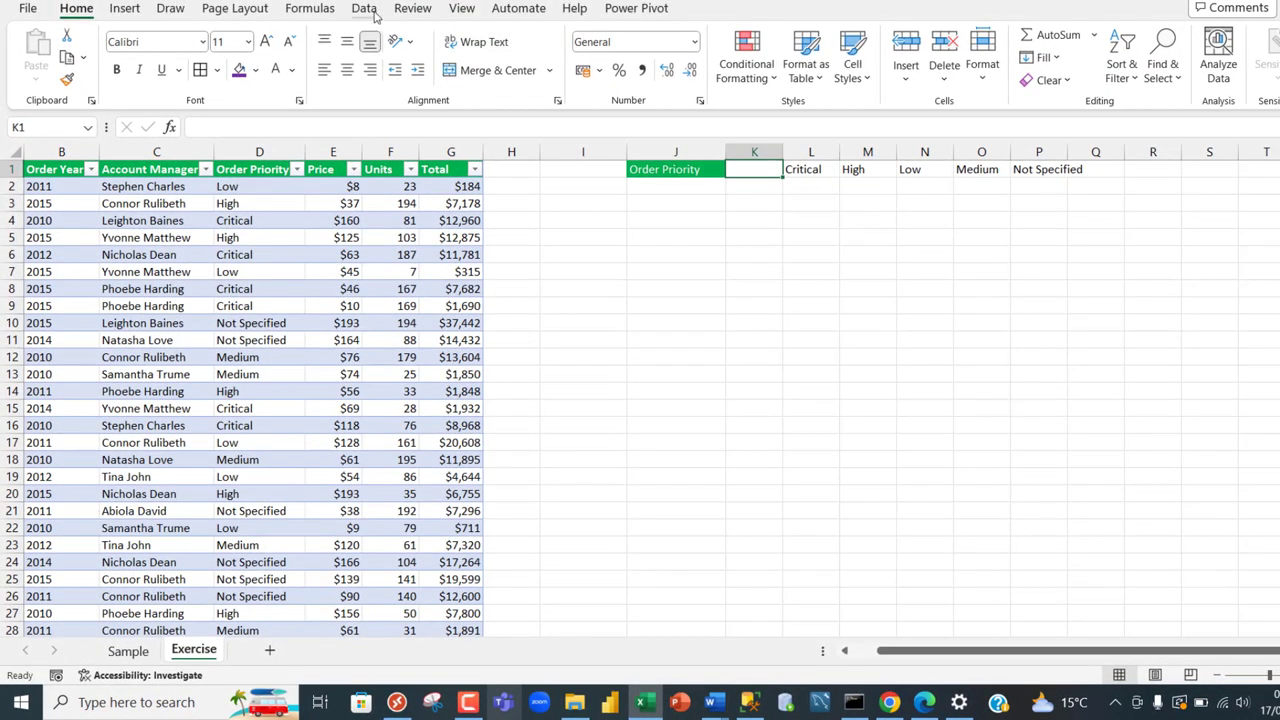
left_click(375, 16)
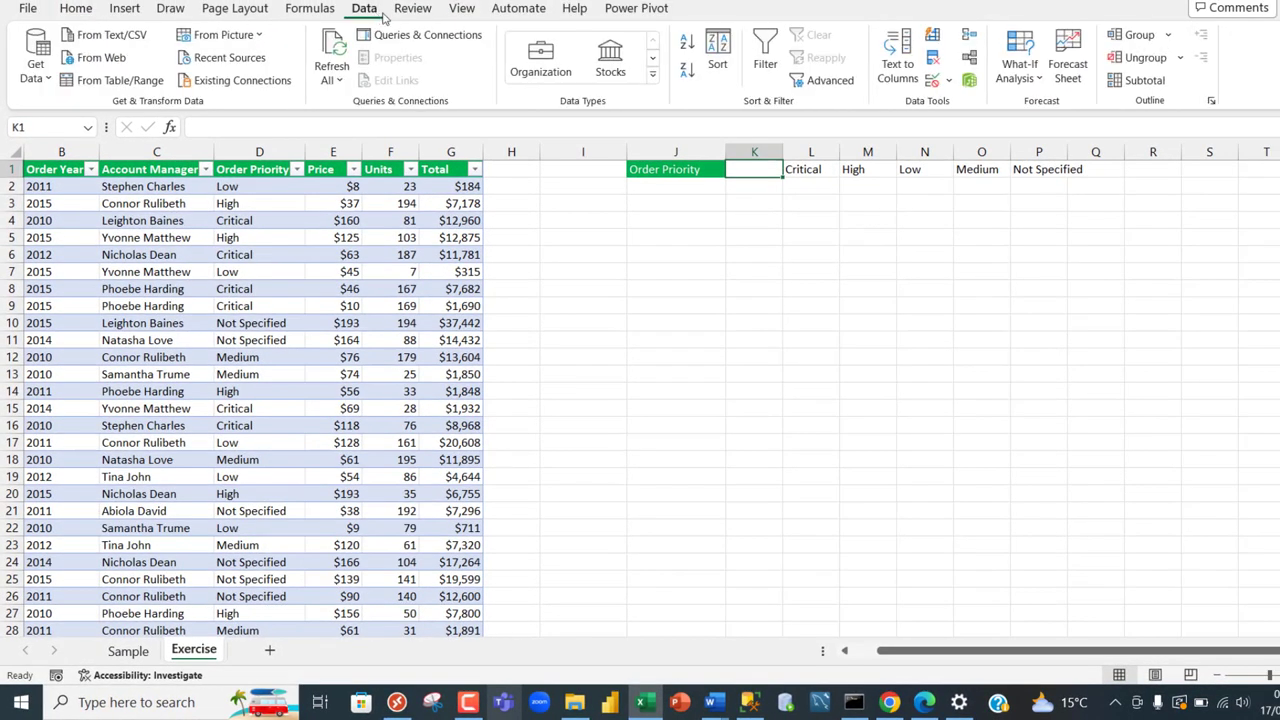
left_click(932, 80)
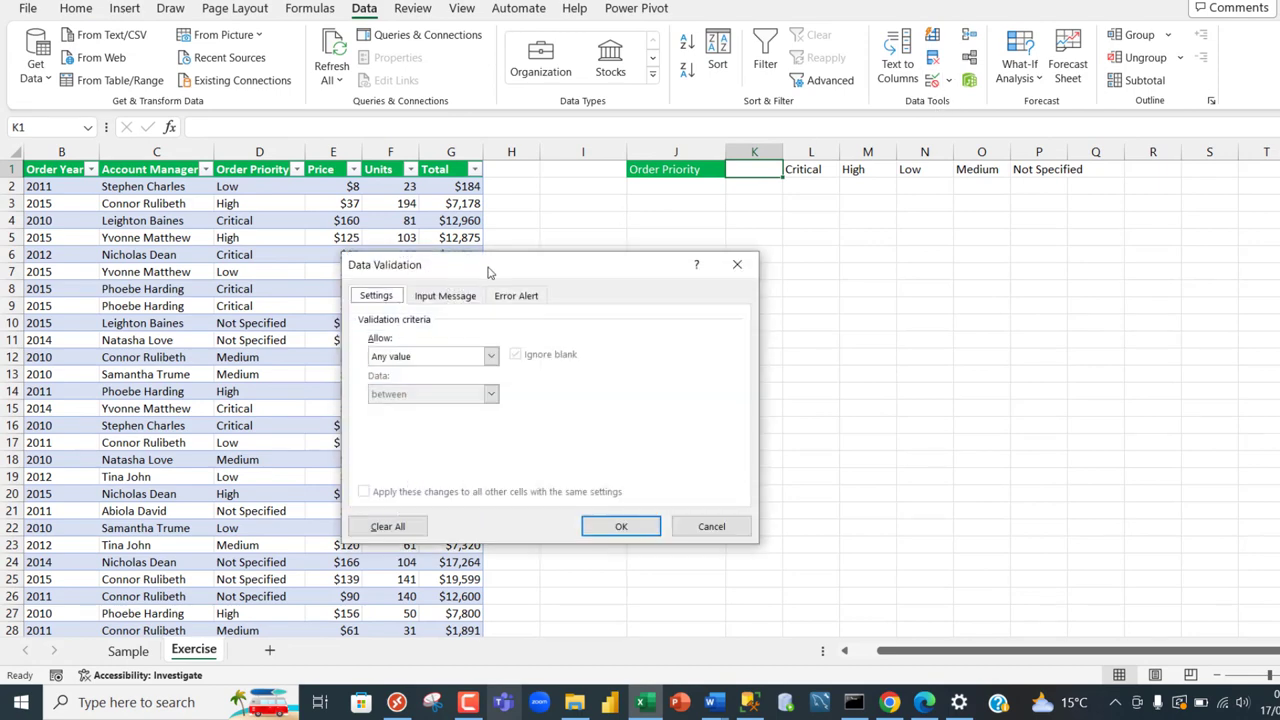
left_click_drag(492, 272, 450, 93)
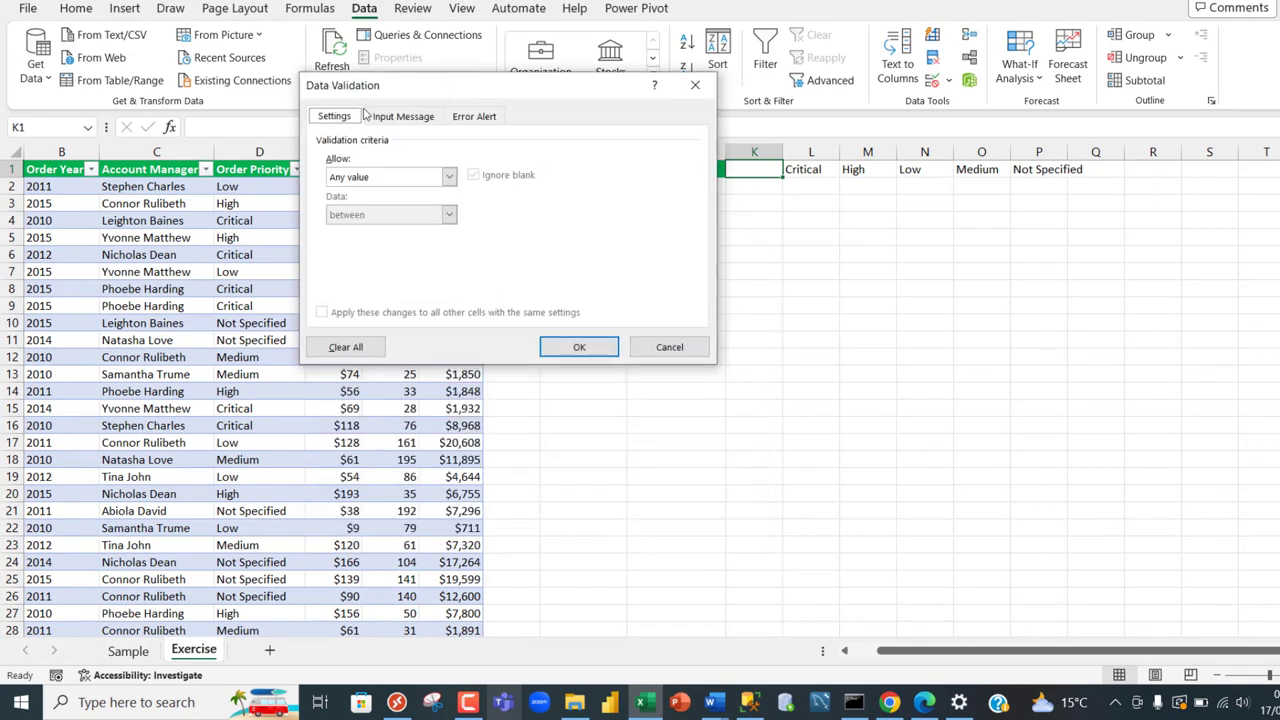
left_click(414, 178)
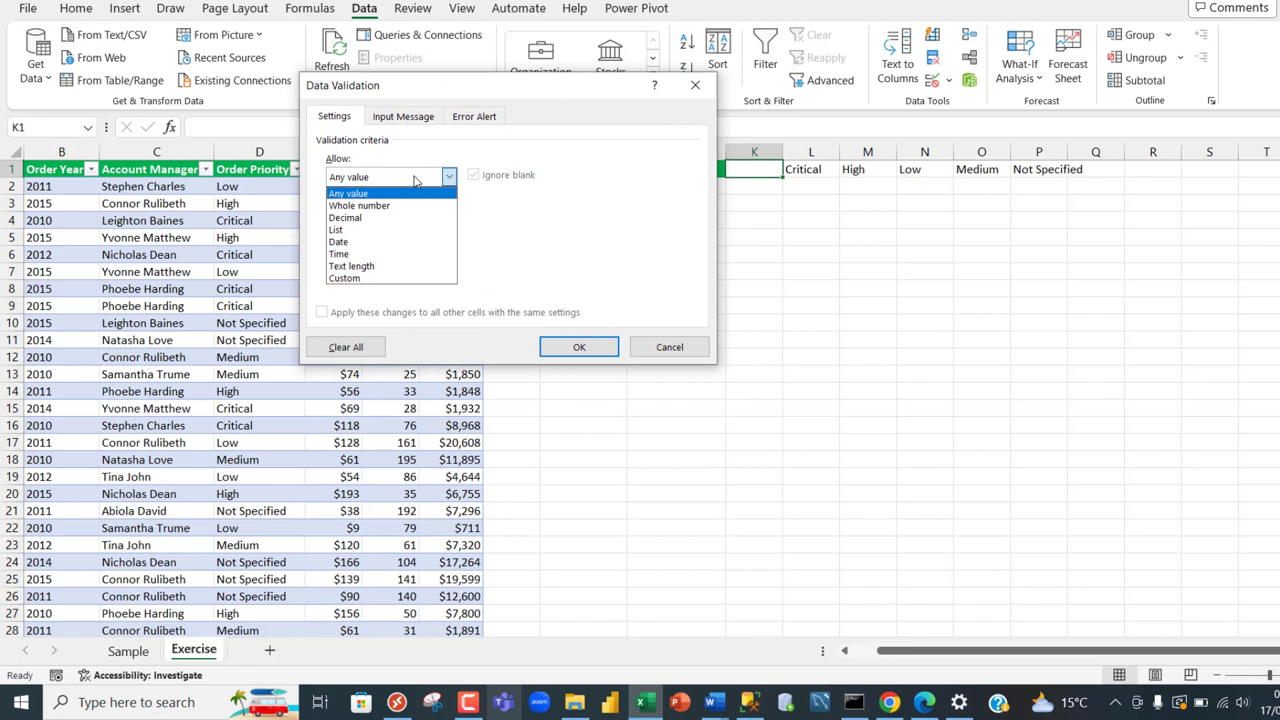
left_click(358, 229)
left_click(397, 251)
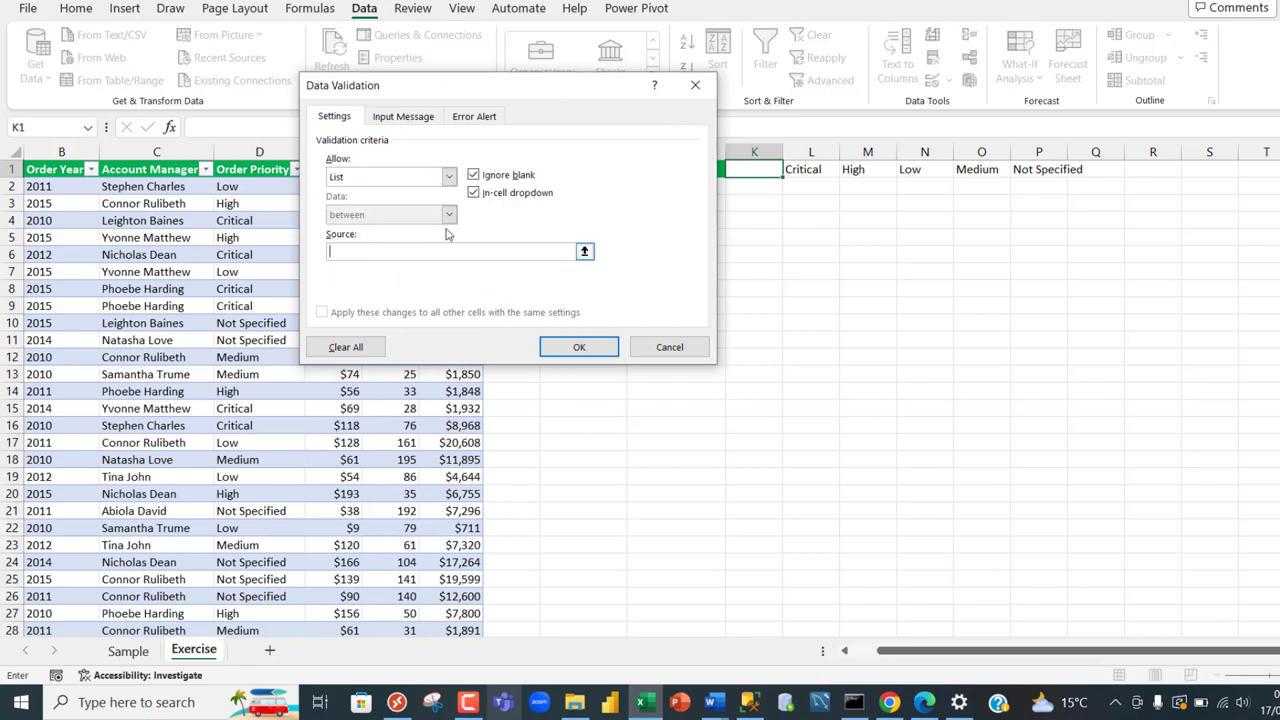
left_click(805, 170)
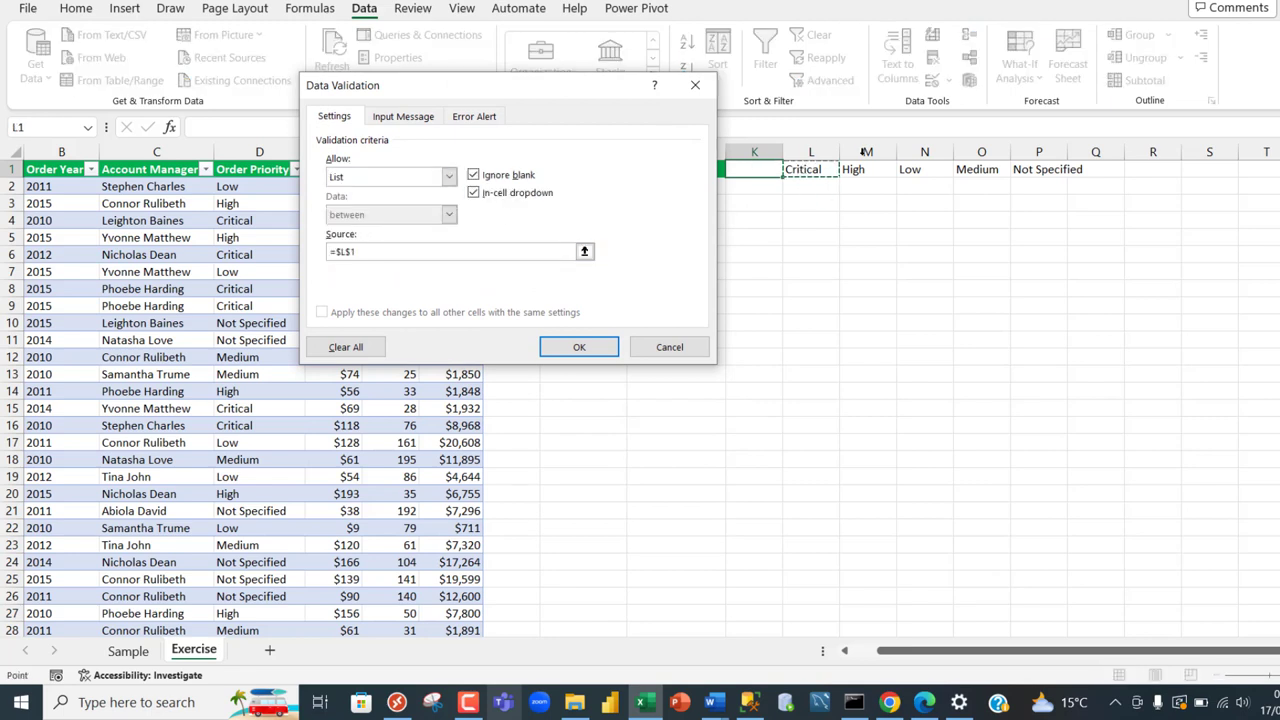
type("#")
left_click(570, 346)
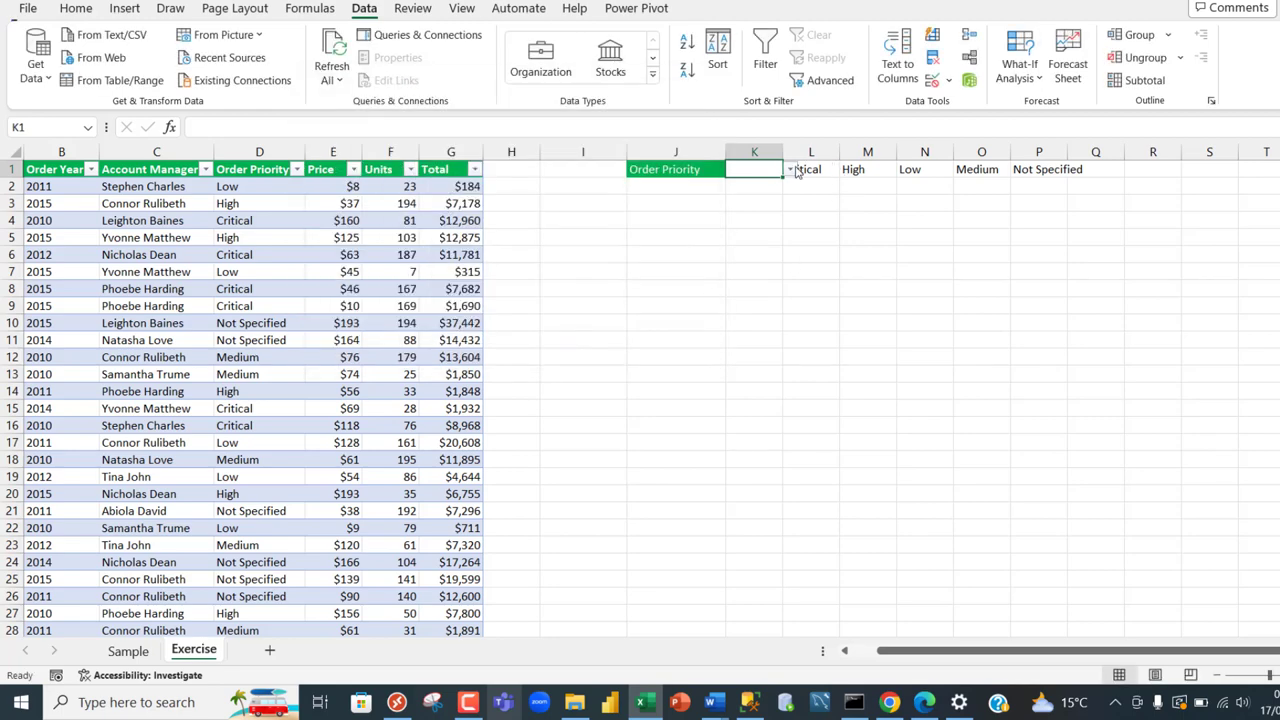
Try the new dropdown in K1 by choosing High, and finish with Low selected
left_click(791, 170)
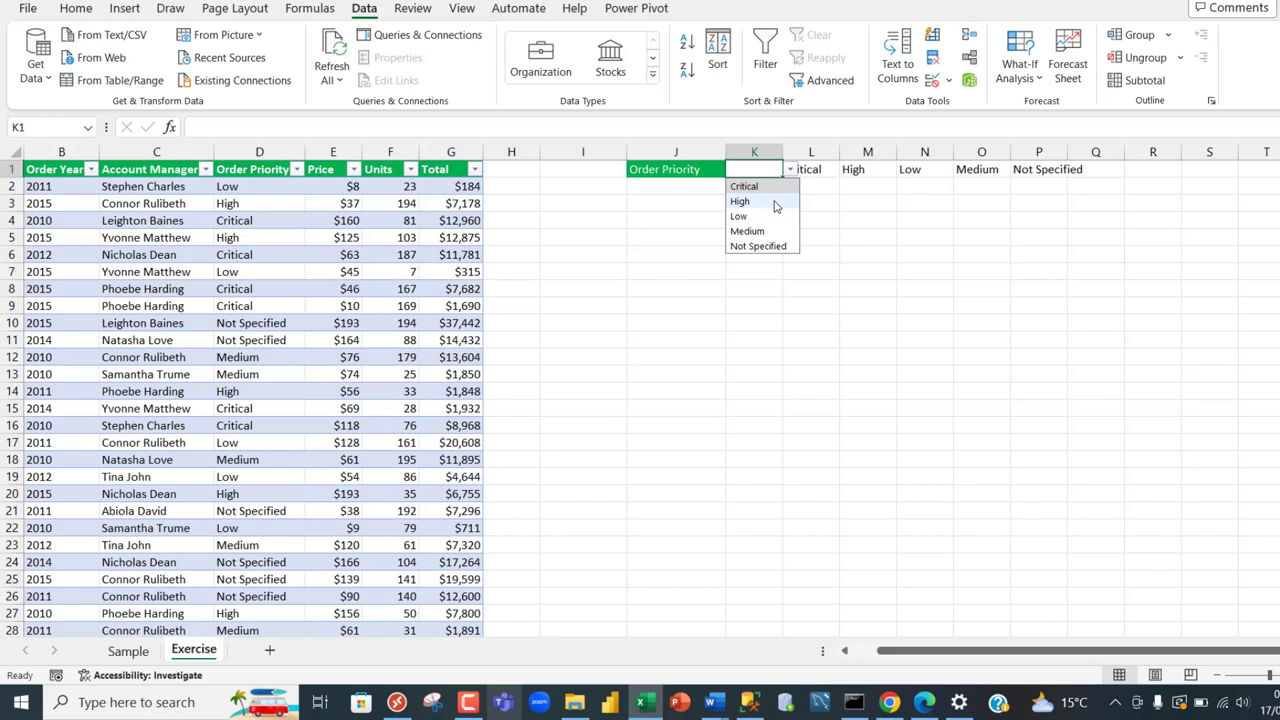
left_click(775, 204)
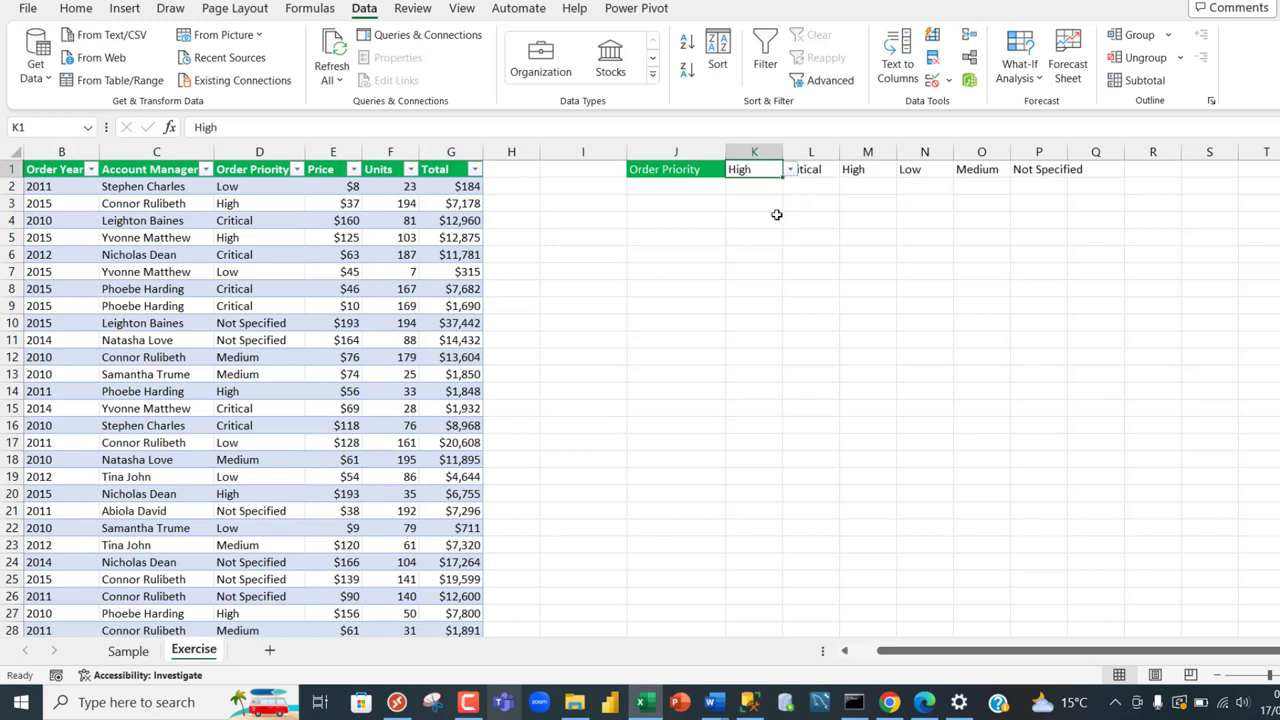
left_click(790, 170)
left_click(765, 221)
Widen column K and hide the spilled priority list in L1:P1 by giving it a white font
left_click_drag(786, 152, 1090, 171)
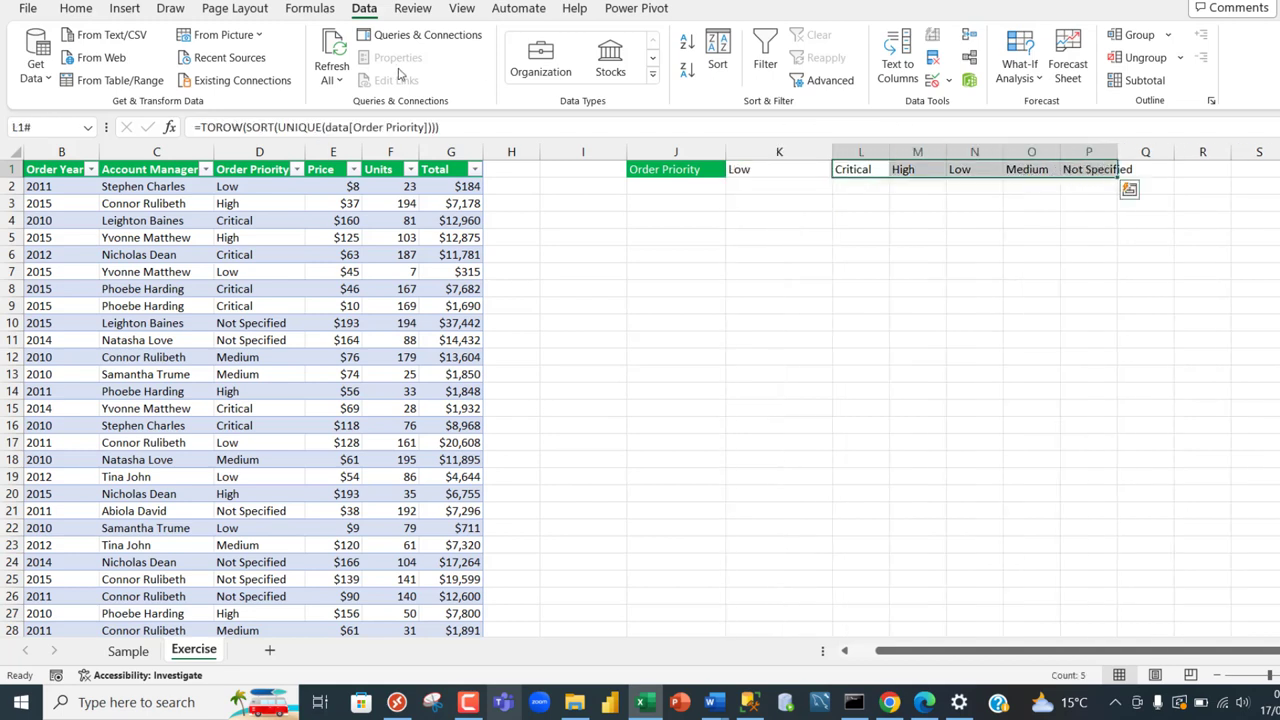
left_click(77, 9)
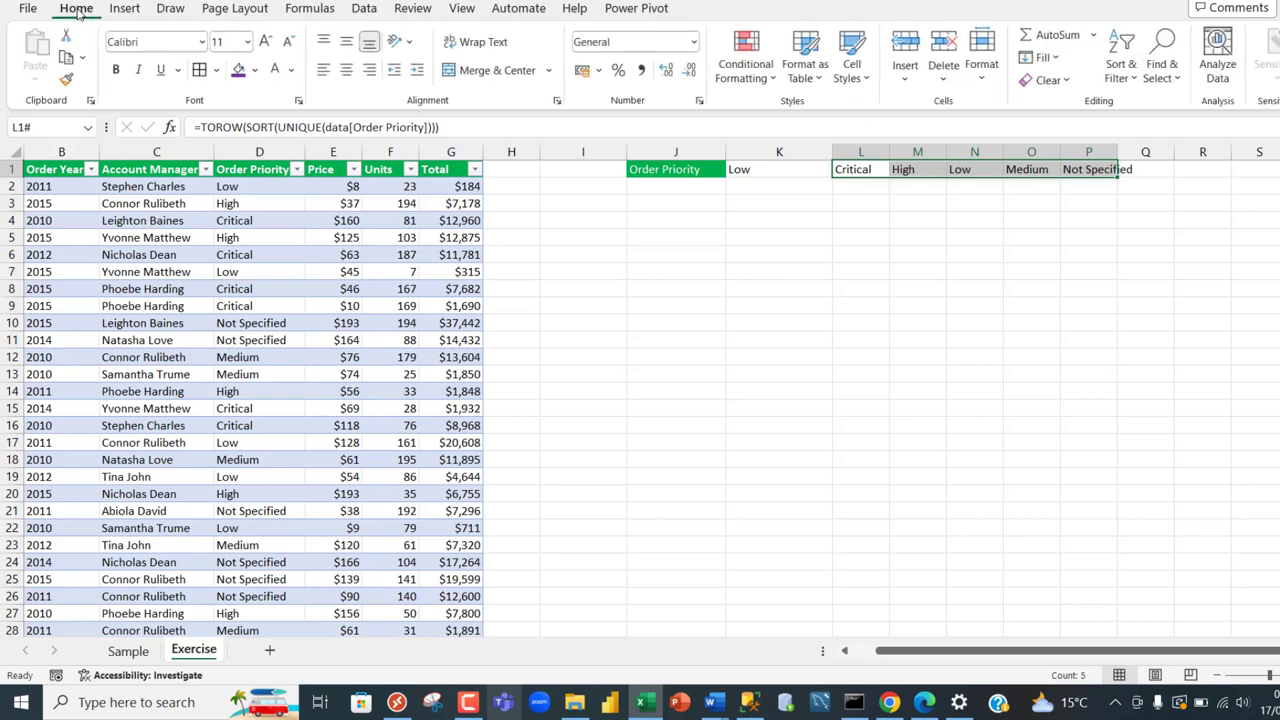
left_click(277, 74)
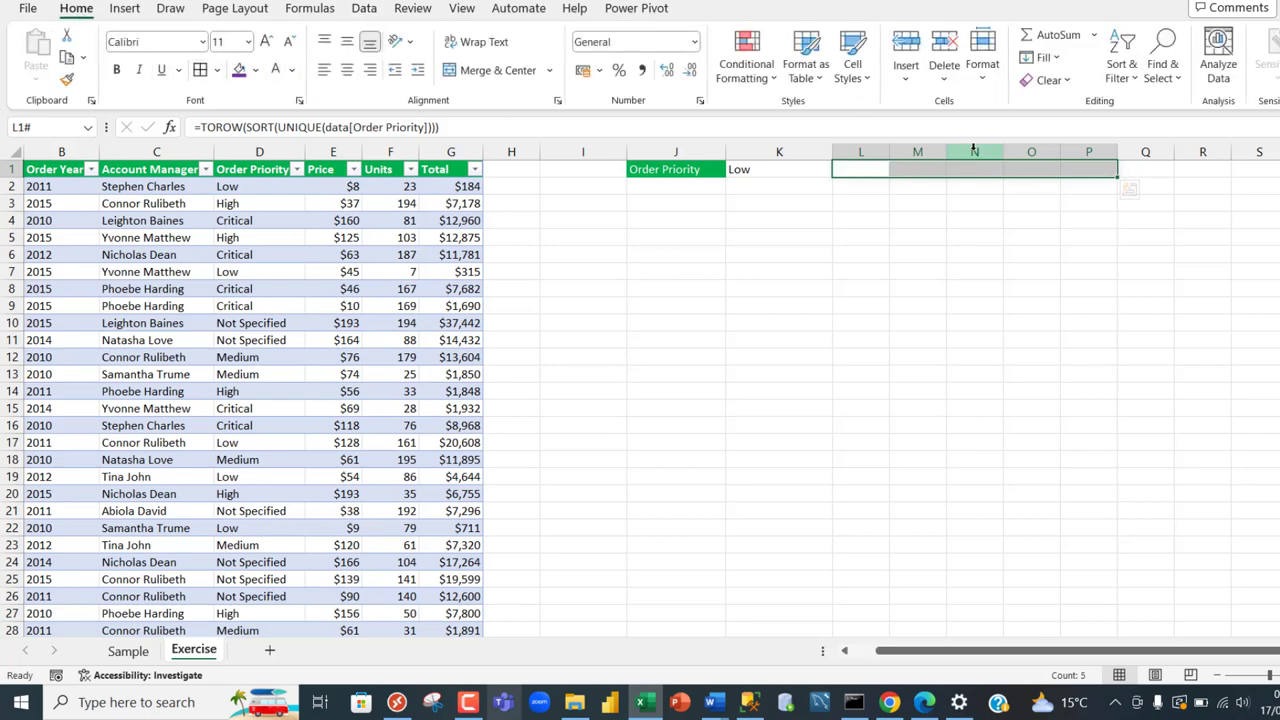
left_click(1001, 171)
left_click(1015, 170)
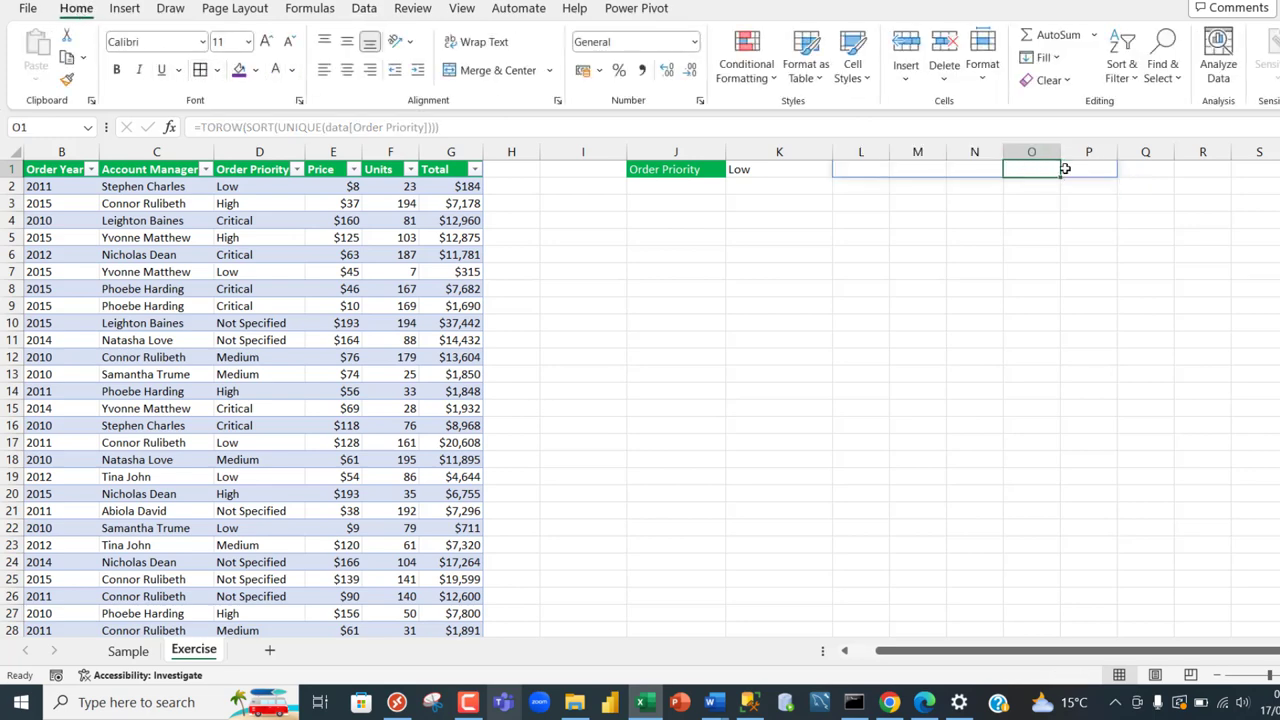
left_click(1065, 170)
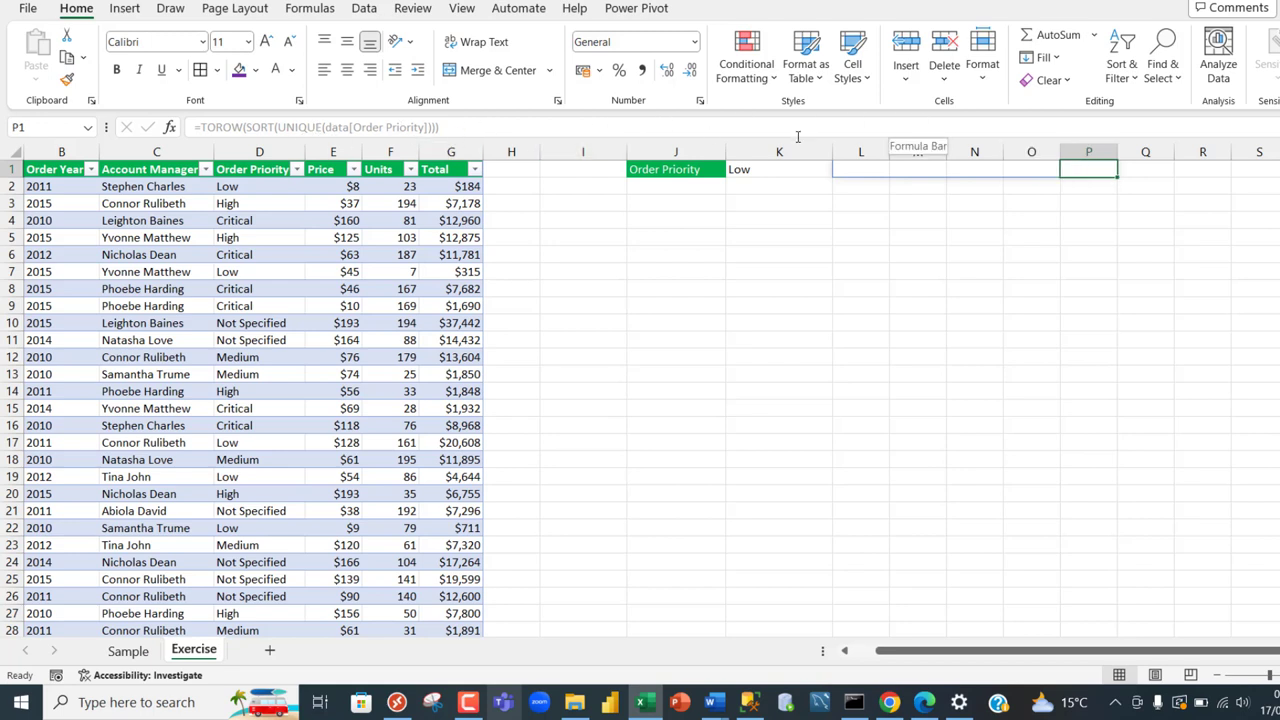
left_click(861, 168)
left_click(800, 172)
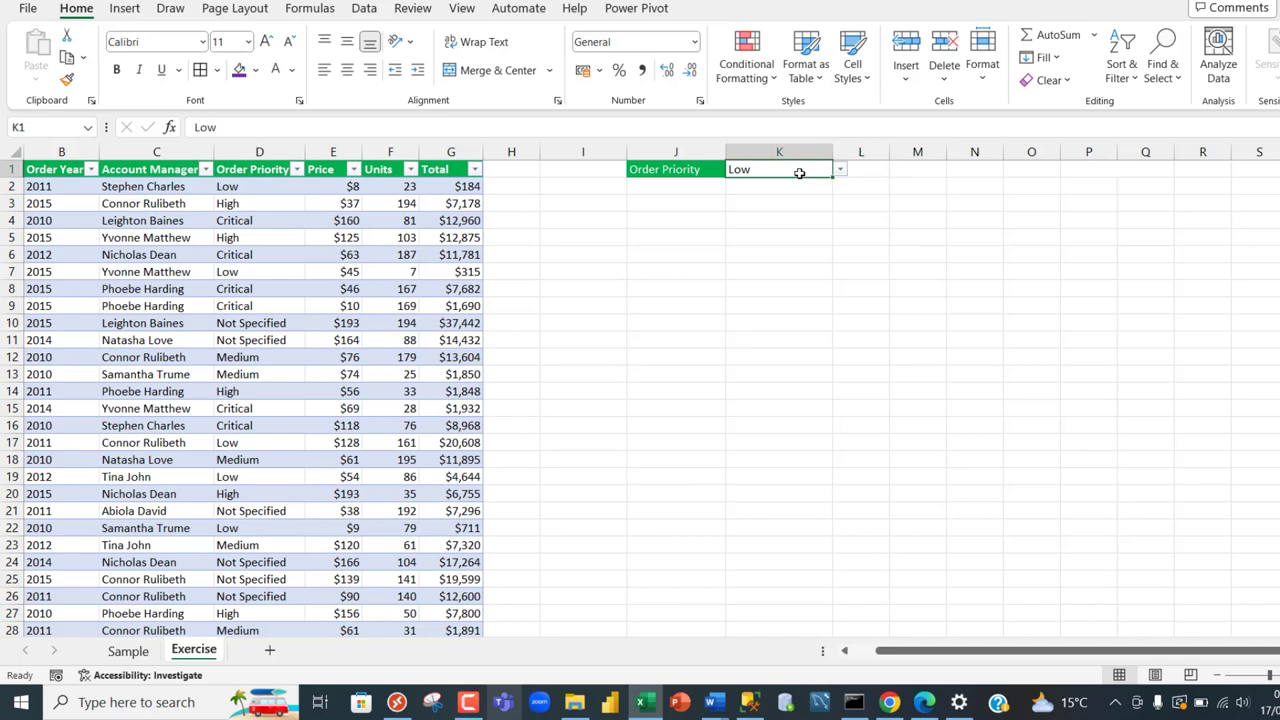
Start a LET formula in I3 that defines AccountManager as data[Account Manager]
left_click(603, 204)
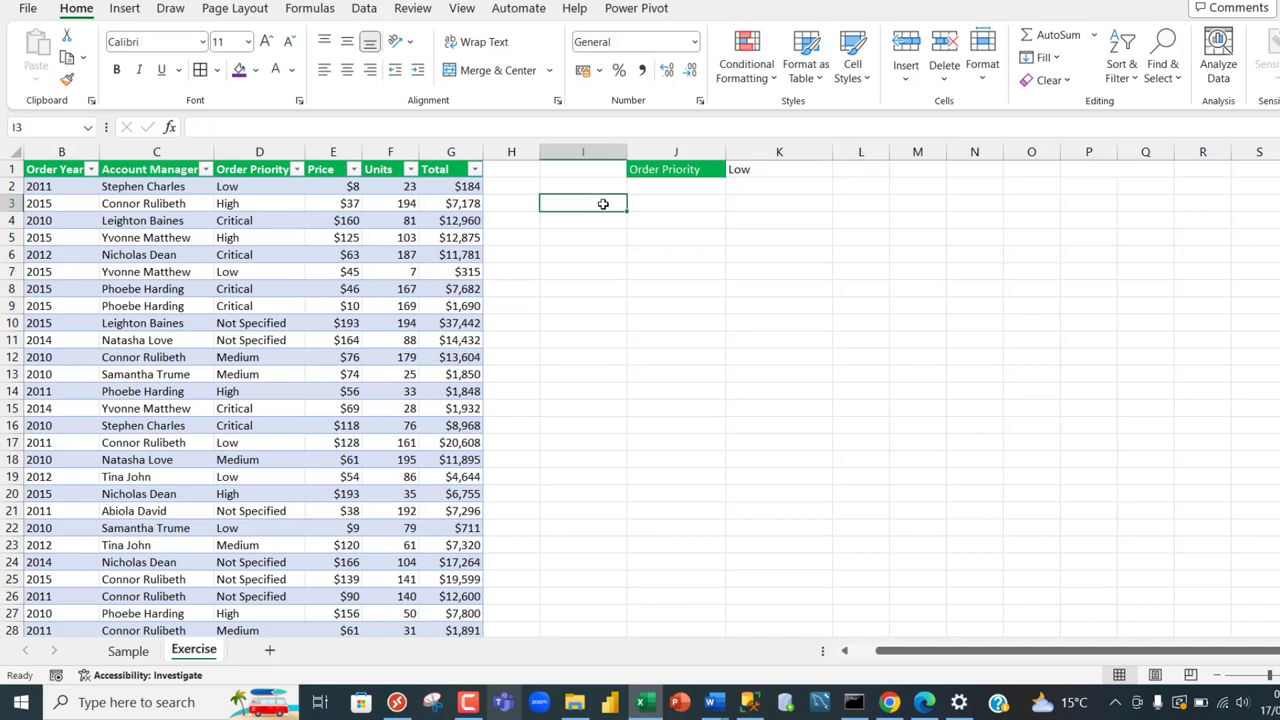
scroll(660, 228, "left", 1)
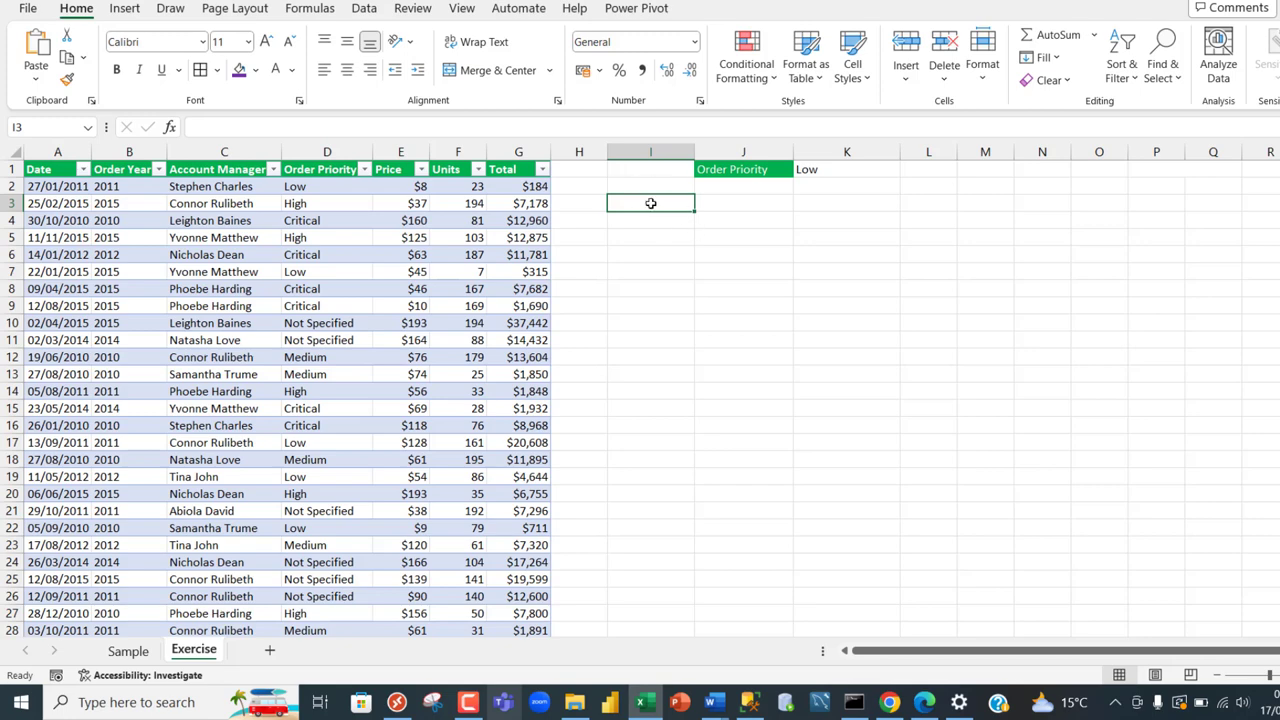
type("=let(")
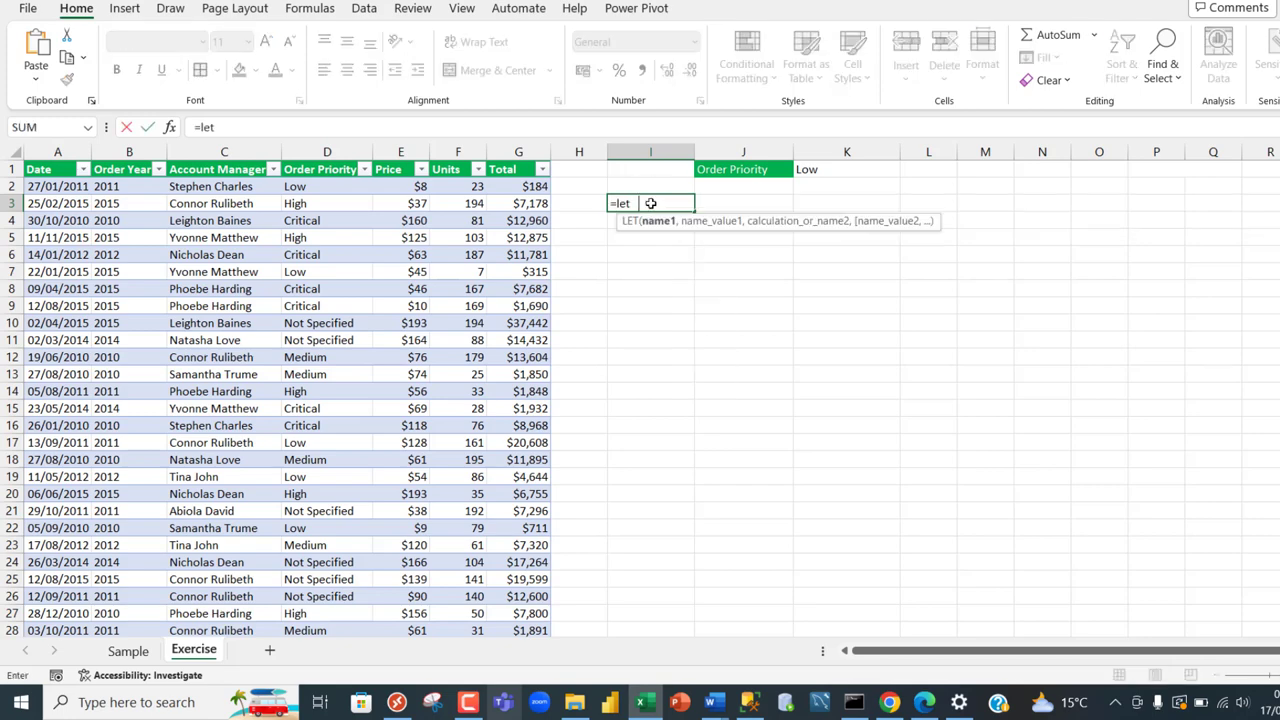
key("Tab")
type("AccountManager,")
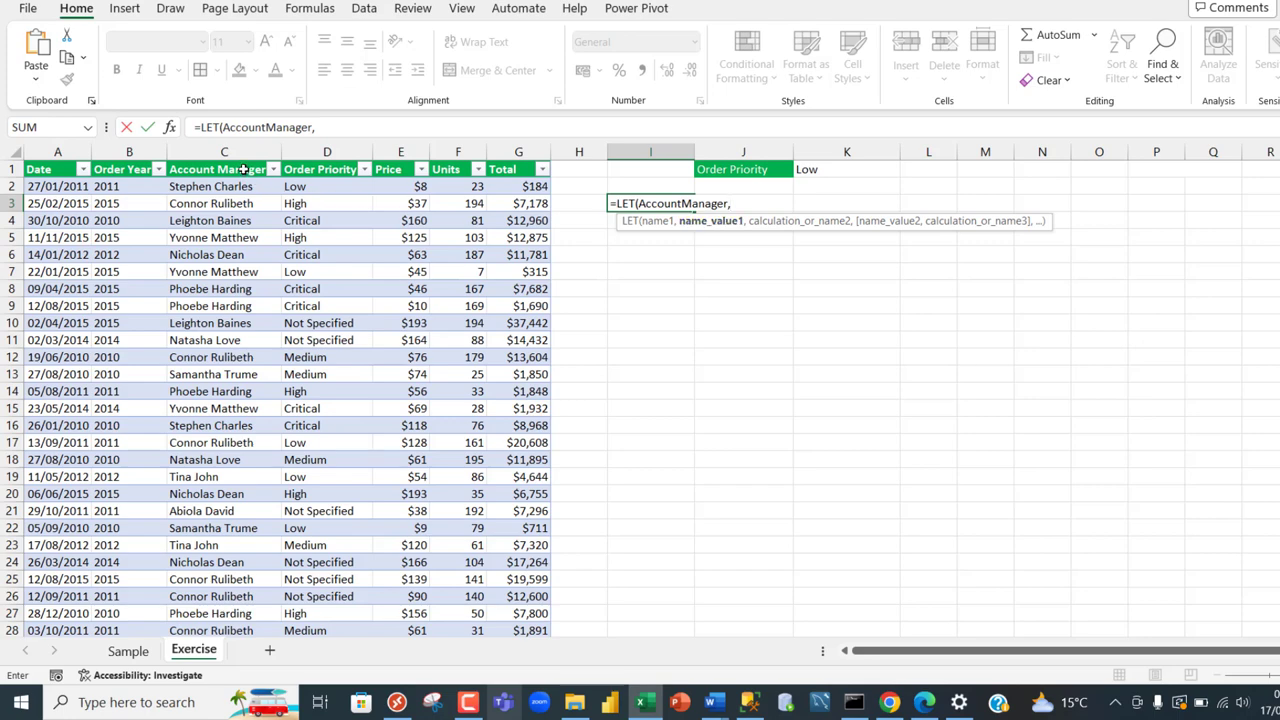
left_click(240, 160)
type(",")
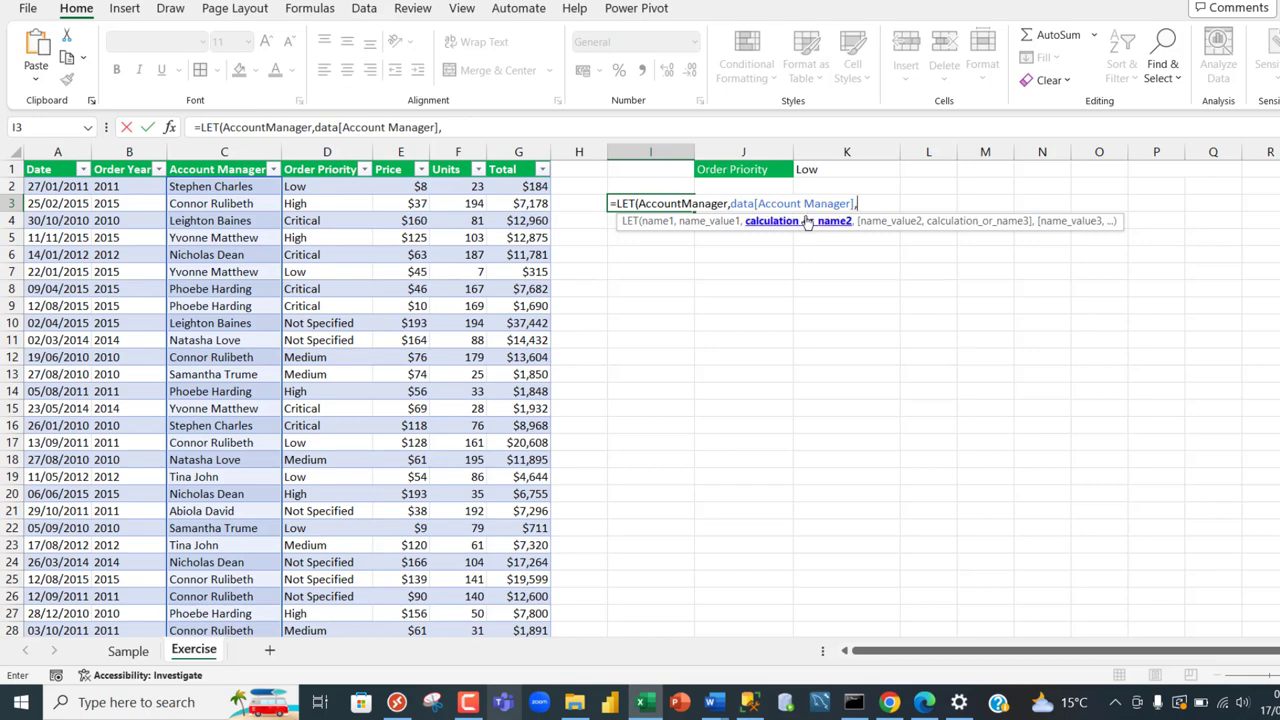
Add UniqueSortedAccountManager as the second name in the LET formula, reusing the first name's text
double_click(694, 204)
key("ctrl+c")
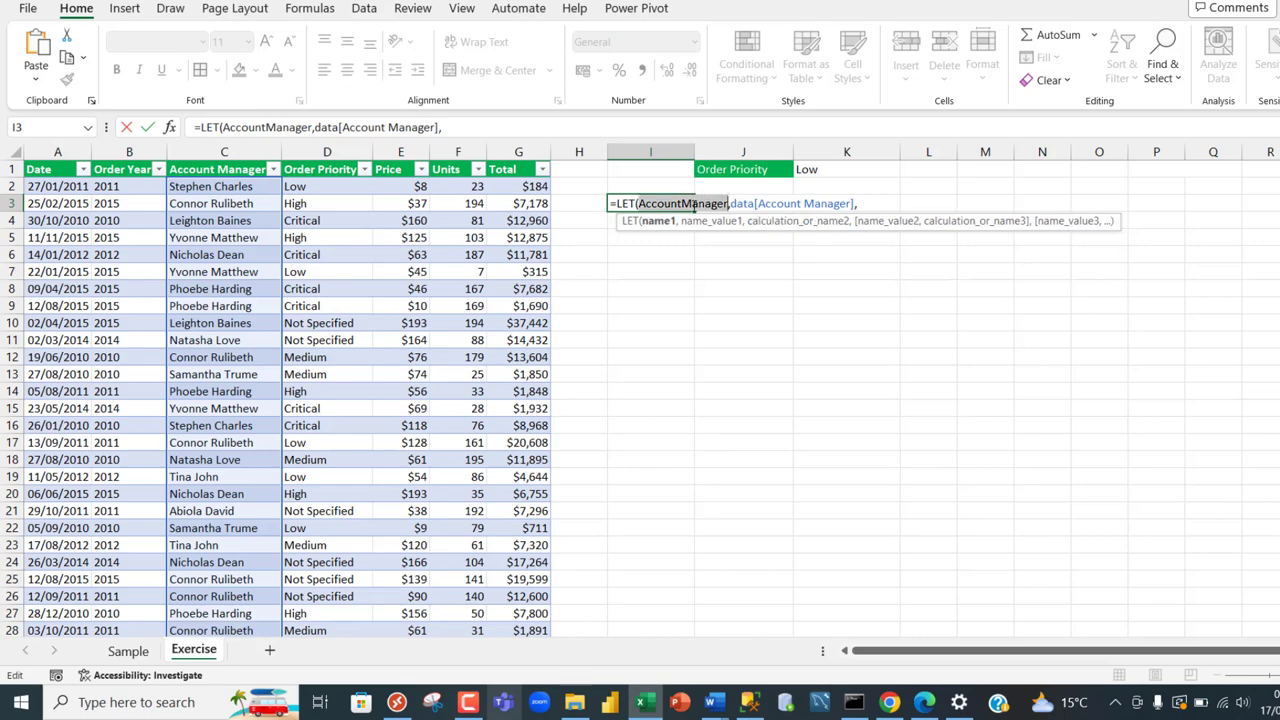
left_click(866, 203)
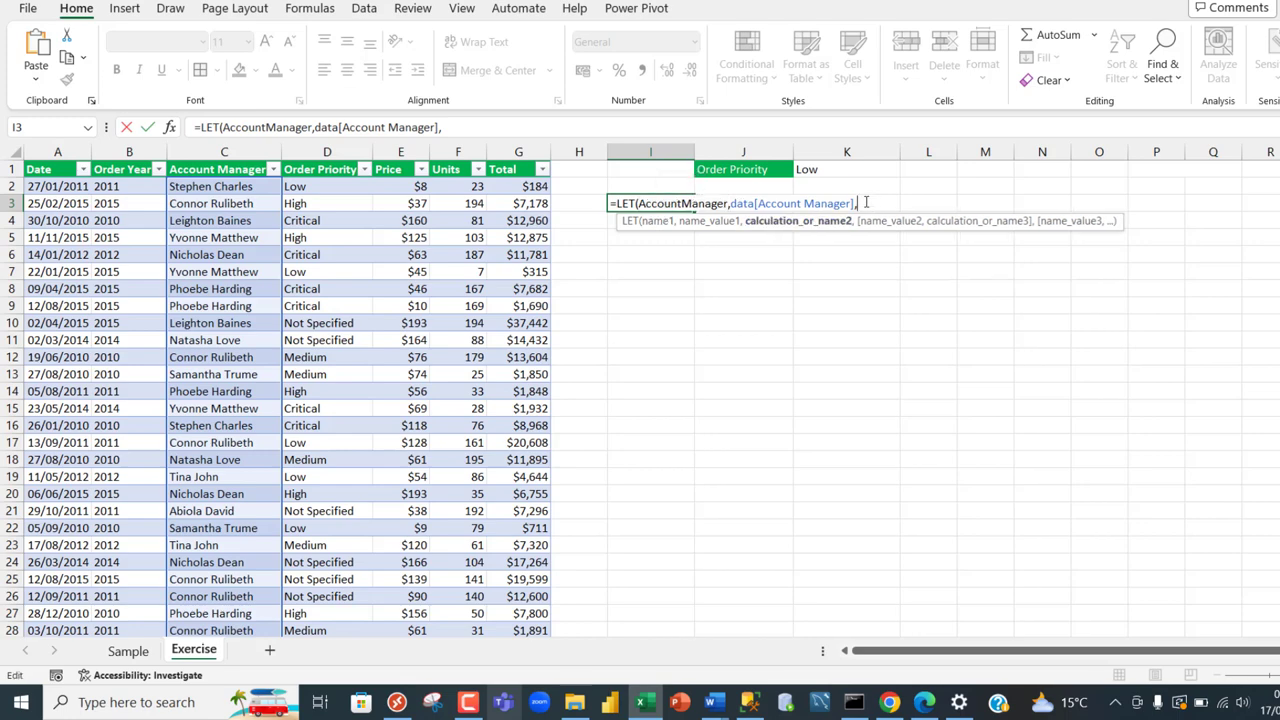
type("UniqueSort")
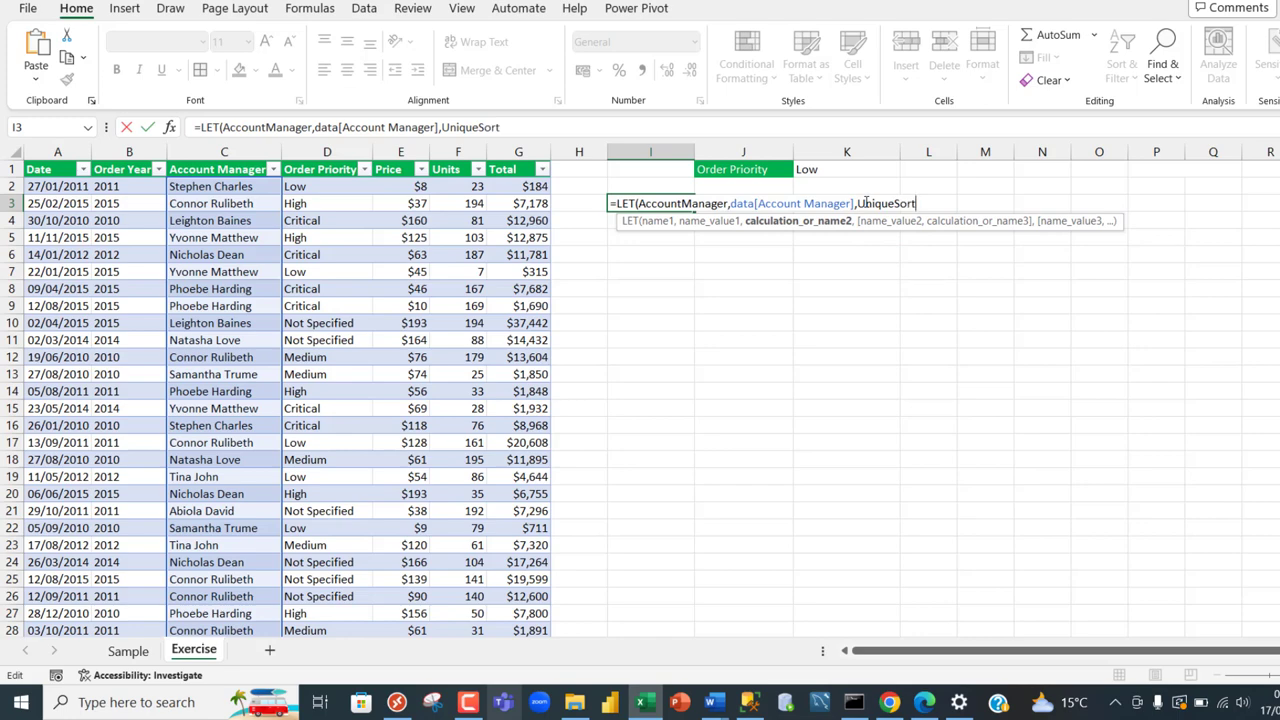
type("ed")
key("ctrl+v")
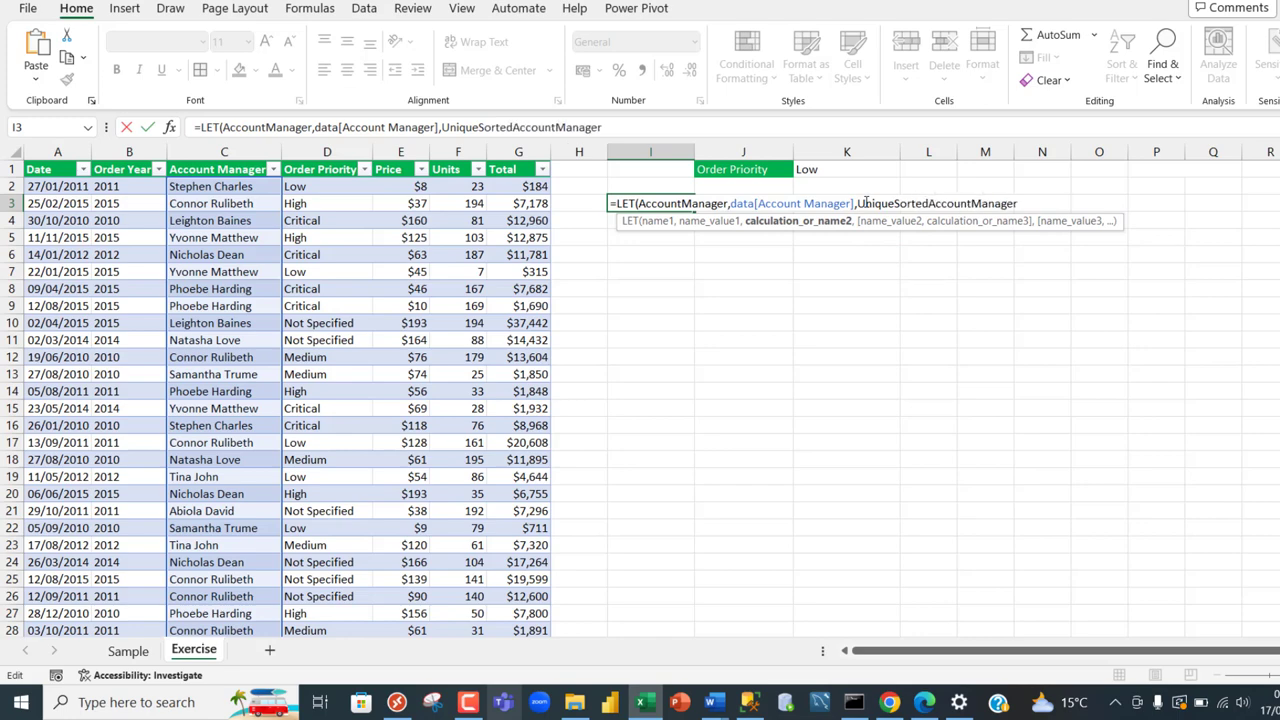
type(",")
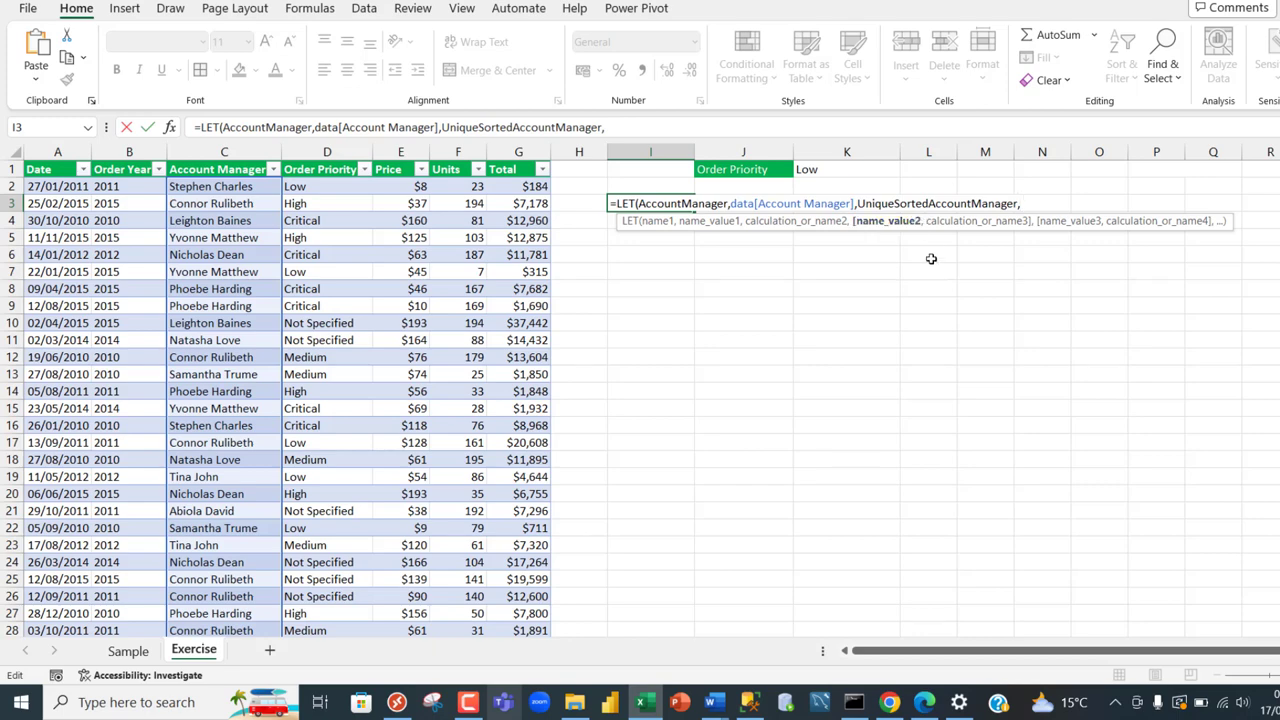
Define the UniqueSortedAccountManager value as SORT(UNIQUE(AccountManager))
type("SORT(un")
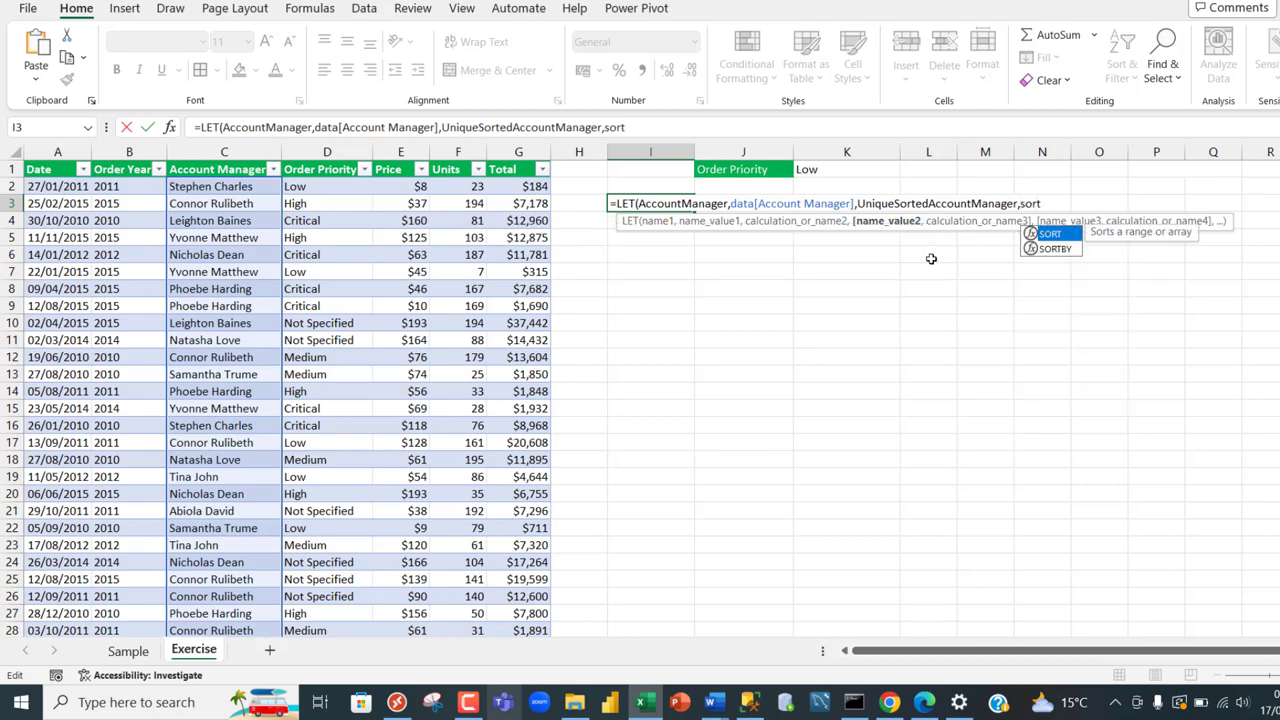
type("iq")
key("Tab")
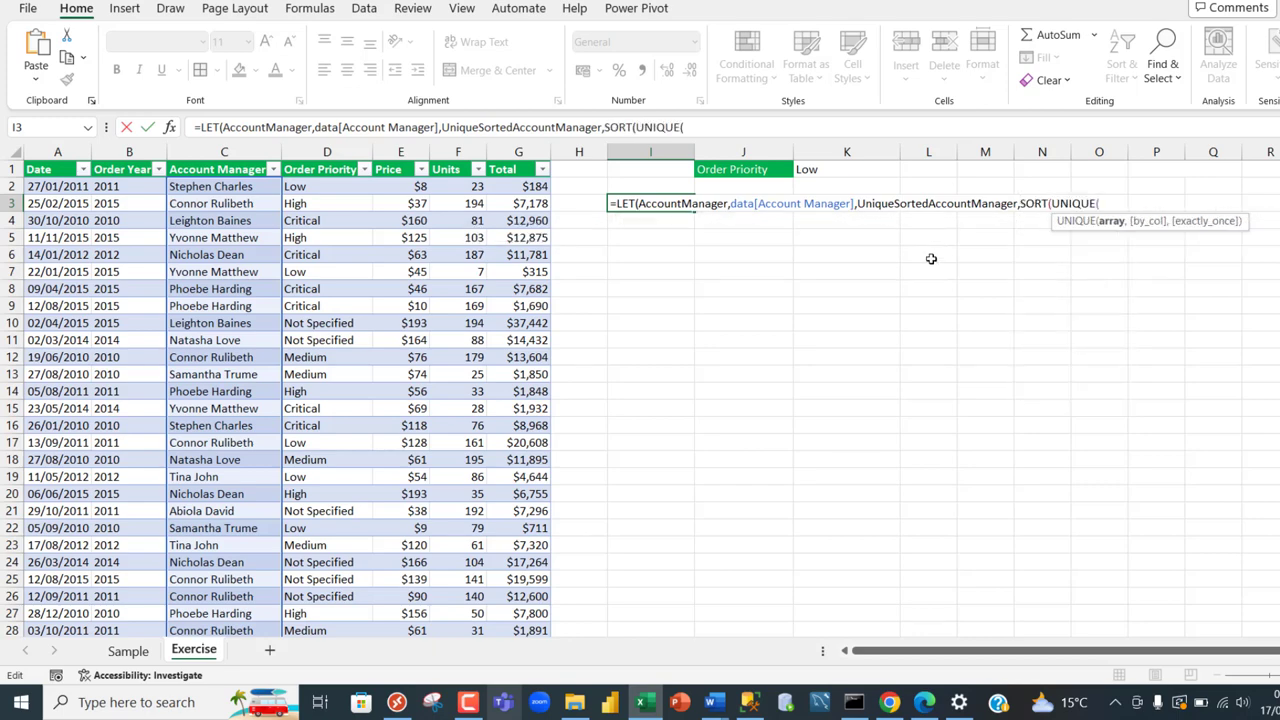
double_click(684, 203)
key("ctrl+c")
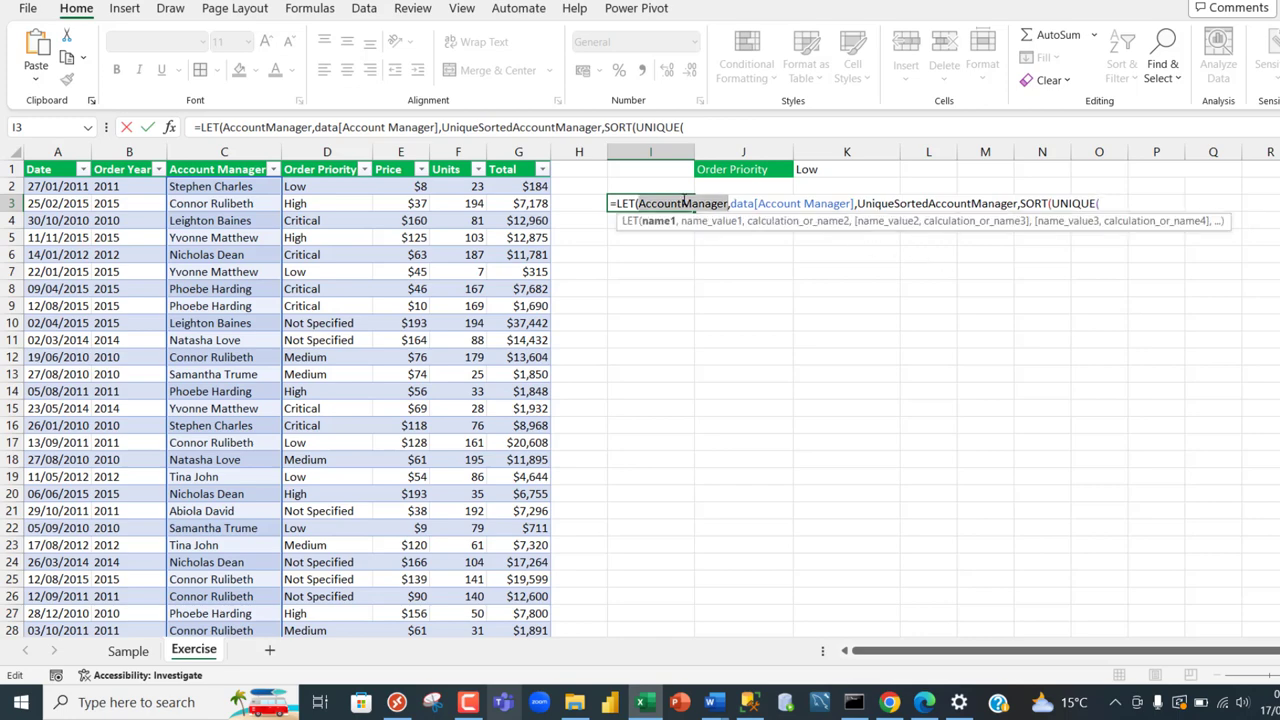
left_click(1112, 203)
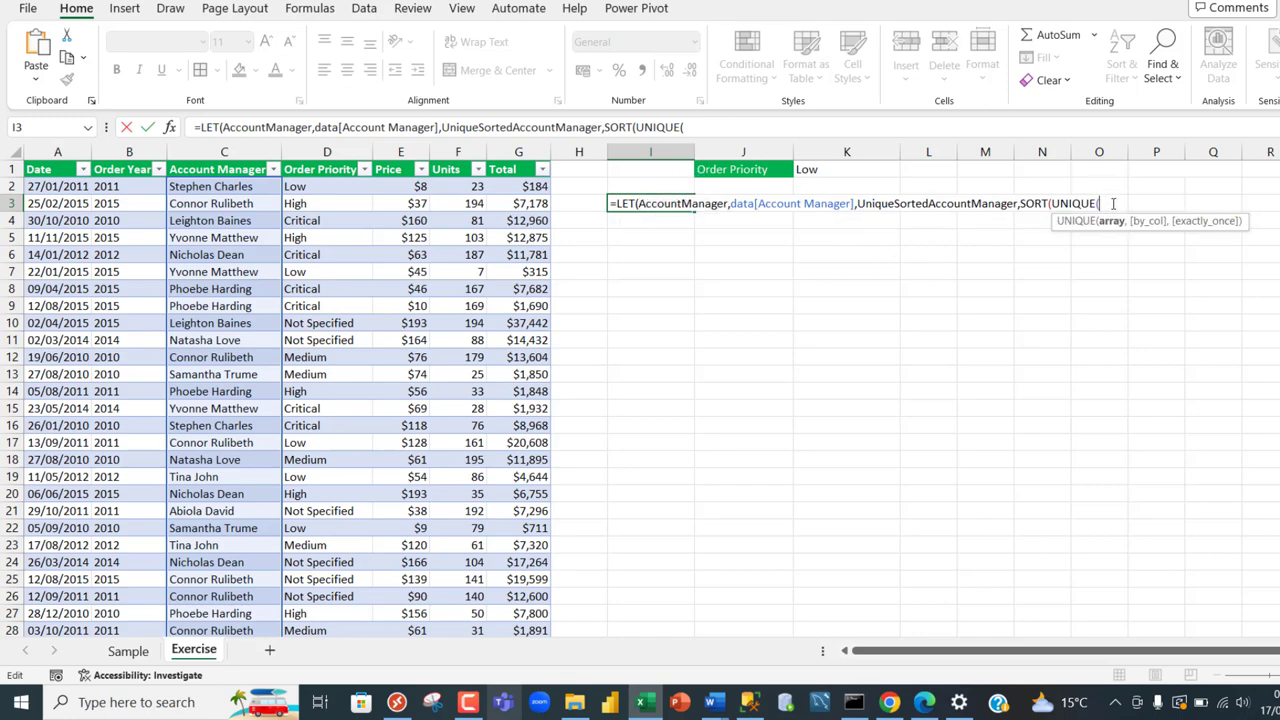
key("ctrl+v")
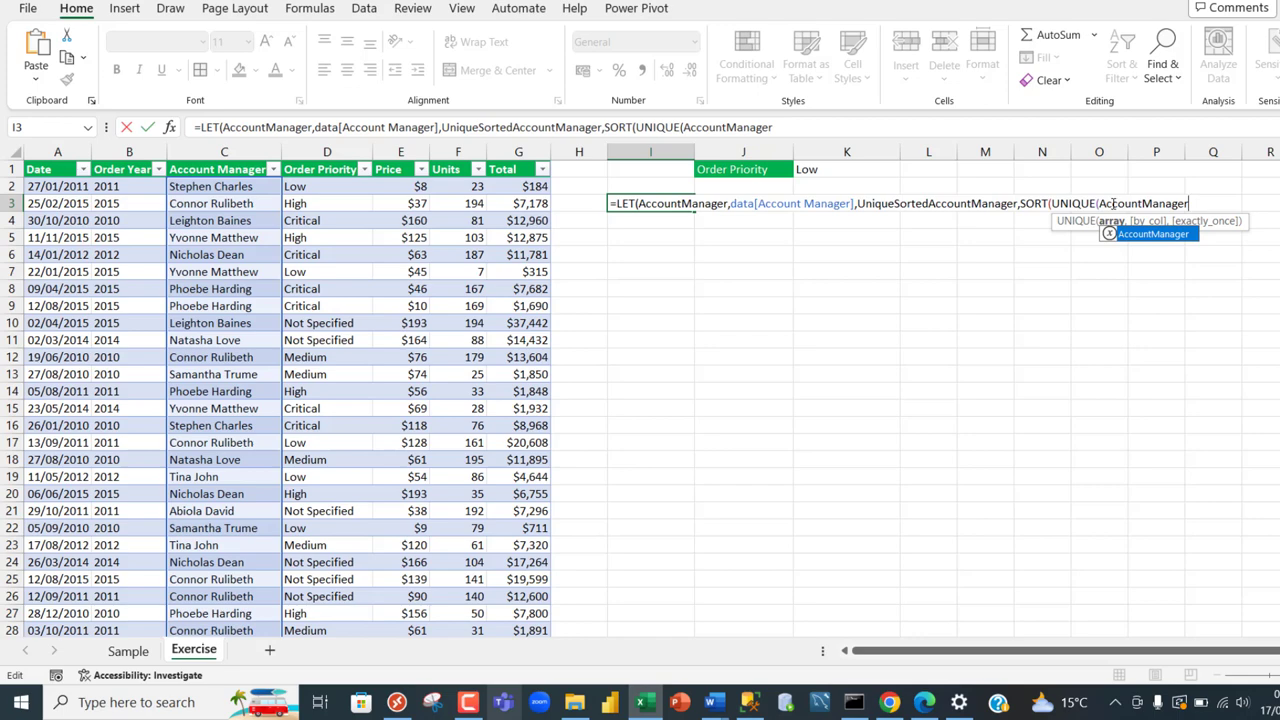
type(")")
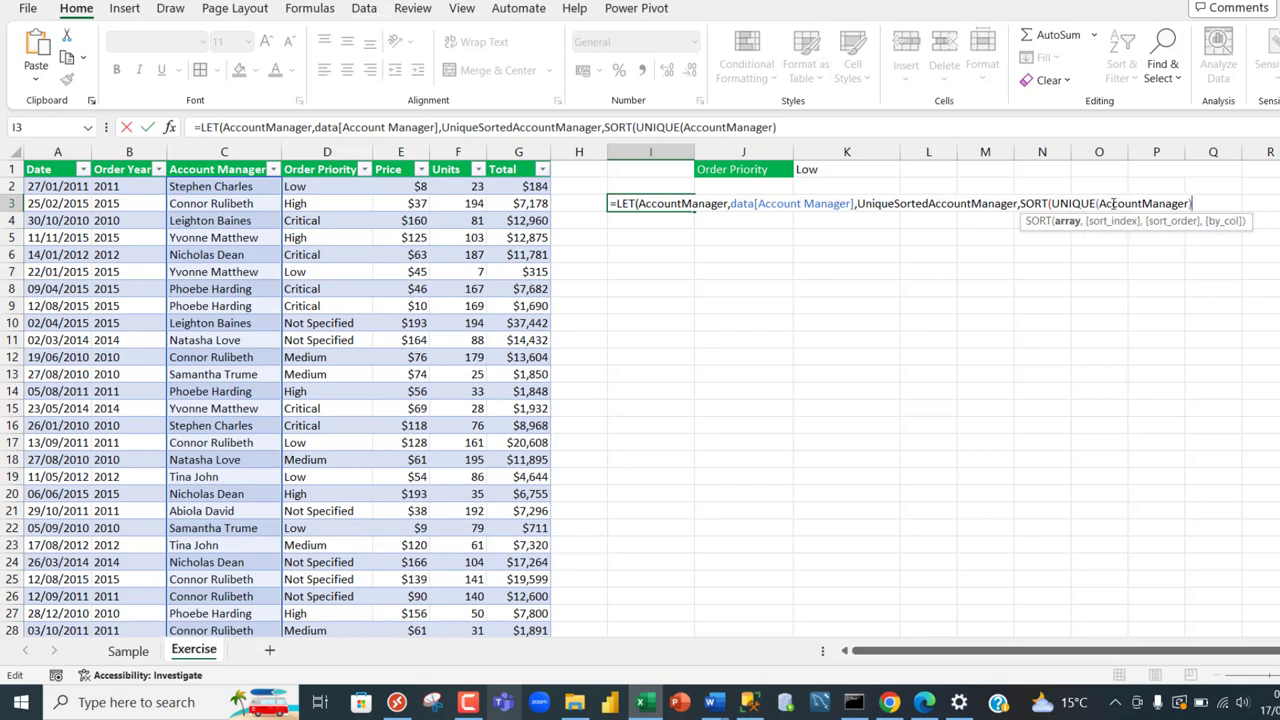
type("),")
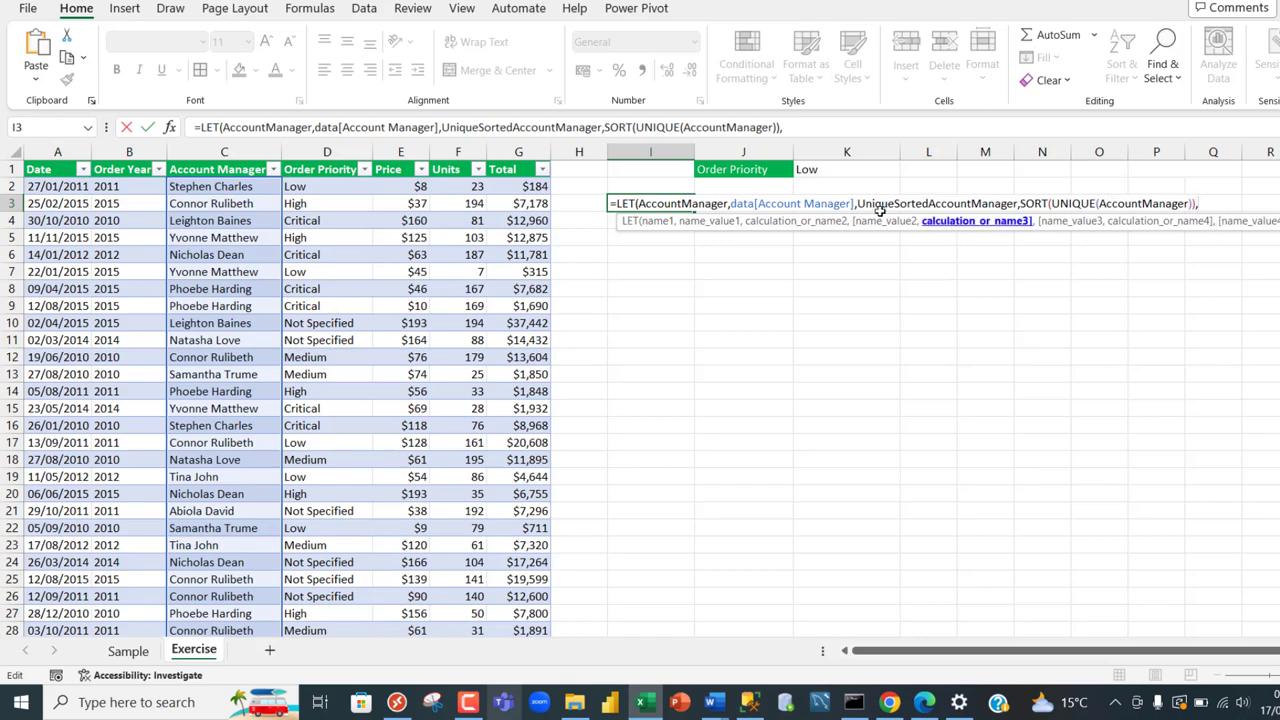
Make UniqueSortedAccountManager the LET formula's final result, close the parenthesis and commit the formula in I3
double_click(952, 203)
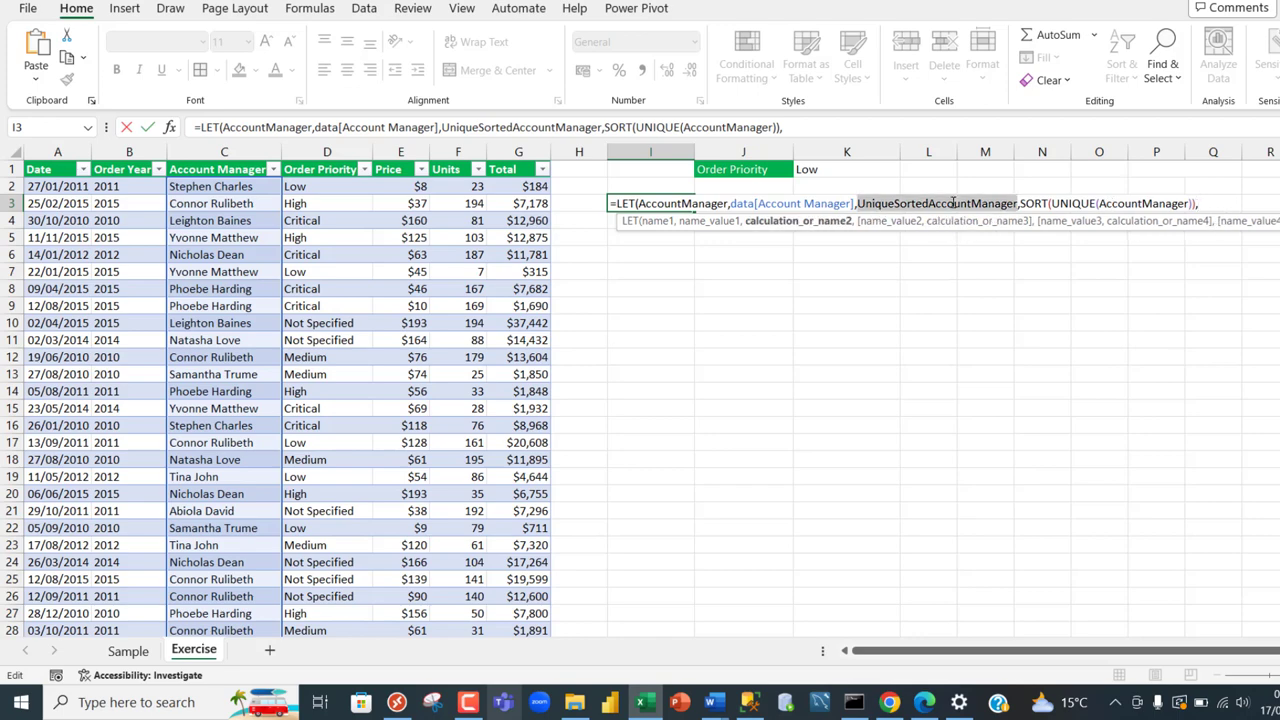
key("ctrl+c")
left_click(1210, 205)
key("ctrl+v")
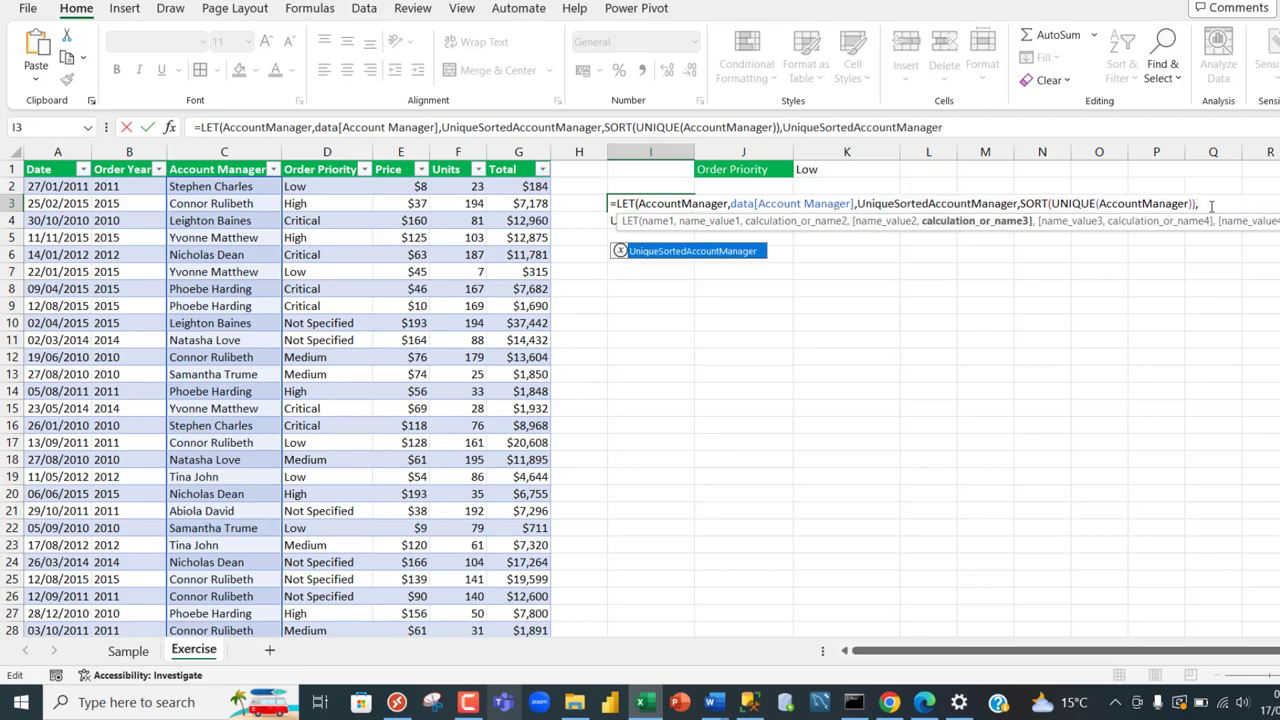
type(")")
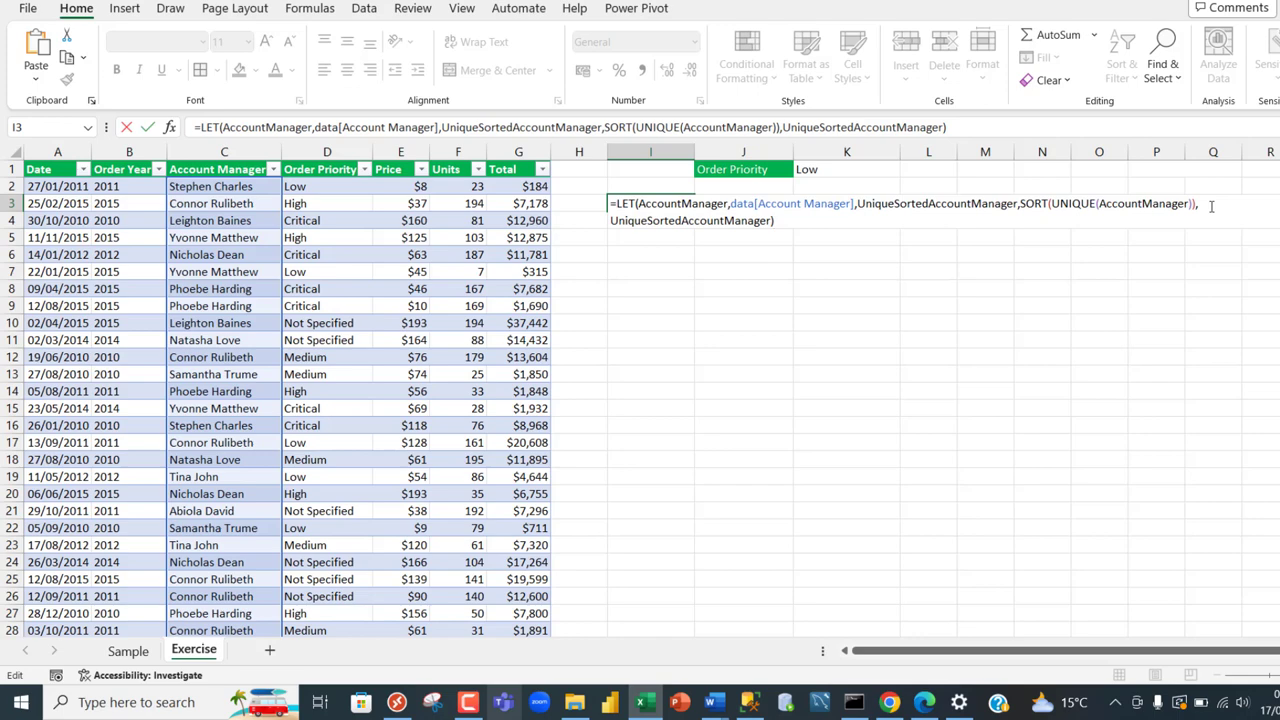
key("ctrl+Return")
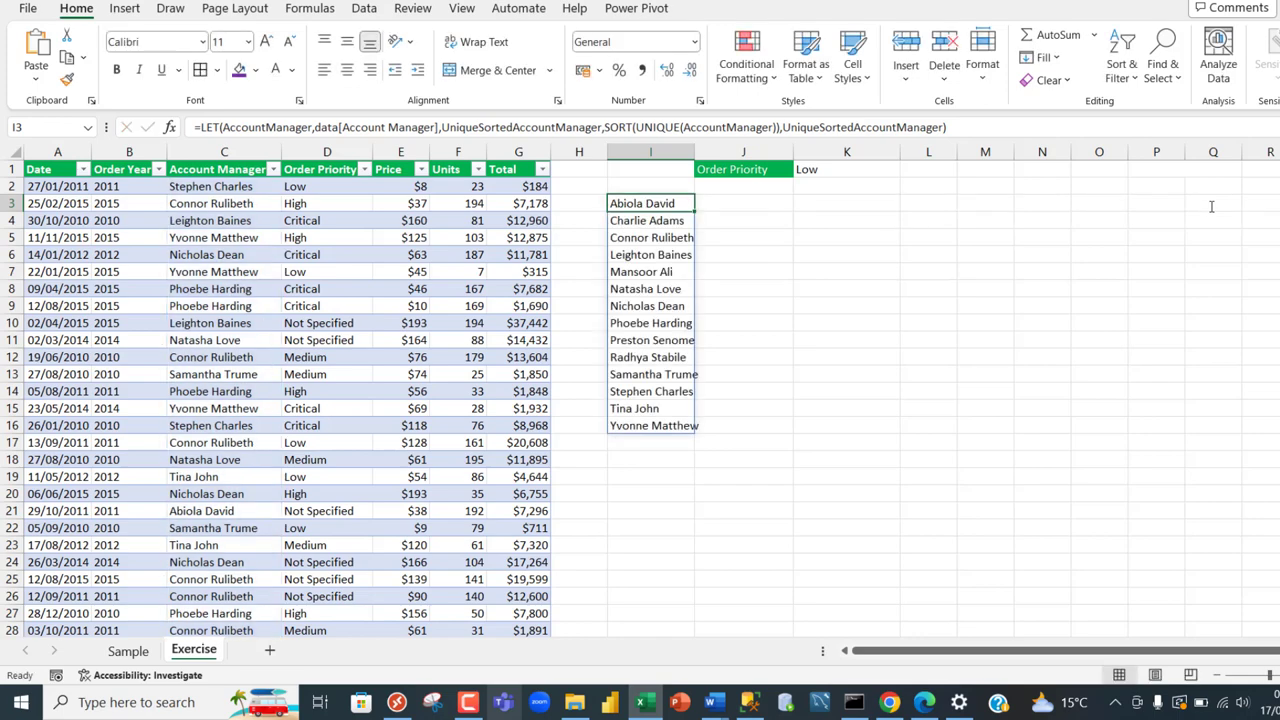
Reopen the I3 formula, insert a line break after LET(, and remove the final UniqueSortedAccountManager argument
double_click(666, 204)
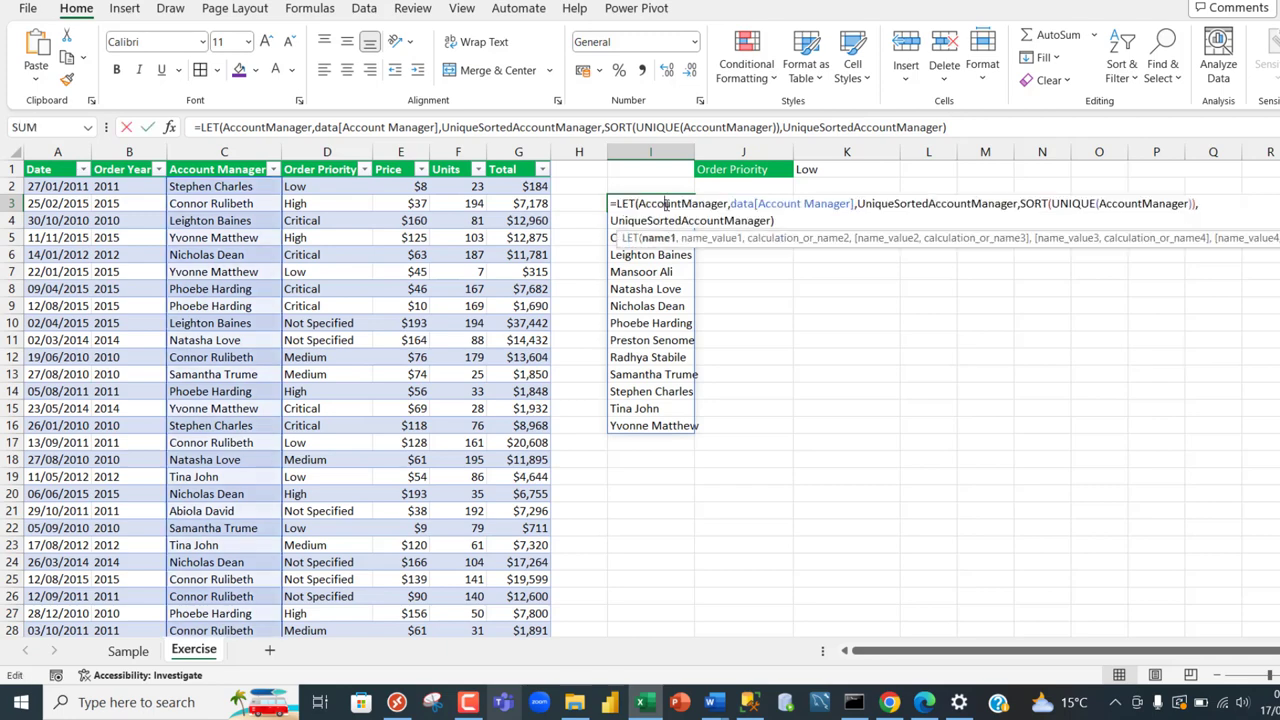
left_click(641, 204)
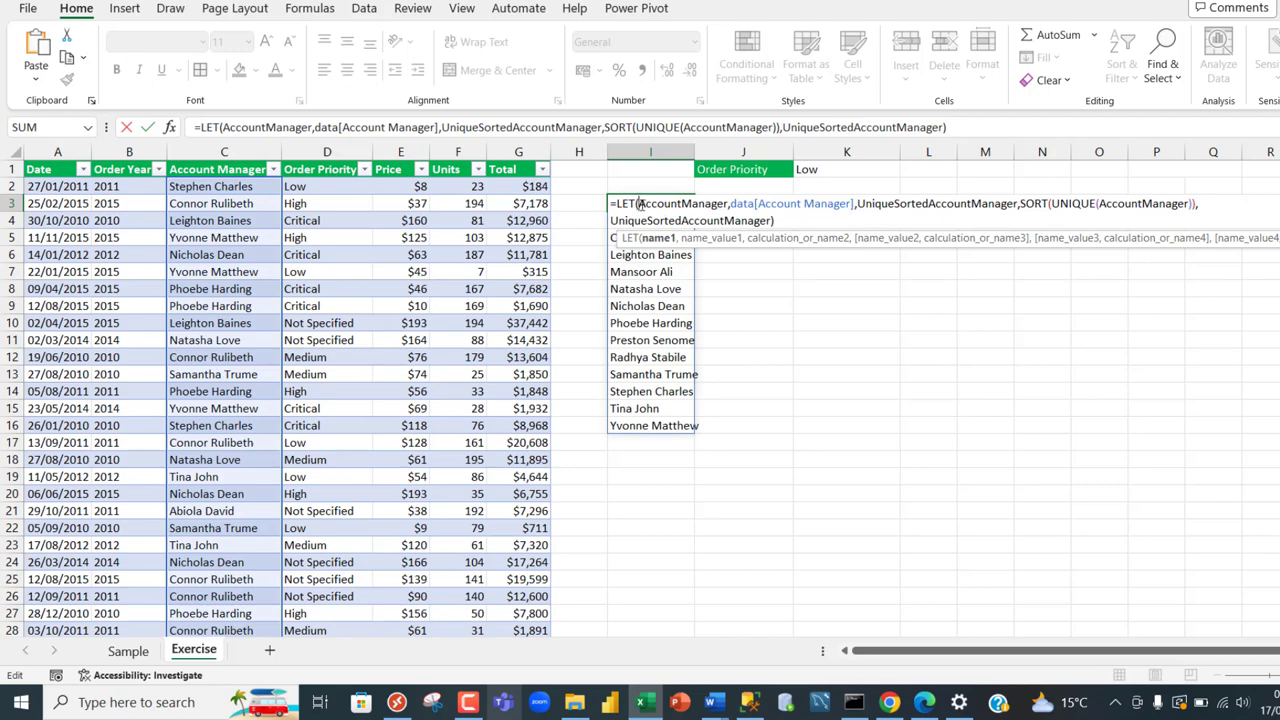
key("alt+Return")
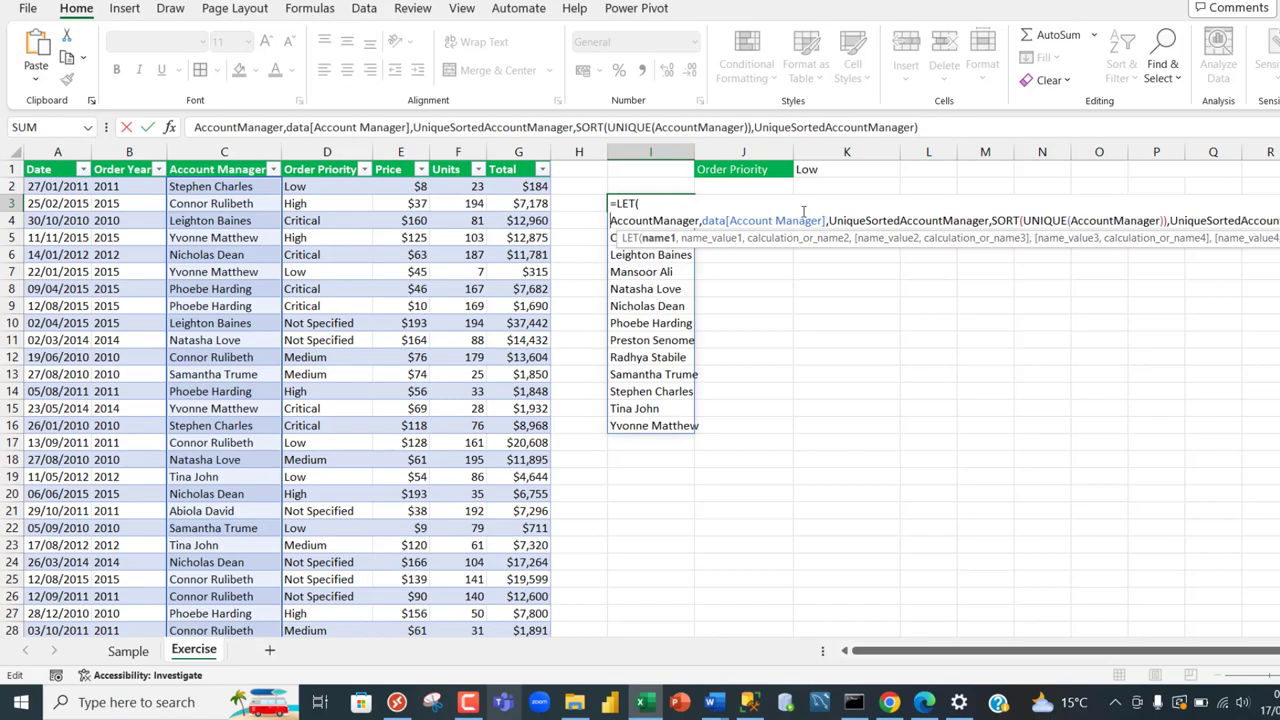
double_click(1176, 219)
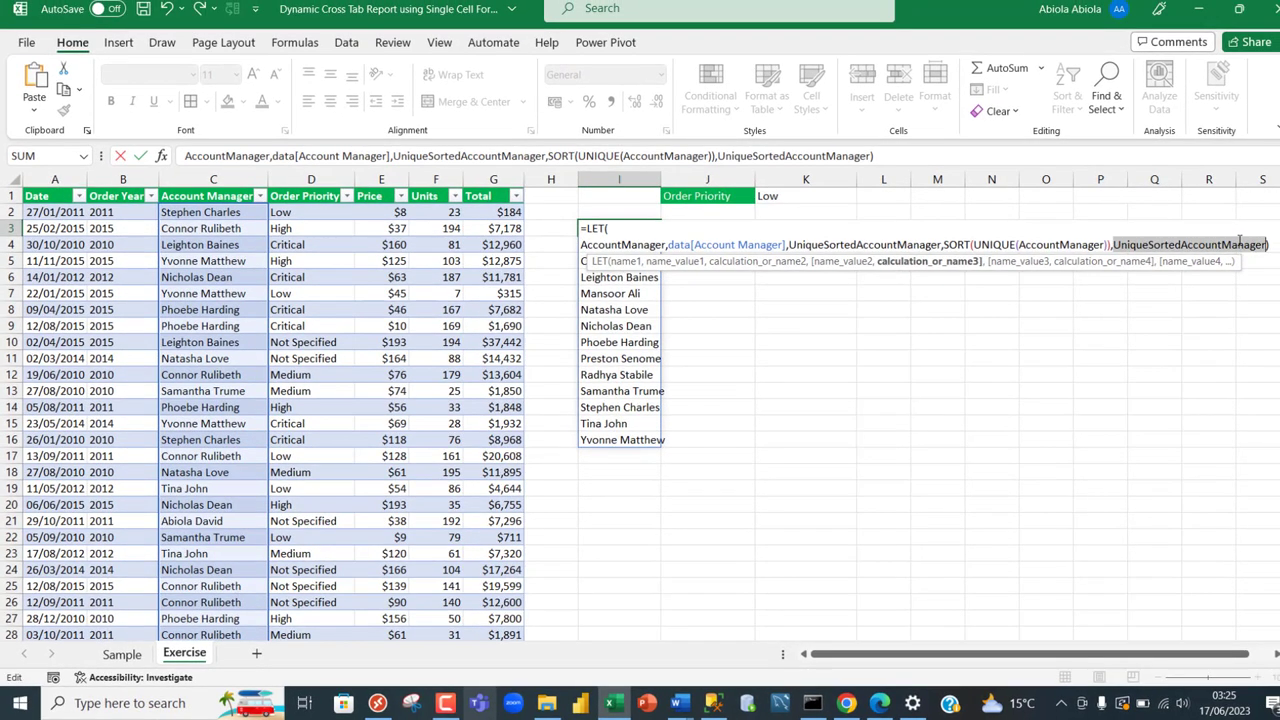
key("Delete")
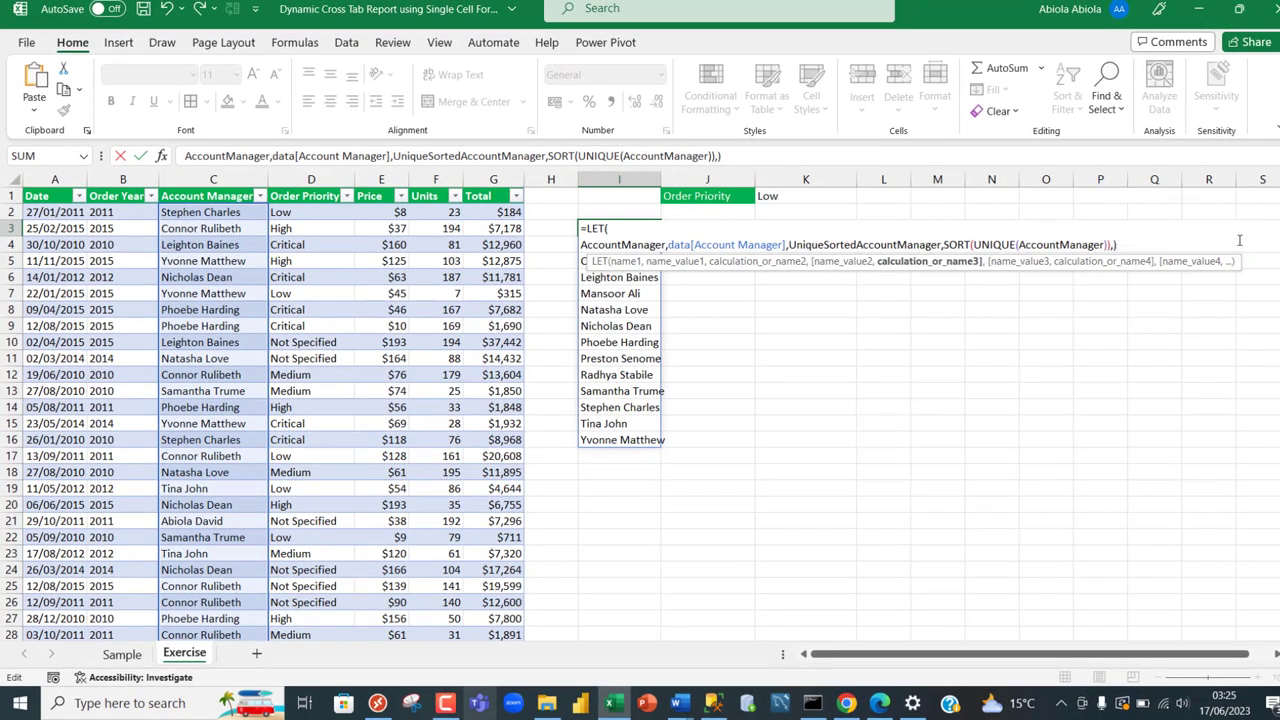
On a new line of the LET formula, define OrderYear as data[Order Year]
key("alt+Return")
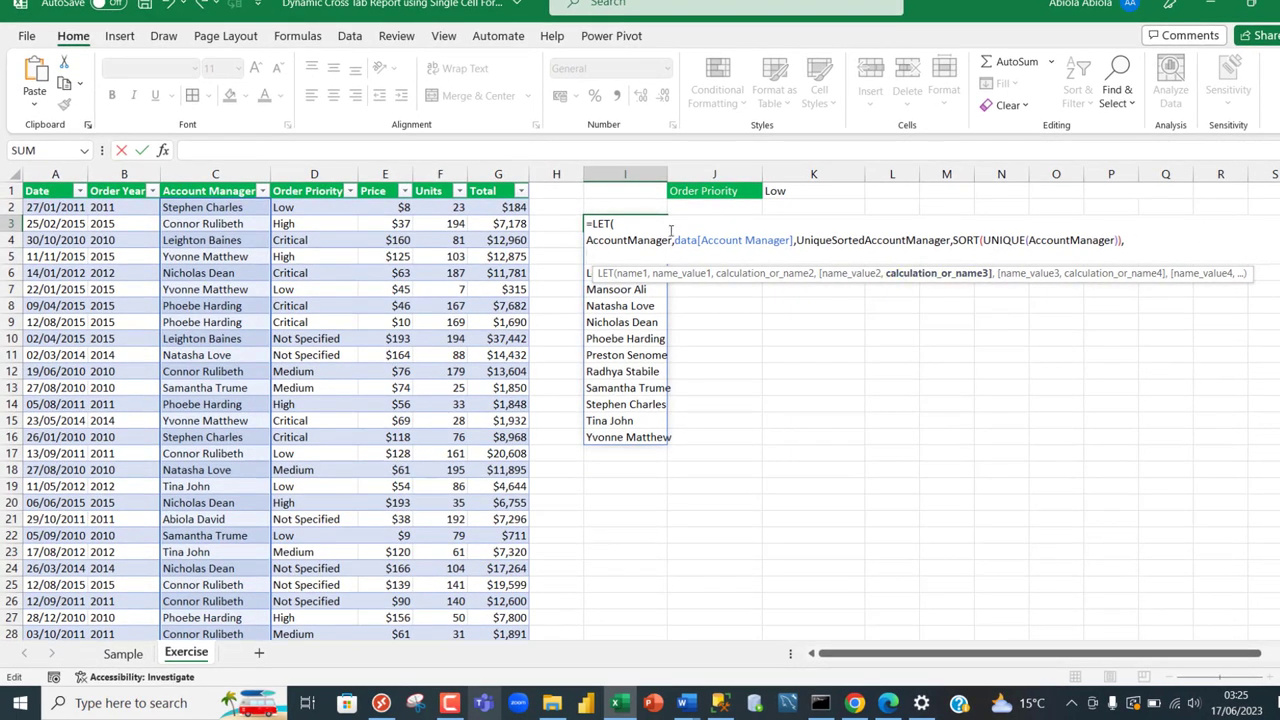
type("OrderYear,")
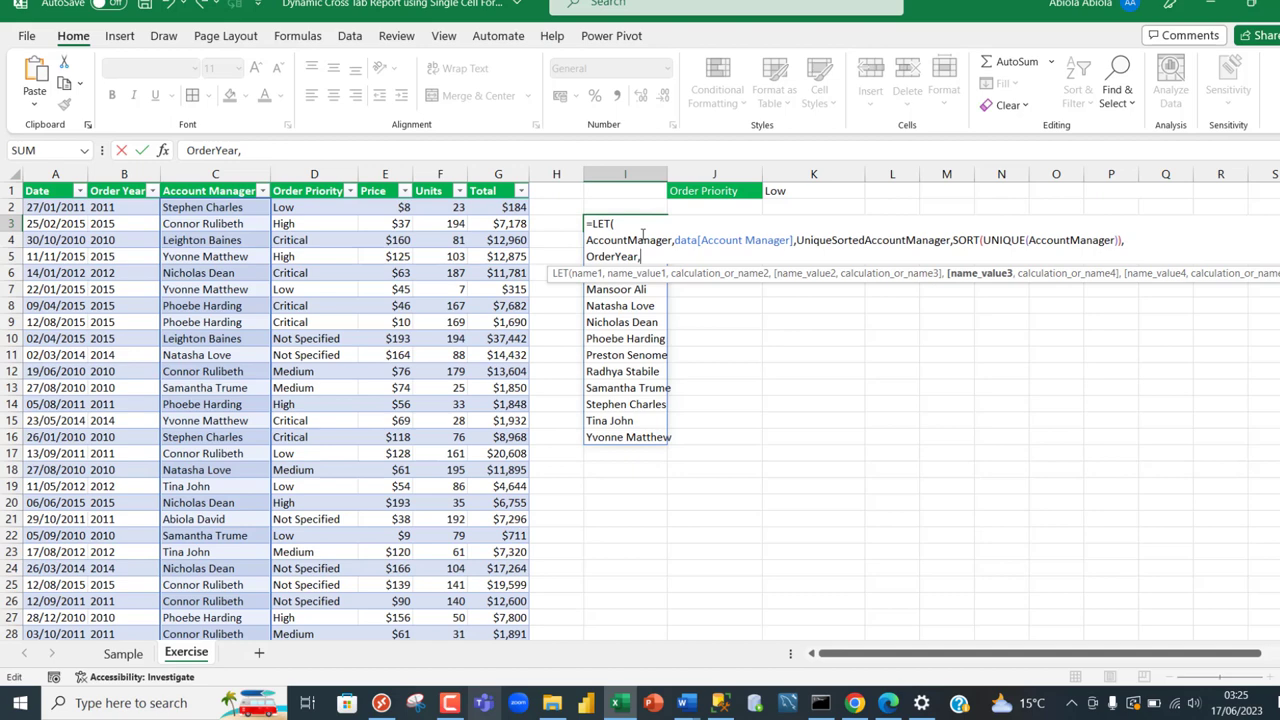
left_click(131, 177)
type(",")
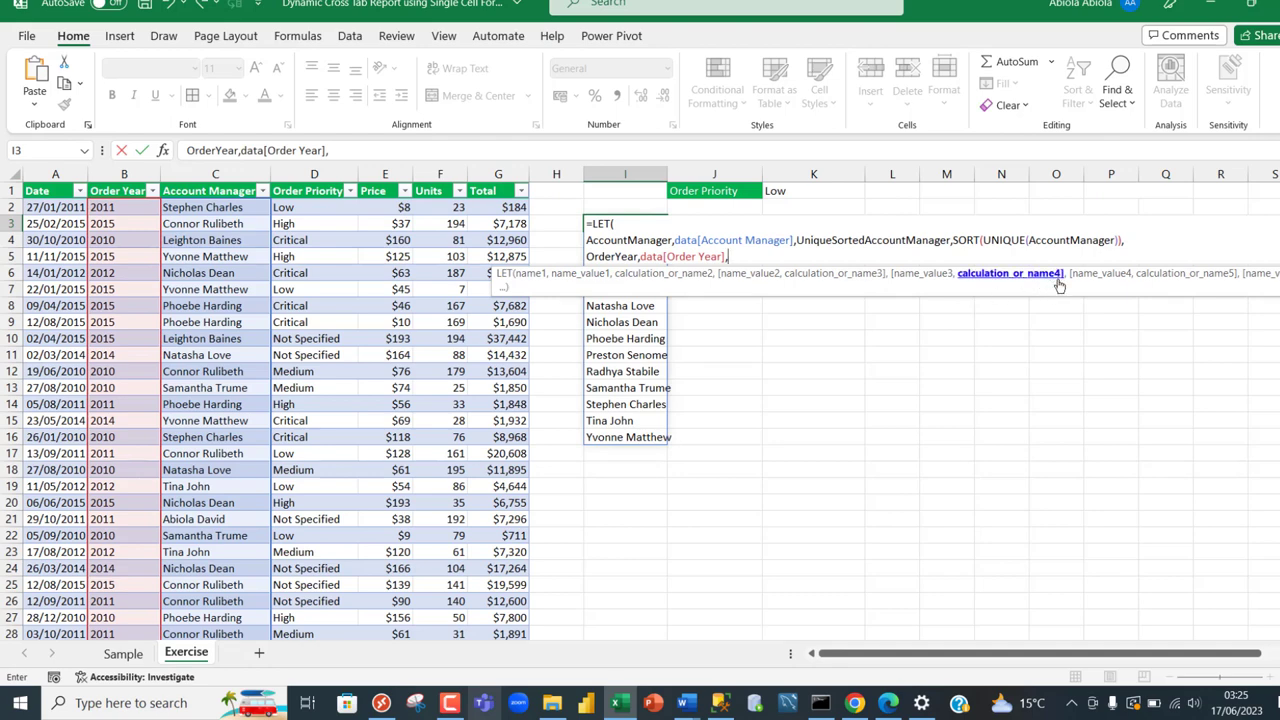
Add the name UniqueSortedOrderYear after the OrderYear definition in the LET formula, reusing the UniqueSortedAccountManager name as its base
type("Uniq")
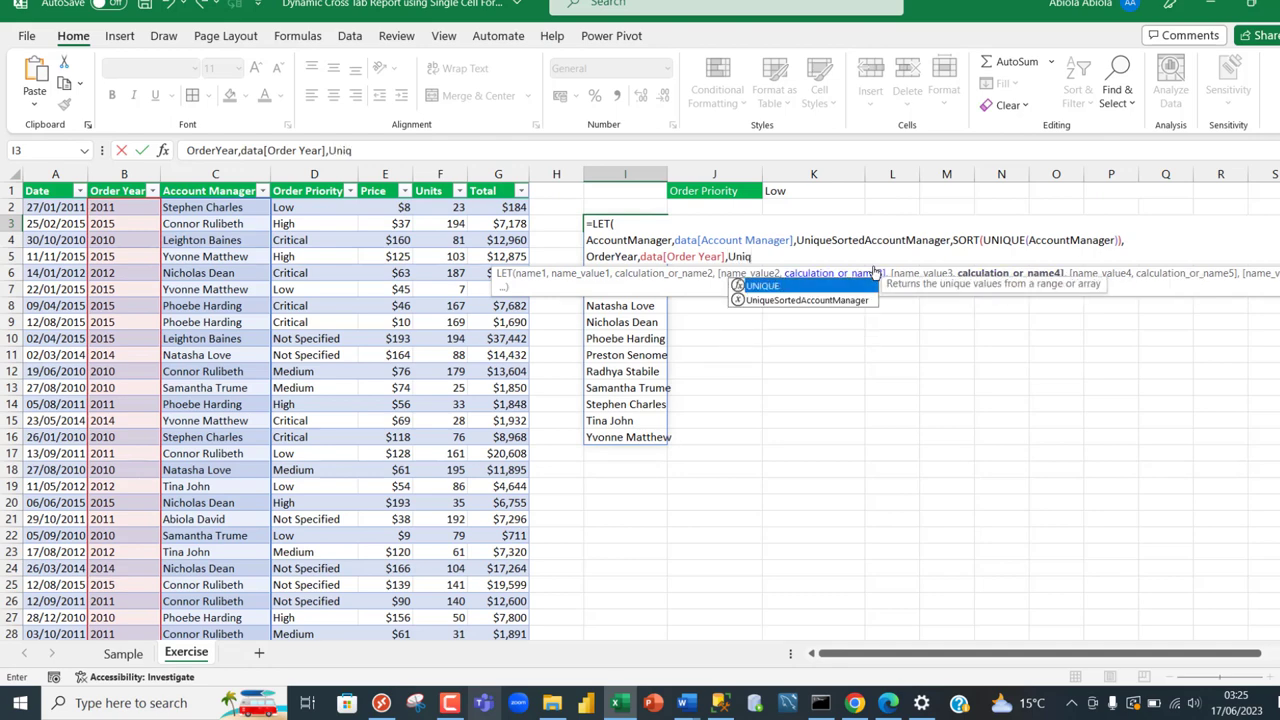
type("ue")
double_click(900, 240)
key("ctrl+c")
mouse_move(872, 244)
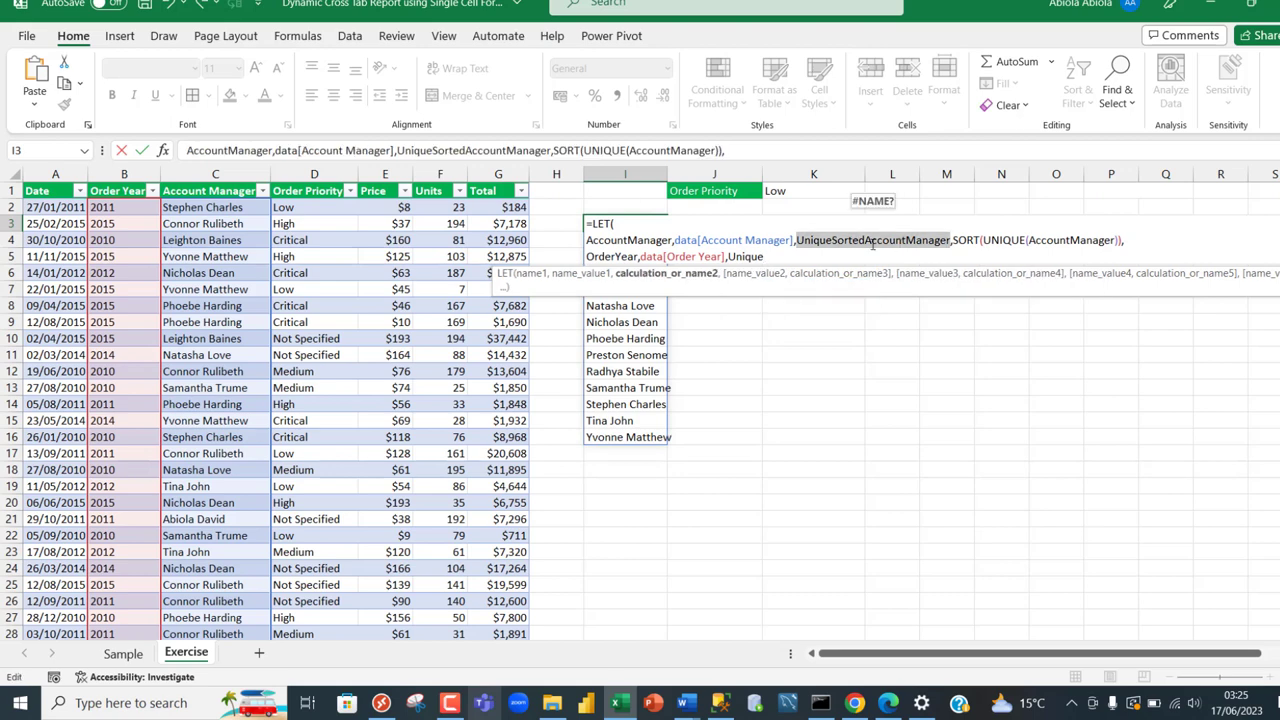
double_click(745, 256)
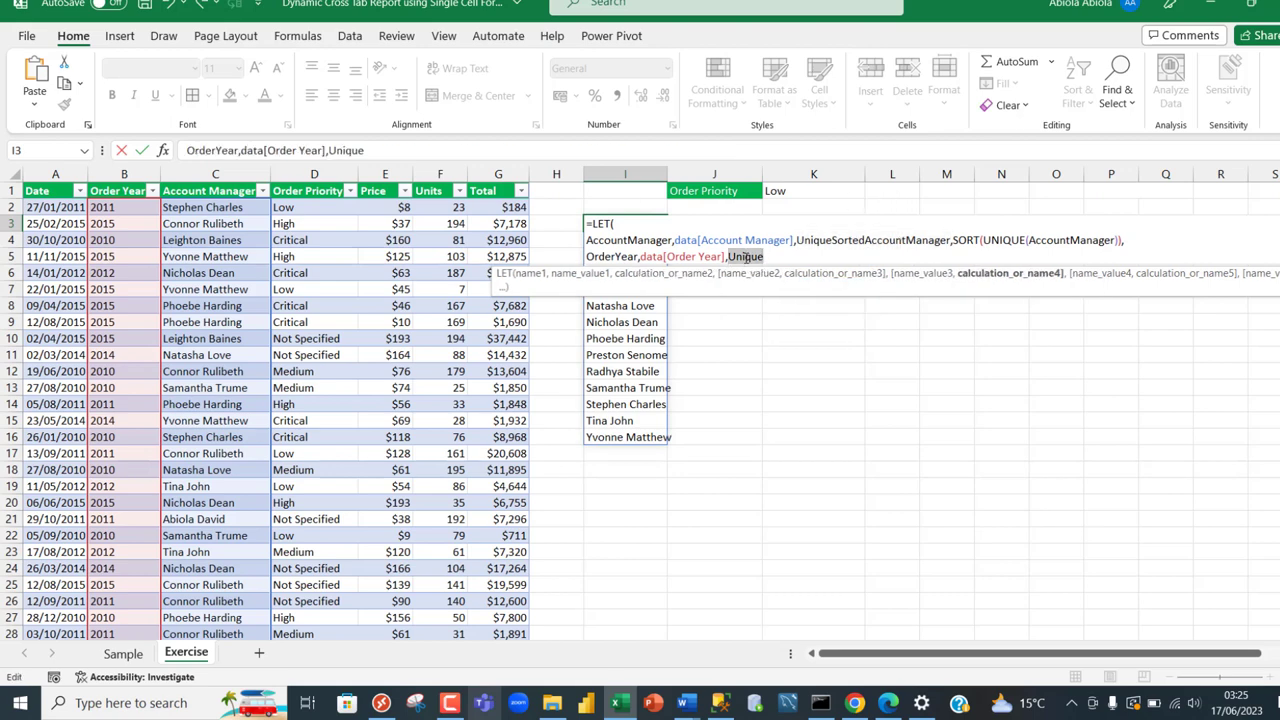
key("ctrl+v")
left_click_drag(883, 256, 797, 256)
type("OrderYear")
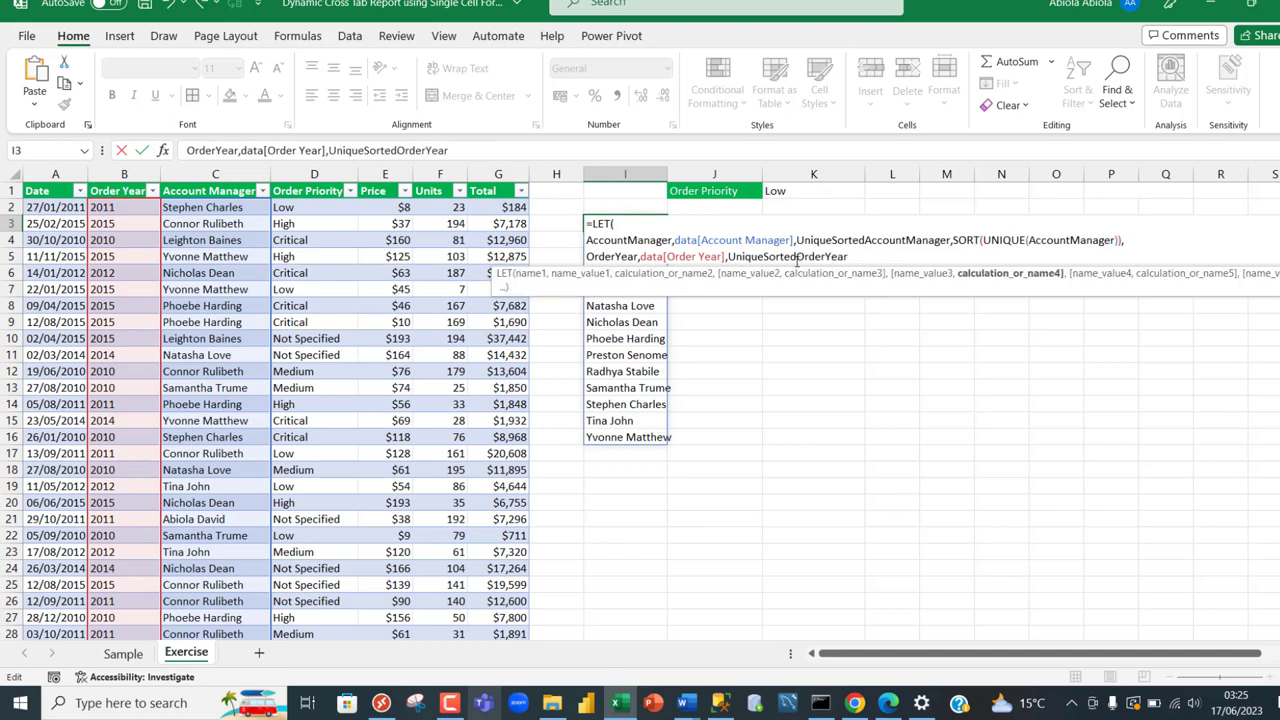
type(",")
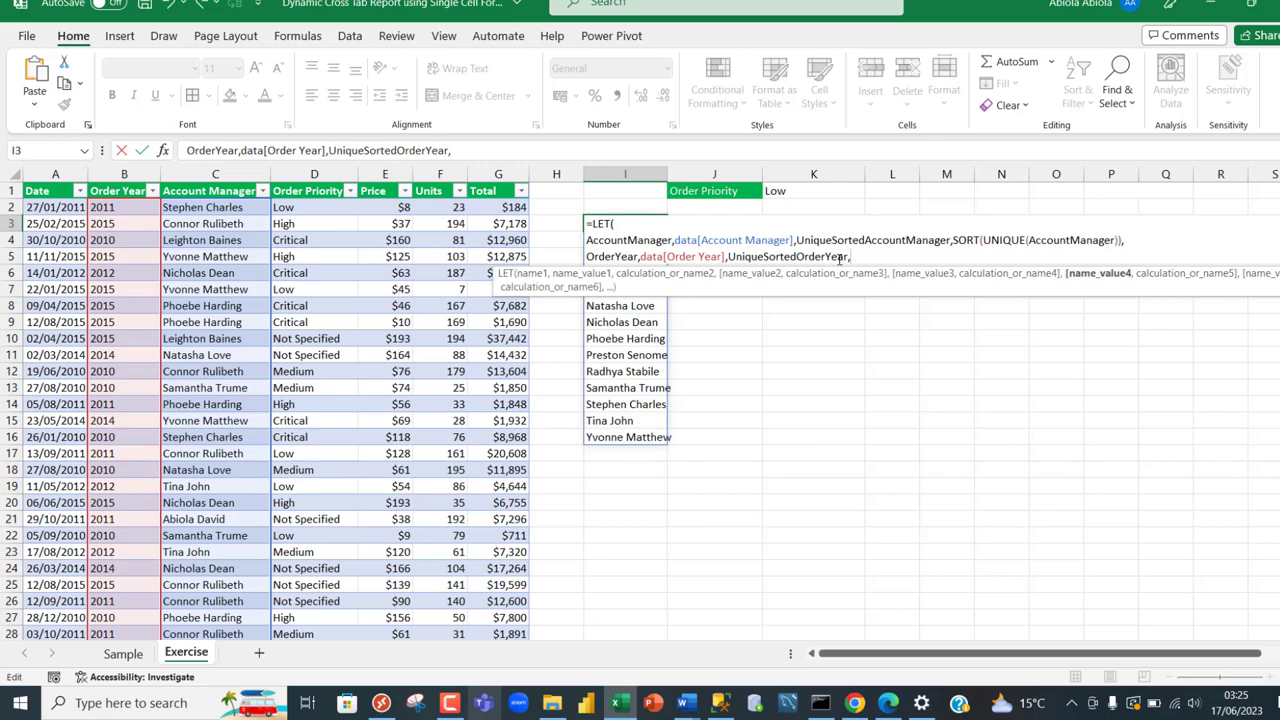
Define the UniqueSortedOrderYear value as SORT(UNIQUE(OrderYear))
type("SORT(uniq")
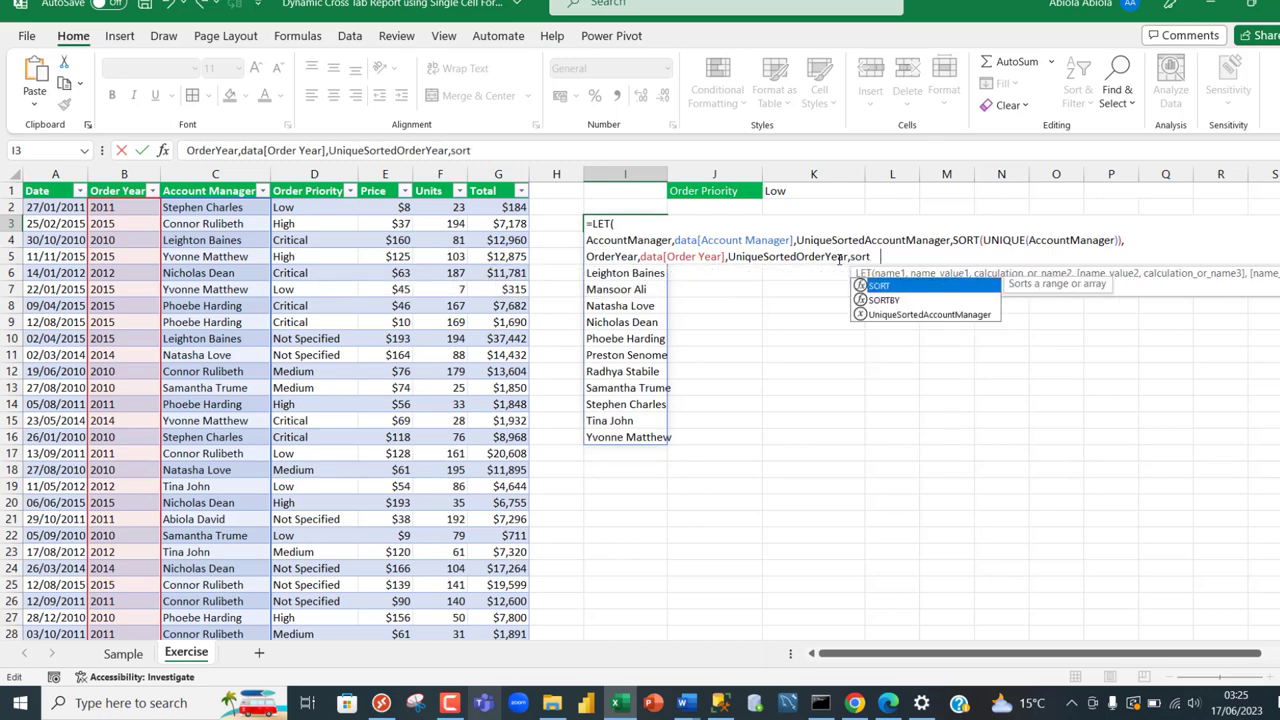
key("Tab")
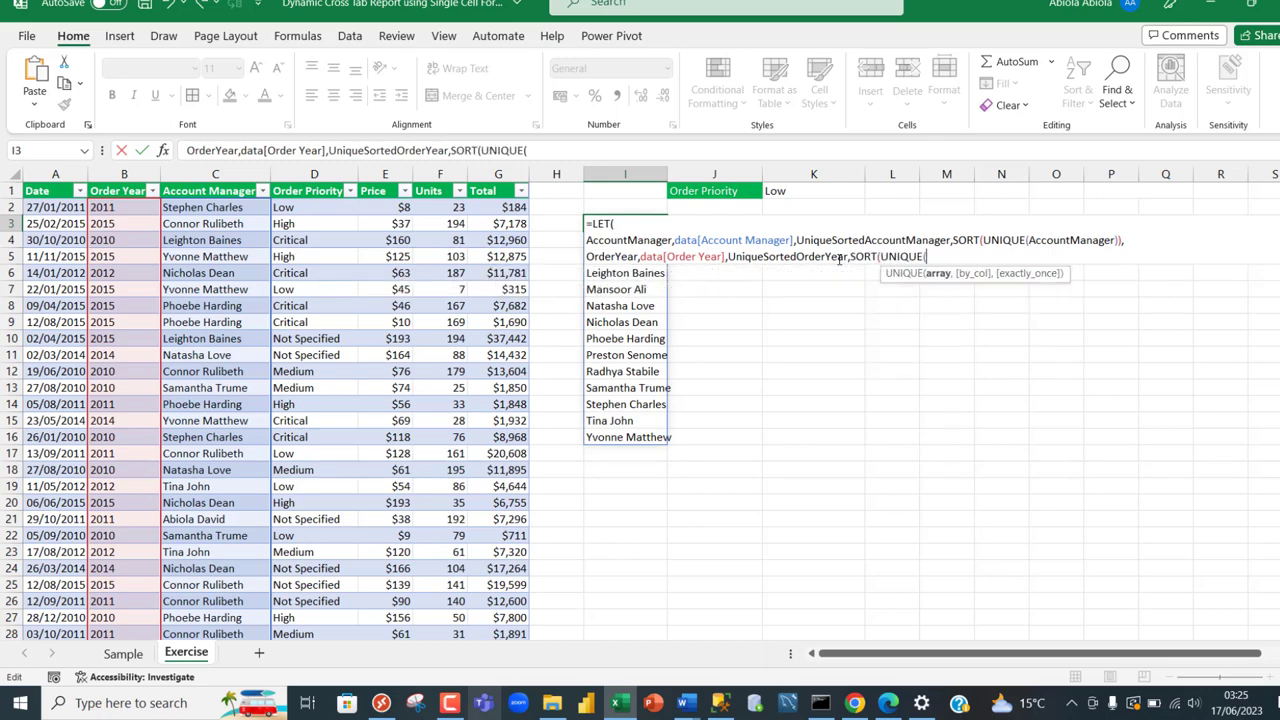
double_click(627, 256)
key("ctrl+c")
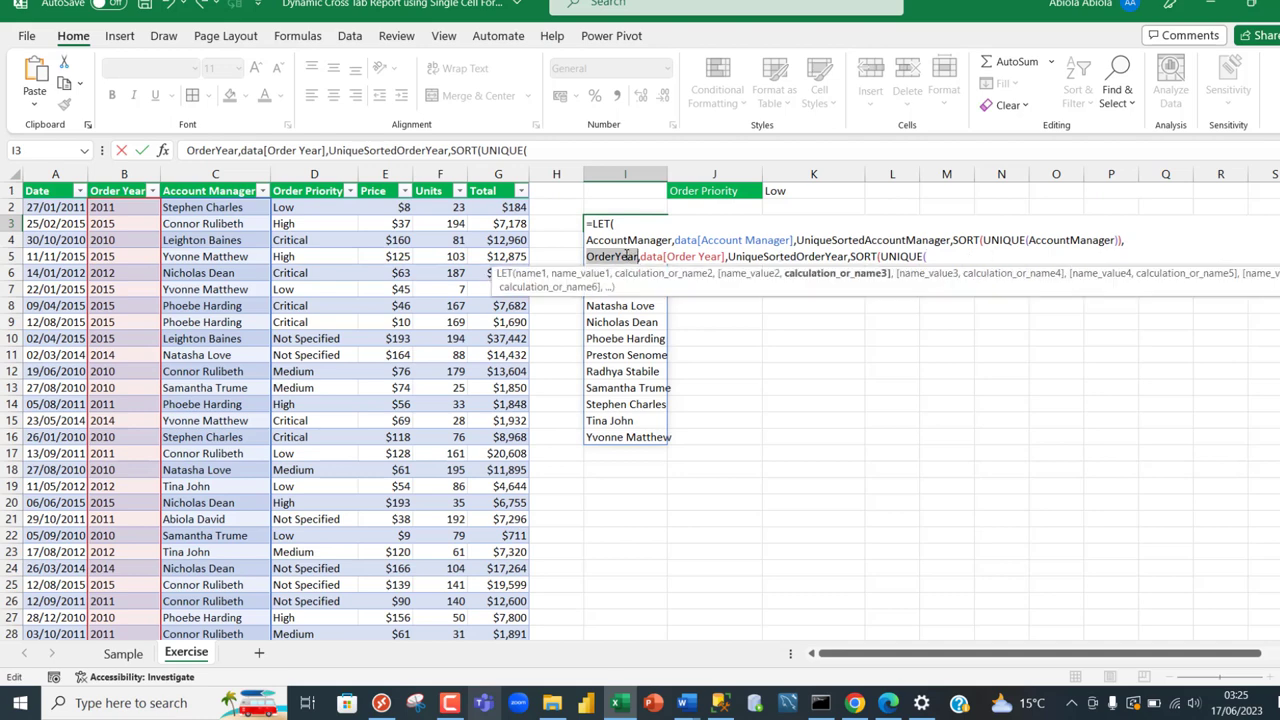
left_click(953, 243)
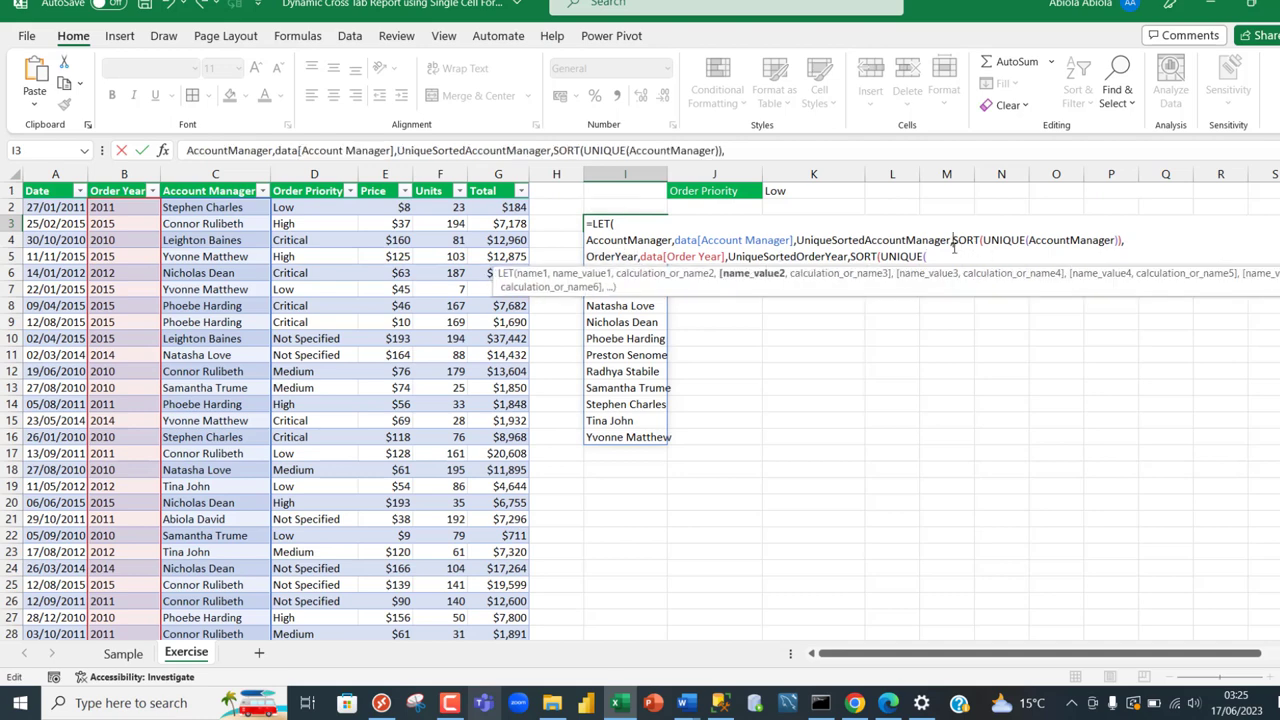
key("ctrl+v")
key("ctrl+z")
left_click(940, 256)
key("ctrl+v")
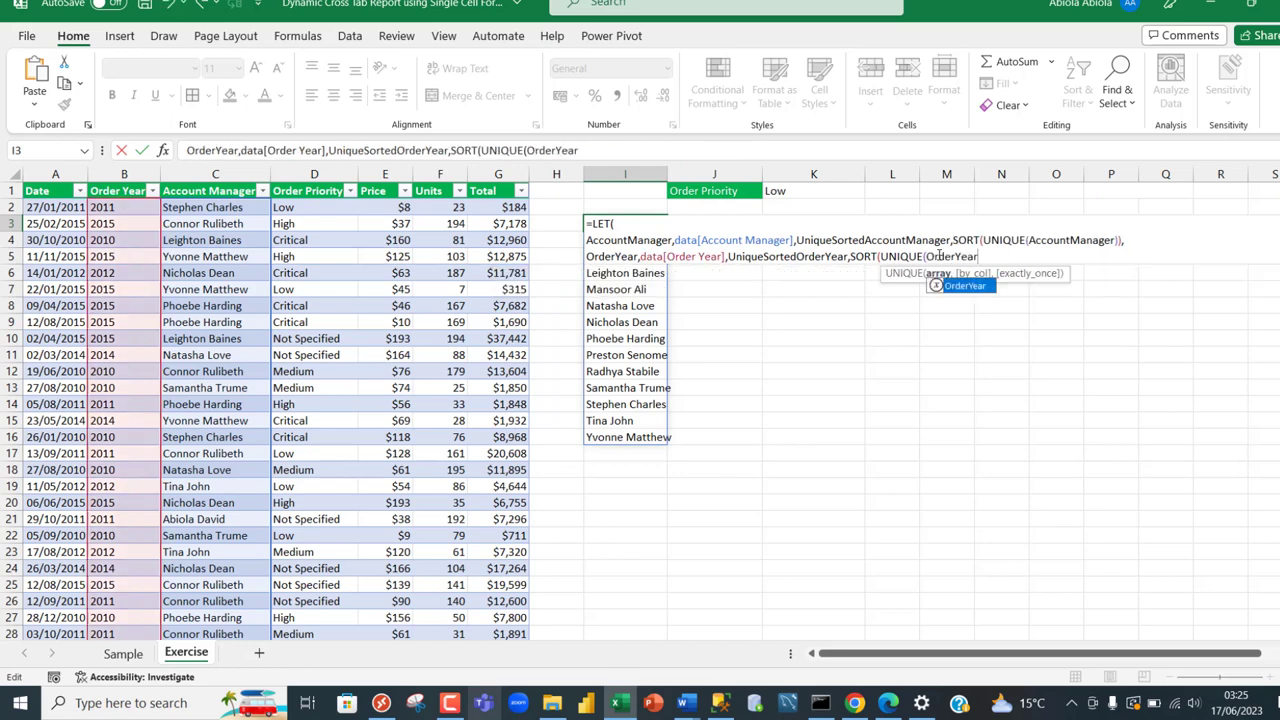
type(")),")
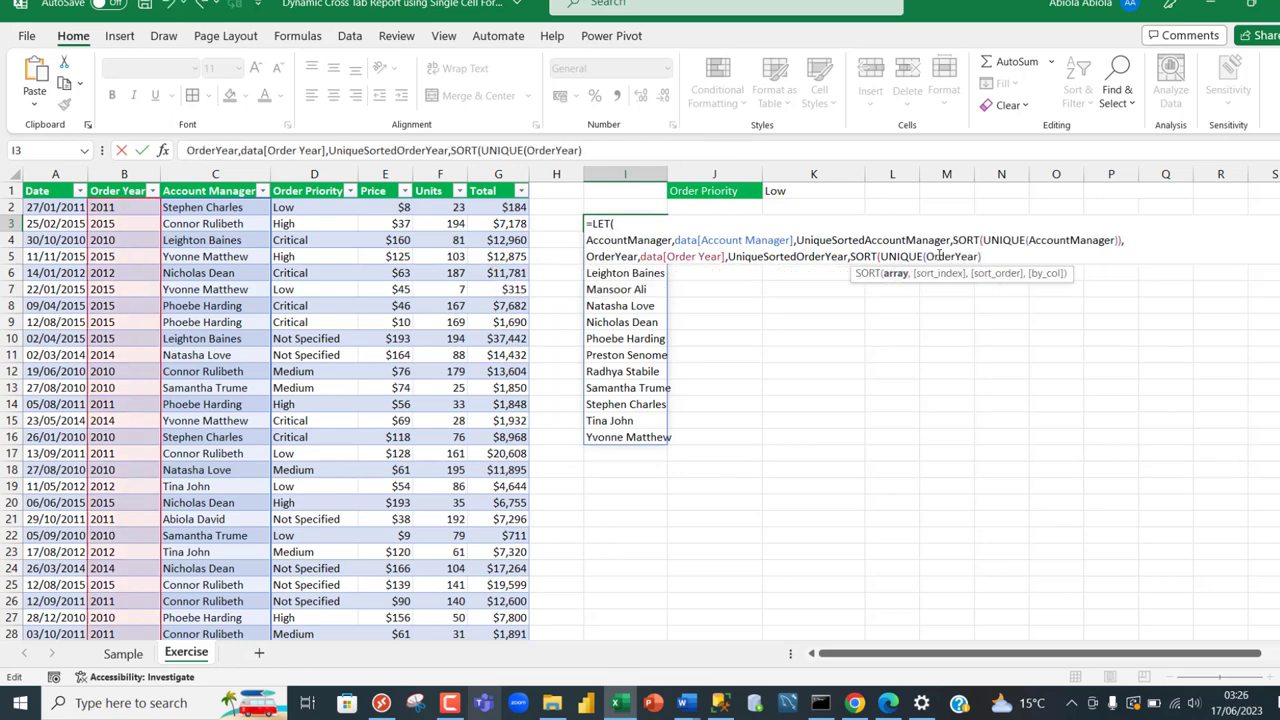
Commit the LET formula in I3 with UniqueSortedOrderYear as its final result and compare the output with the Order Year column's filter values
double_click(765, 256)
key("ctrl+c")
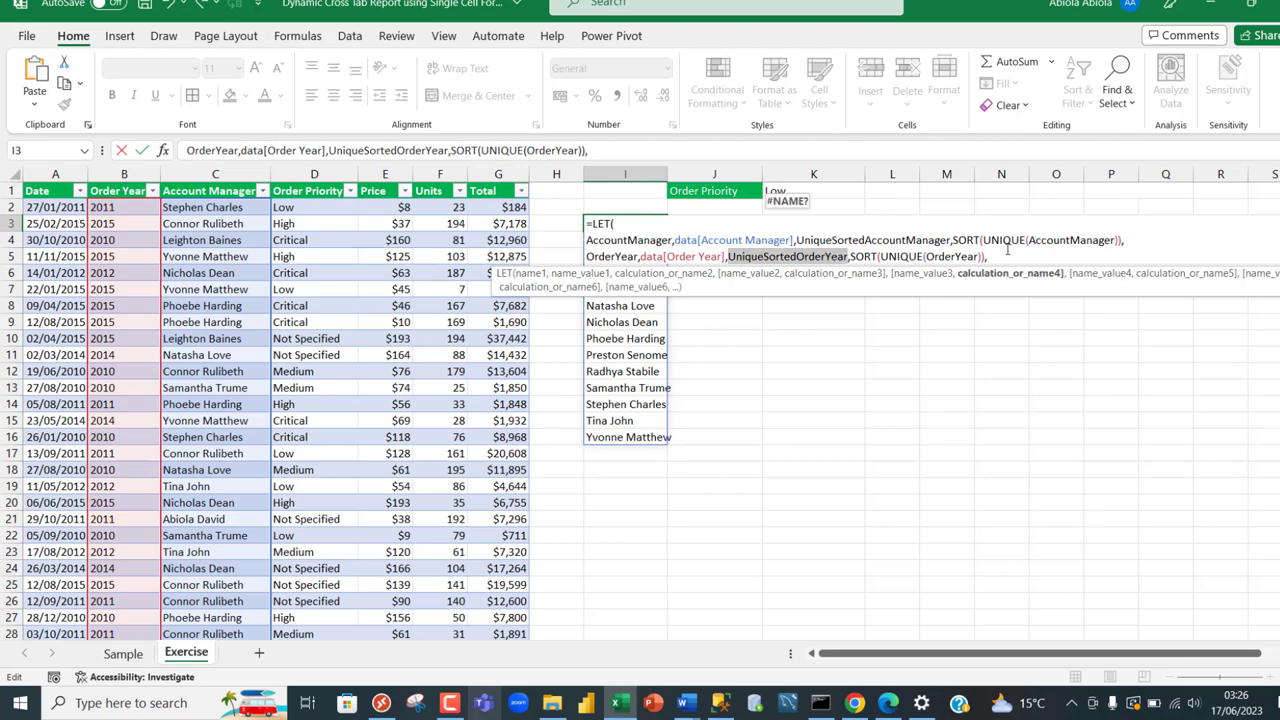
left_click(1004, 252)
key("ctrl+v")
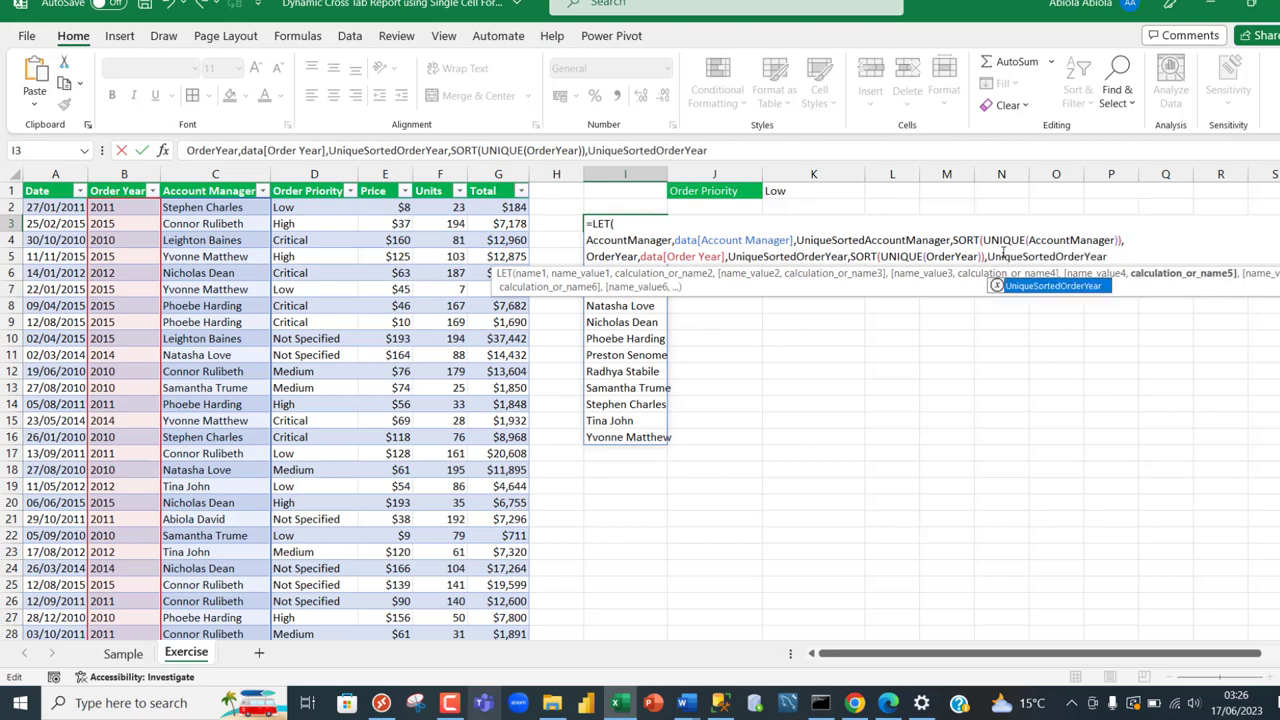
type(")")
key("ctrl+Return")
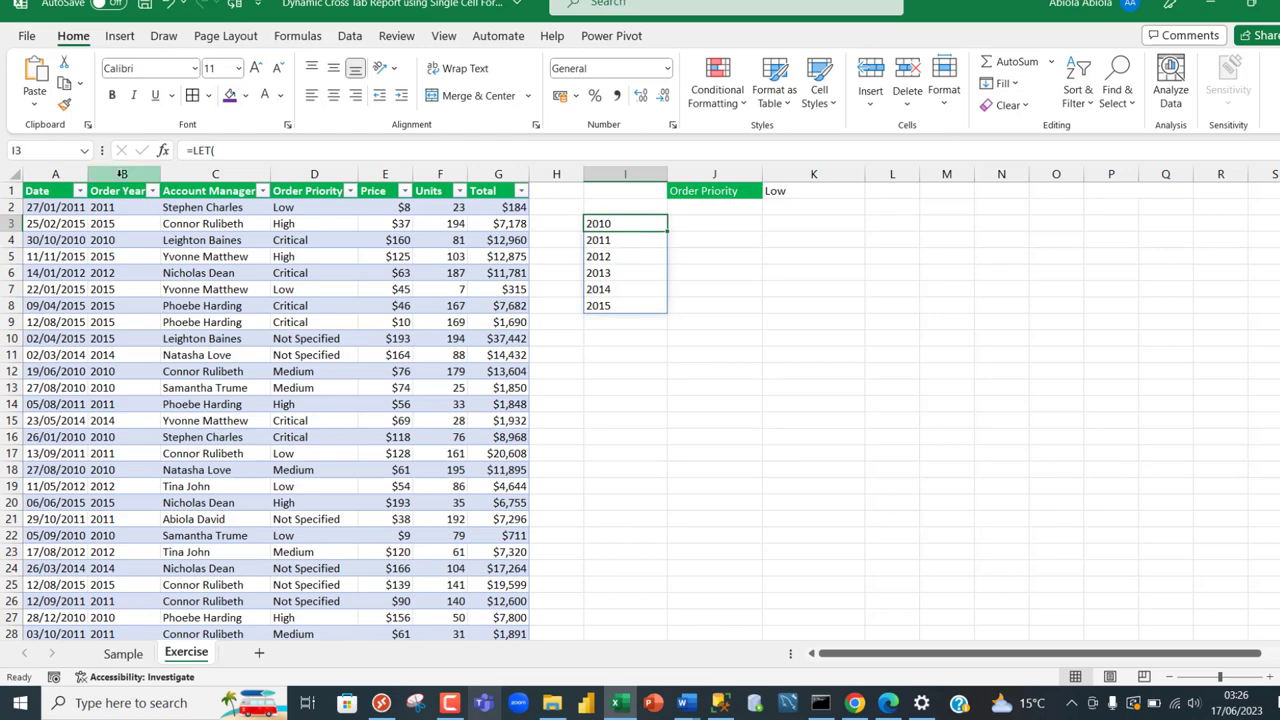
left_click(152, 190)
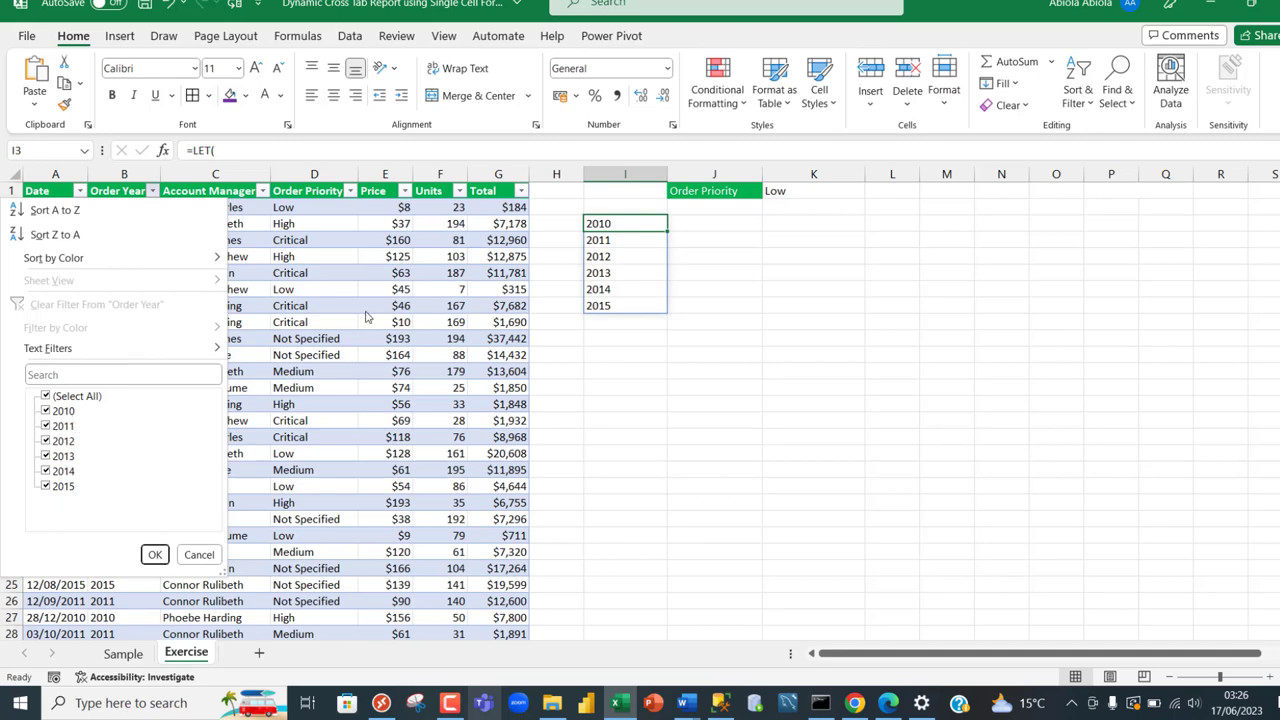
left_click(601, 222)
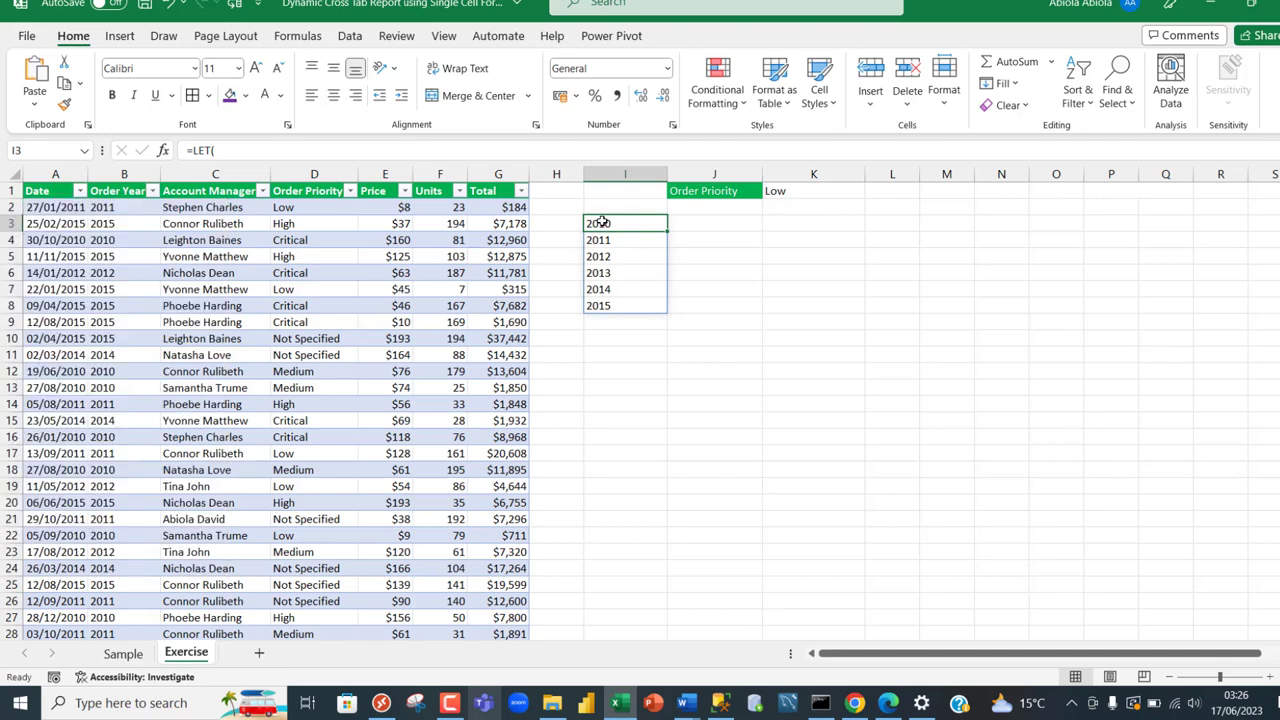
Reopen the I3 formula and remove the final UniqueSortedOrderYear argument with its closing parenthesis
double_click(601, 222)
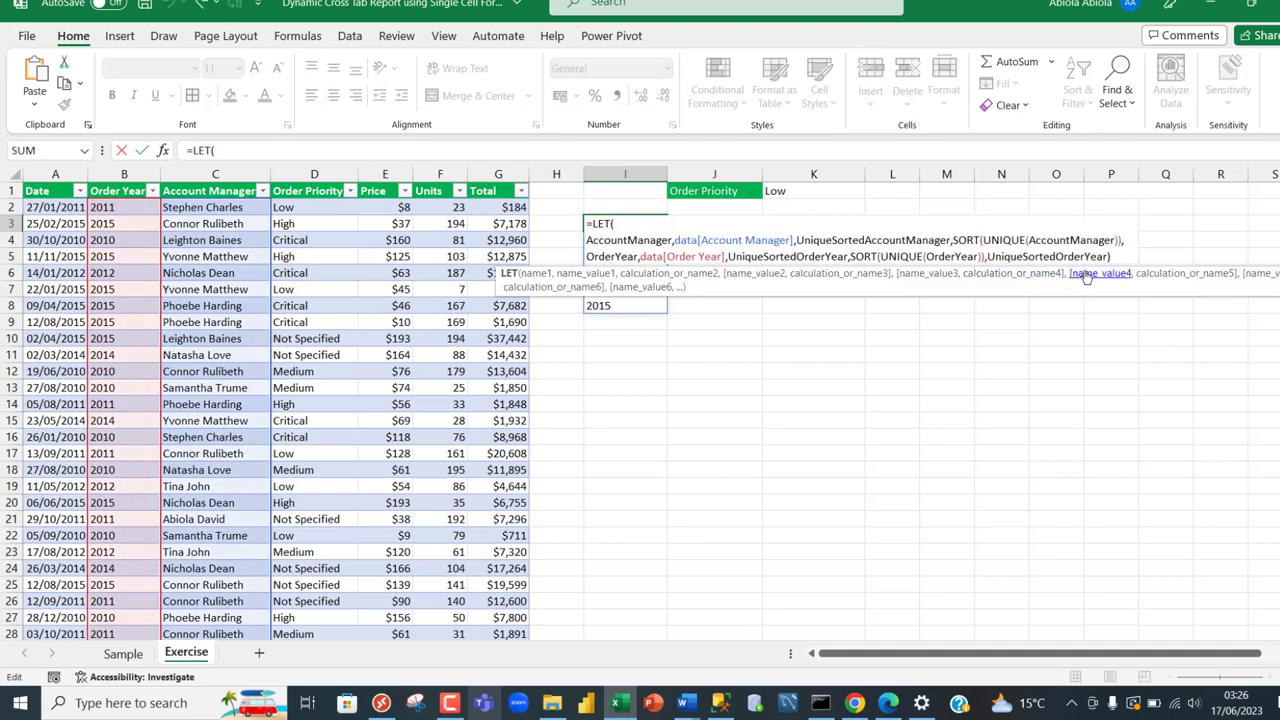
left_click_drag(1088, 282, 1062, 448)
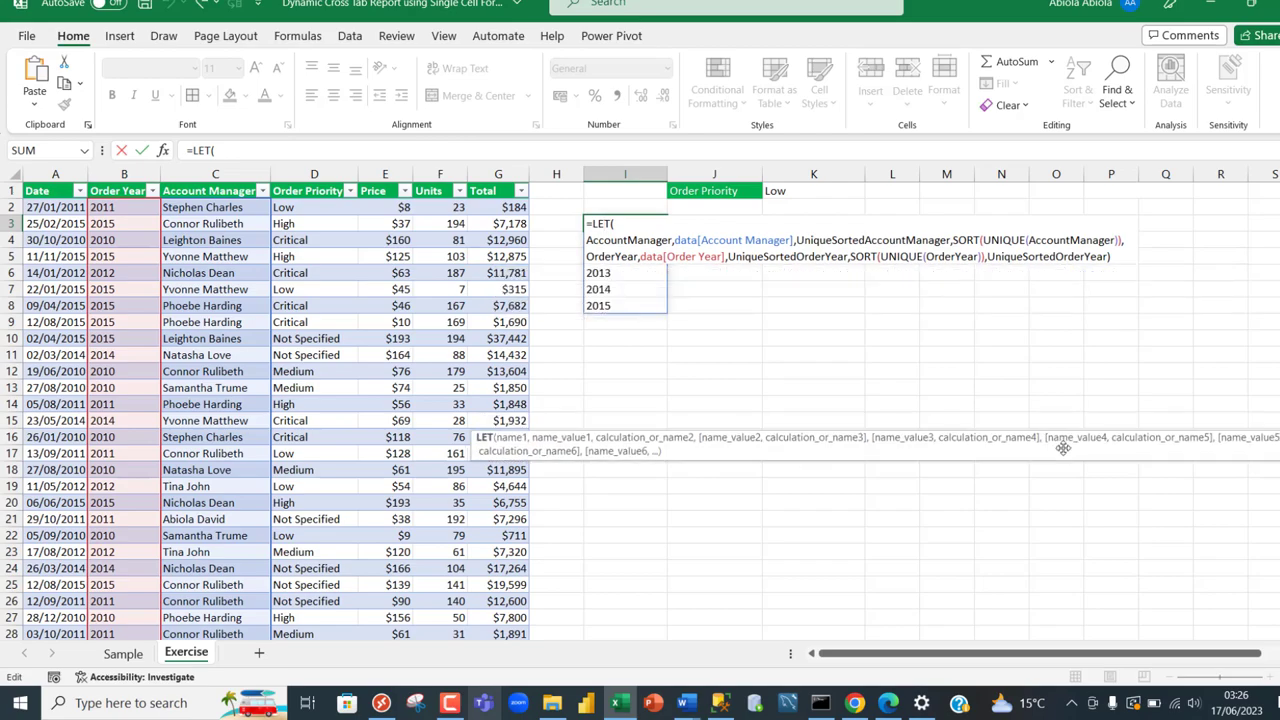
double_click(1059, 257)
key("Delete")
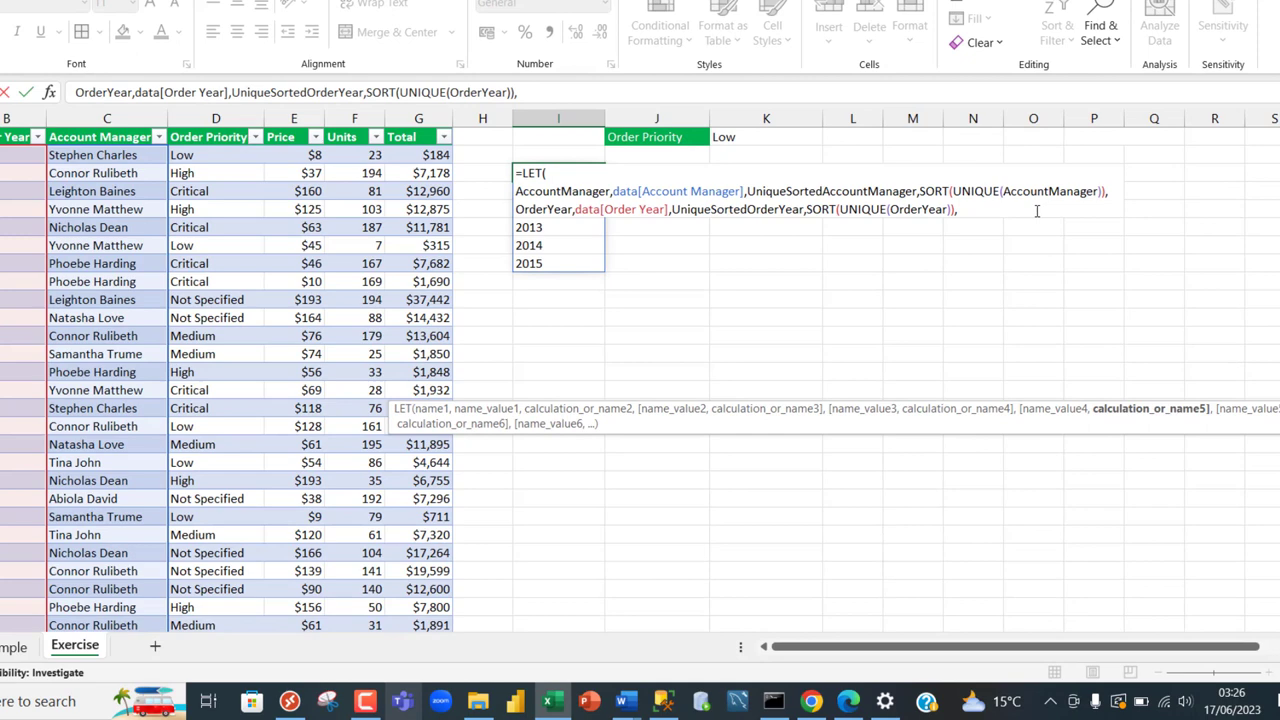
On a new line of the LET formula, define OrderPriority as data[Order Priority]
key("alt+Return")
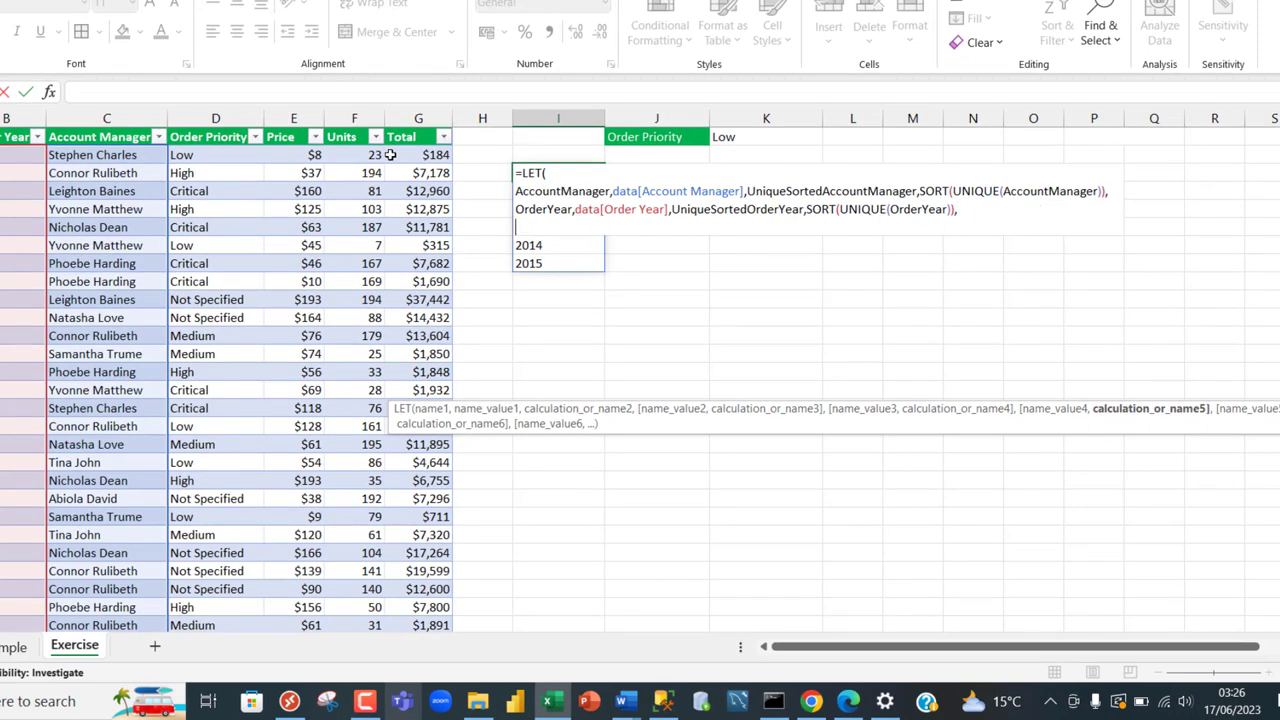
type("Order")
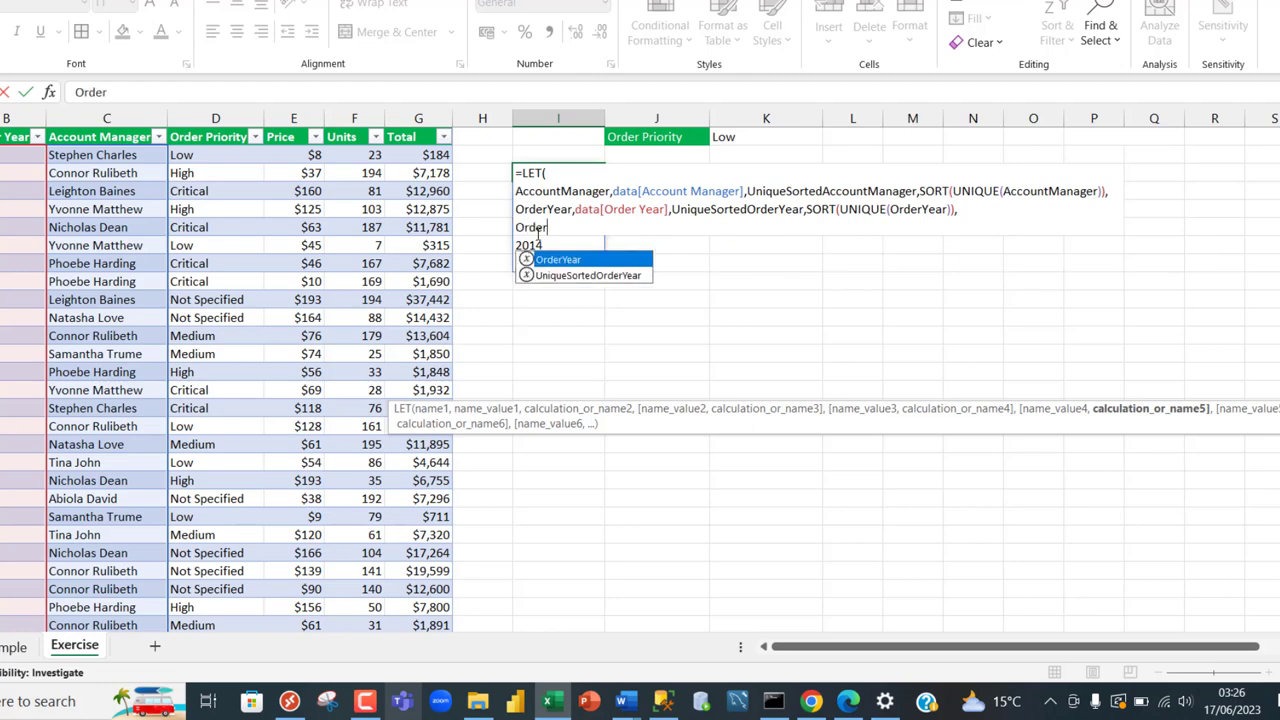
type("Priority")
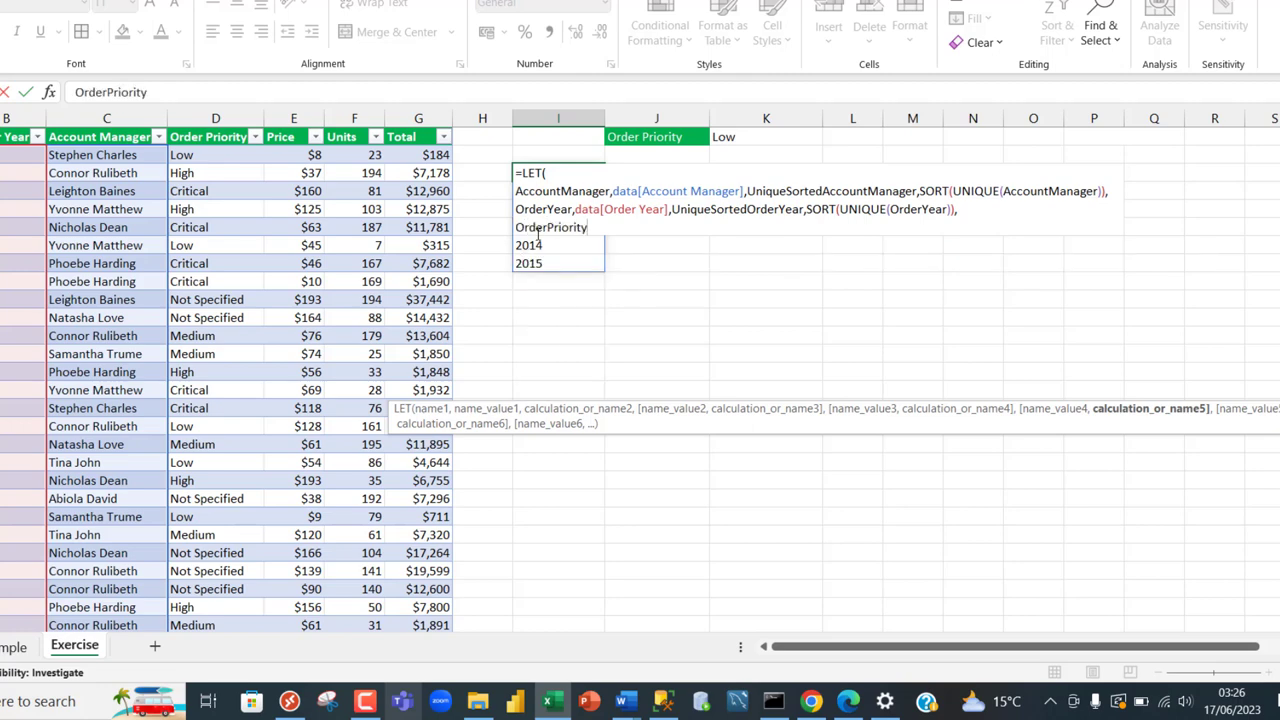
type(",")
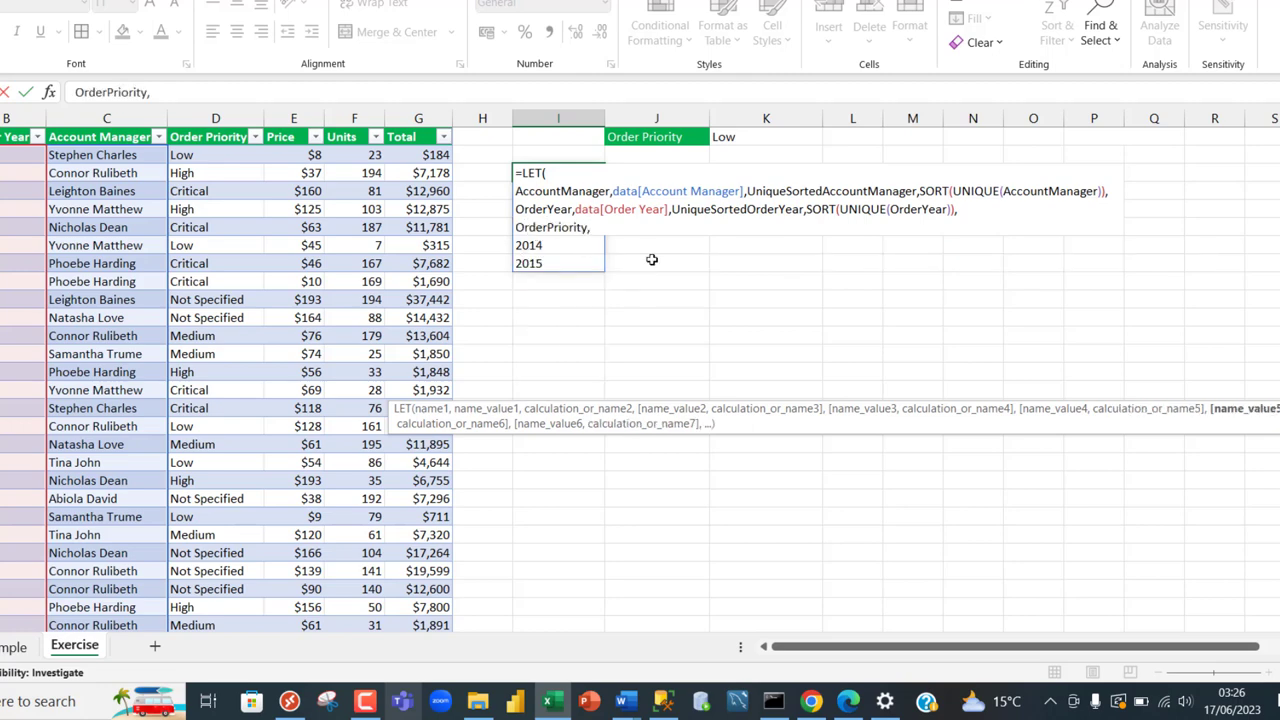
left_click(205, 133)
type(",")
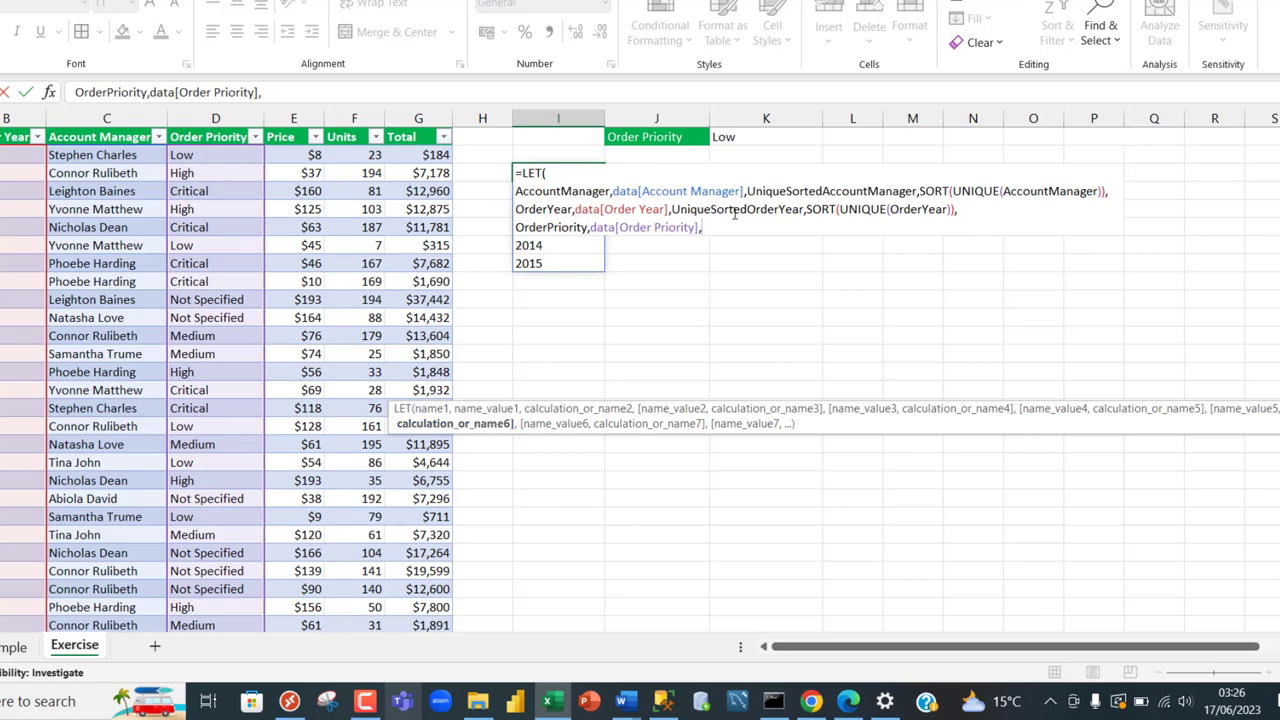
Define UniqueOrderPriority in the LET formula as a reference to the dropdown cell K1
type("Unique")
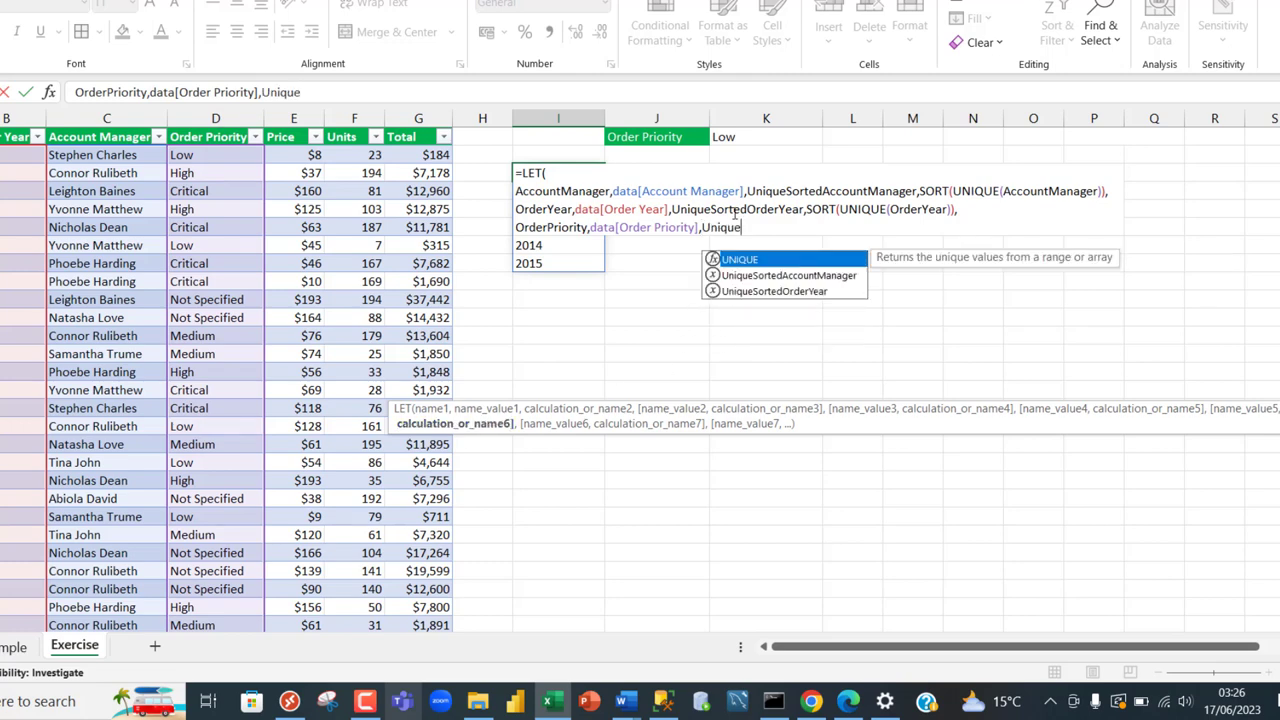
type("OrderPriority,")
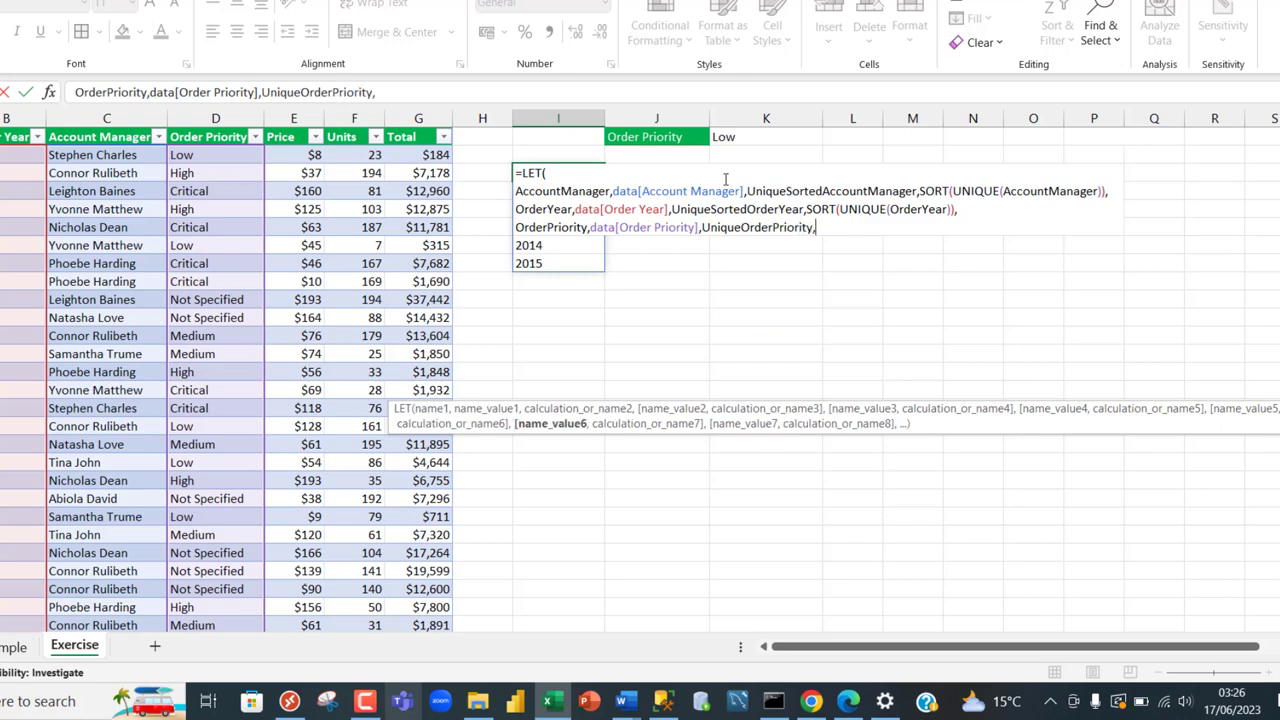
left_click(771, 137)
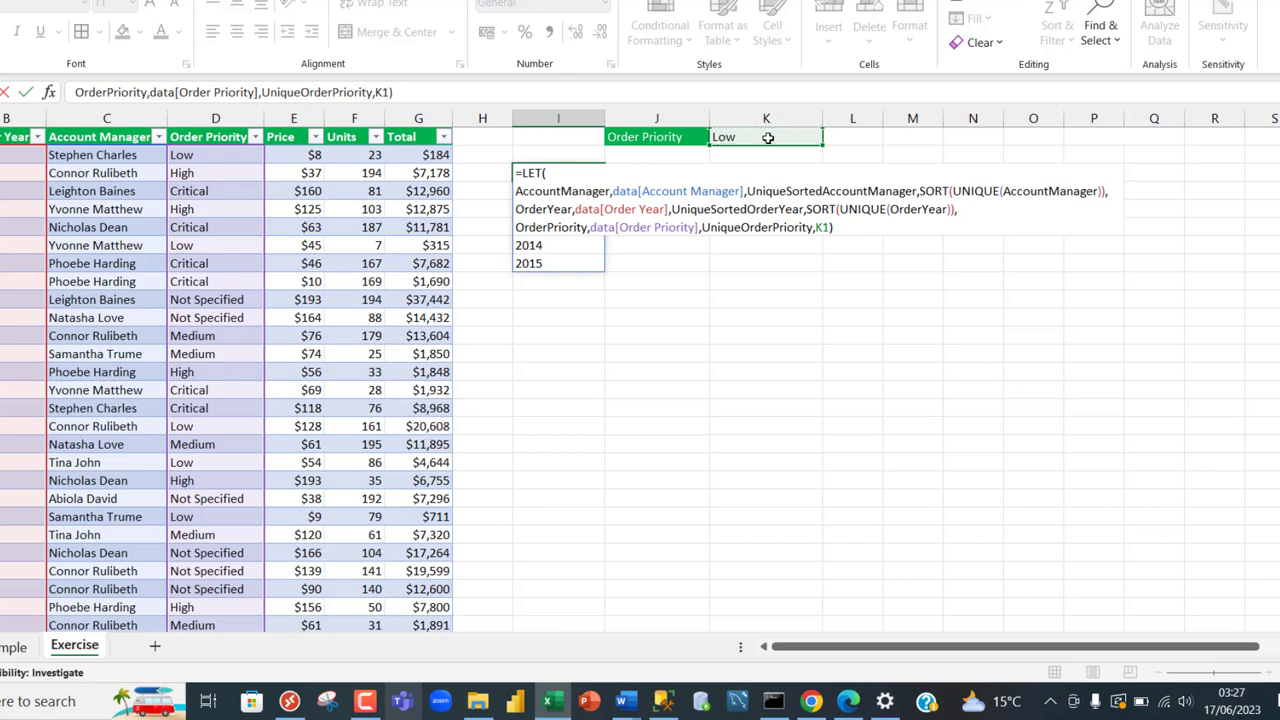
type(",")
Make UniqueOrderPriority the LET formula's final result, close the parenthesis and commit the formula in I3
double_click(733, 228)
key("ctrl+c")
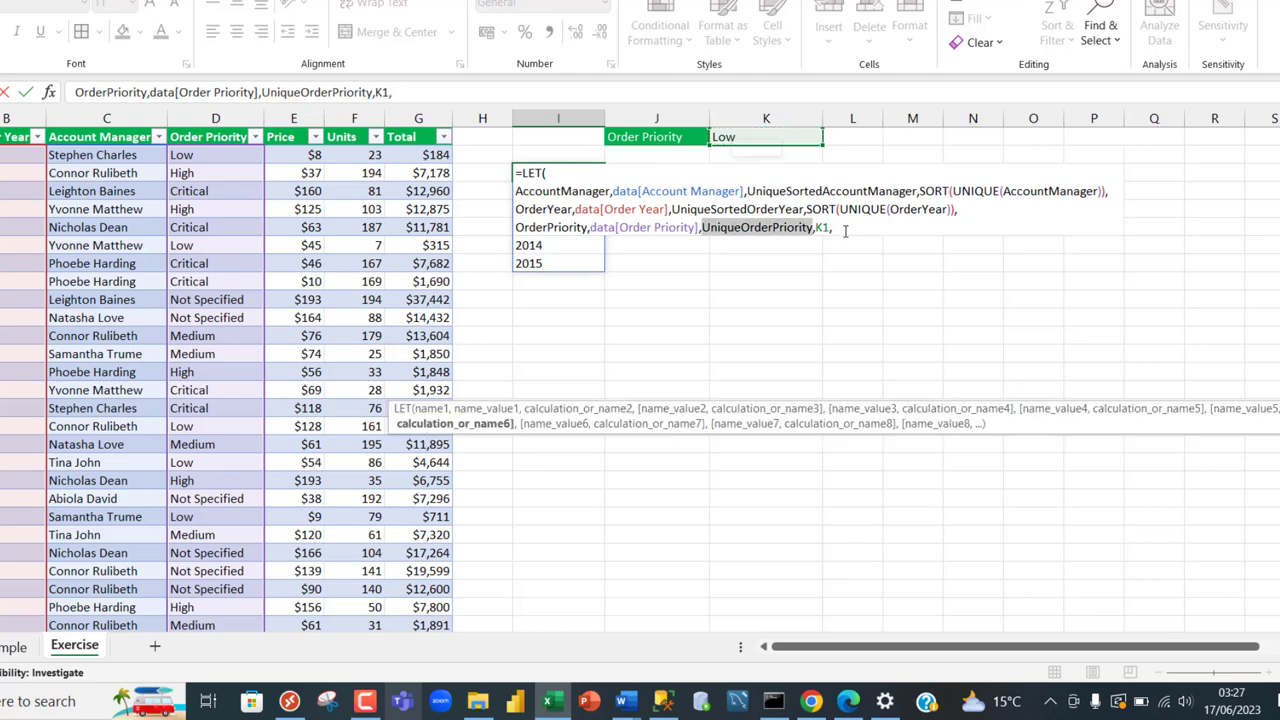
left_click(845, 230)
key("ctrl+v")
type(")")
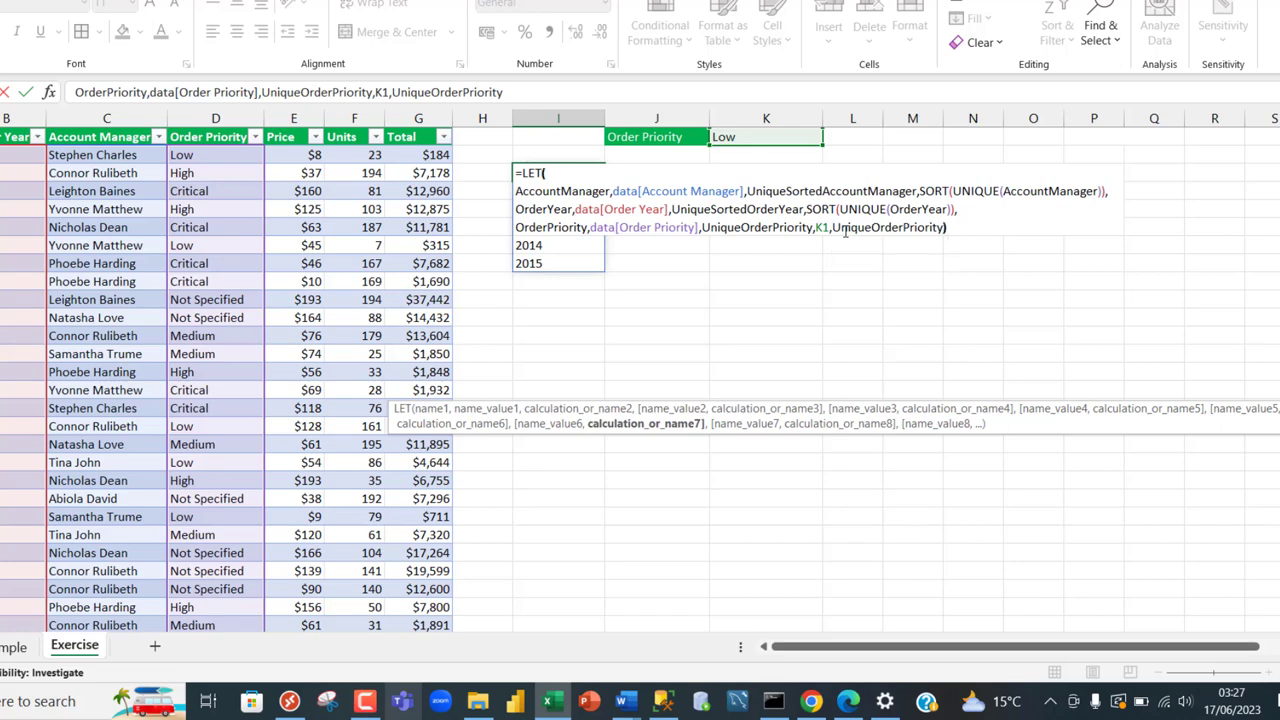
key("ctrl+Return")
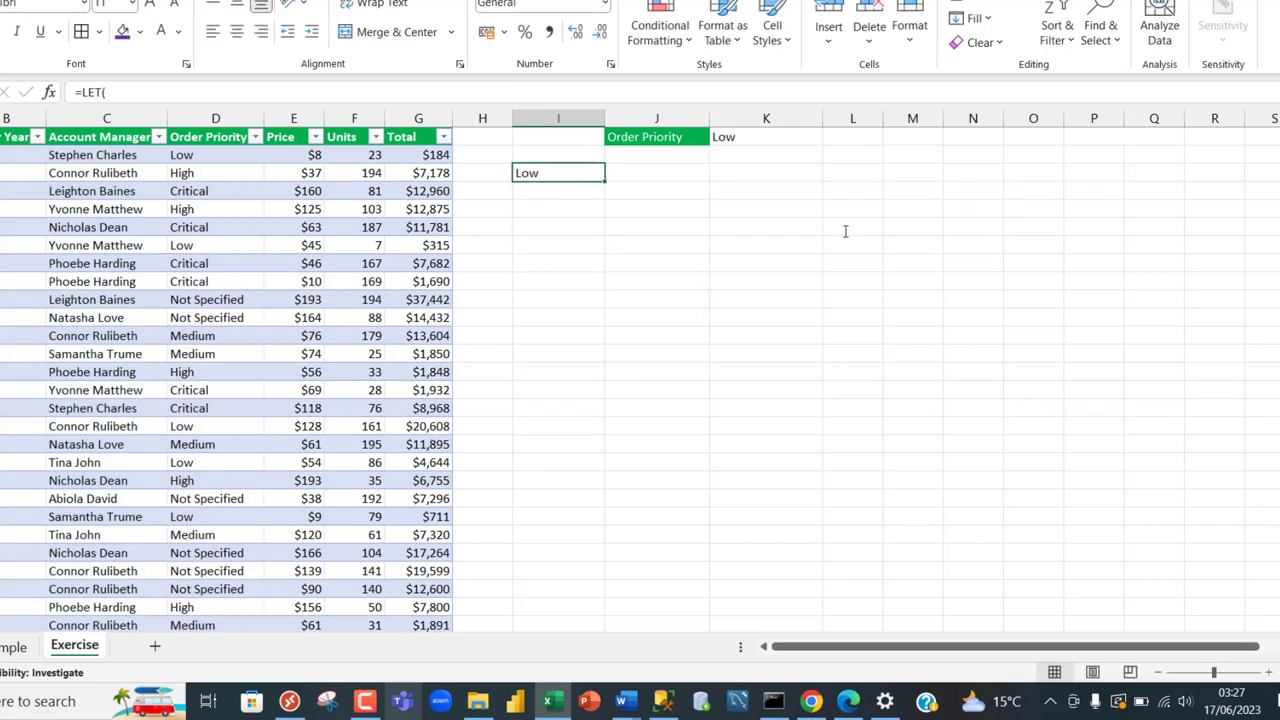
Set the Order Priority dropdown in K1 to Medium
left_click(773, 138)
left_click(830, 137)
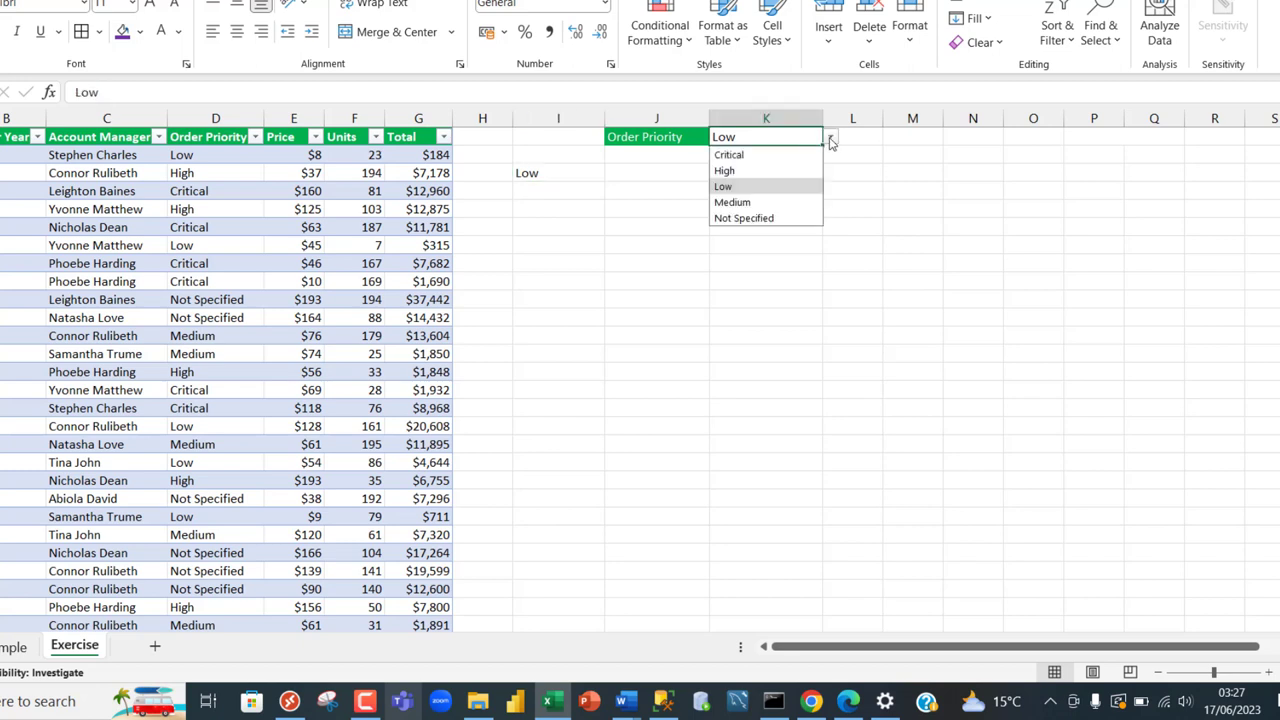
left_click(740, 203)
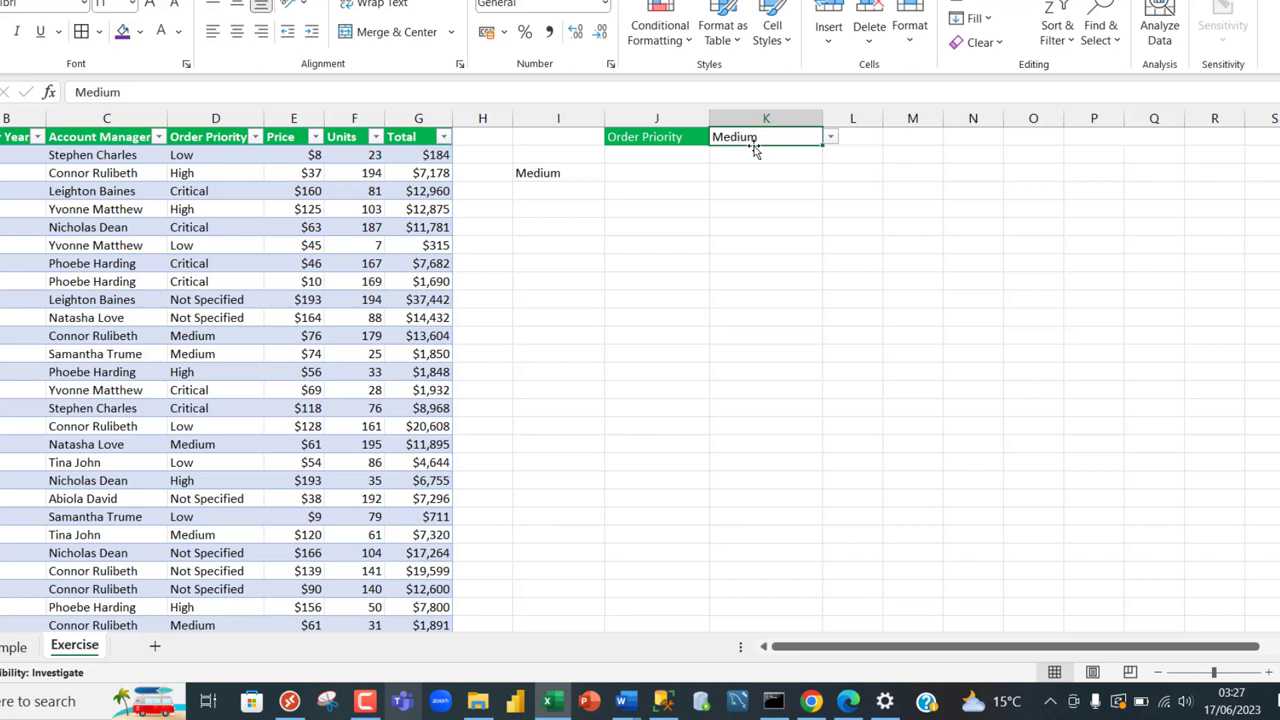
Reopen the I3 formula and remove the final UniqueOrderPriority argument with its closing parenthesis
double_click(567, 172)
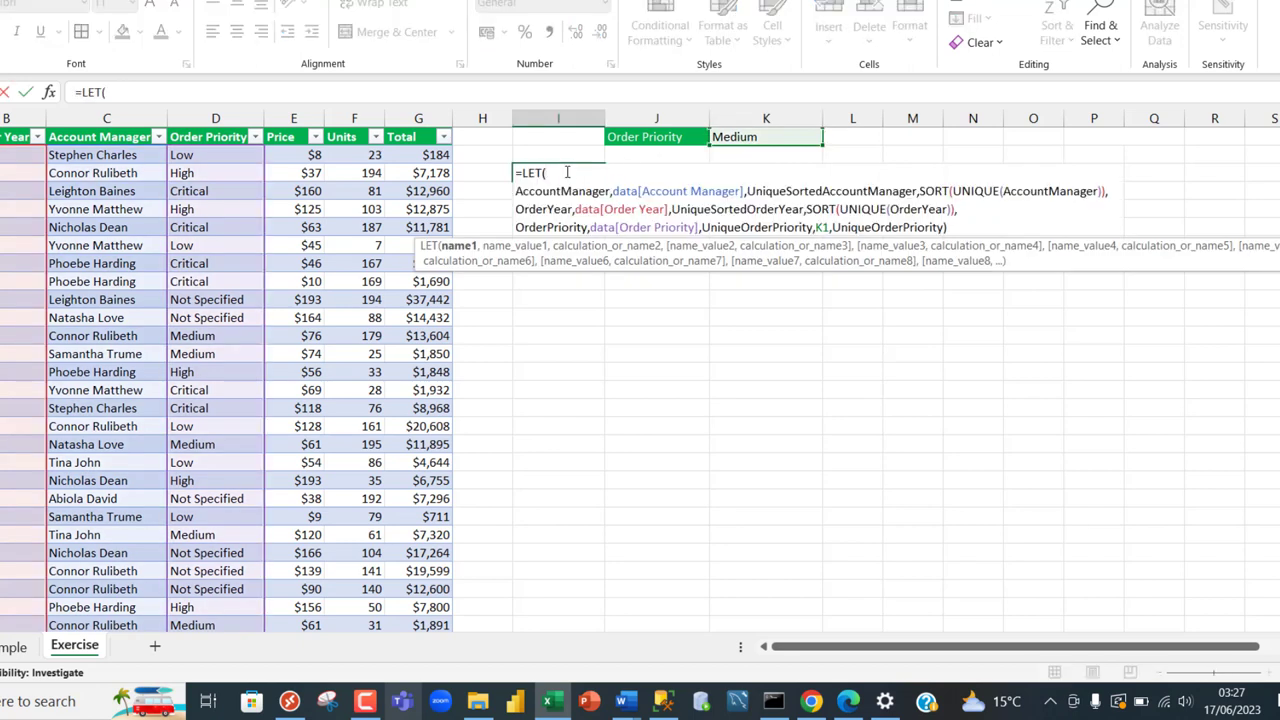
double_click(874, 227)
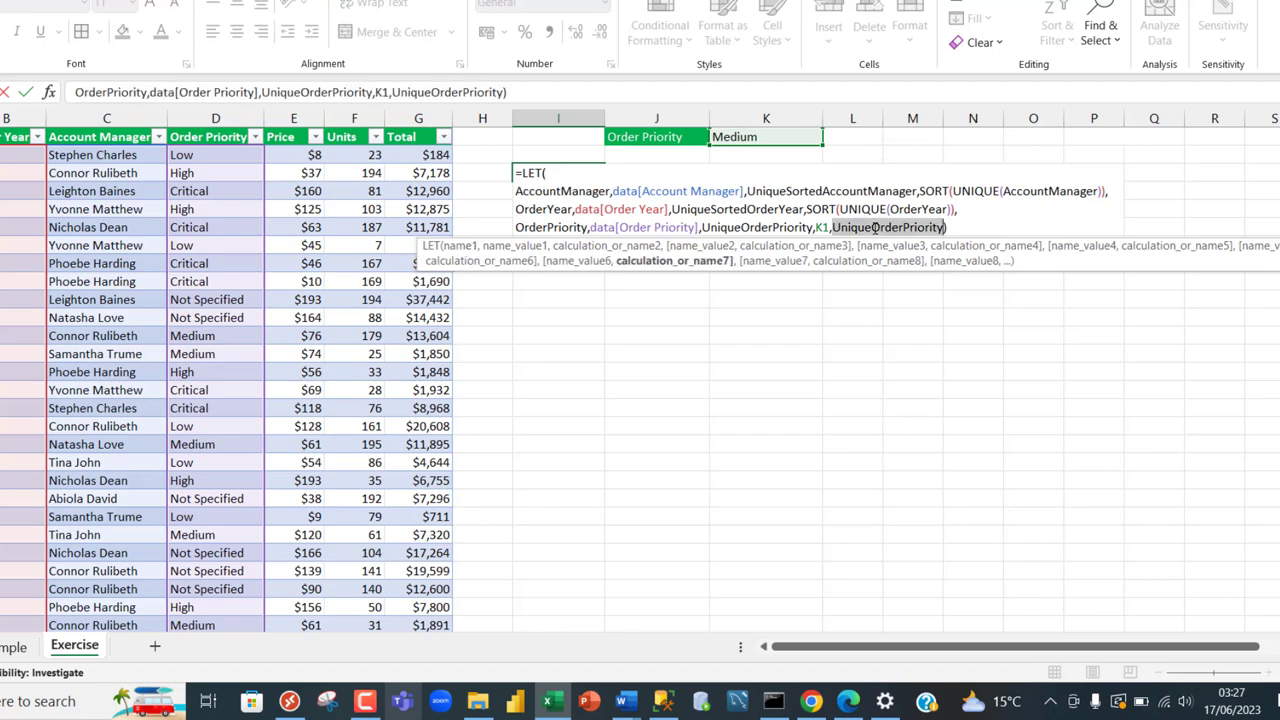
key("Delete")
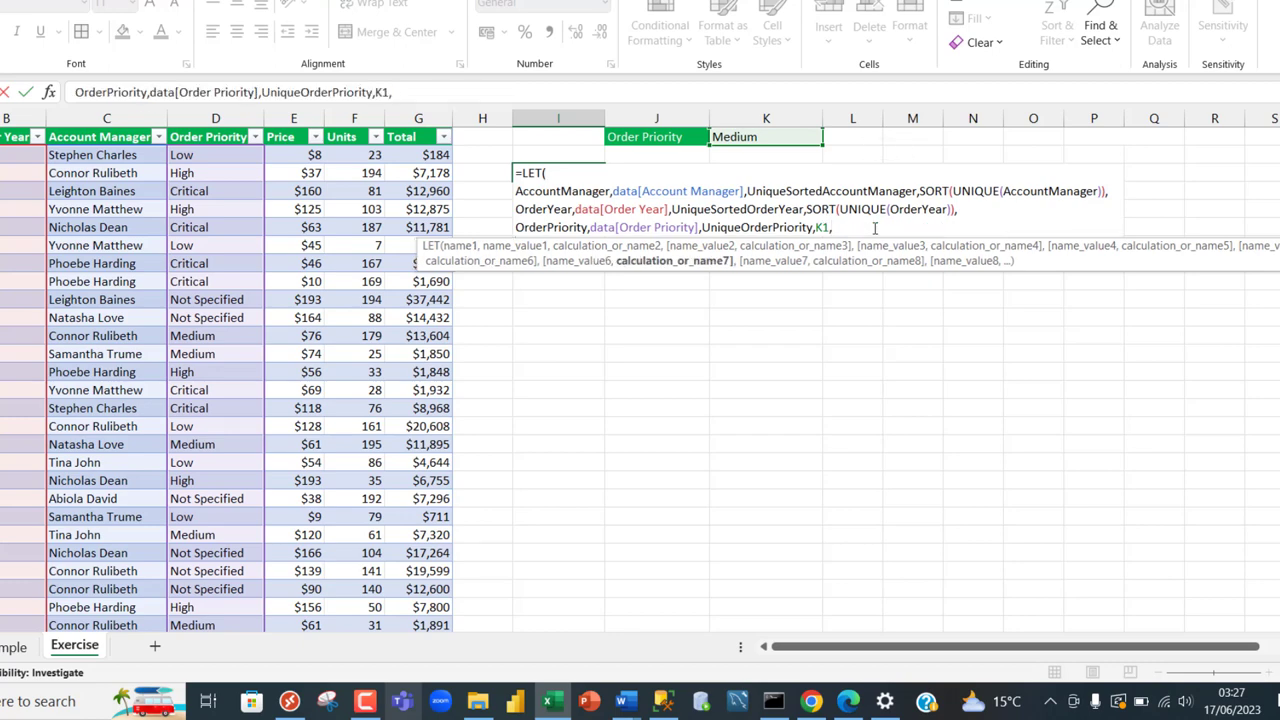
Define TotalSales in the LET formula as the data table's Total column, data[Total], on its own line
key("alt+Return")
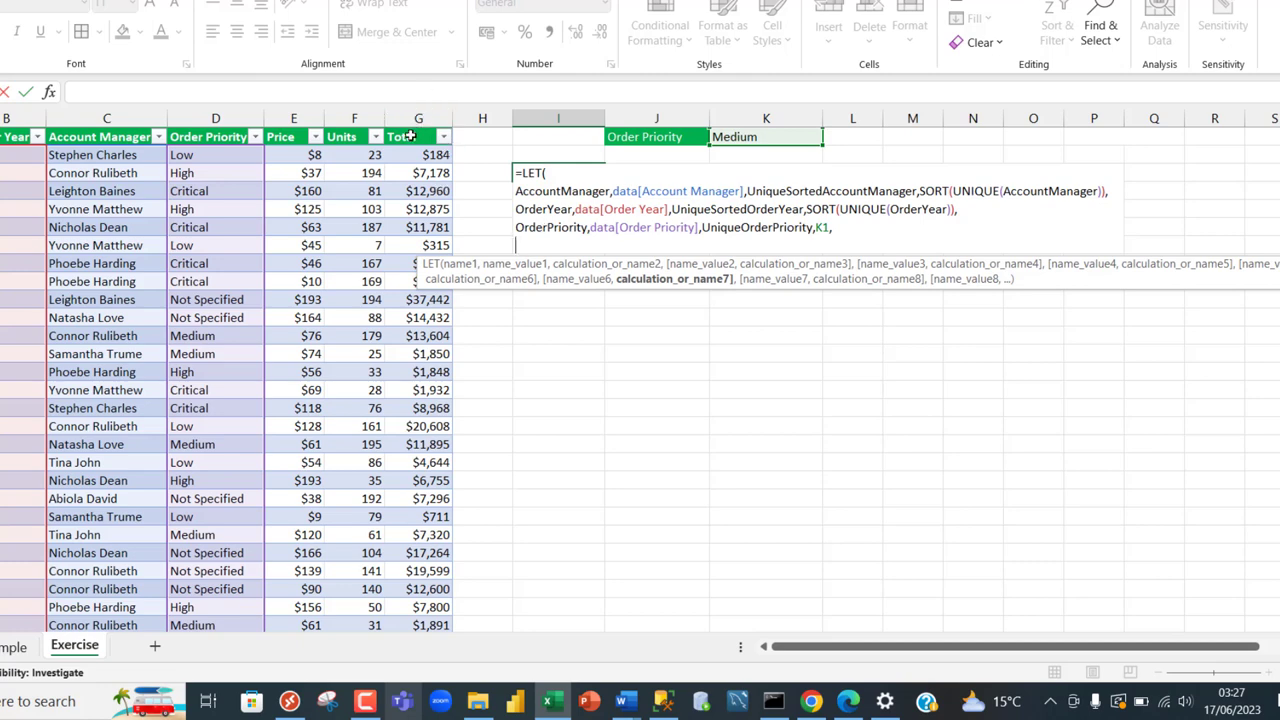
type("TotalSales")
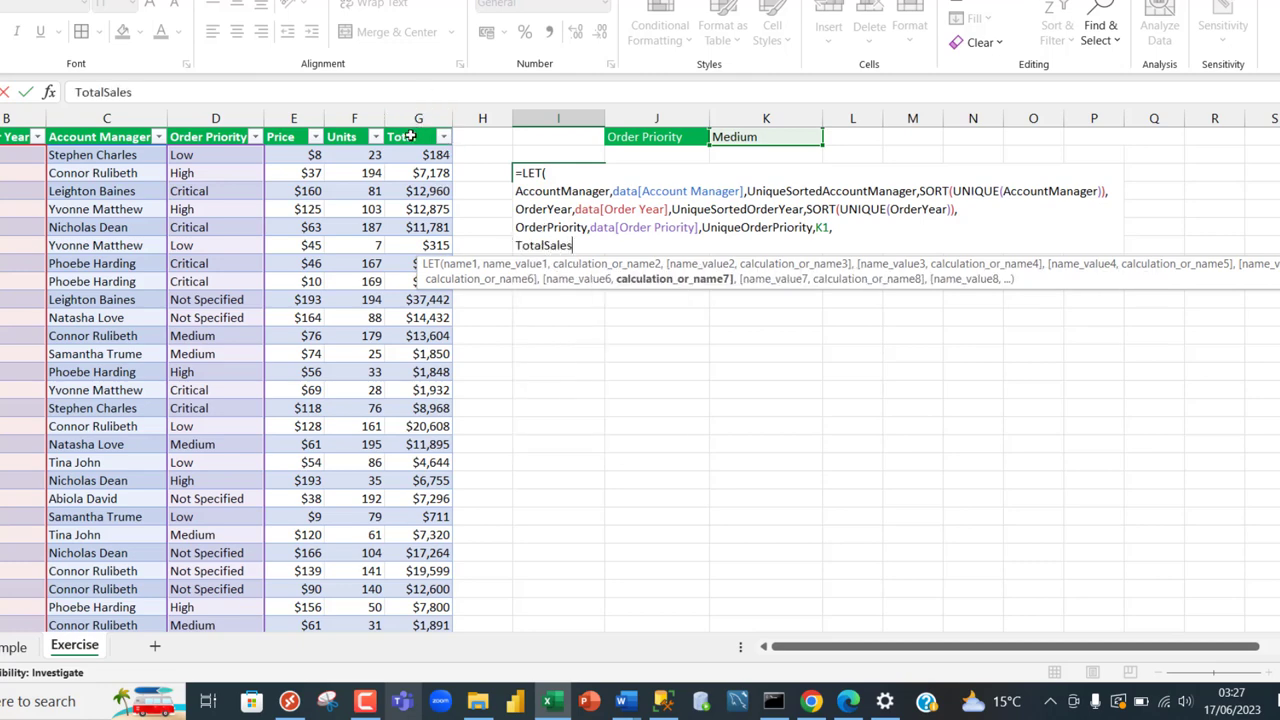
type(",")
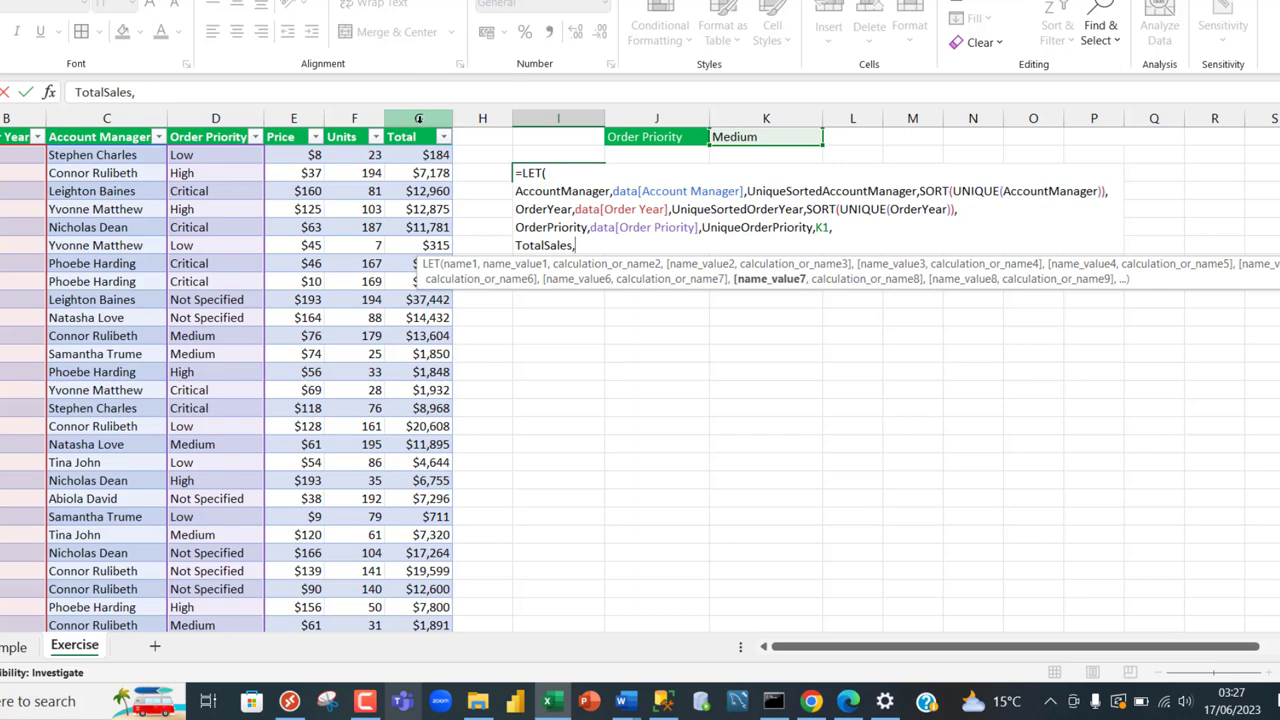
left_click(418, 128)
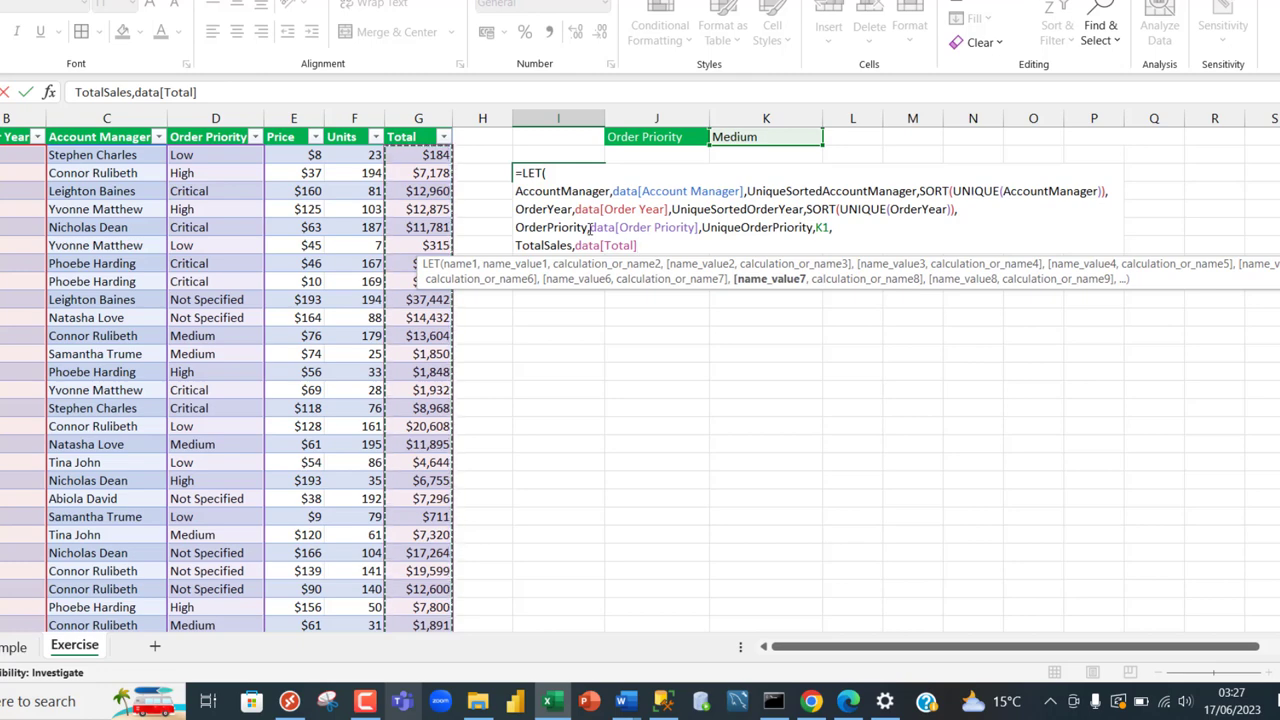
type(",")
key("alt+Return")
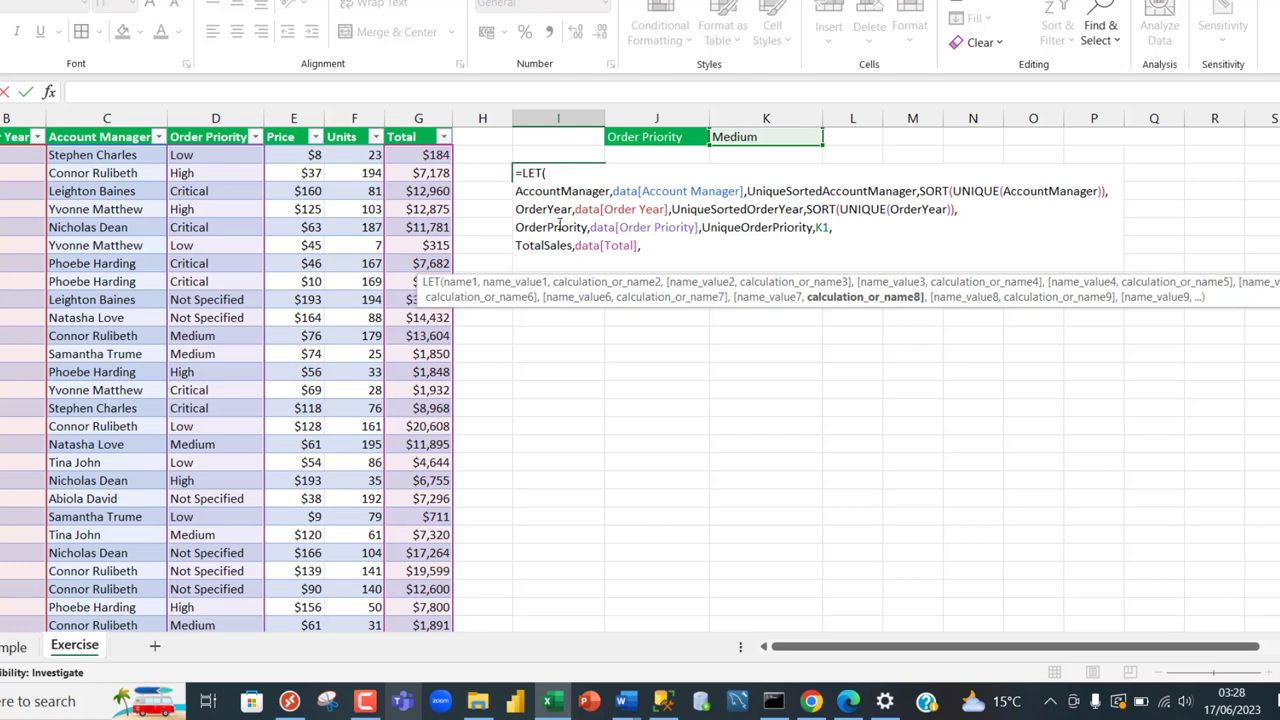
Define UniqueSortedOrderYearToRow in the LET formula as TOROW(UniqueSortedOrderYear)
left_click_drag(553, 210, 645, 214)
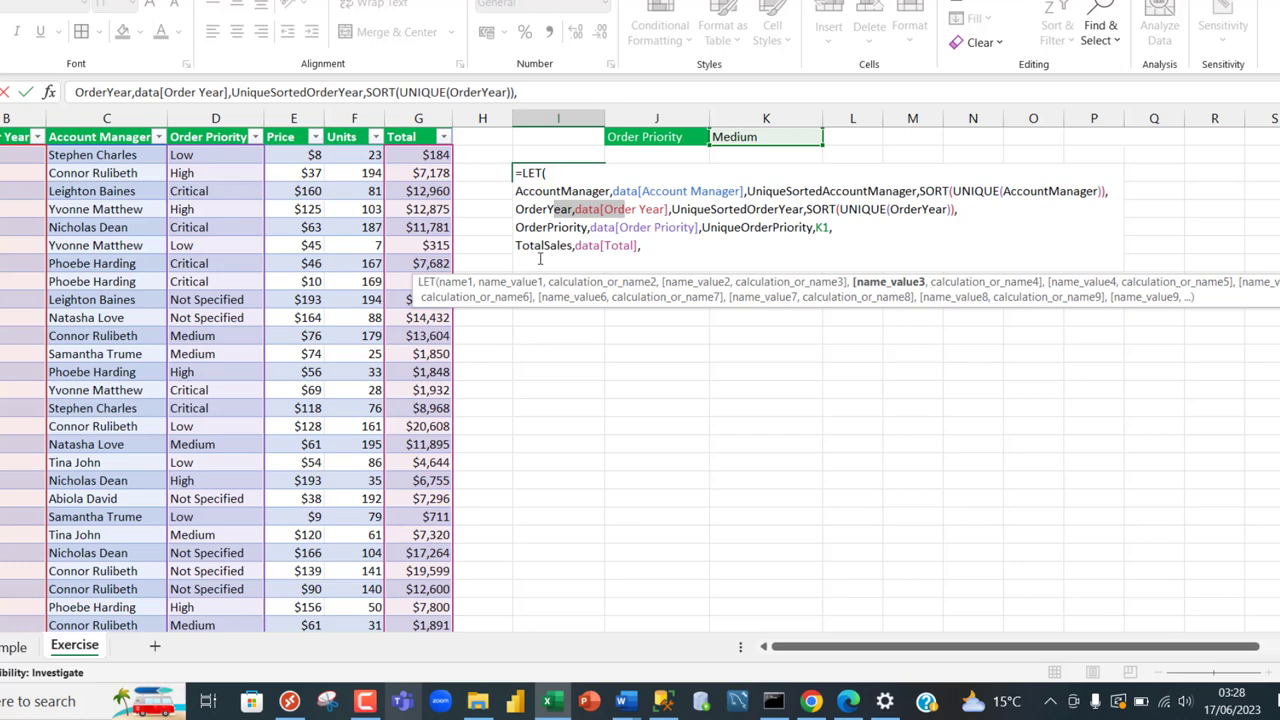
double_click(722, 211)
key("ctrl+c")
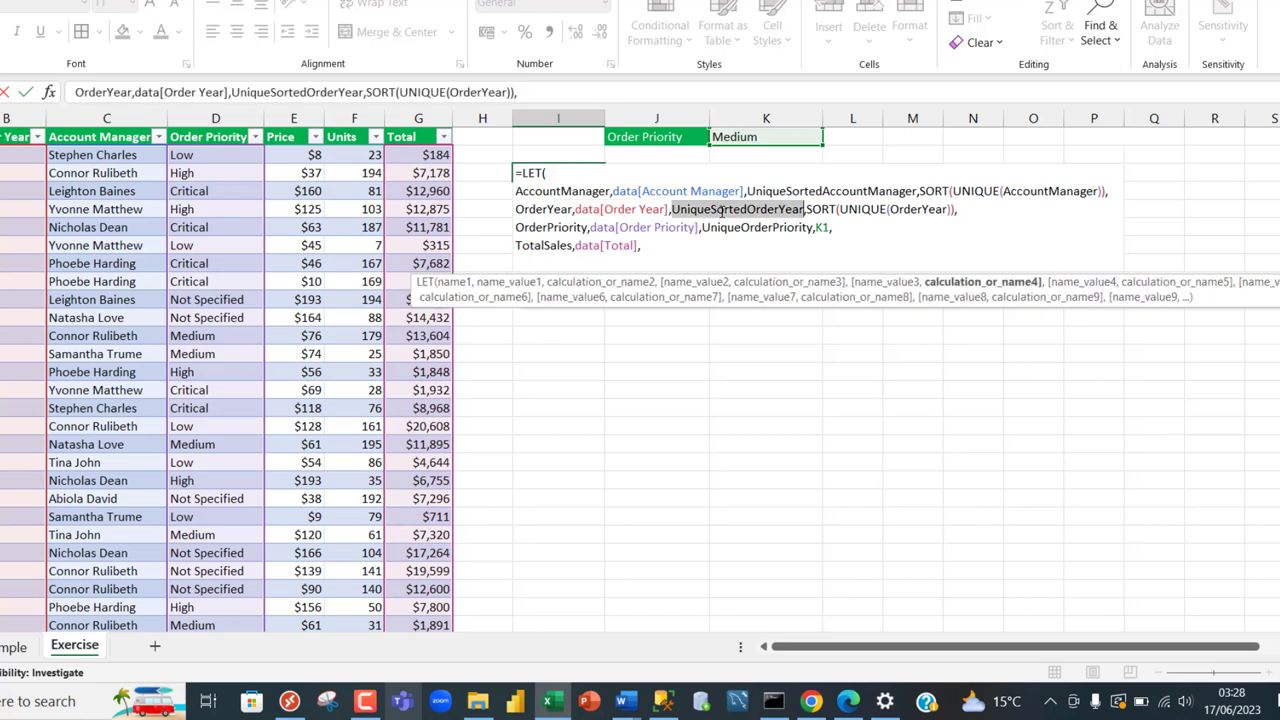
left_click(544, 262)
key("ctrl+v")
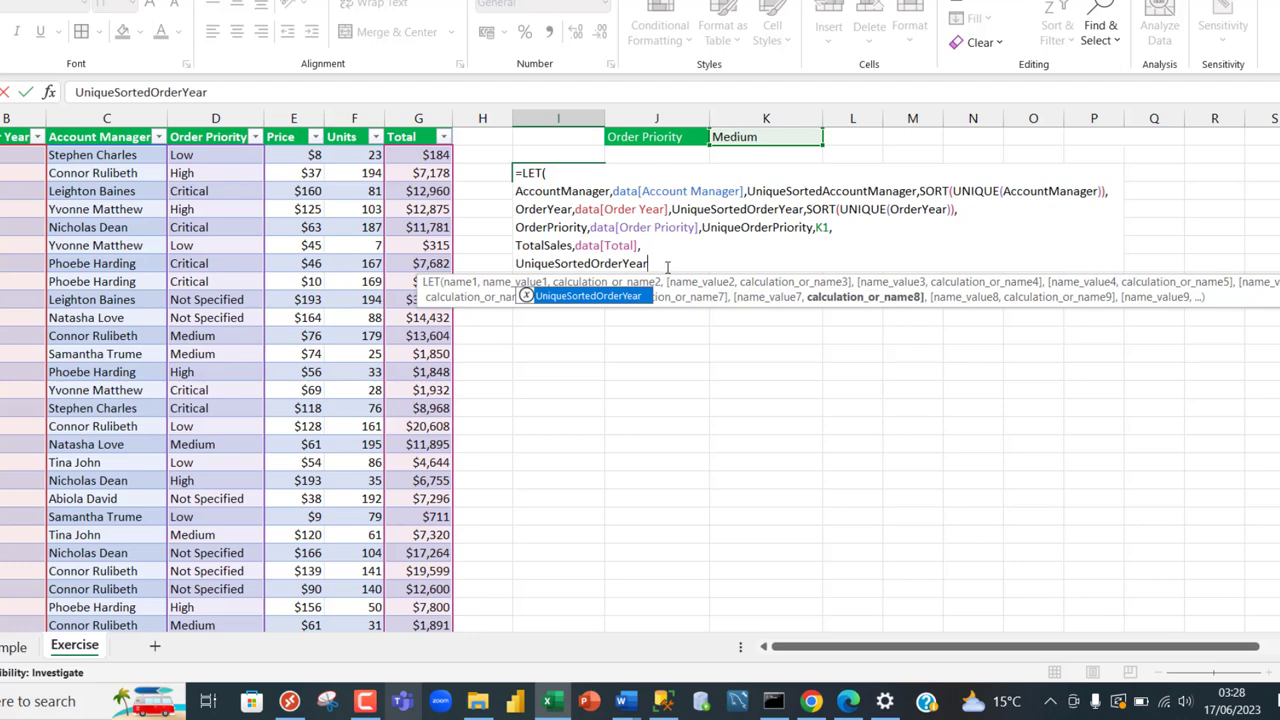
type("ToRow")
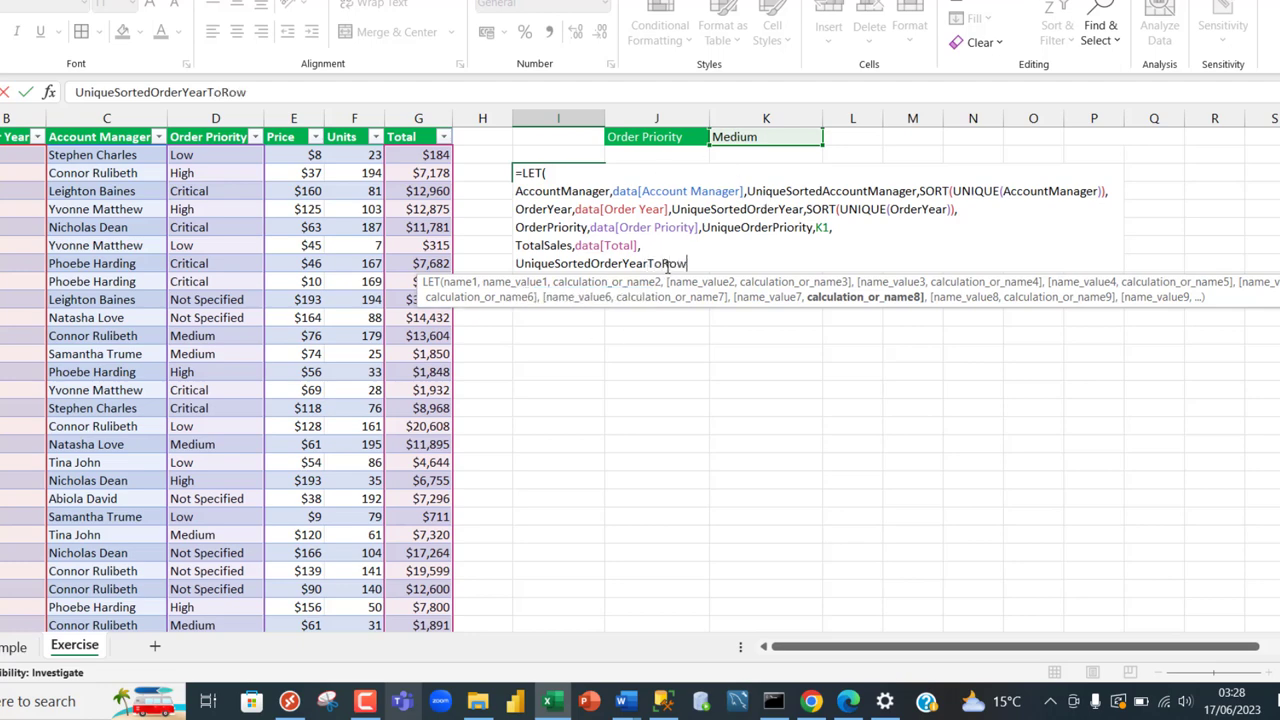
type(",")
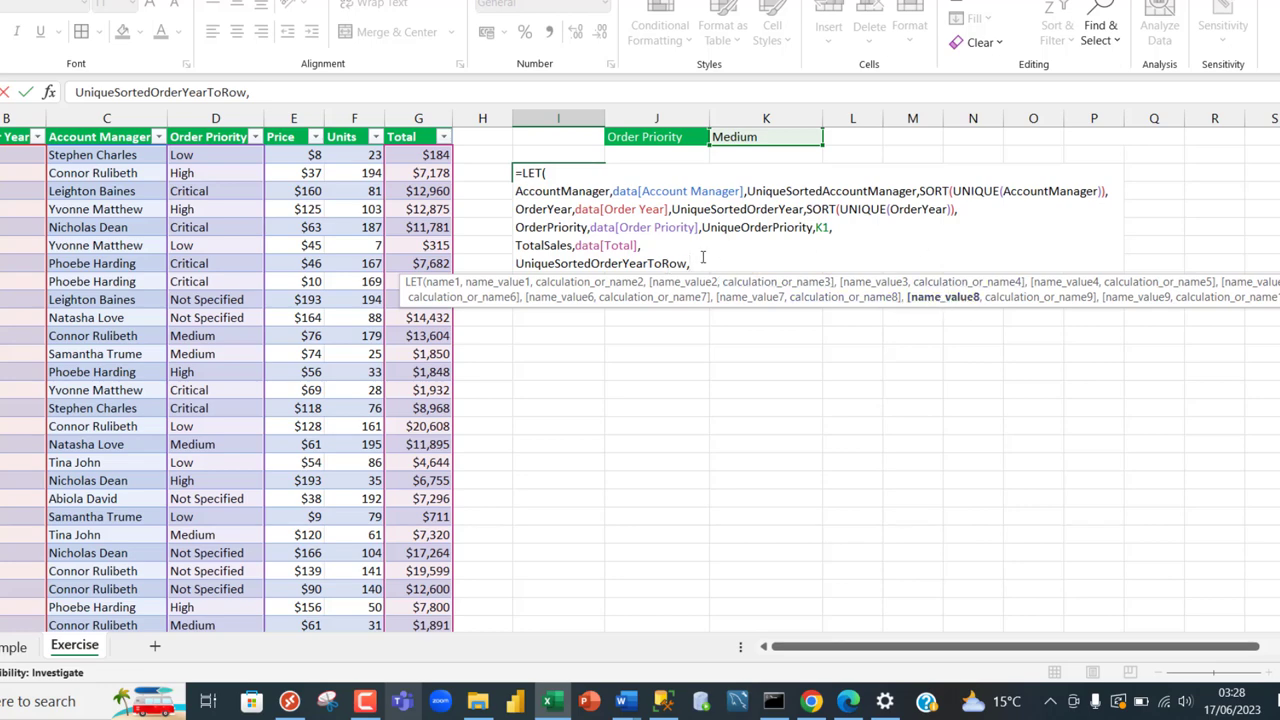
type("to")
key("Tab")
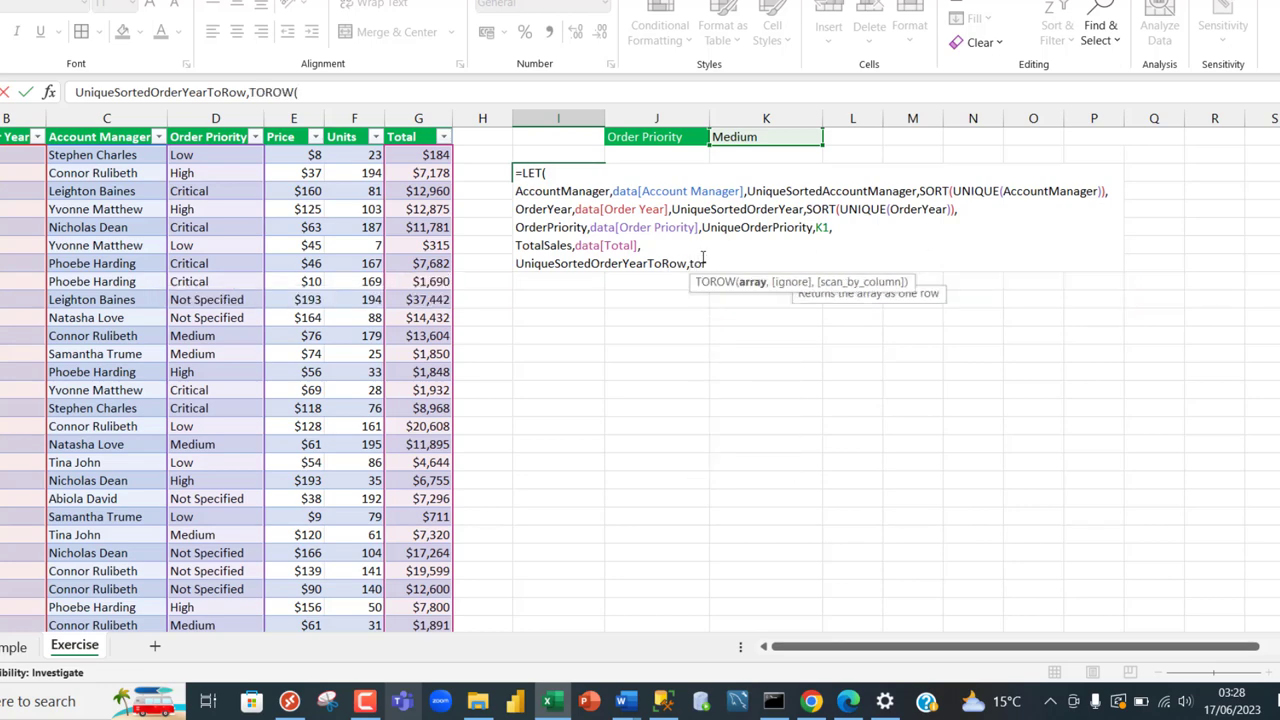
type("UniqueSortedOrderYear")
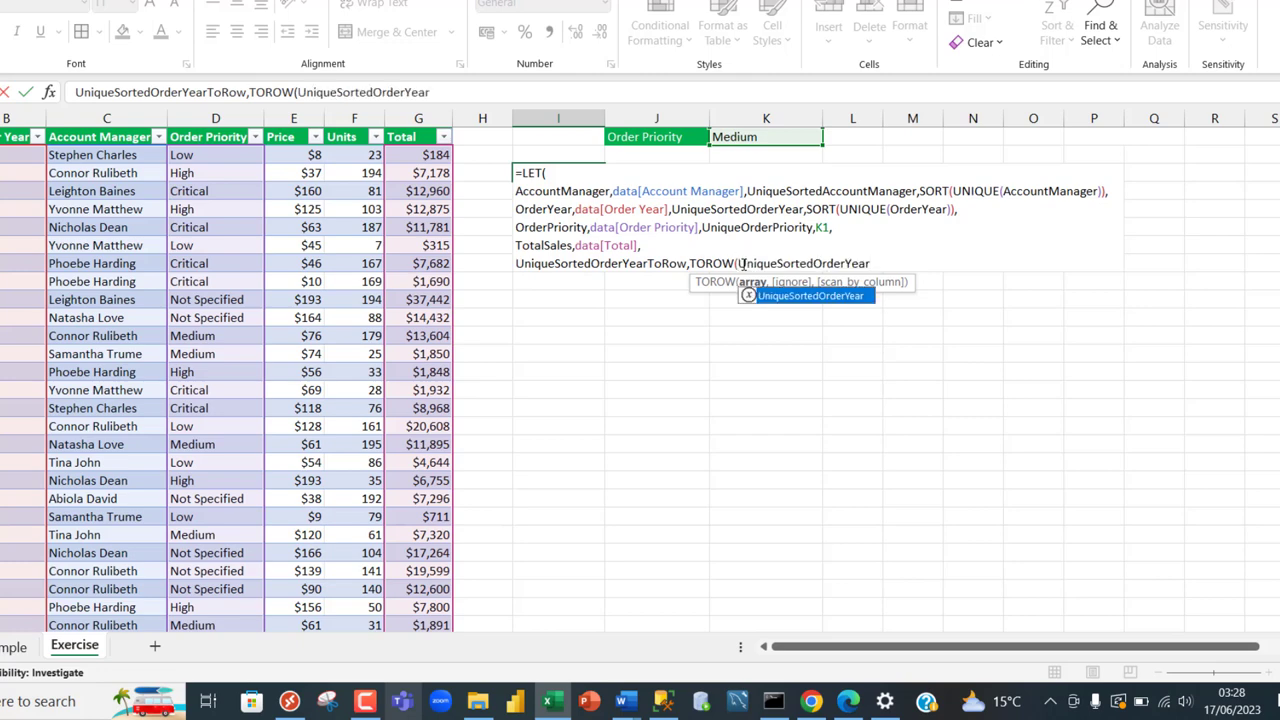
type(")")
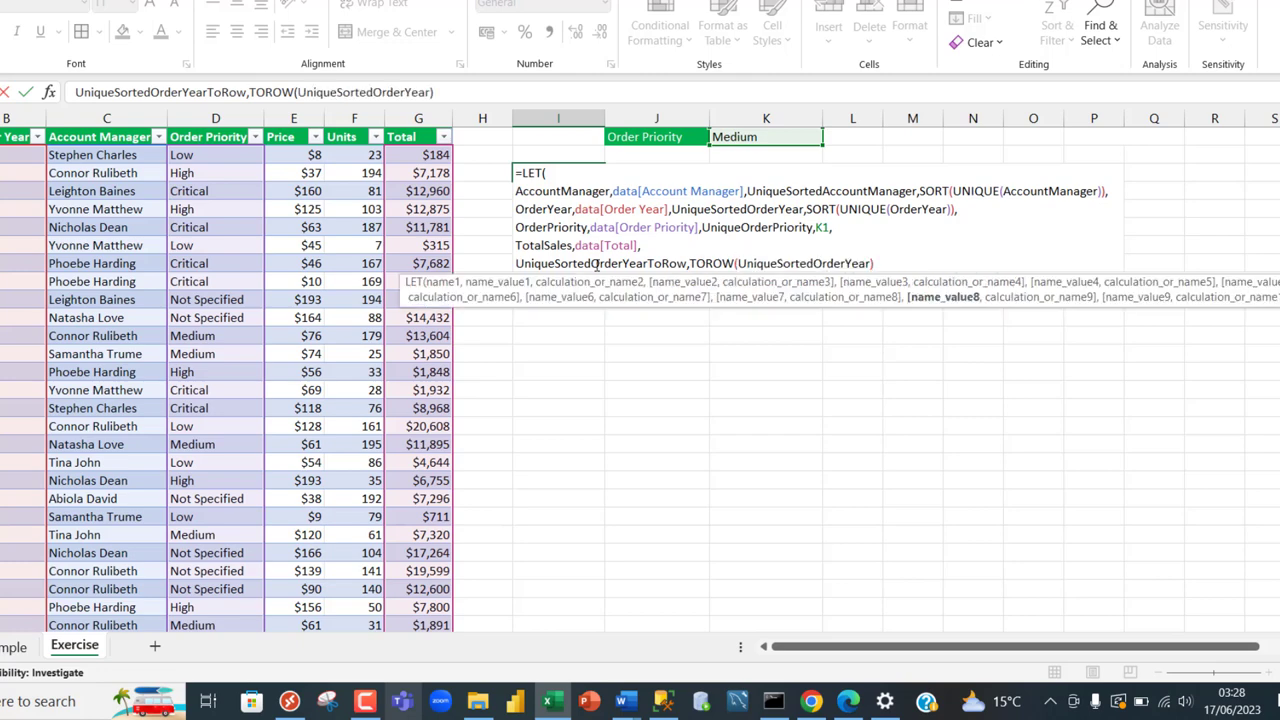
Return UniqueSortedOrderYearToRow as the LET formula's final result, commit the formula in I3 and check the spilled year cells
double_click(595, 263)
key("ctrl+c")
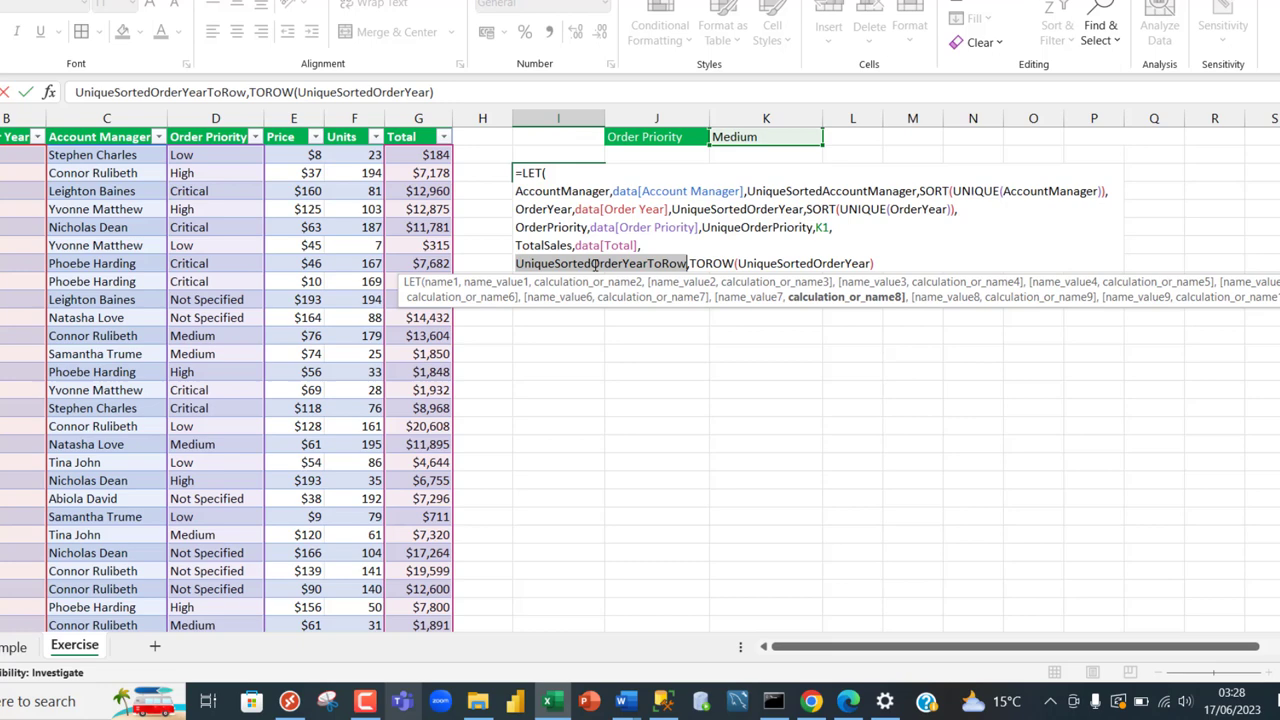
left_click(889, 263)
type(",")
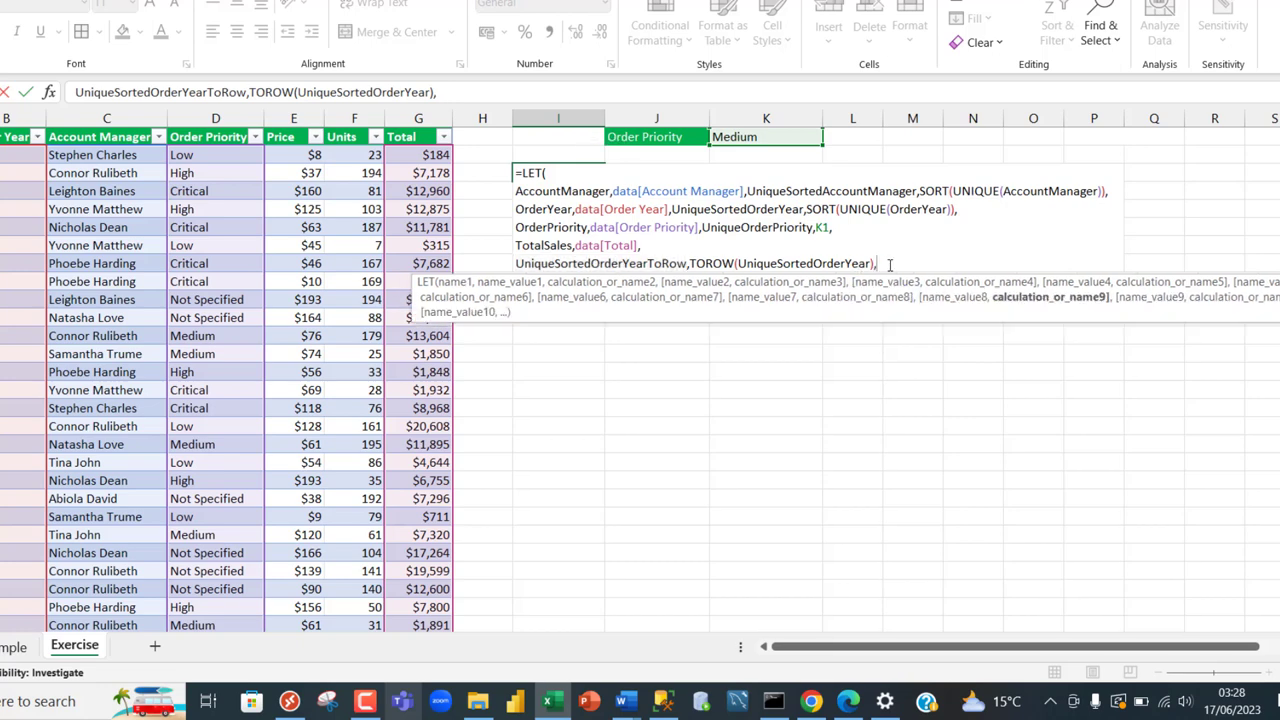
key("ctrl+v")
type(")")
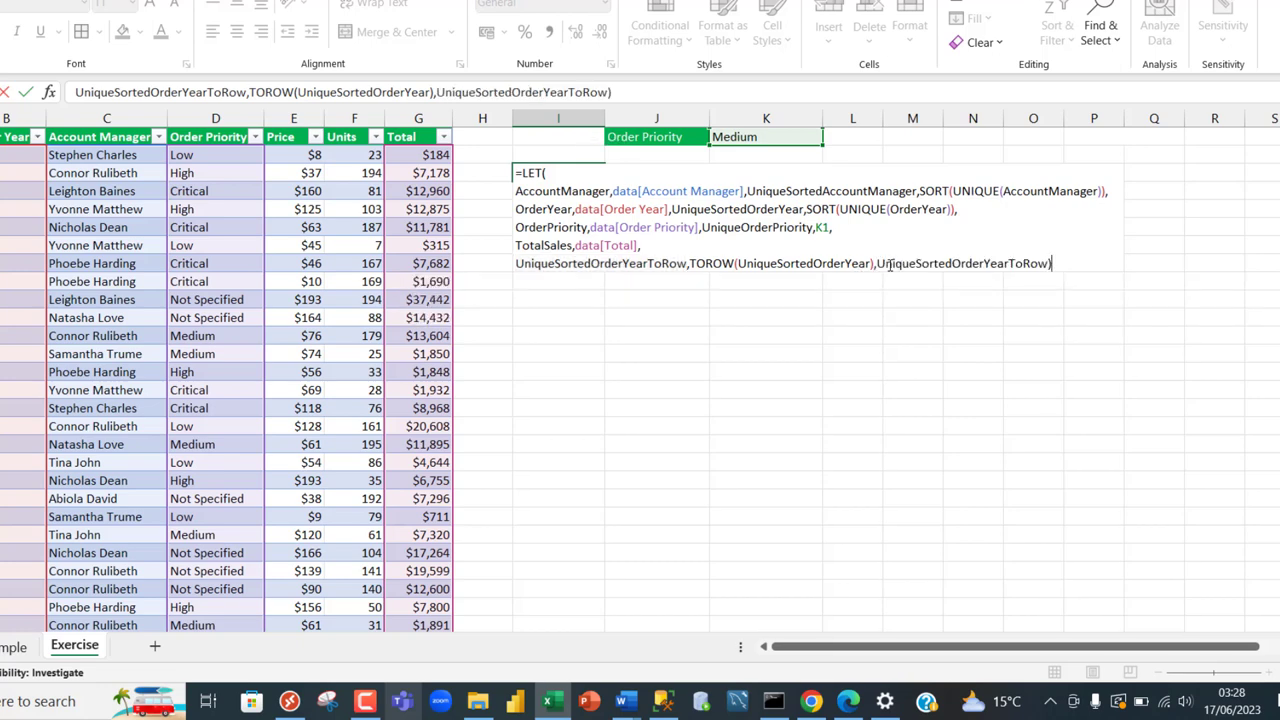
key("ctrl+Return")
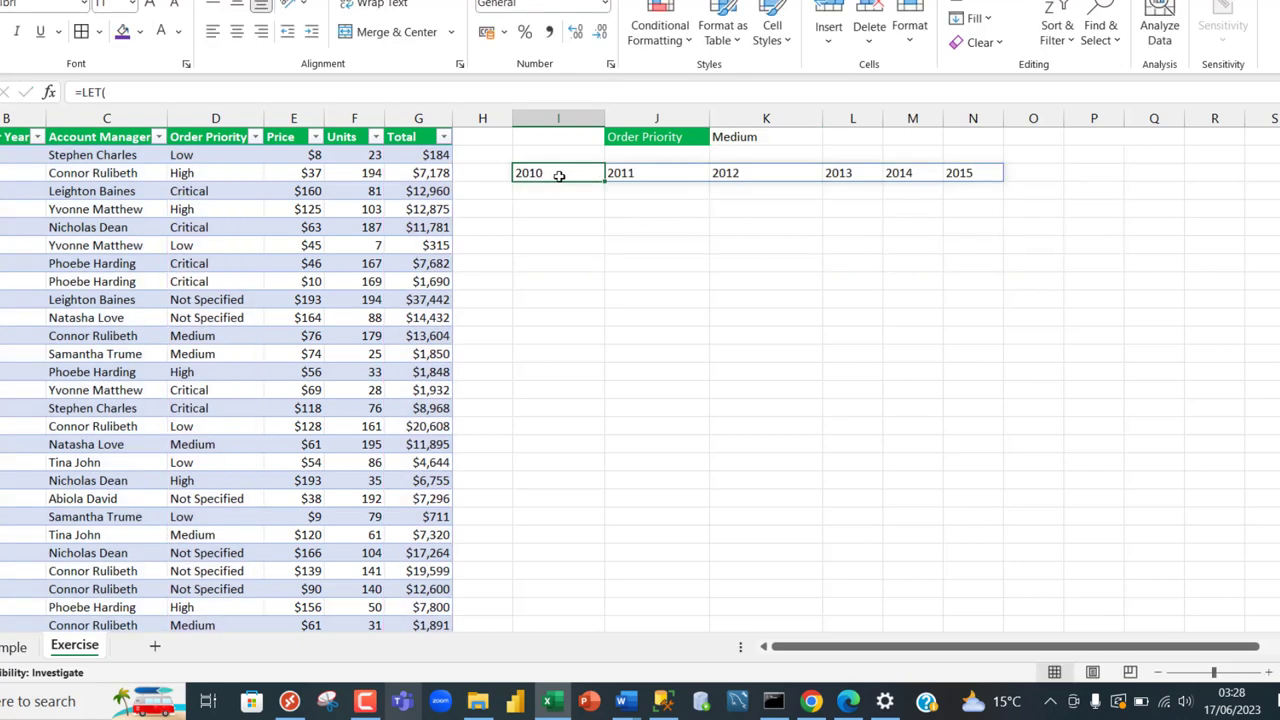
left_click(634, 172)
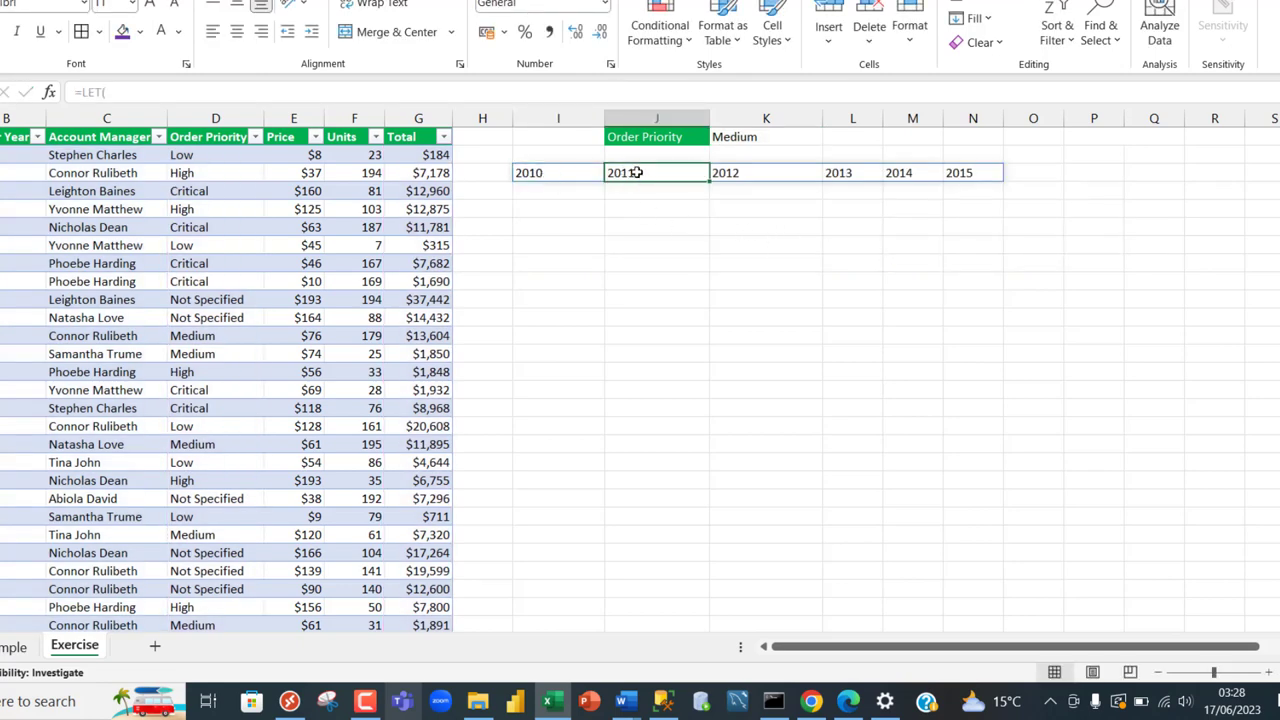
left_click(771, 174)
left_click(966, 173)
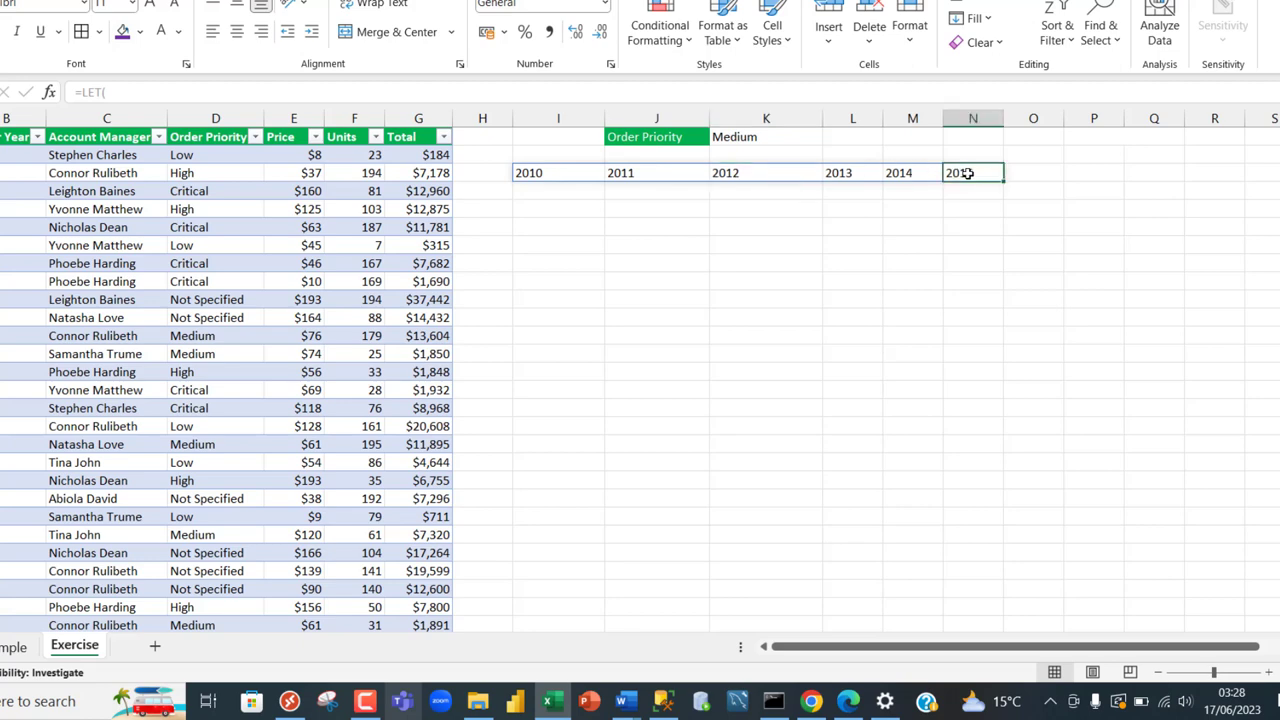
Reopen the I3 formula and replace its final result with the definition AccountManagerHeader,data[[#Headers],[Account Manager]], followed by a new line
double_click(556, 174)
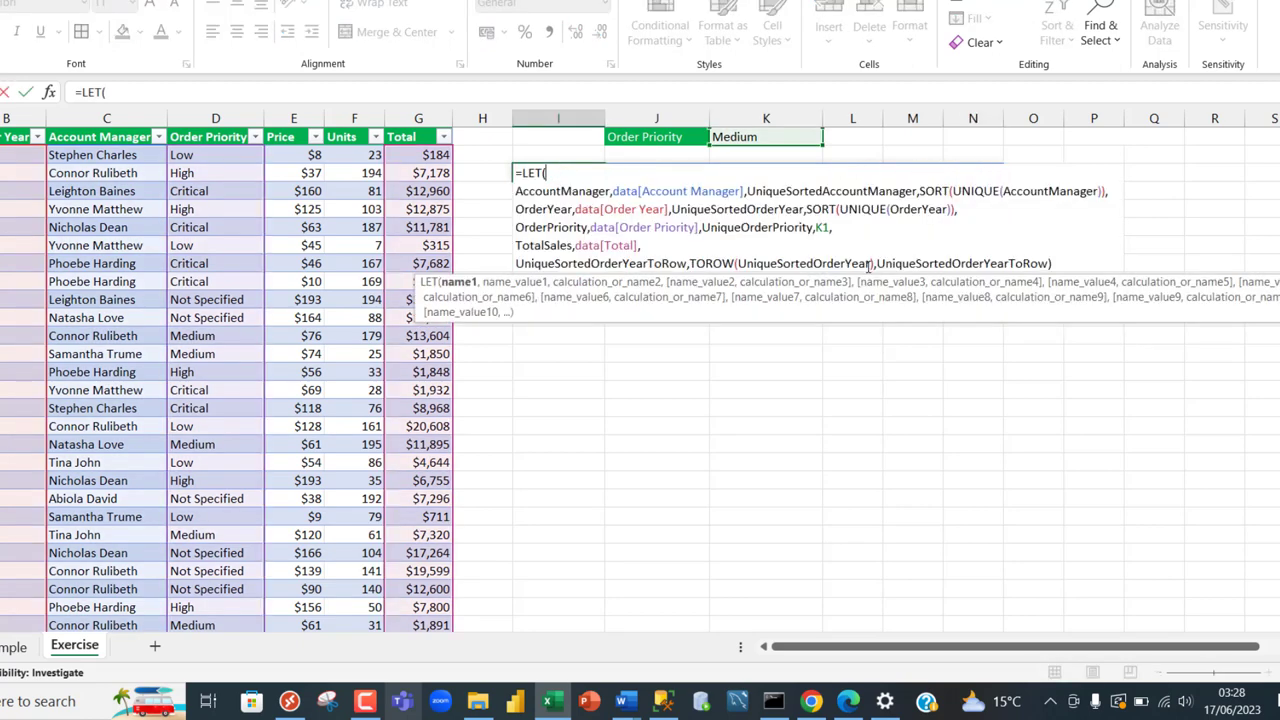
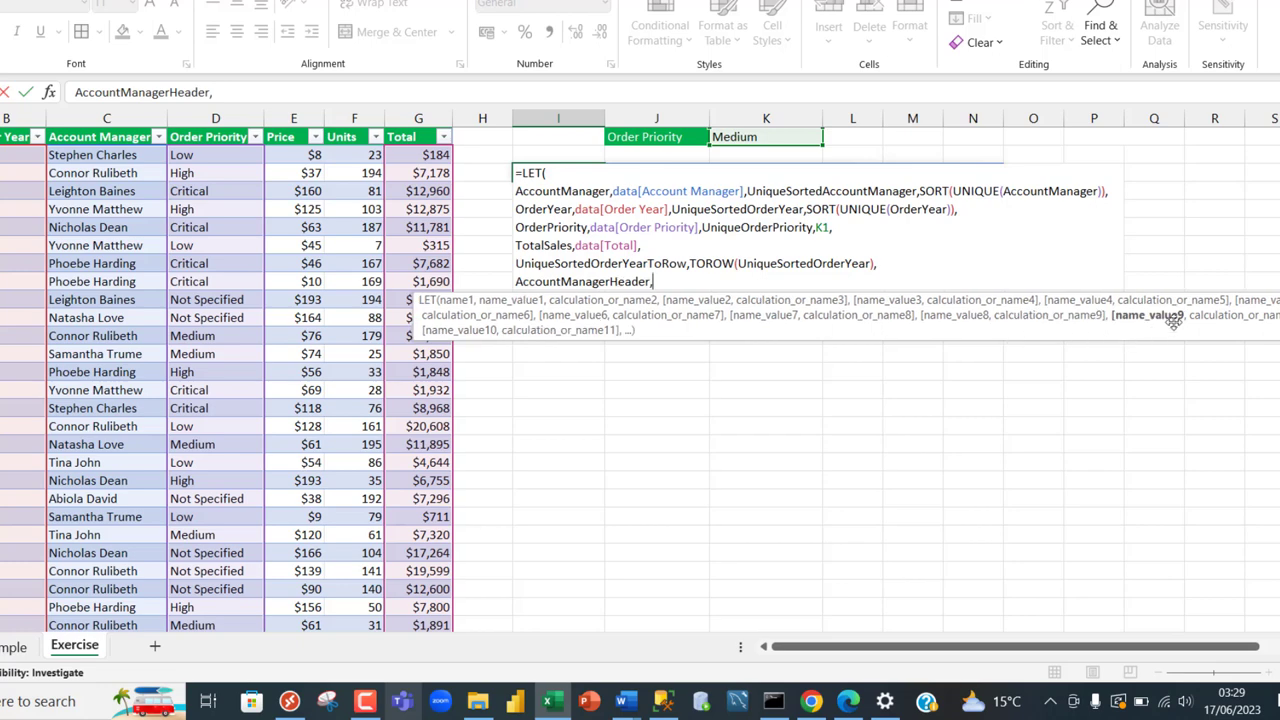
left_click(93, 142)
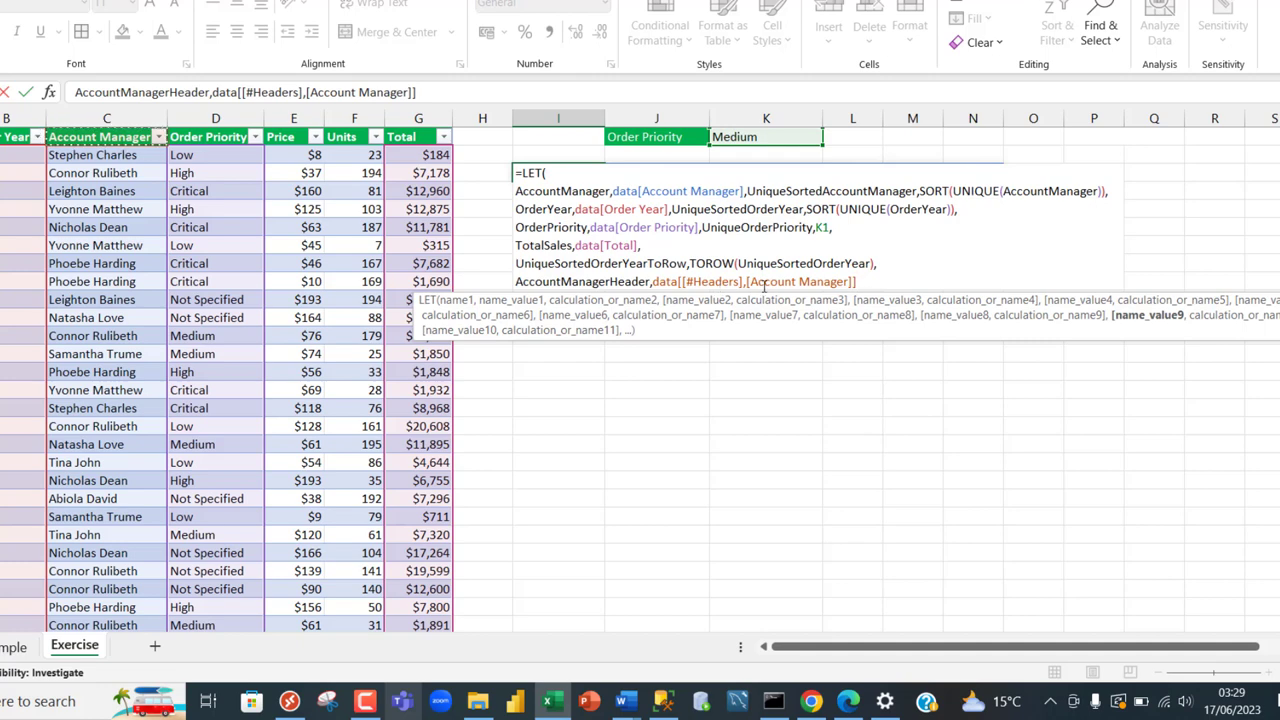
type(",")
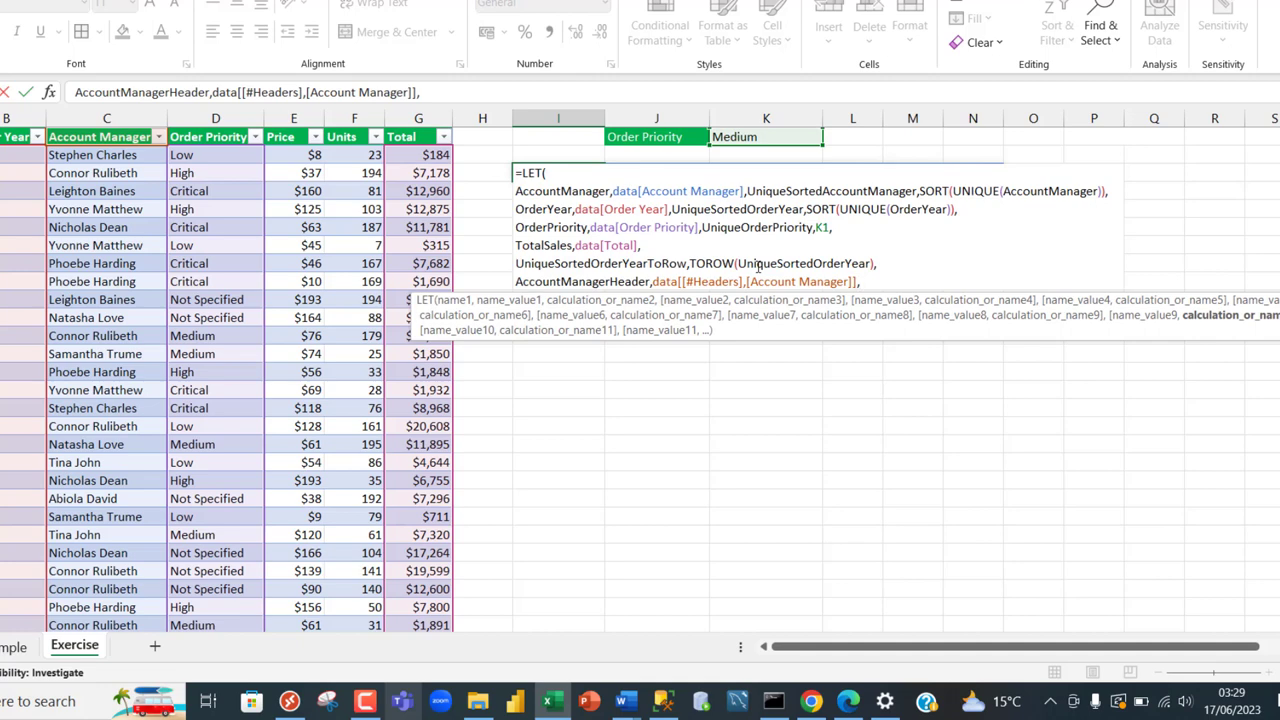
key("alt+Return")
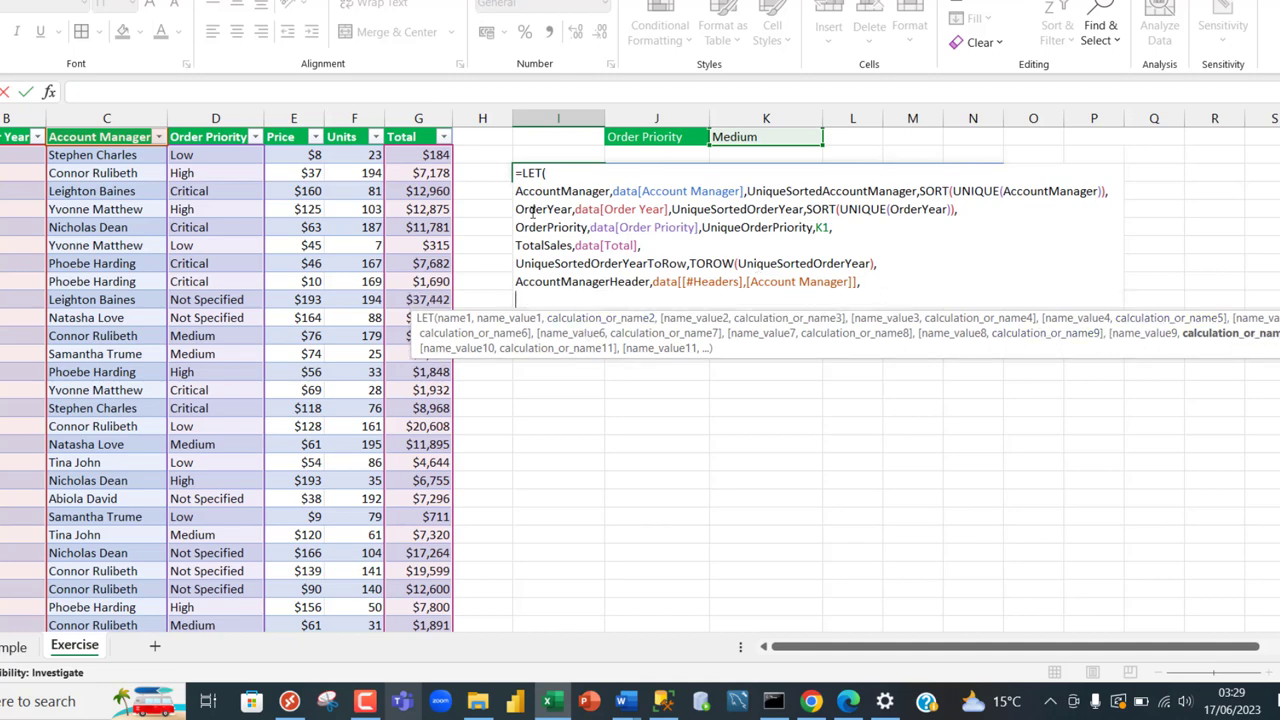
Define OrderYearHeader in the LET formula as the Order Year column header, data[[#Headers],[Order Year]]
double_click(533, 209)
key("ctrl+c")
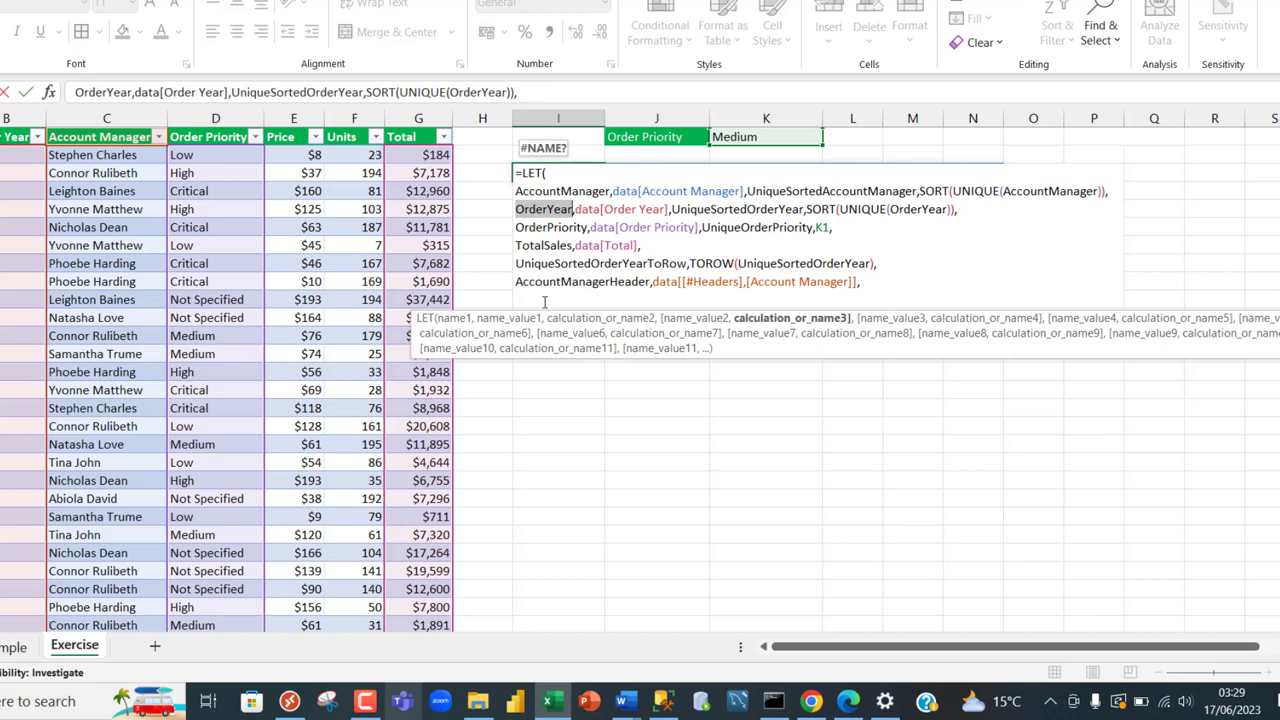
left_click(544, 302)
key("ctrl+v")
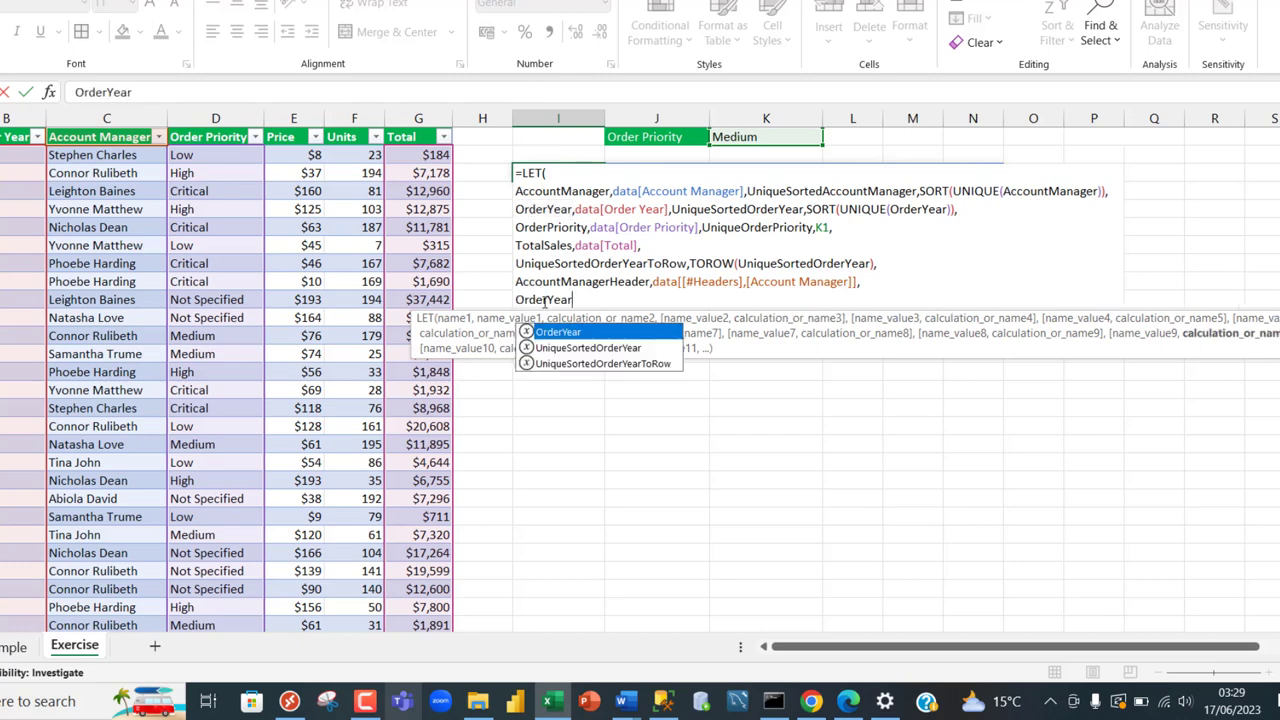
type("Header")
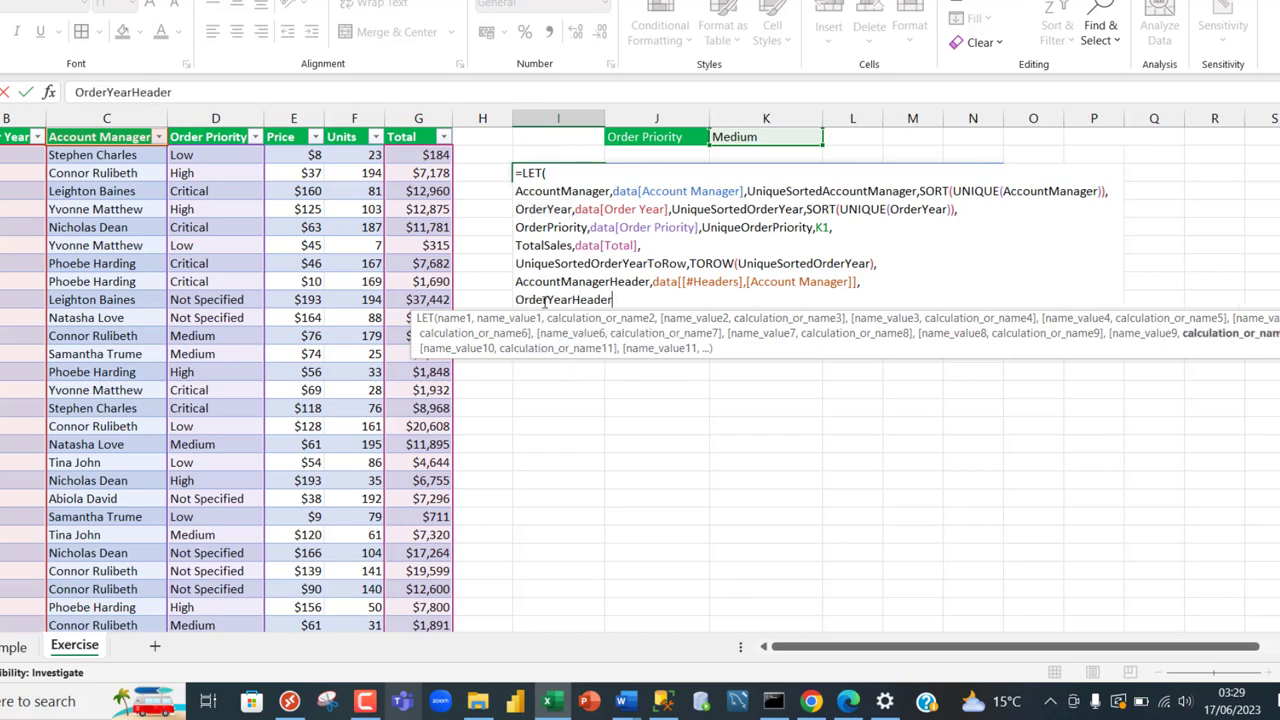
type(",")
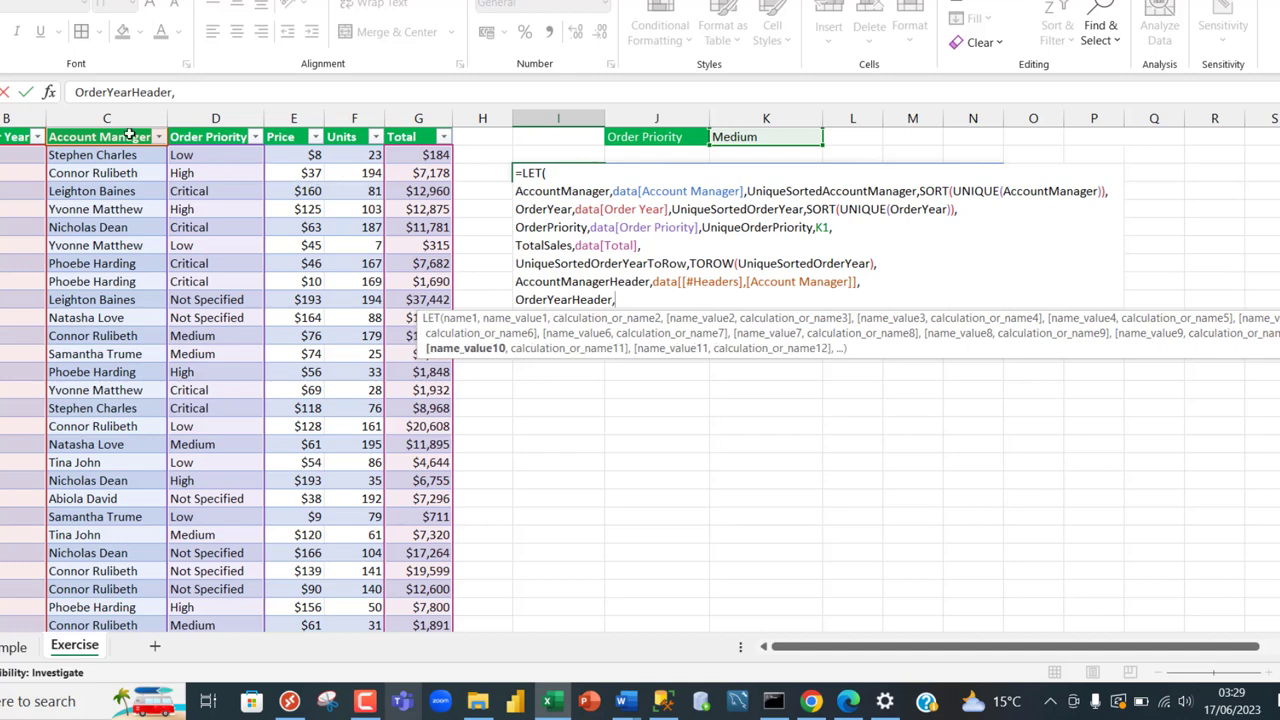
left_click(20, 136)
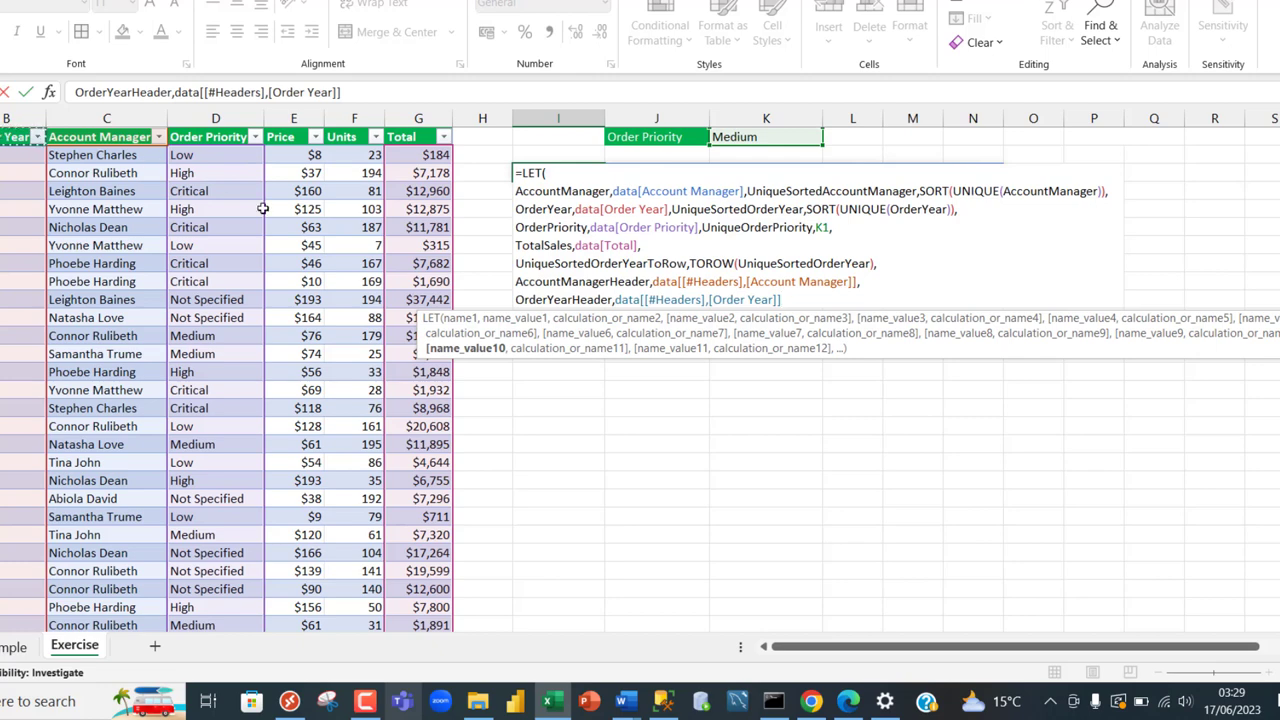
type(",")
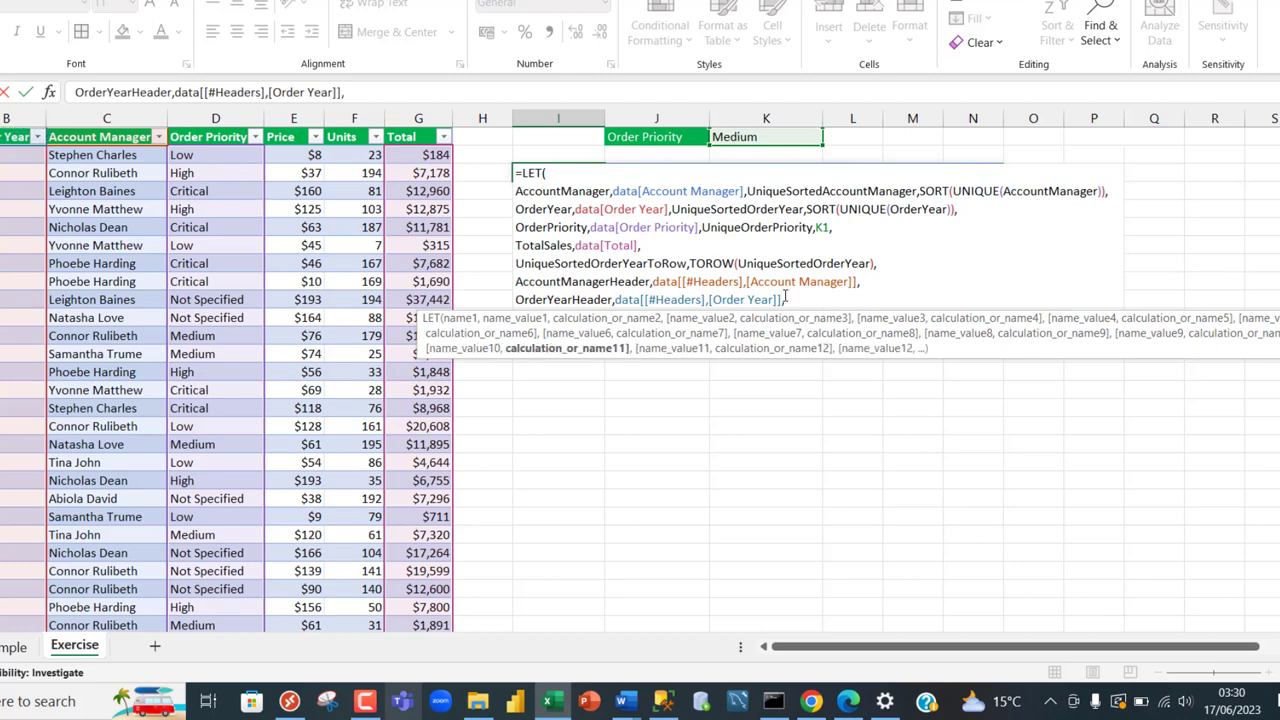
key("alt+Return")
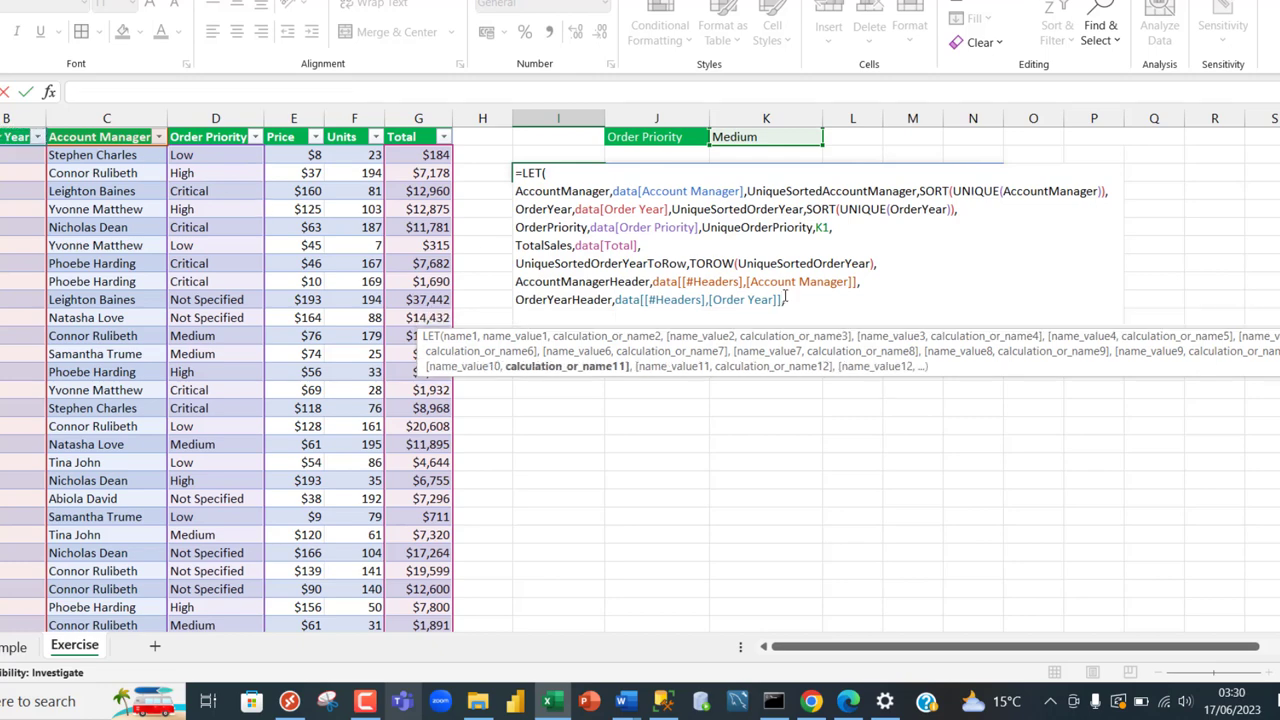
Add AccountManagerHeader as the LET formula's final result after the OrderYearHeader definition and close the parenthesis
left_click(787, 299)
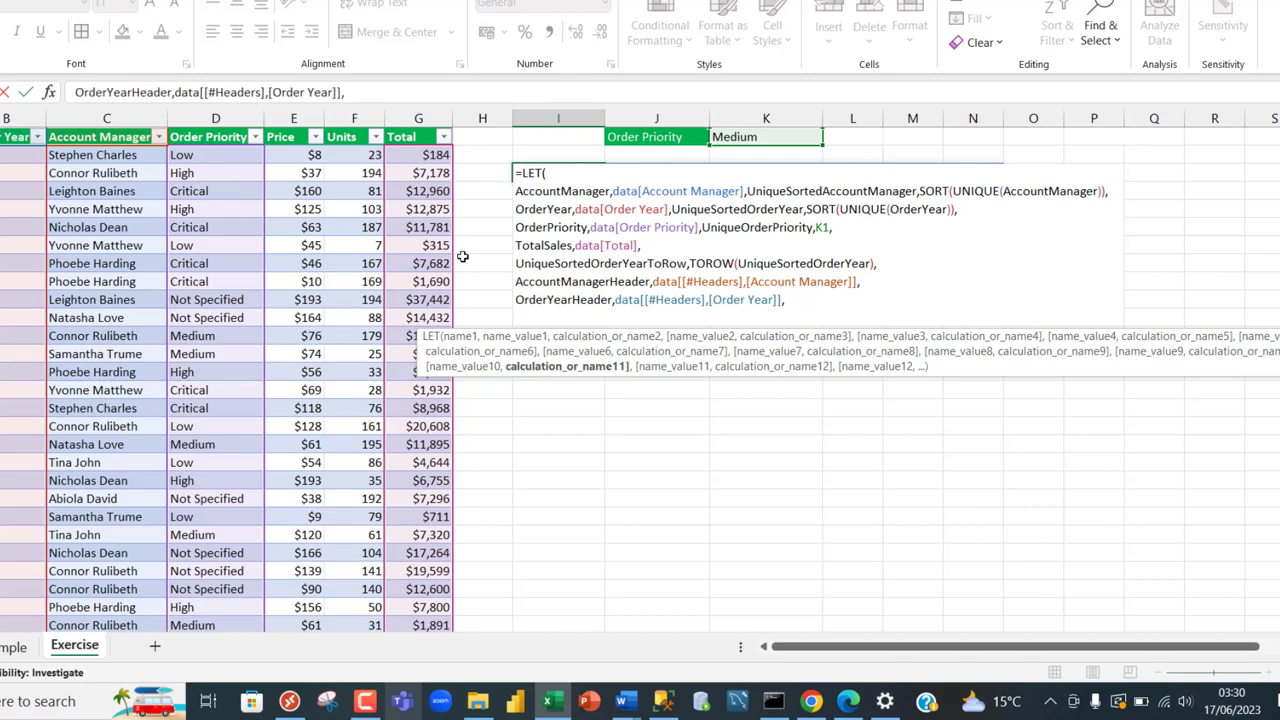
double_click(565, 281)
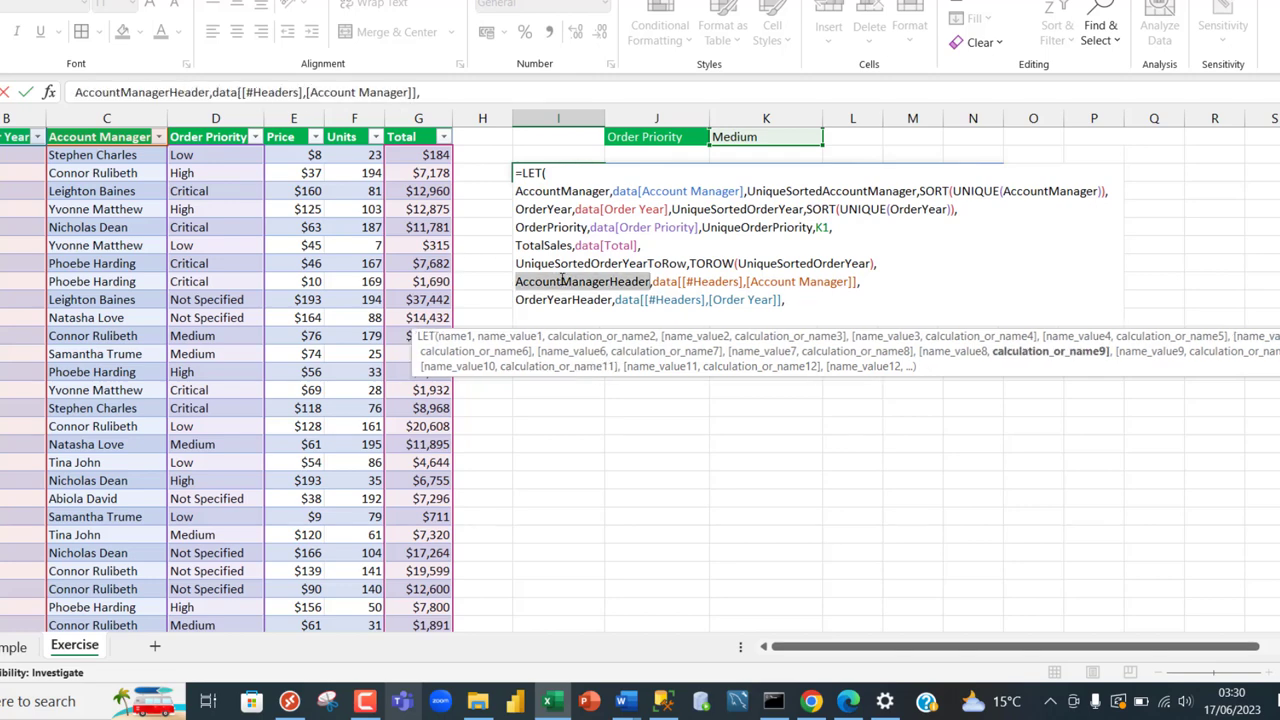
key("ctrl+c")
left_click(788, 300)
key("ctrl+v")
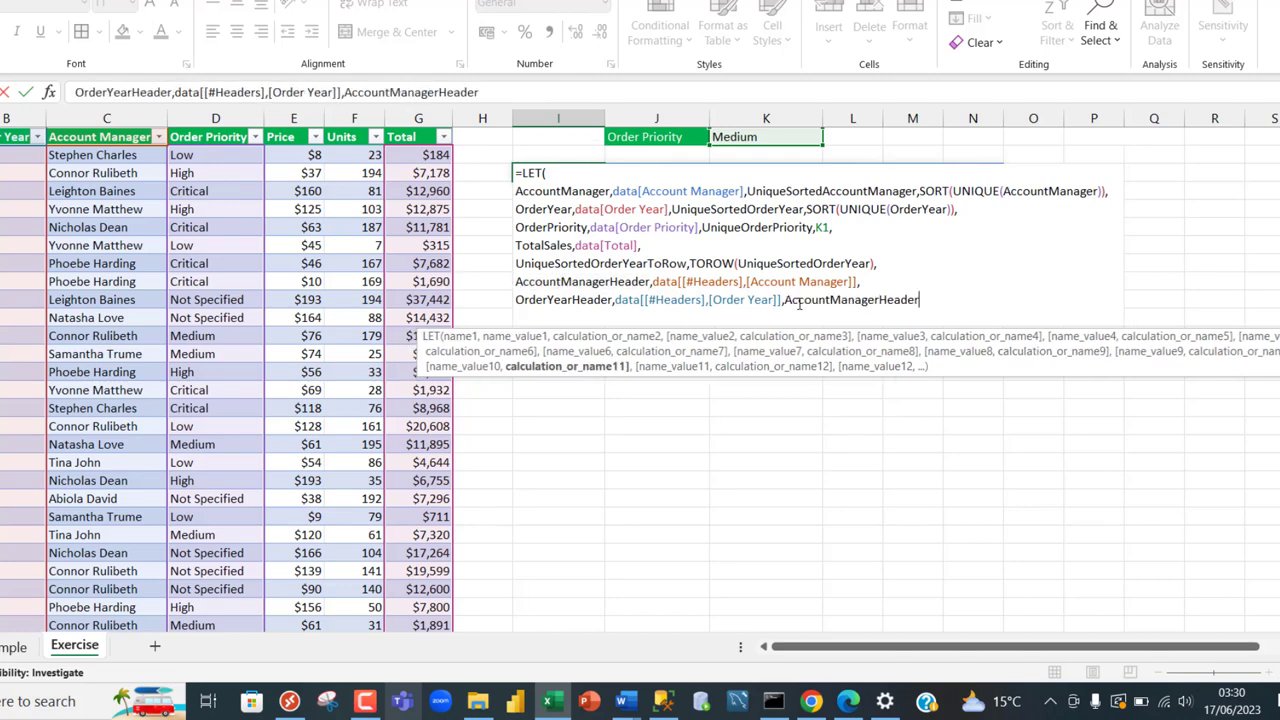
type(")")
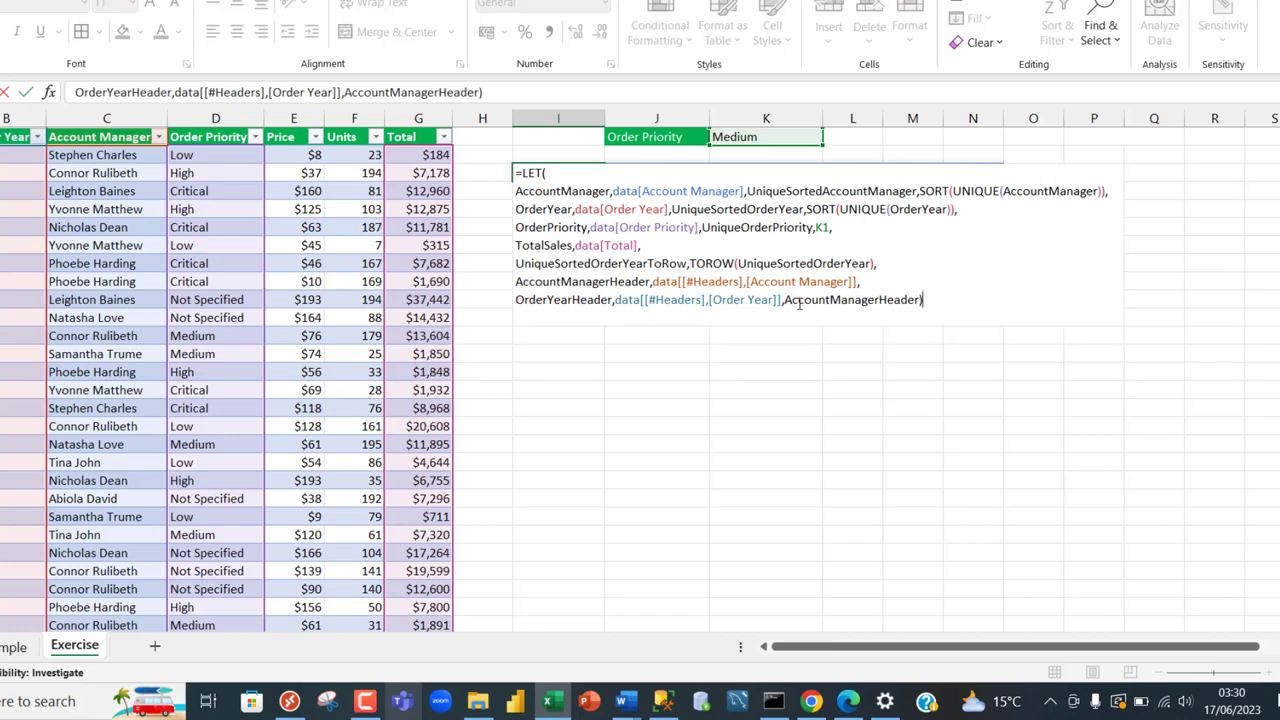
Commit the I3 formula to check the Account Manager header, and test it again with OrderYearHeader as the final result
key("ctrl+Return")
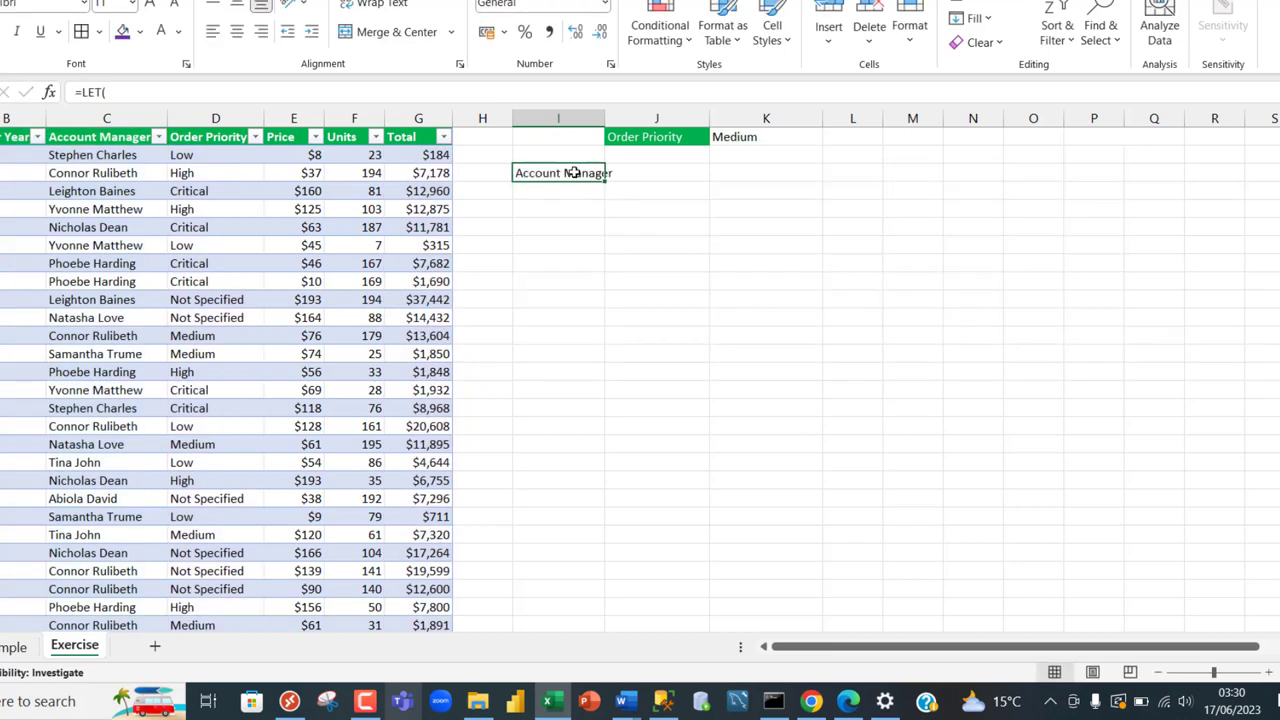
left_click(91, 136)
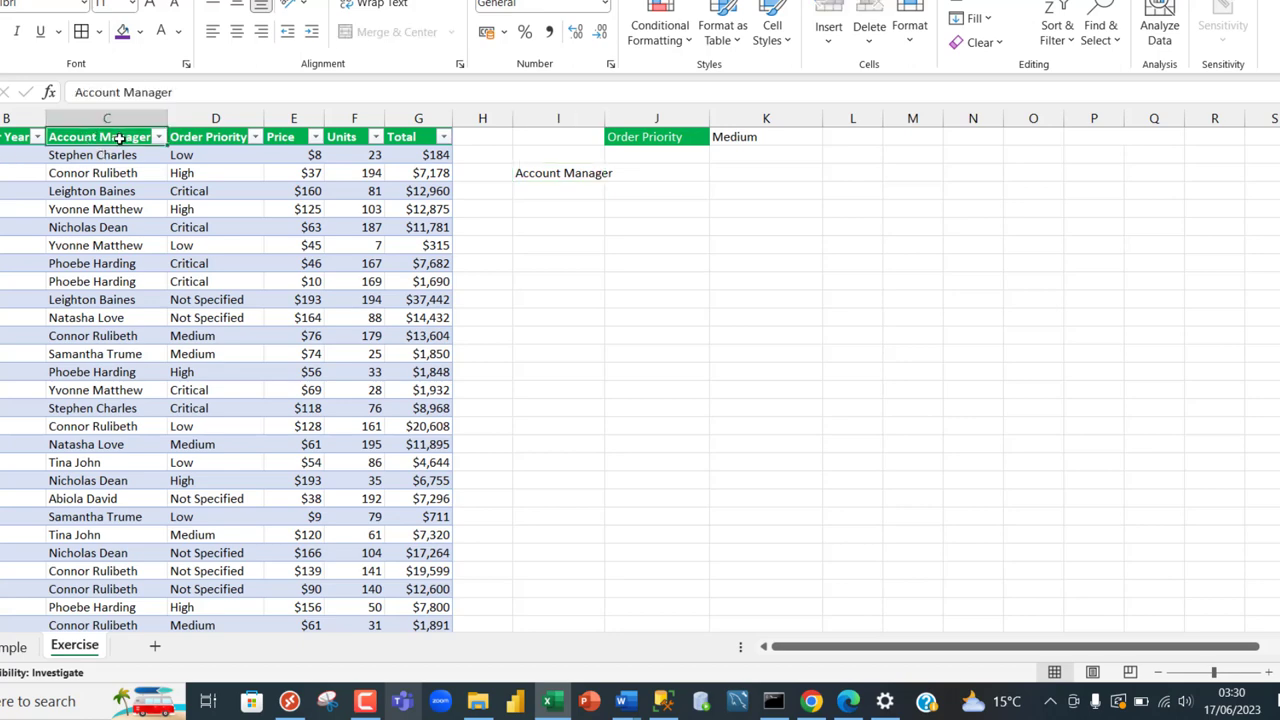
double_click(548, 174)
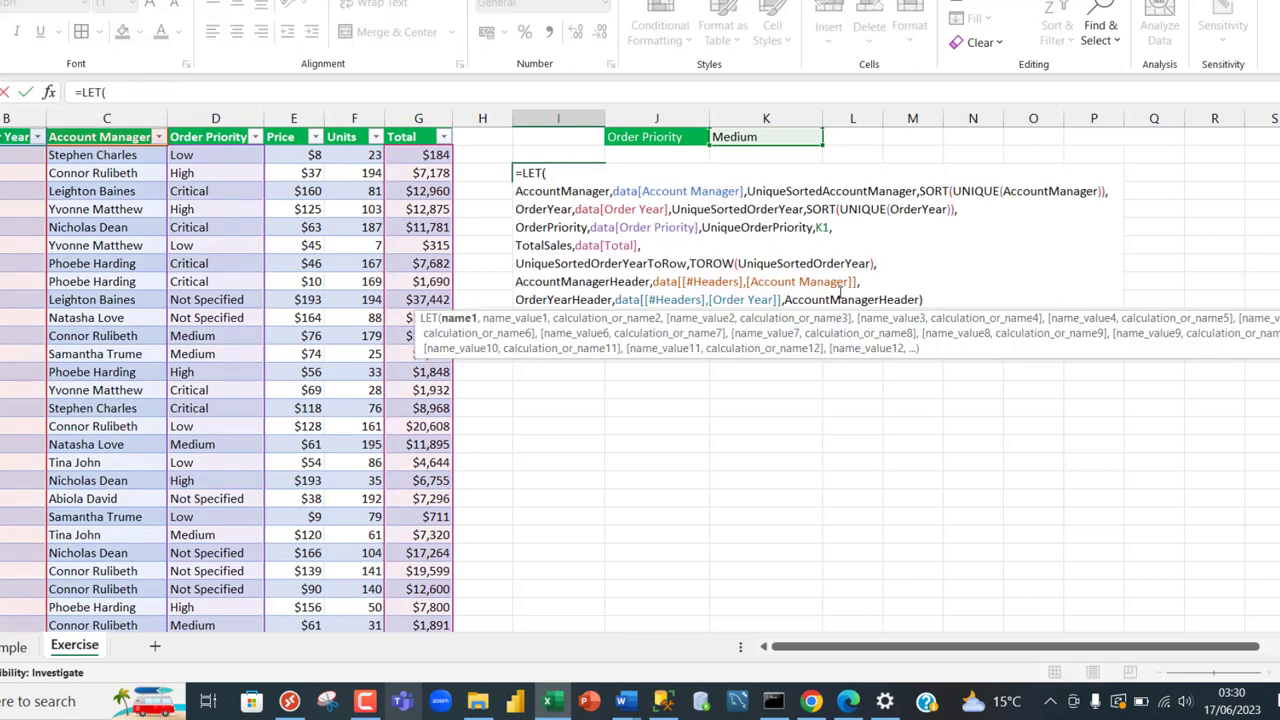
double_click(561, 299)
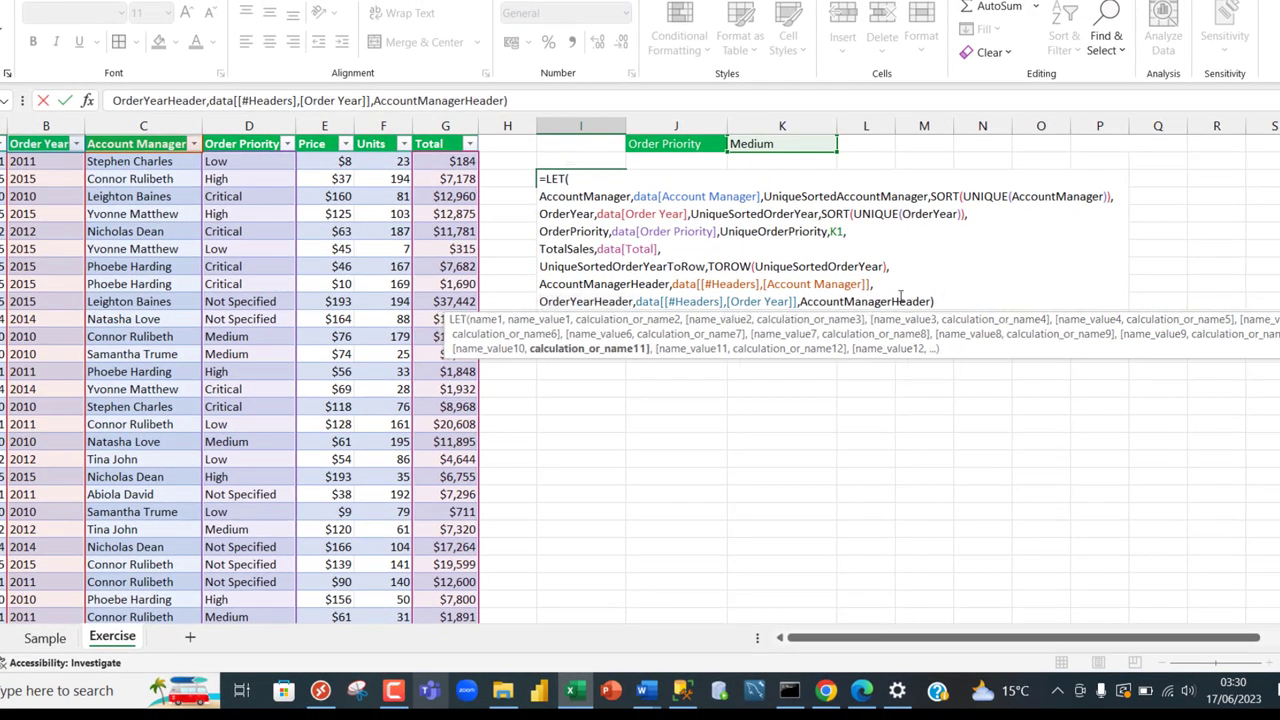
double_click(896, 299)
type("OrderYearHeader")
key("Return")
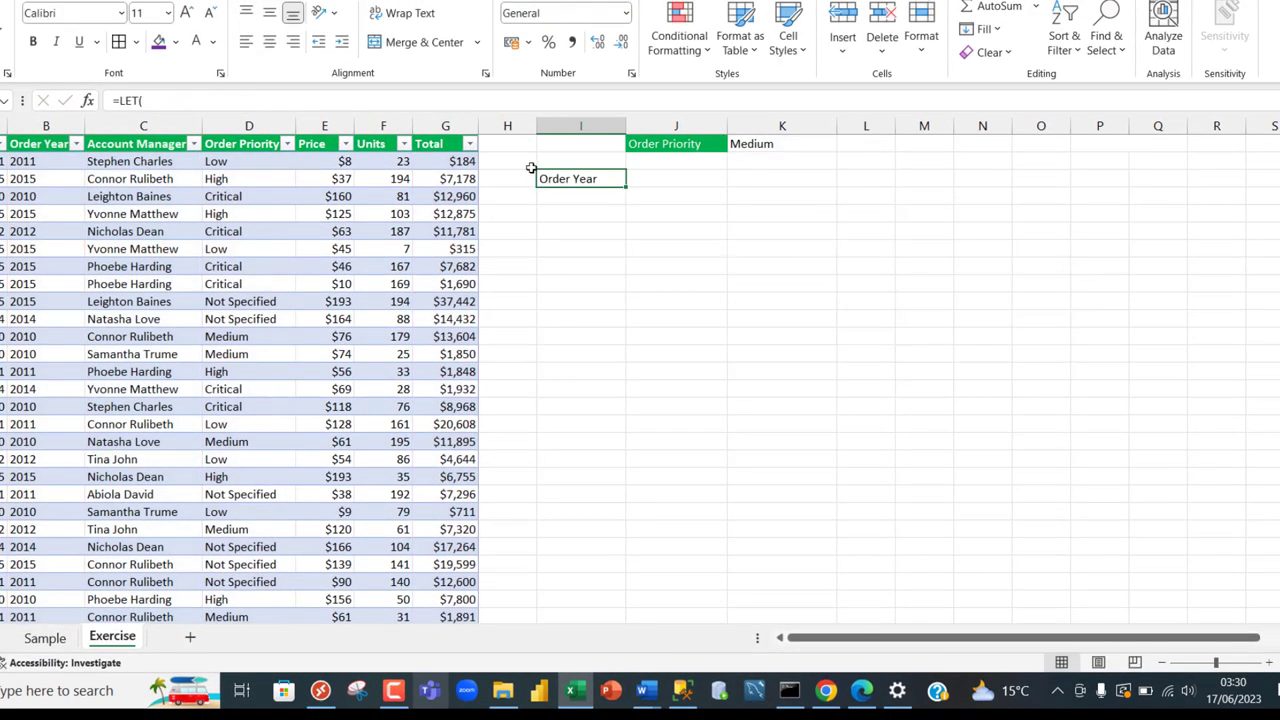
Reopen the I3 formula and replace the final result OrderYearHeader and its closing parenthesis with a new line defining the name TopRowCalc
double_click(584, 178)
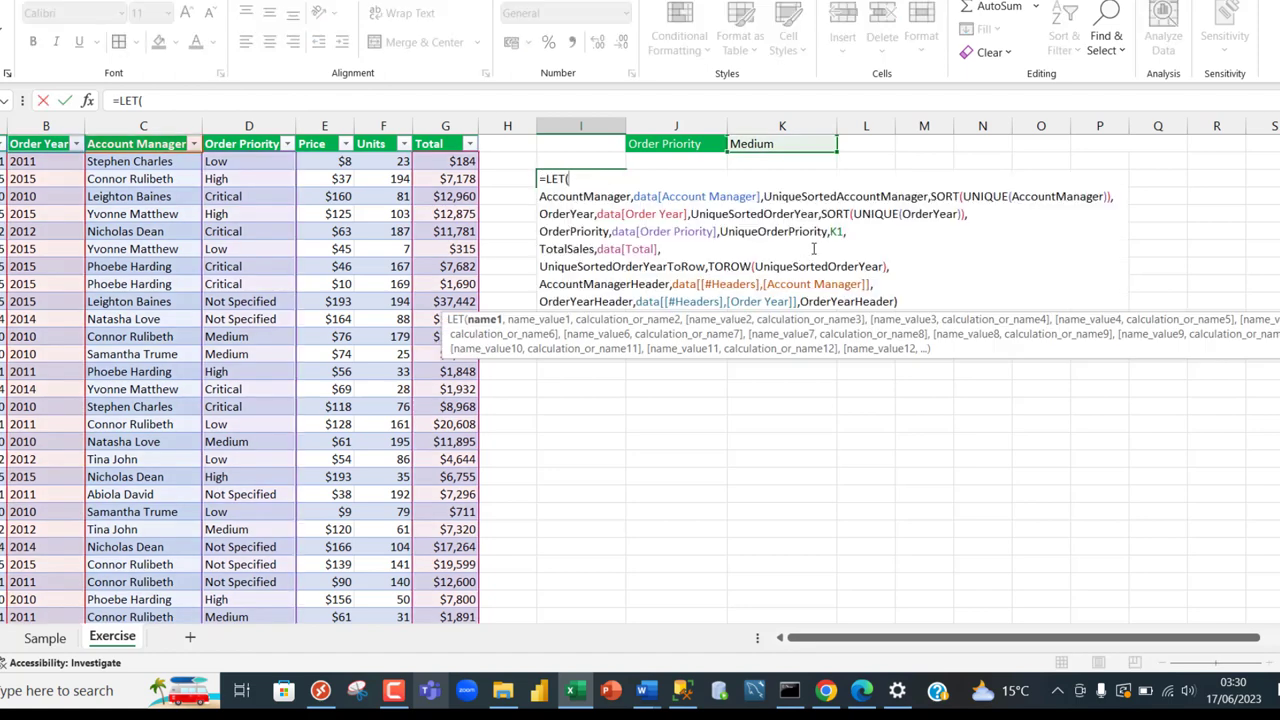
double_click(873, 301)
key("Delete")
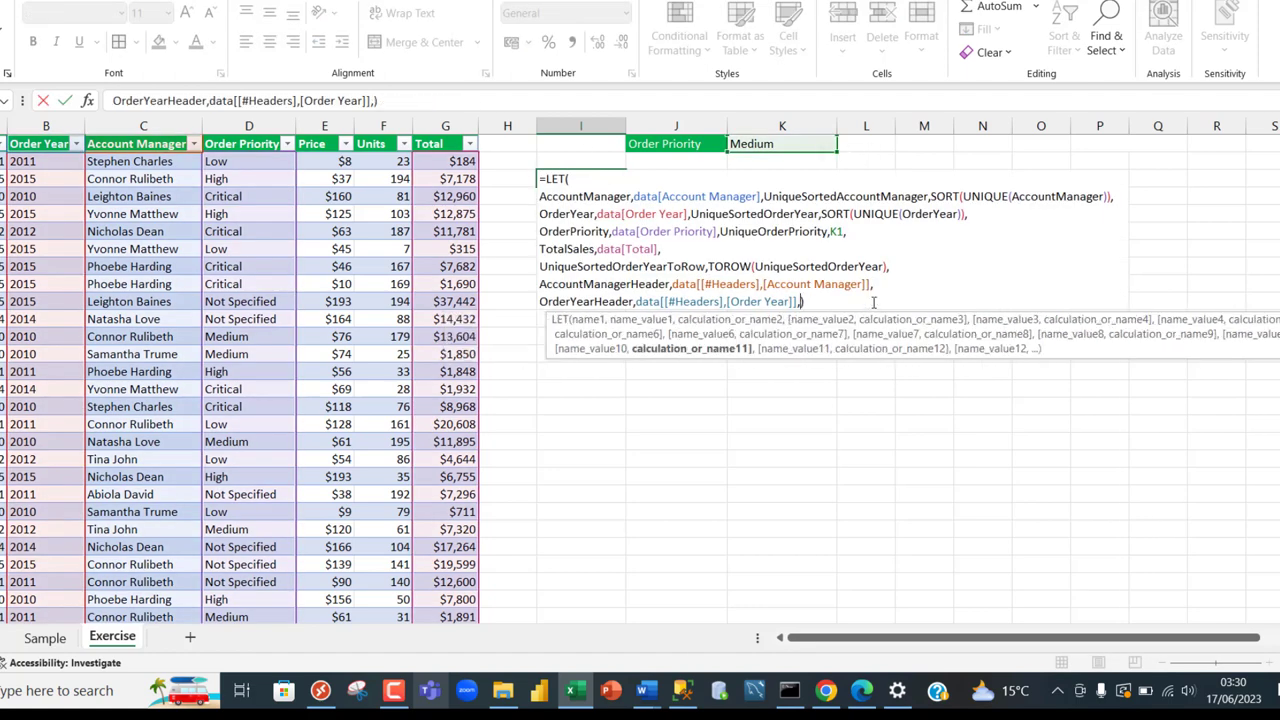
key("Delete")
key("alt+Return")
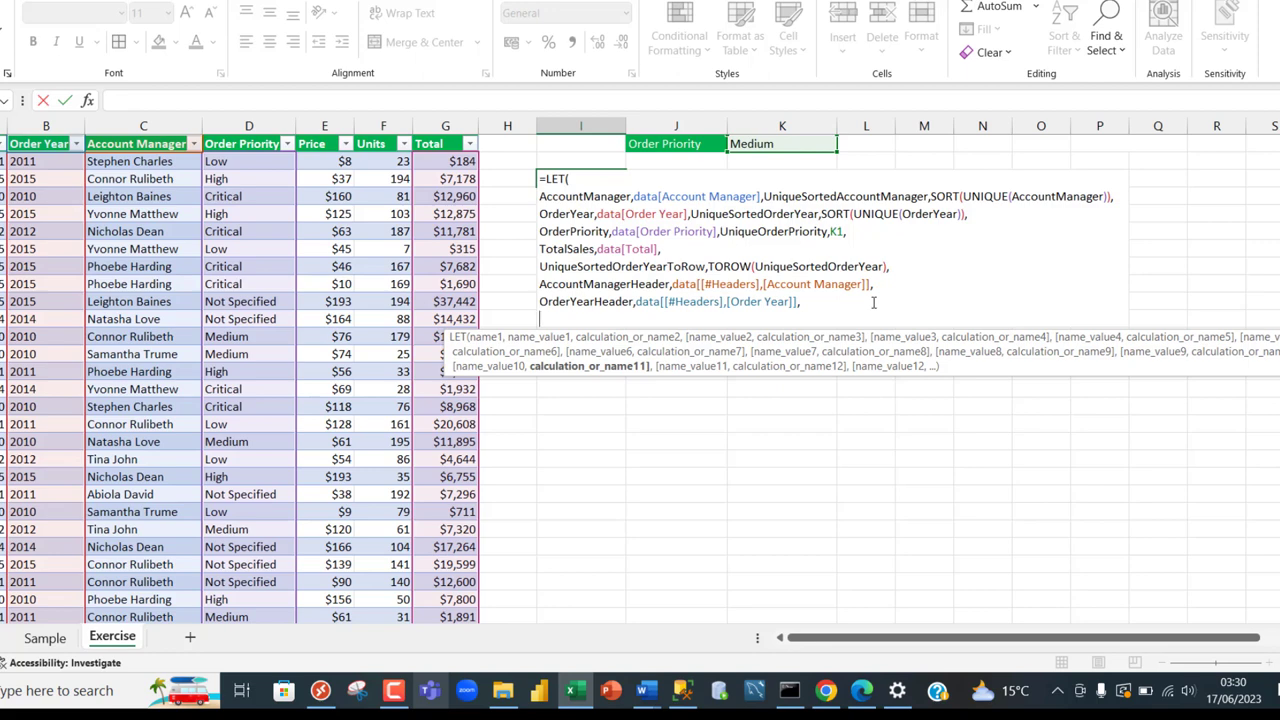
type("TopRowCalc,")
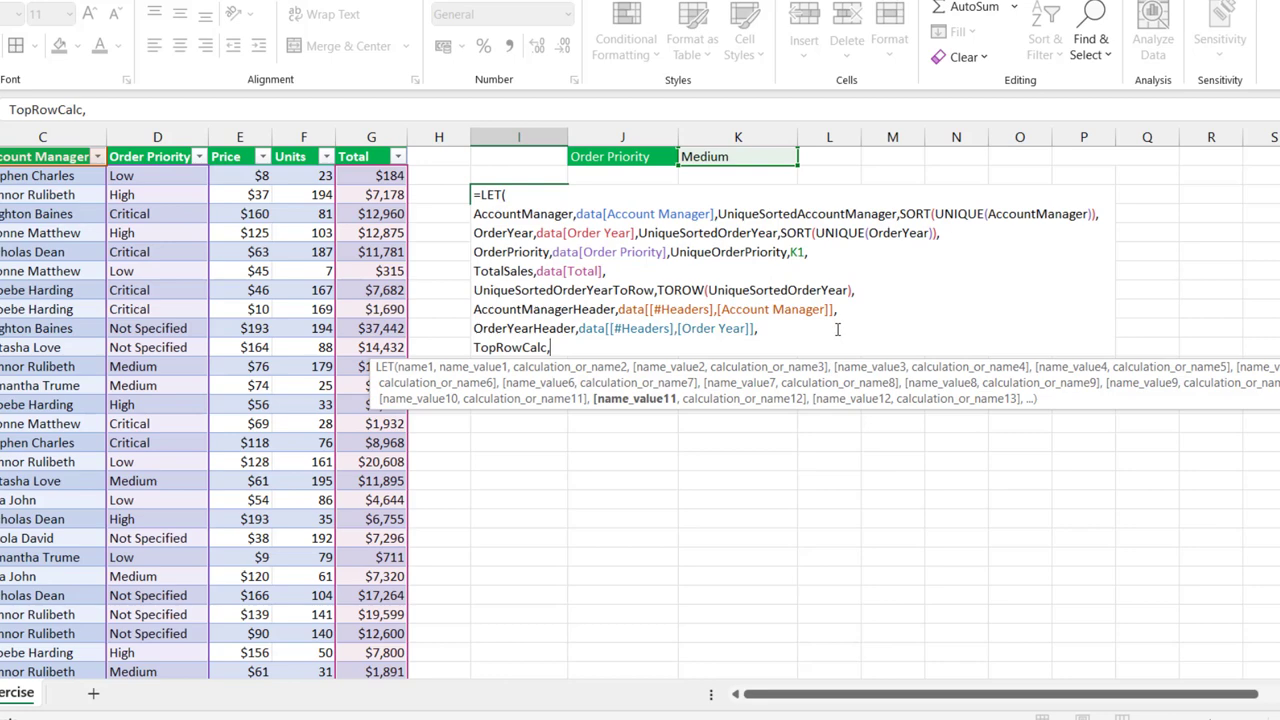
Begin TopRowCalc's value with HSTACK(CONCAT( and use AccountManagerHeader as the first CONCAT text, followed by a comma
type("HSTACK(")
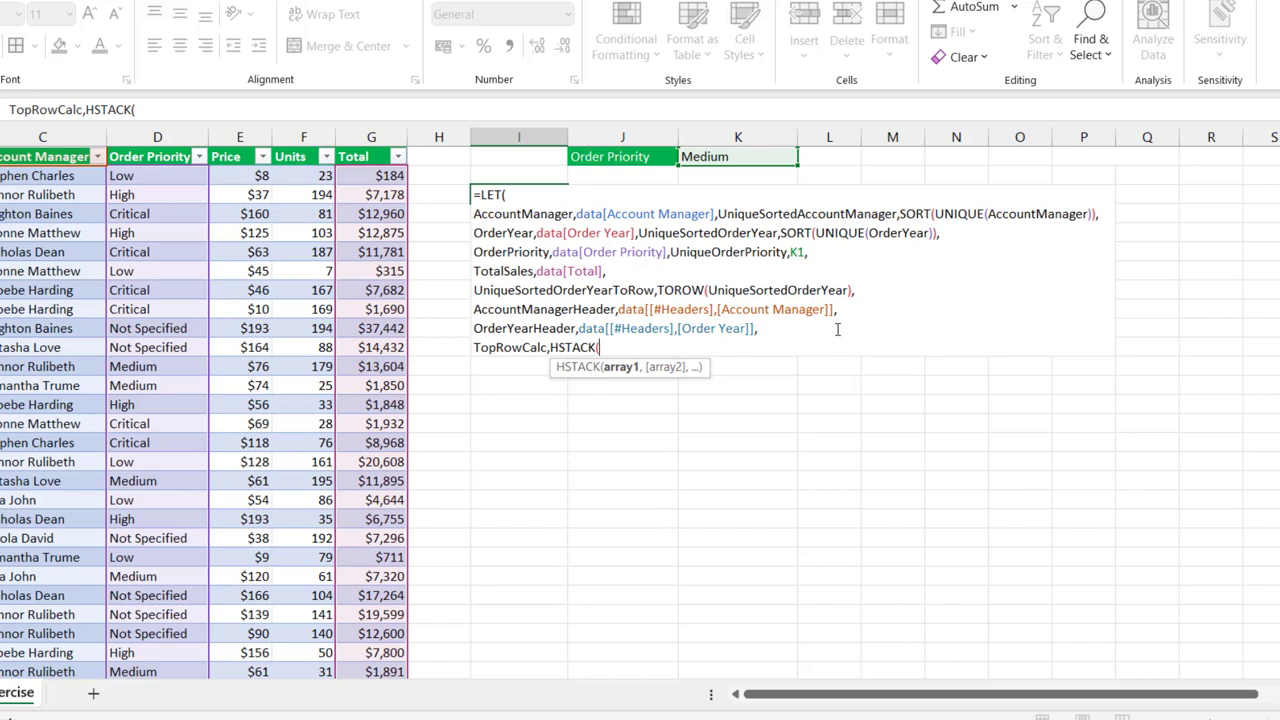
type("con")
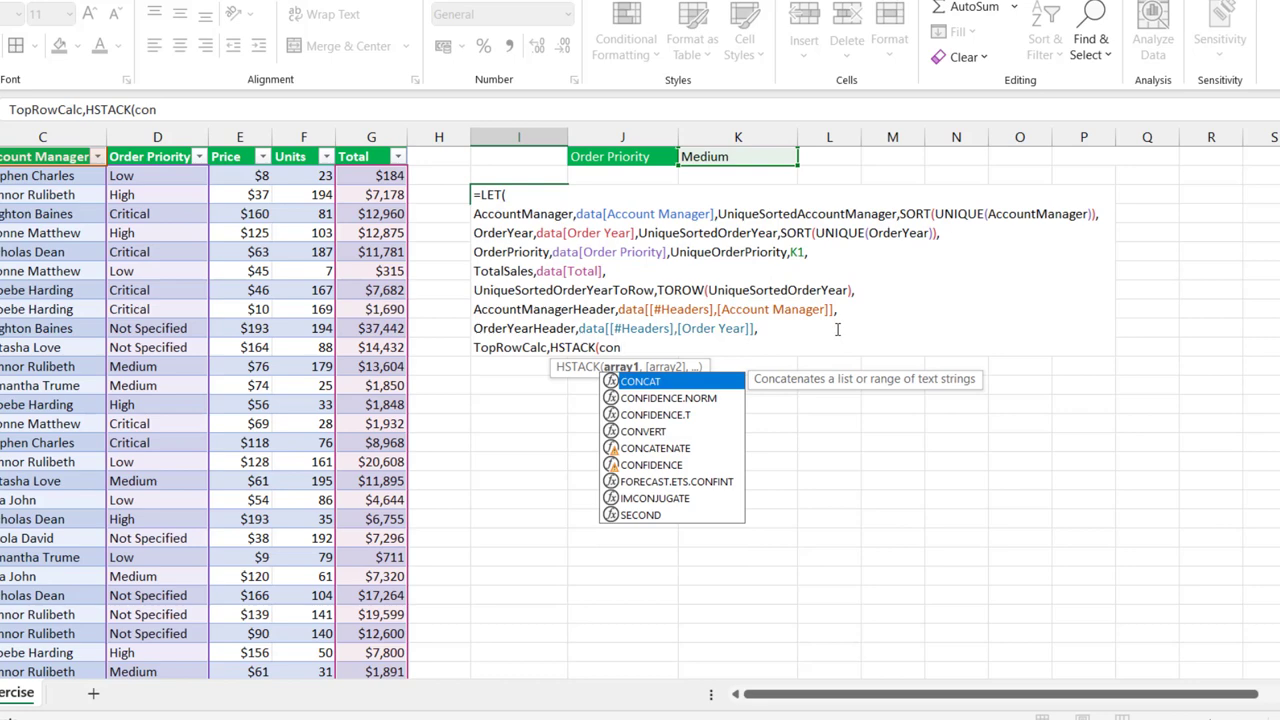
key("Tab")
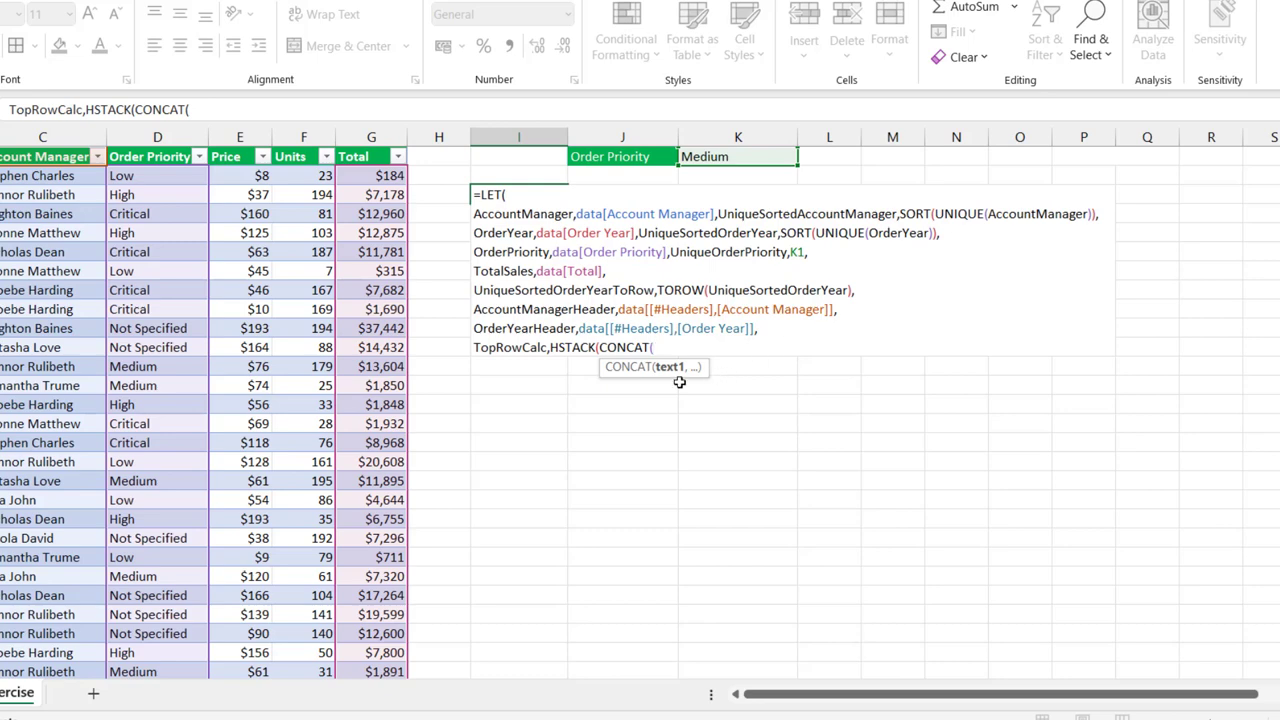
double_click(527, 311)
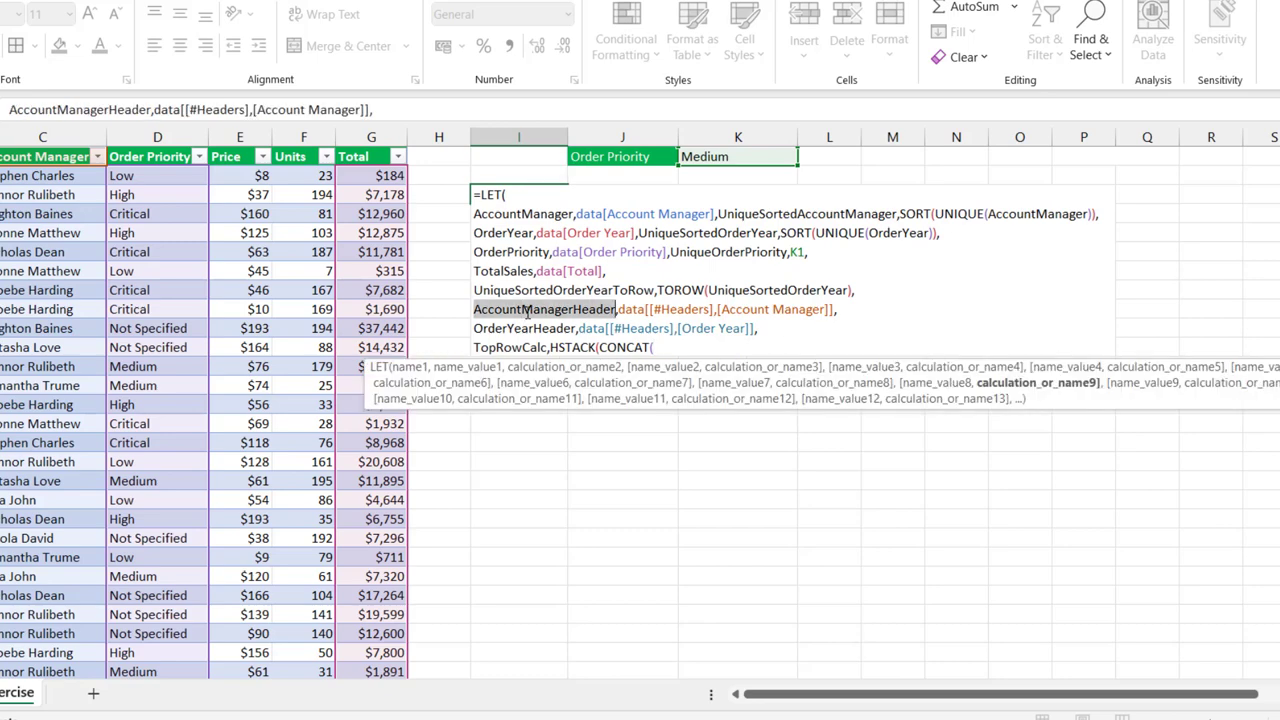
left_click(662, 348)
key("ctrl+v")
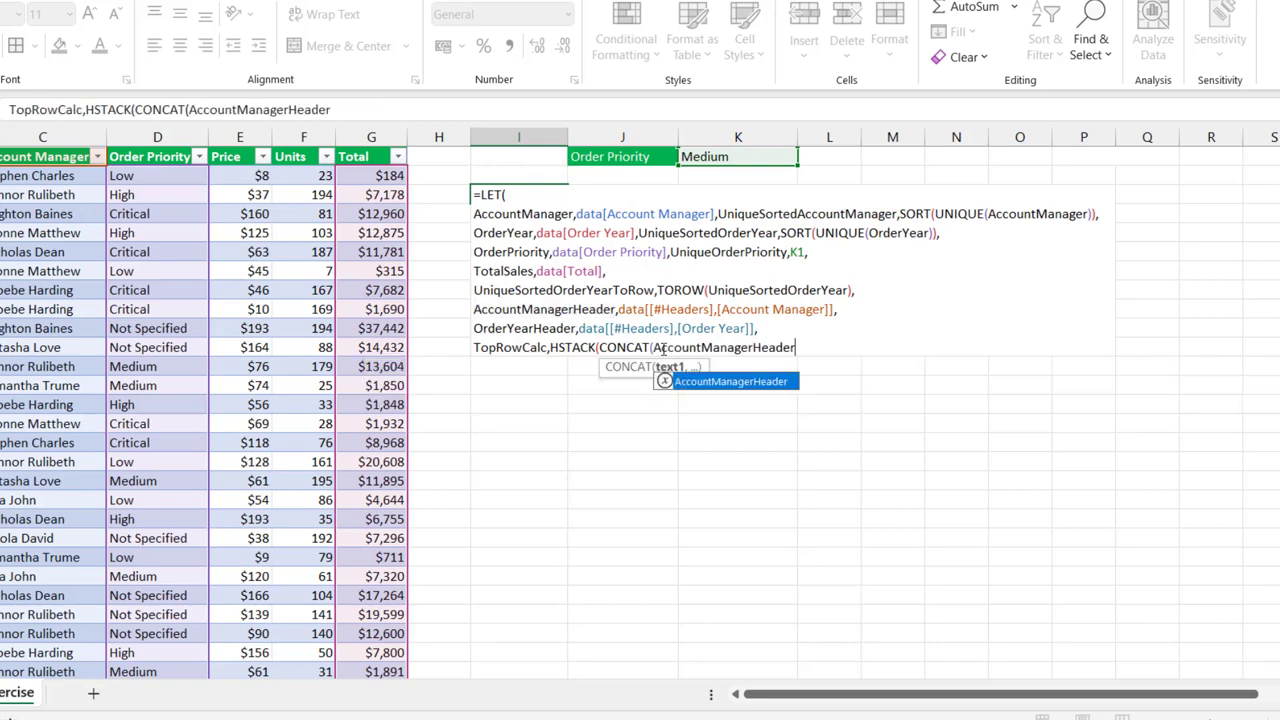
type(",")
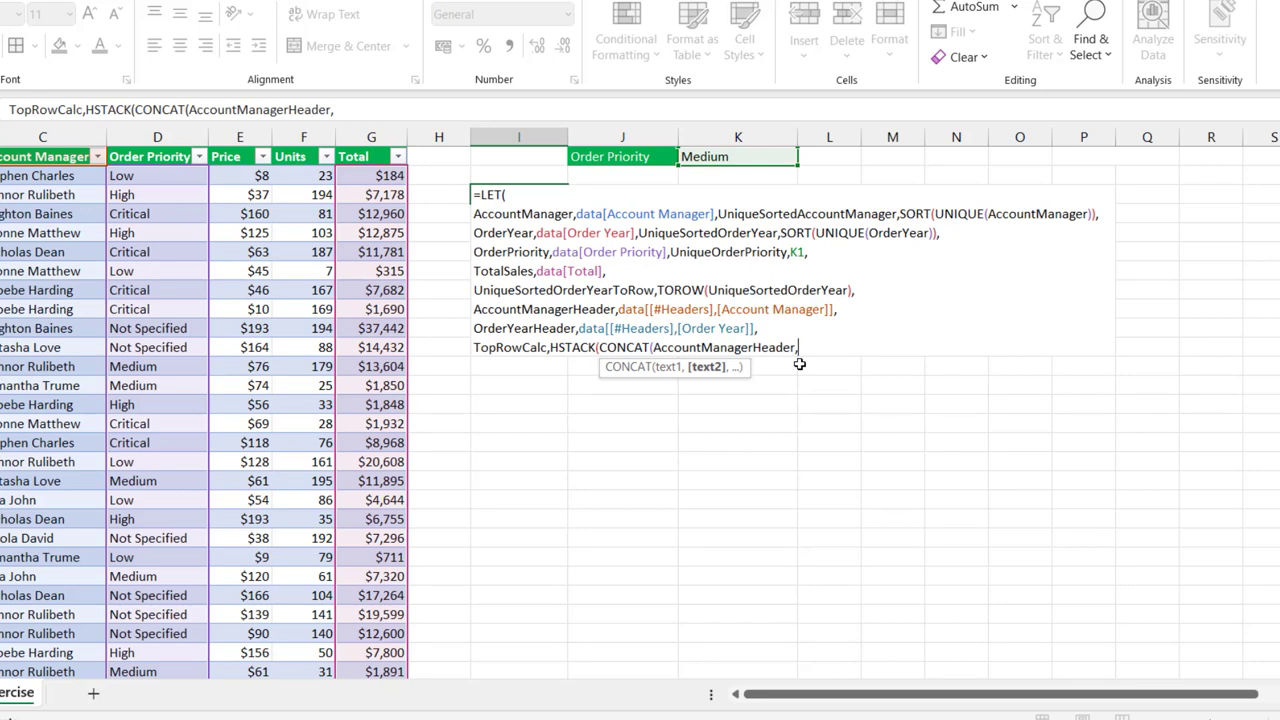
Add " / " and OrderYearHeader as the second and third CONCAT texts and close both the CONCAT and HSTACK functions
type("\"/")
key("Left")
key("Left")
type(",")
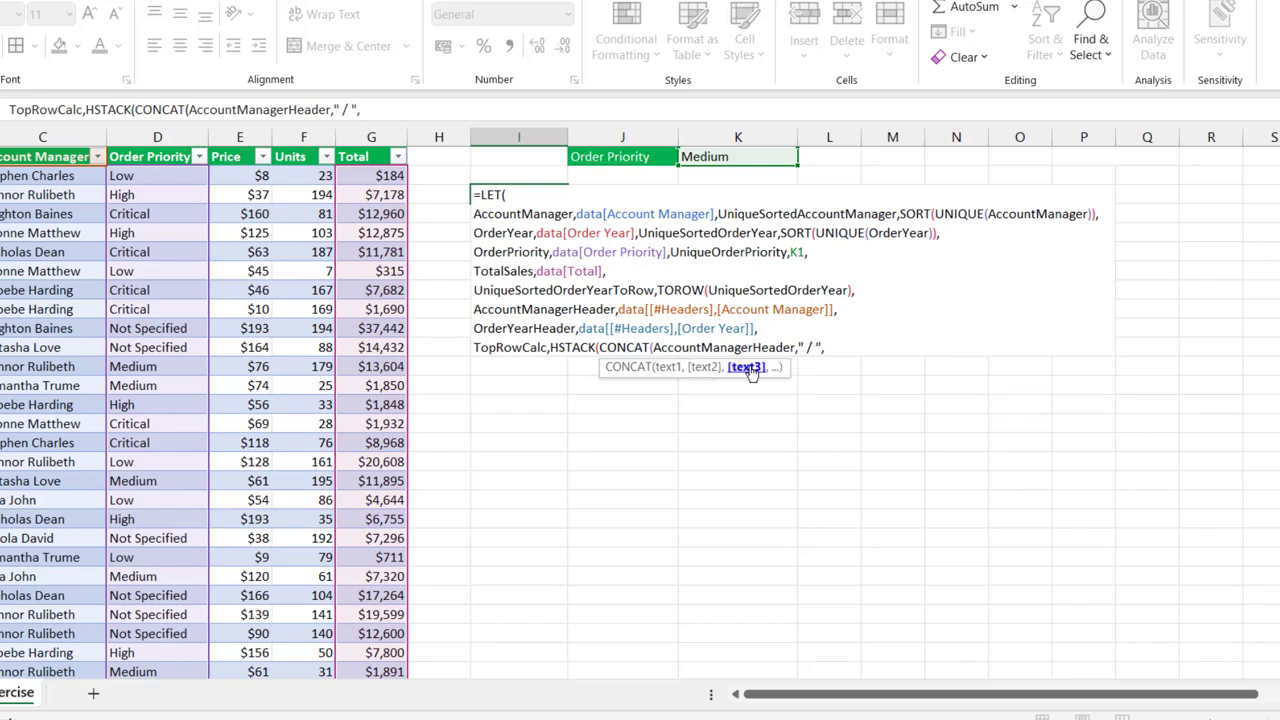
double_click(545, 328)
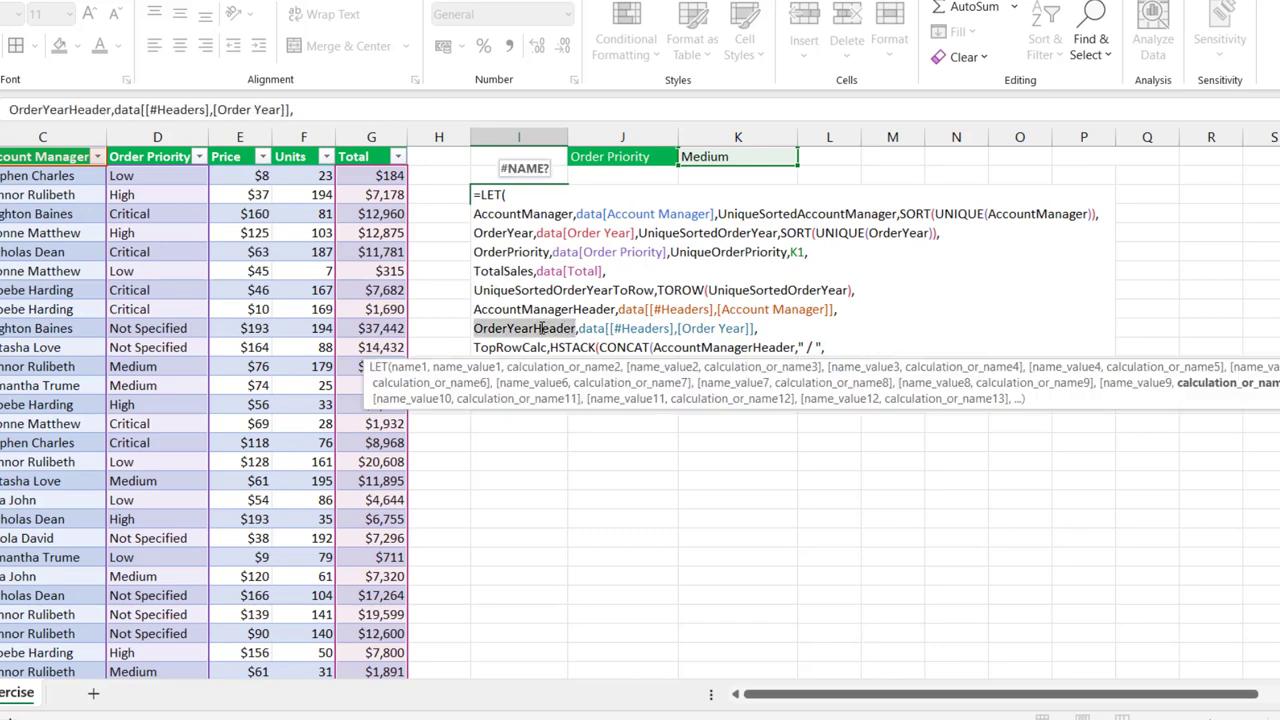
left_click(844, 347)
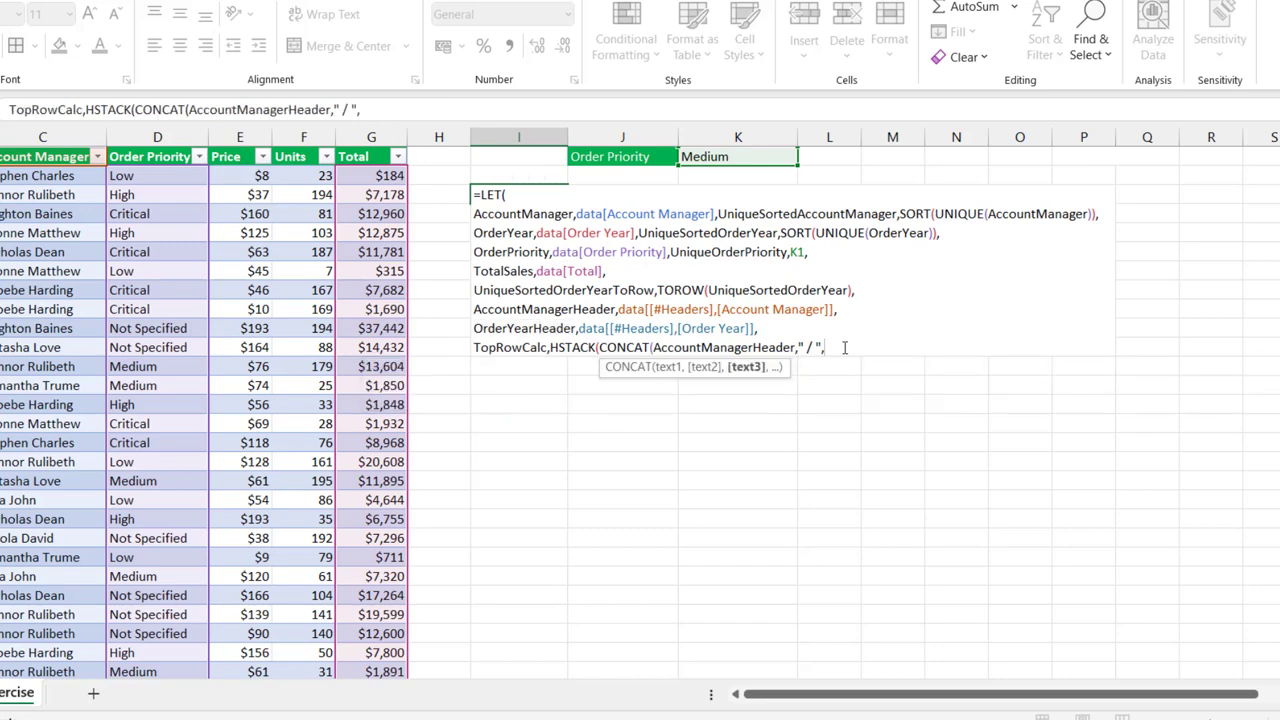
key("ctrl+v")
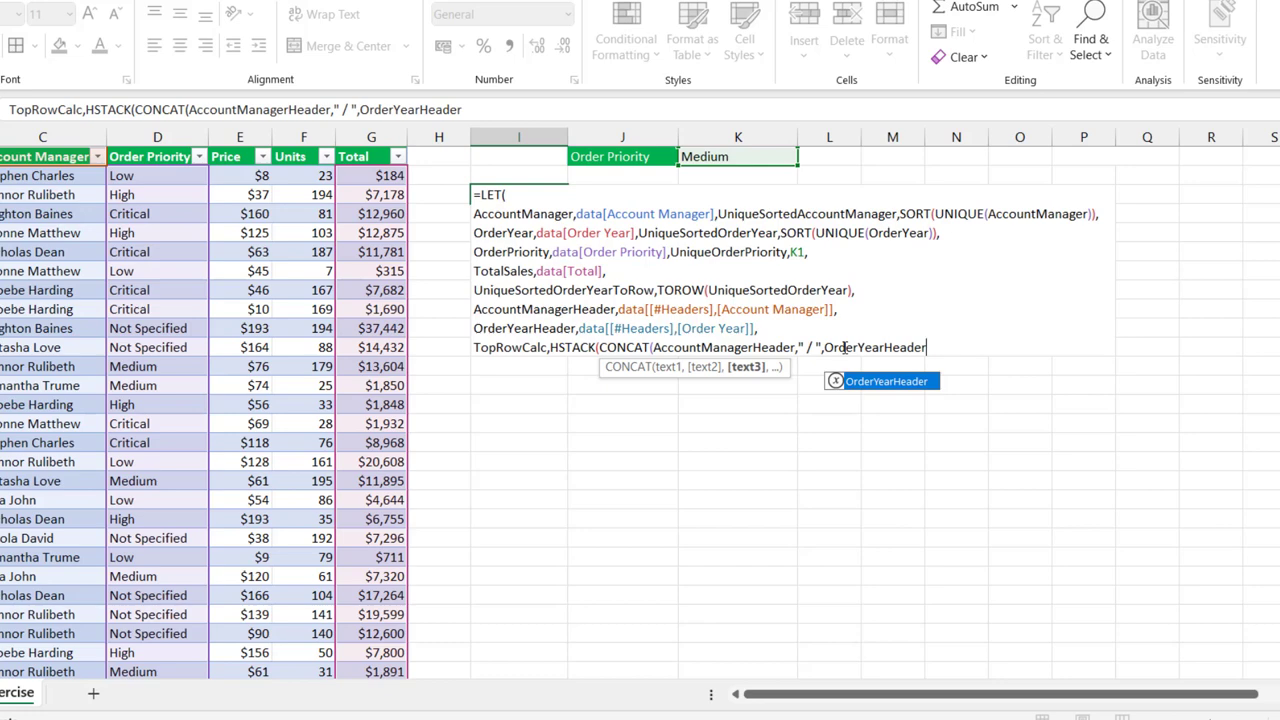
type(")")
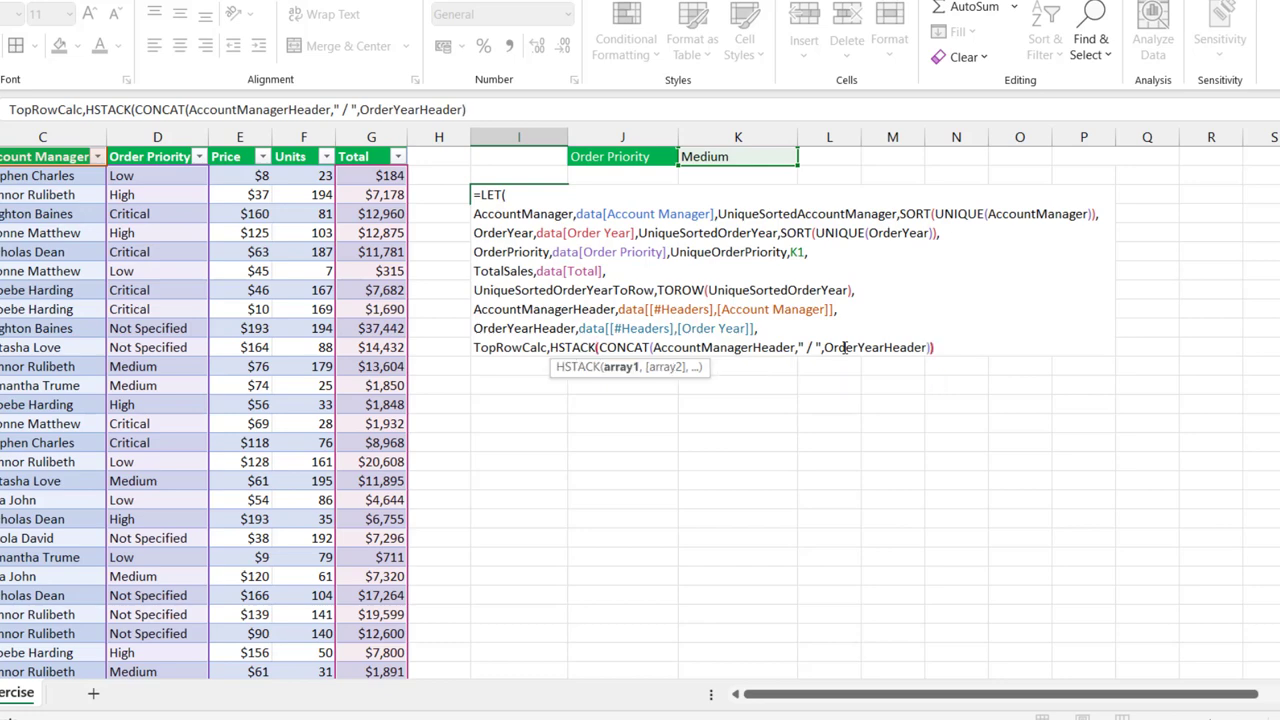
type(")")
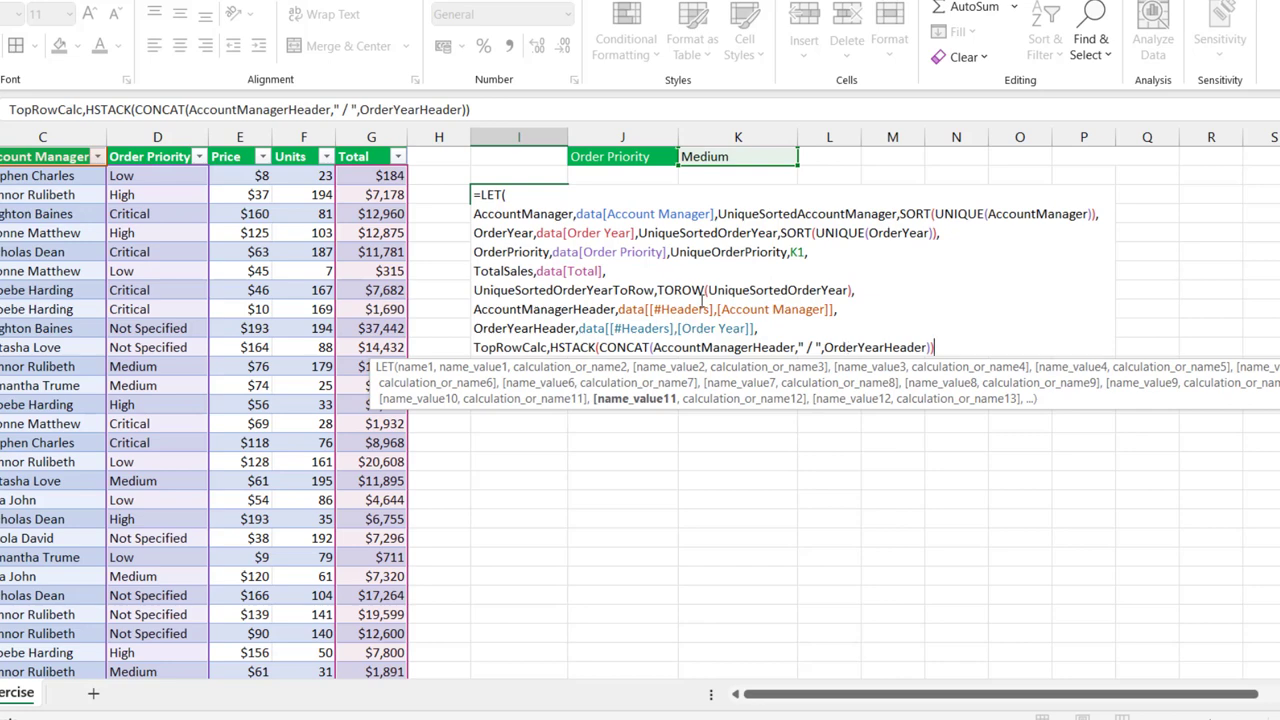
Return TopRowCalc as the LET formula's final result, commit it in I3 and autofit column I to the combined header
type(",")
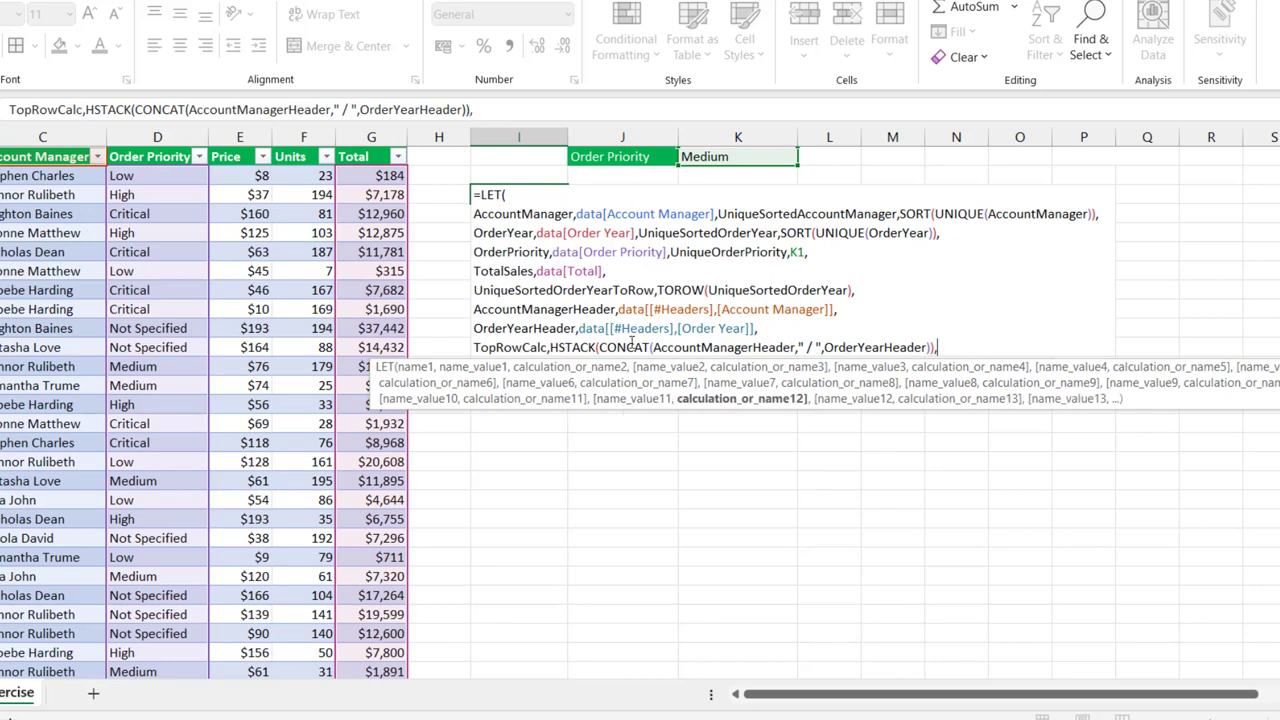
double_click(531, 346)
key("ctrl+c")
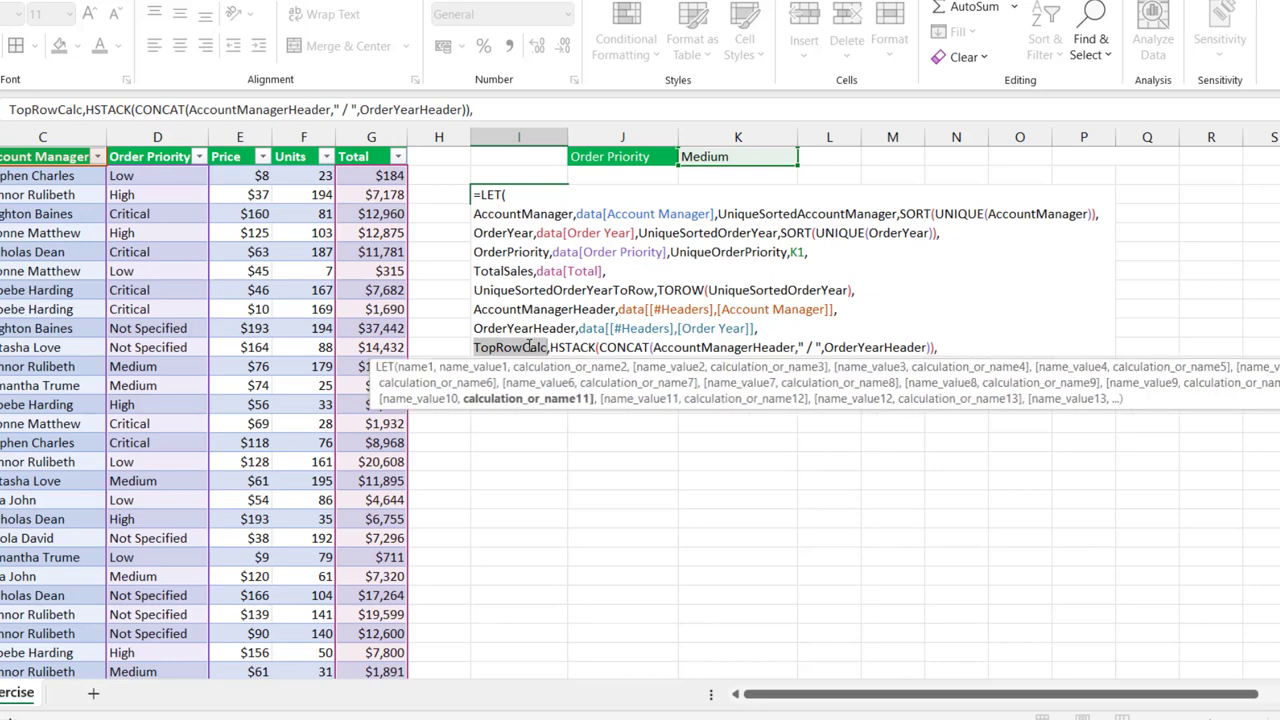
left_click(960, 342)
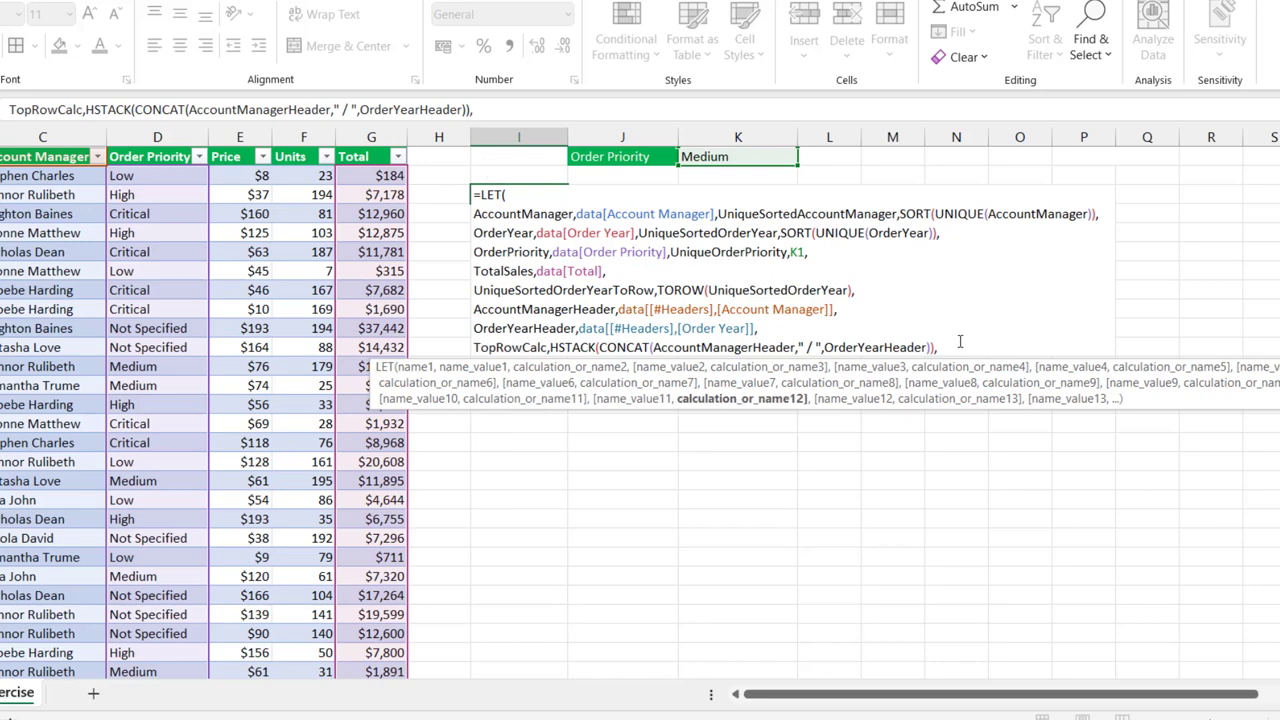
key("ctrl+v")
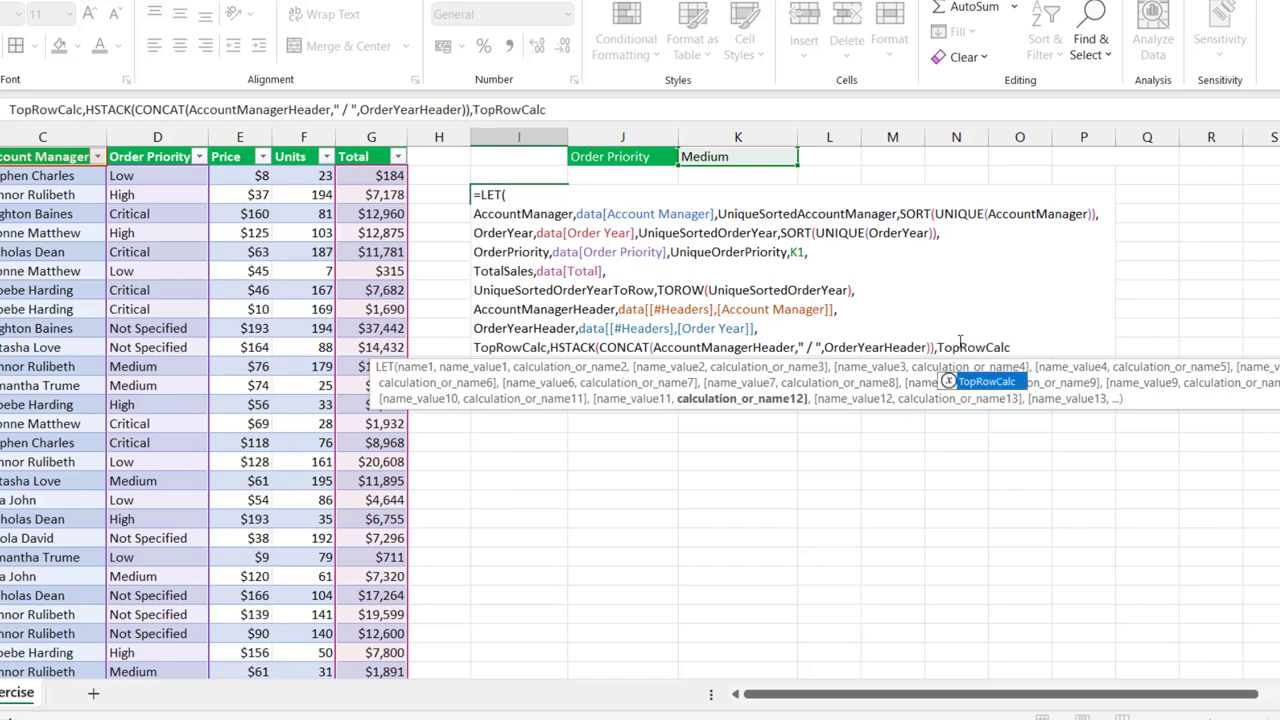
type(")")
key("ctrl+Return")
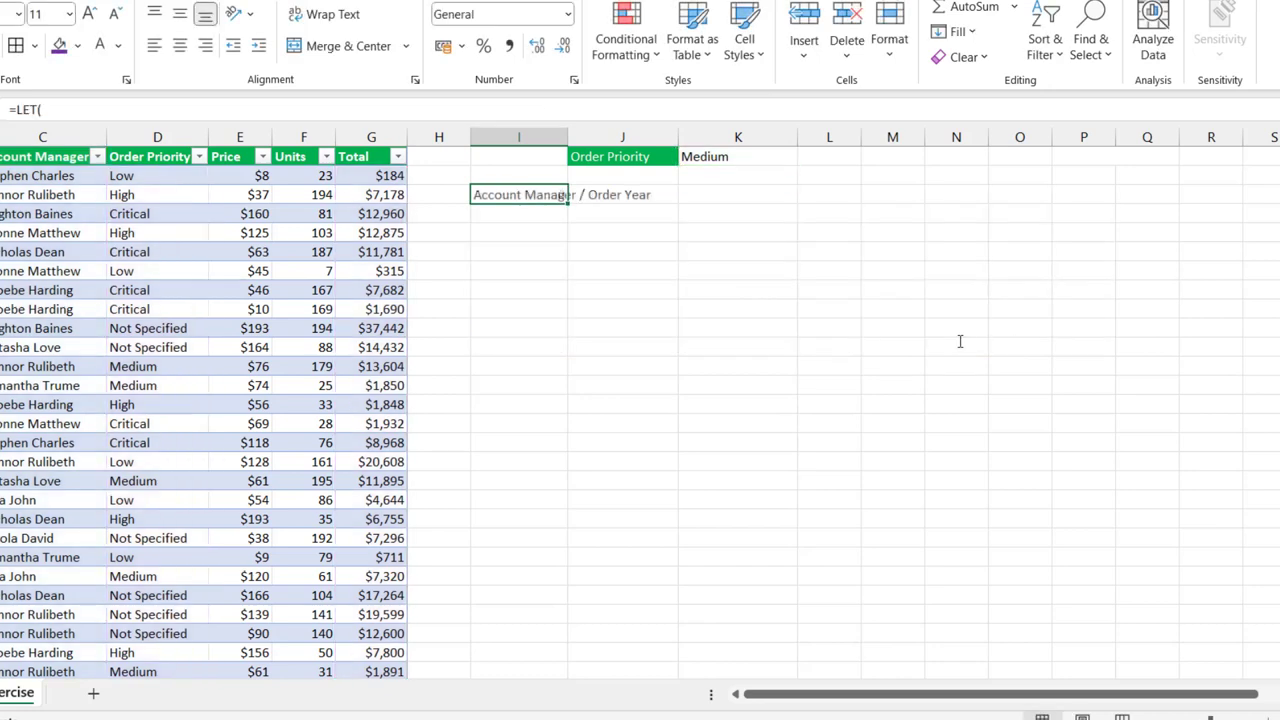
double_click(570, 139)
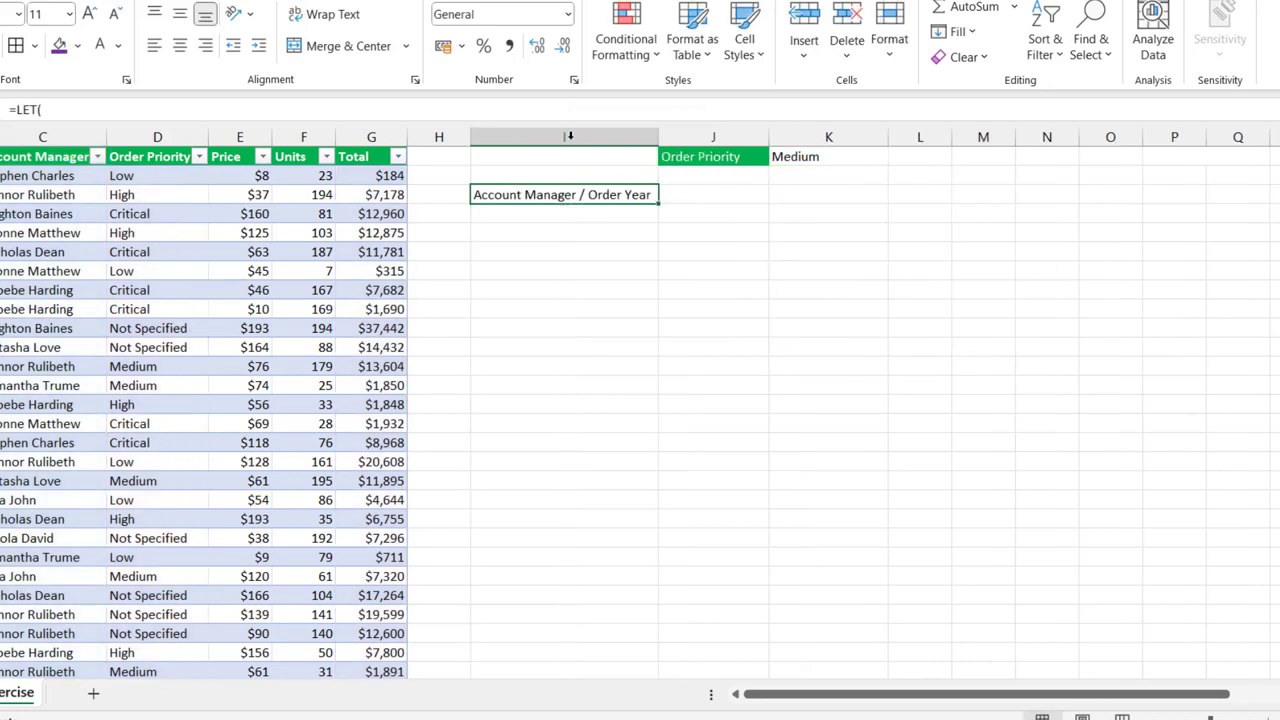
Reopen the I3 formula, add UniqueSortedOrderYearToRow as the second HSTACK array in TopRowCalc after the CONCAT, and commit it
double_click(542, 196)
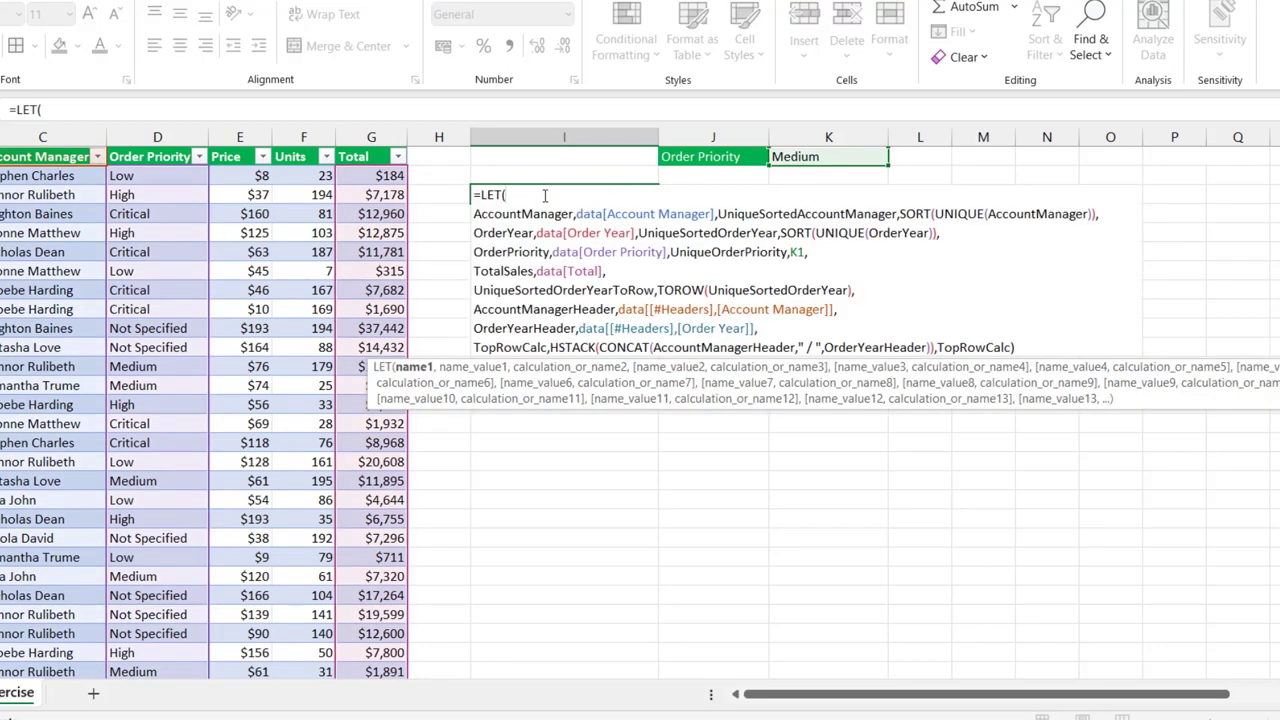
left_click(570, 348)
left_click(620, 347)
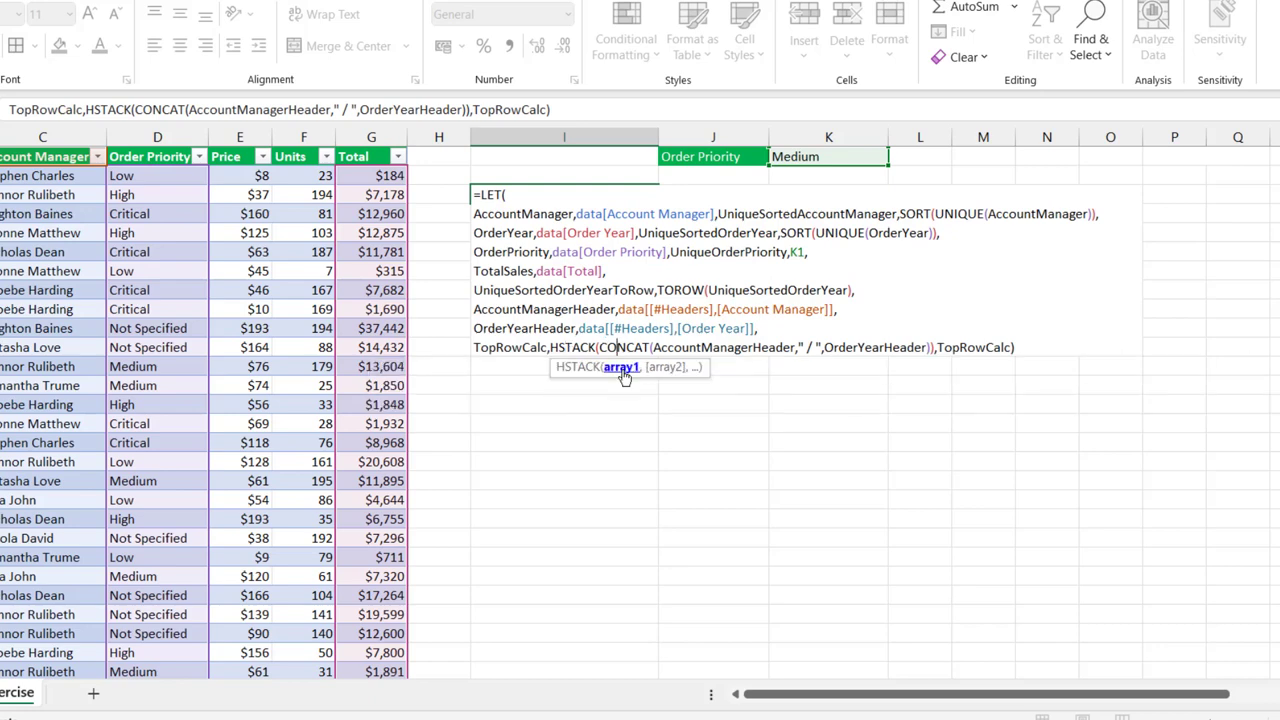
left_click(622, 367)
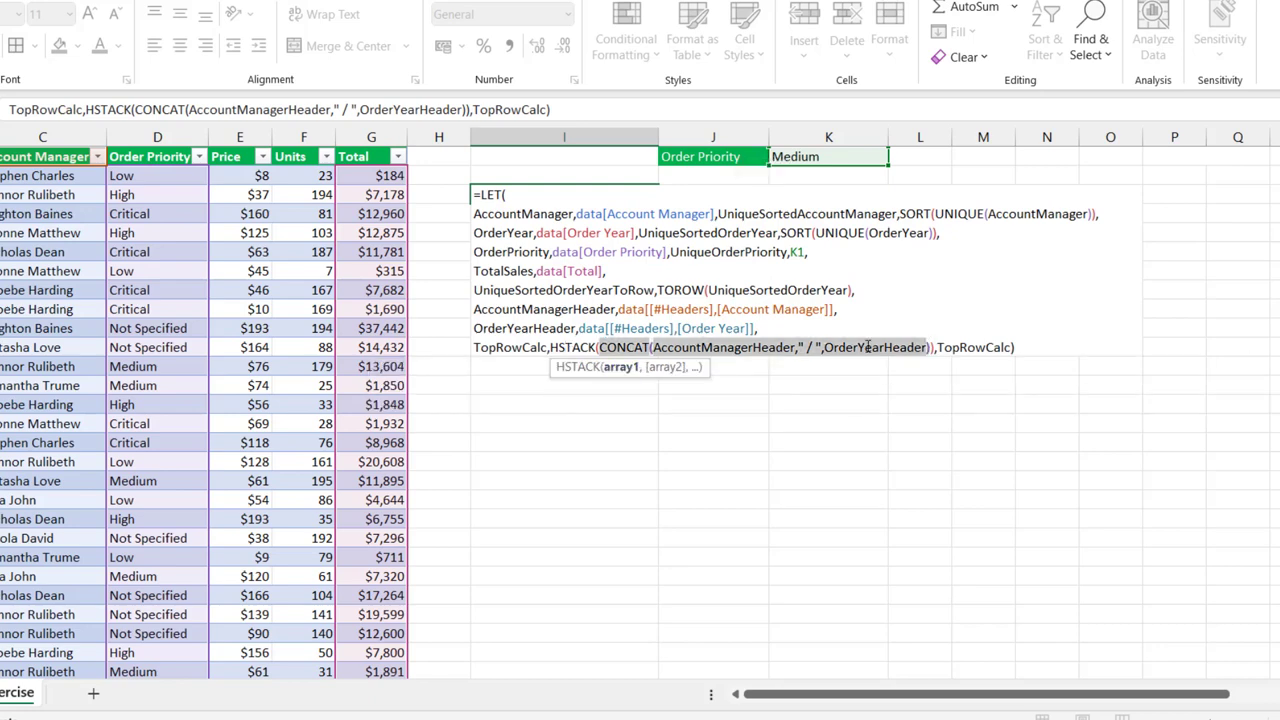
key("Right")
type(",")
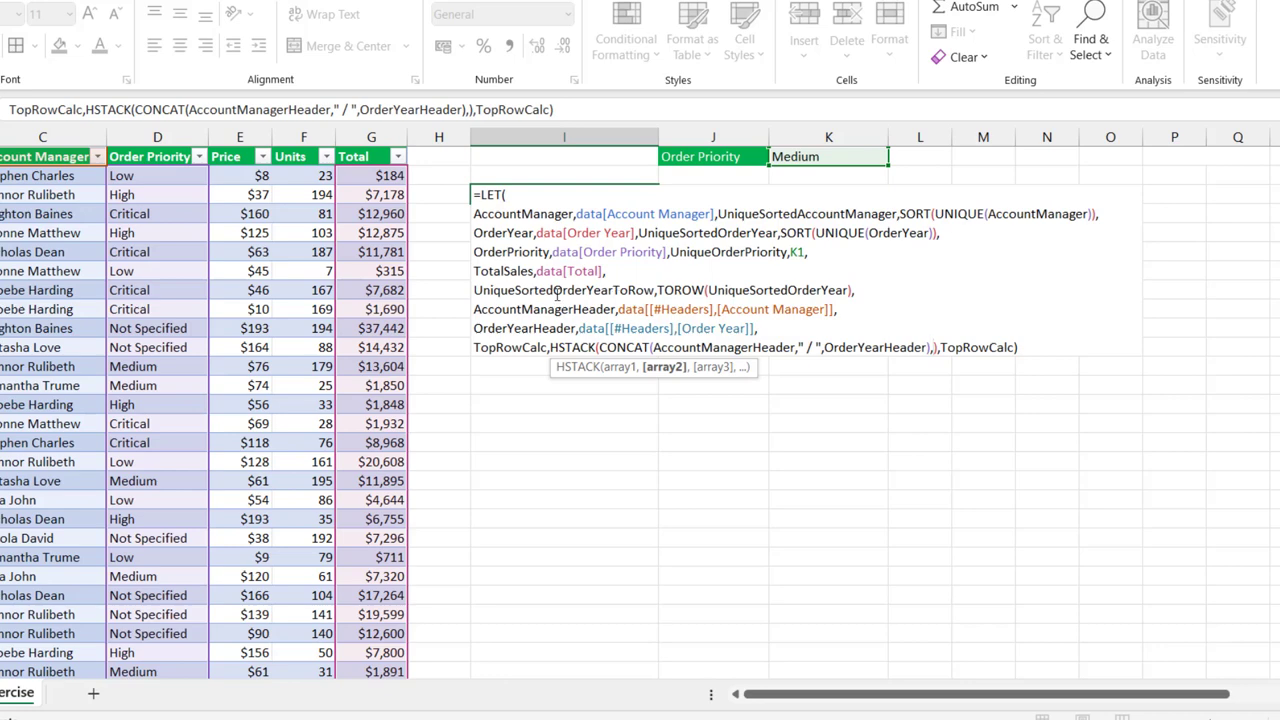
left_click_drag(553, 291, 722, 291)
double_click(524, 289)
key("ctrl+c")
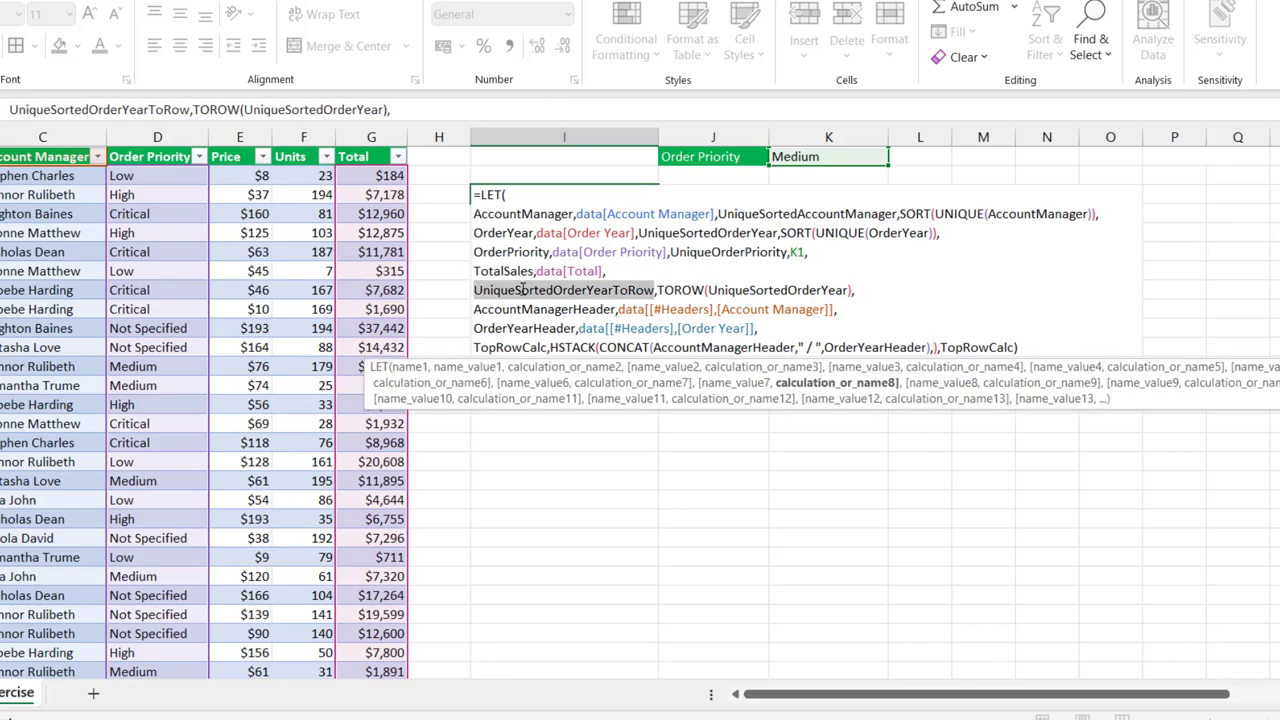
left_click(933, 347)
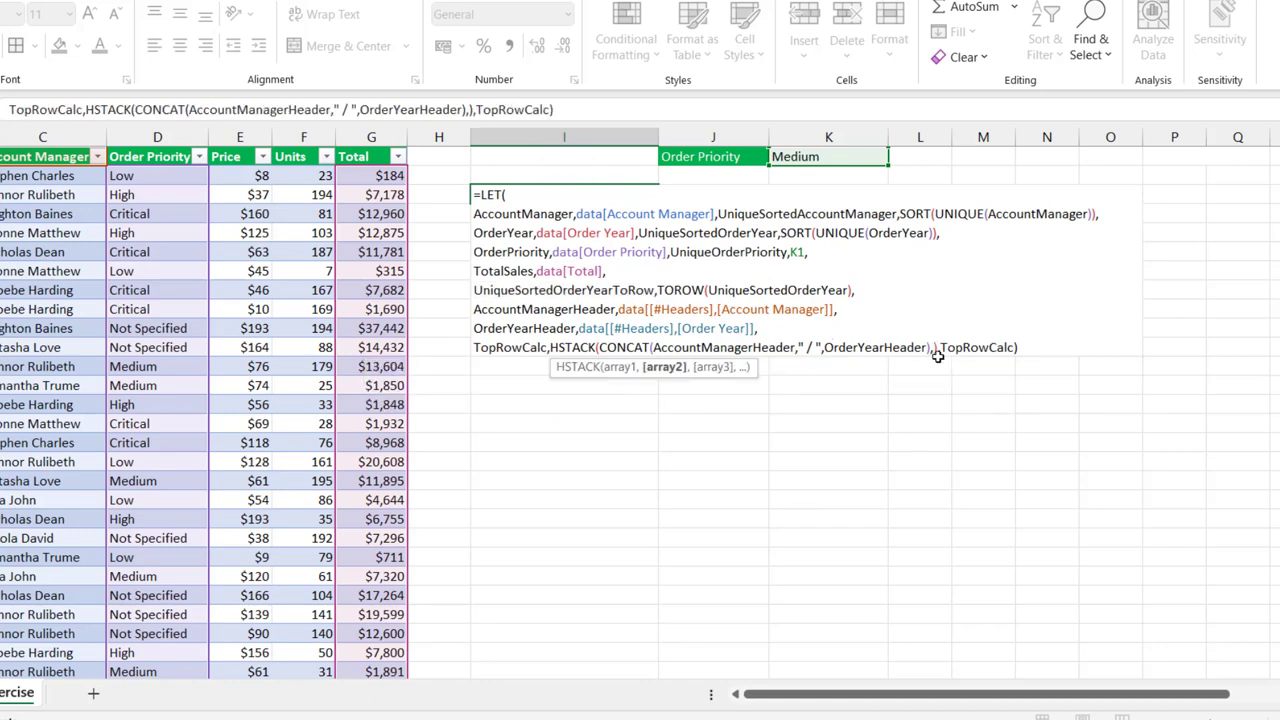
key("ctrl+v")
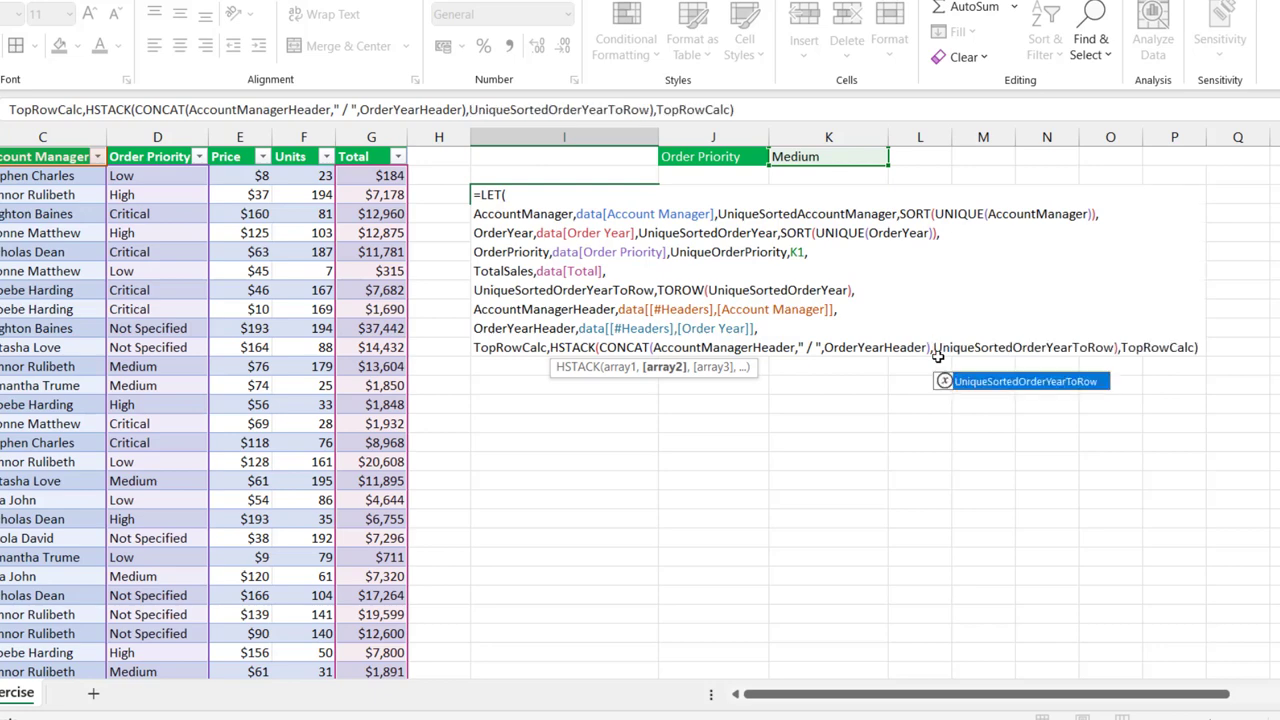
key("ctrl+Return")
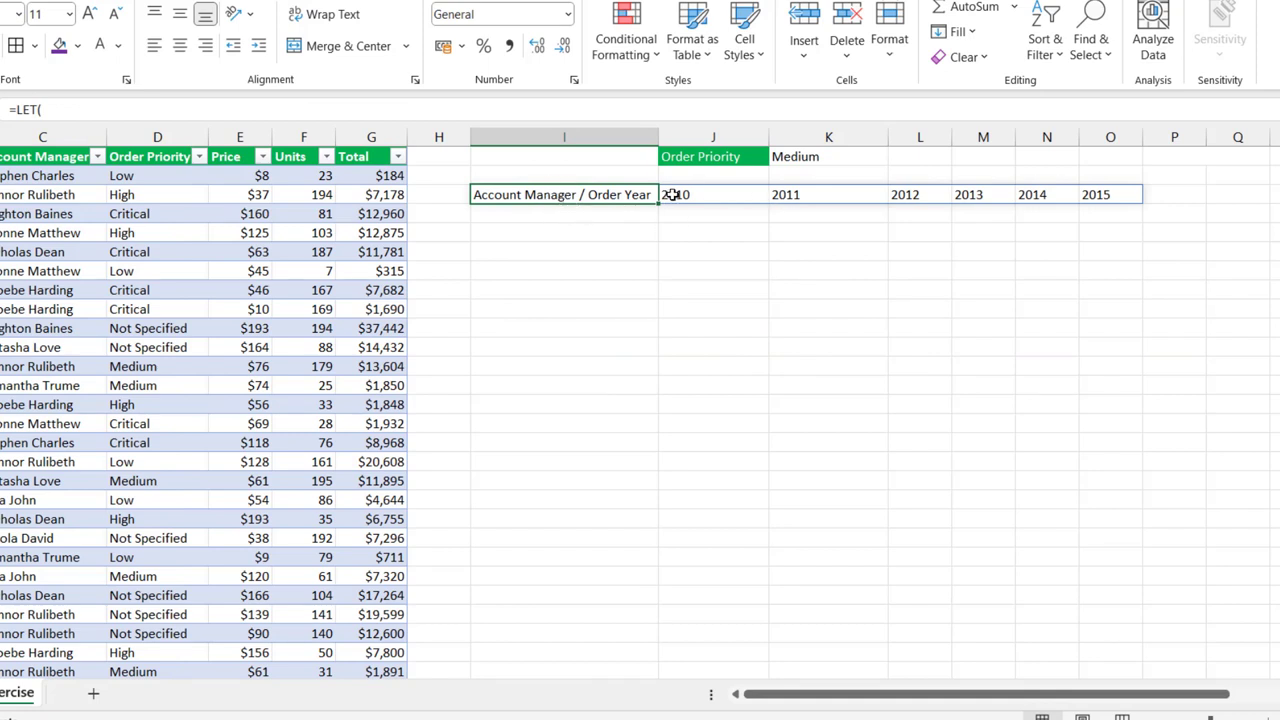
Reopen the I3 formula, remove the final TopRowCalc result with its closing parenthesis, and declare the name MiddleCalc on a new line
double_click(524, 196)
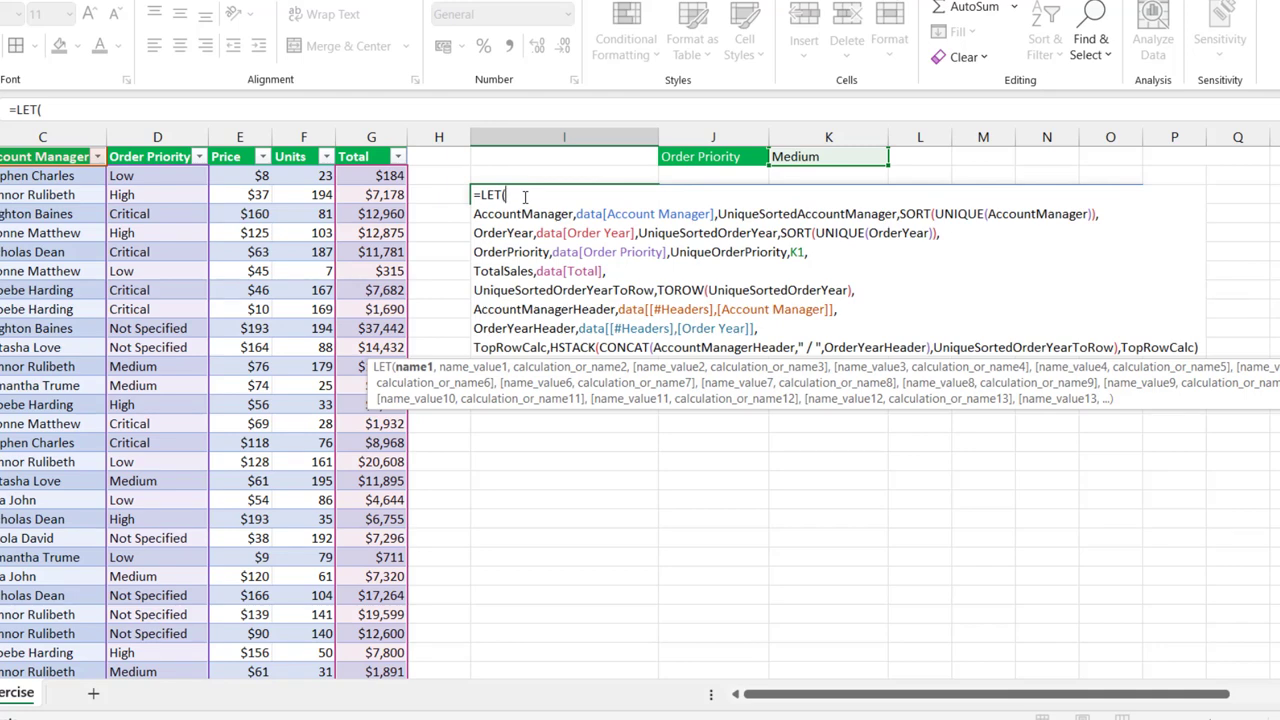
double_click(1143, 347)
key("shift+Right")
key("BackSpace")
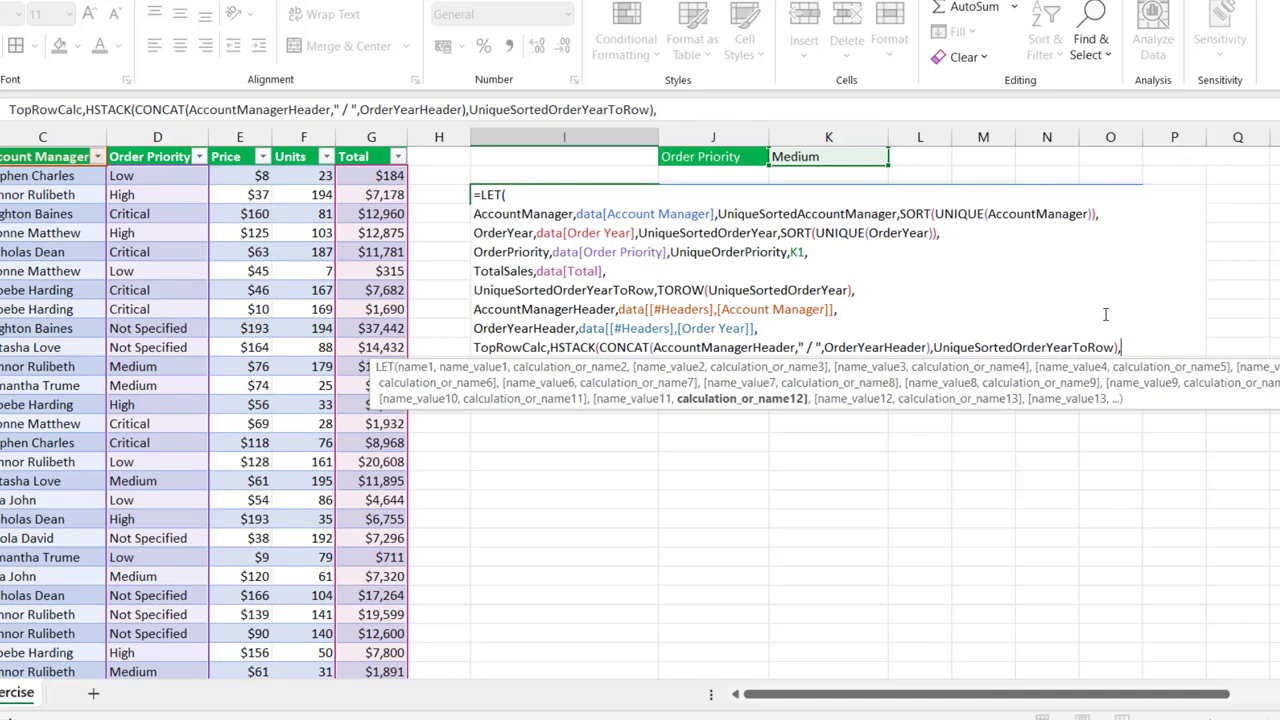
key("alt+Return")
type("Mid")
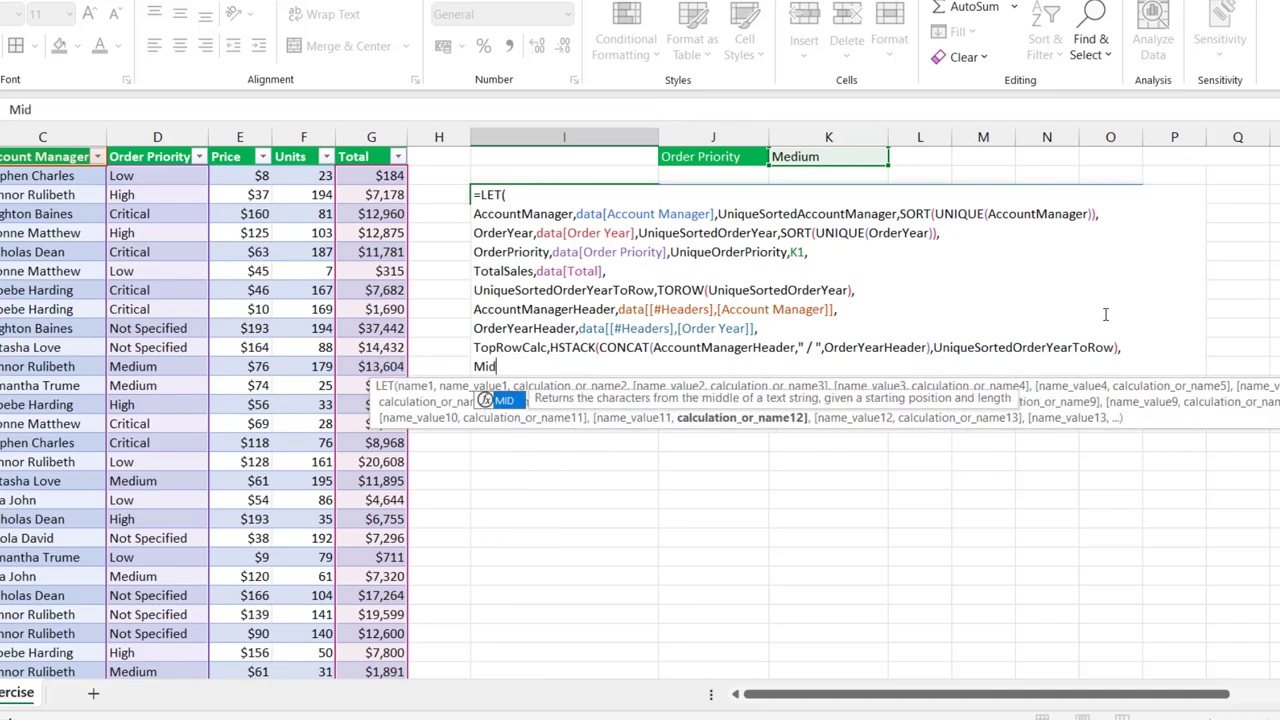
type("dleCalc,")
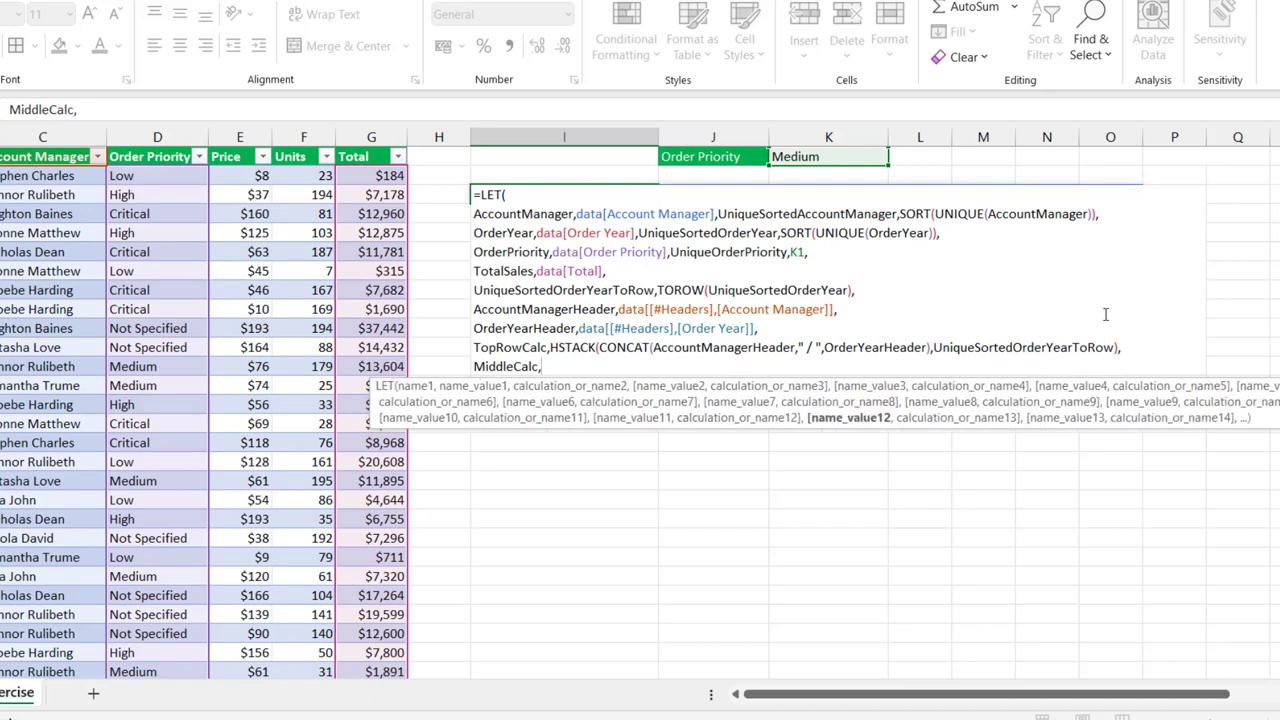
Define MiddleCalc's value as HSTACK with UniqueSortedAccountManager as its first array and close the function
type("hst")
key("Tab")
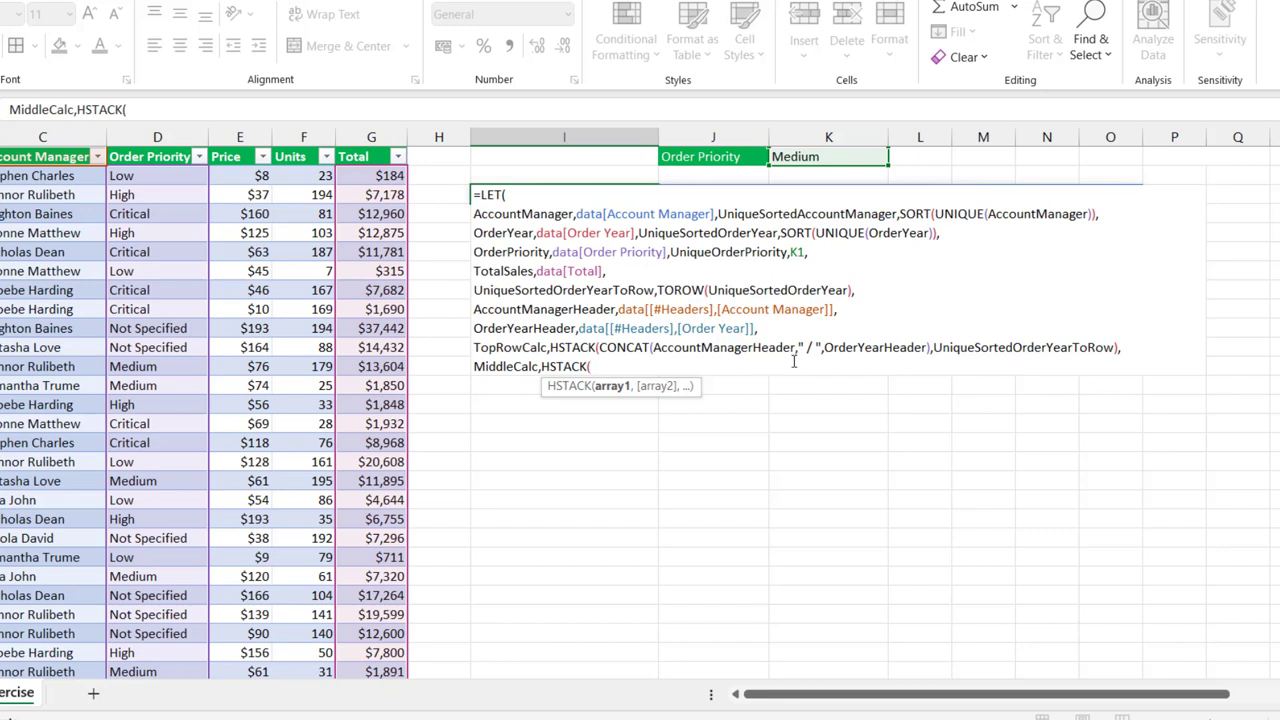
double_click(793, 215)
key("ctrl+c")
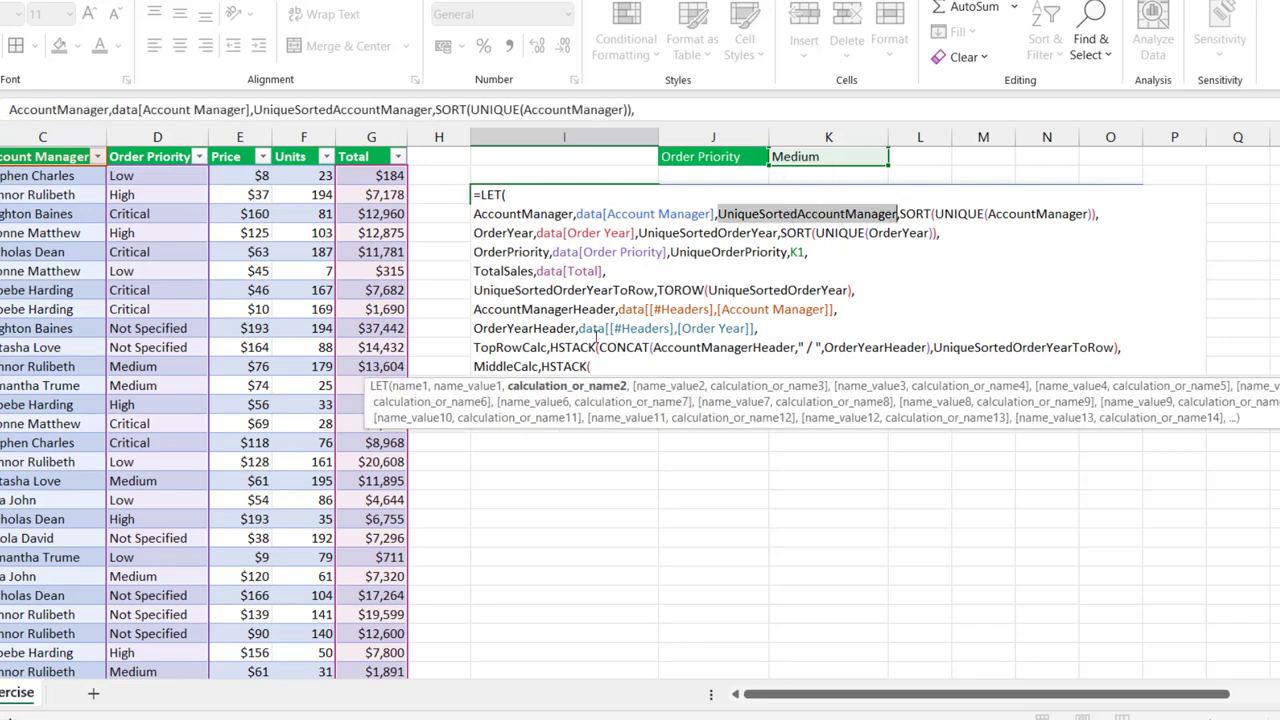
left_click(600, 367)
key("ctrl+v")
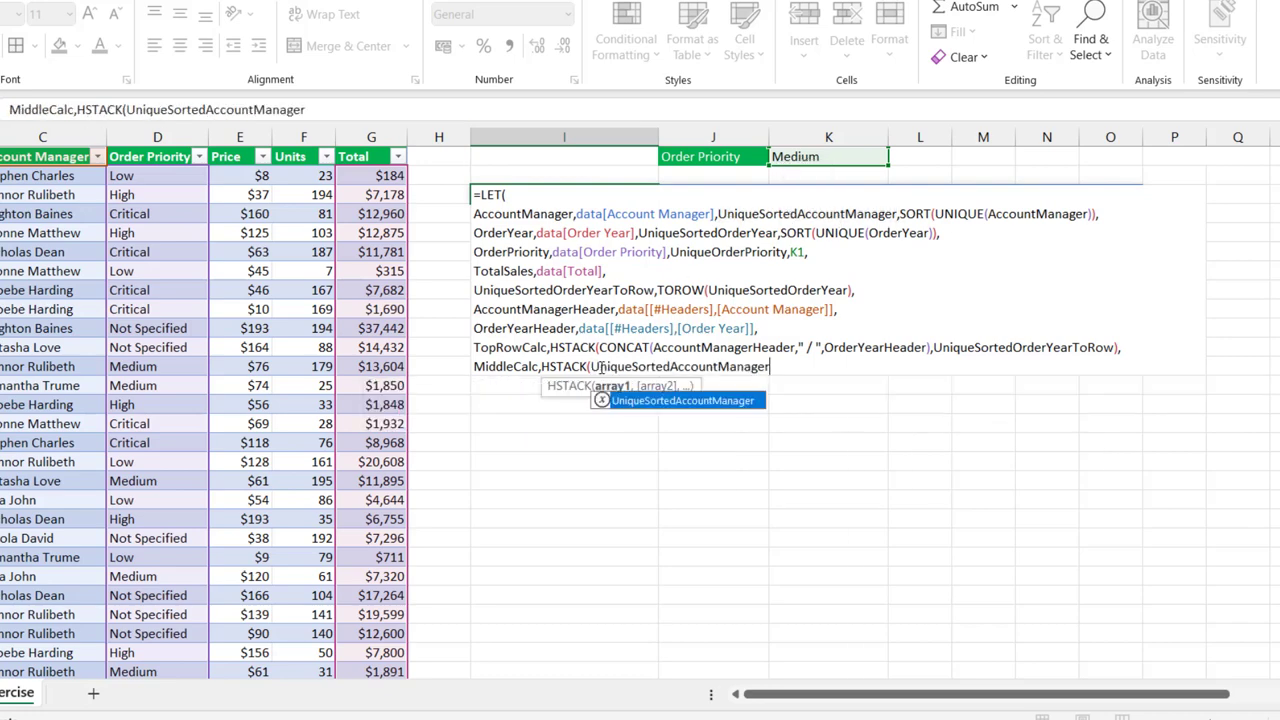
type(")")
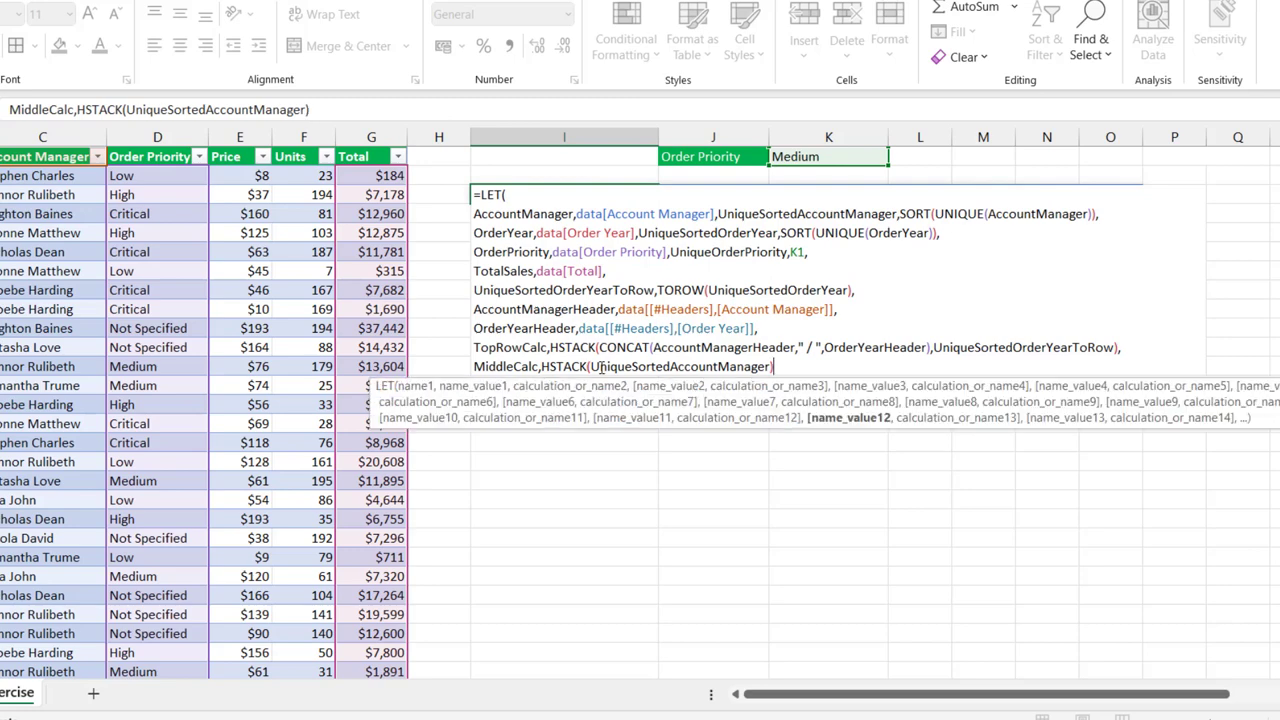
Return MiddleCalc as the LET formula's final result and commit the formula in I3
type(",")
double_click(497, 367)
key("ctrl+c")
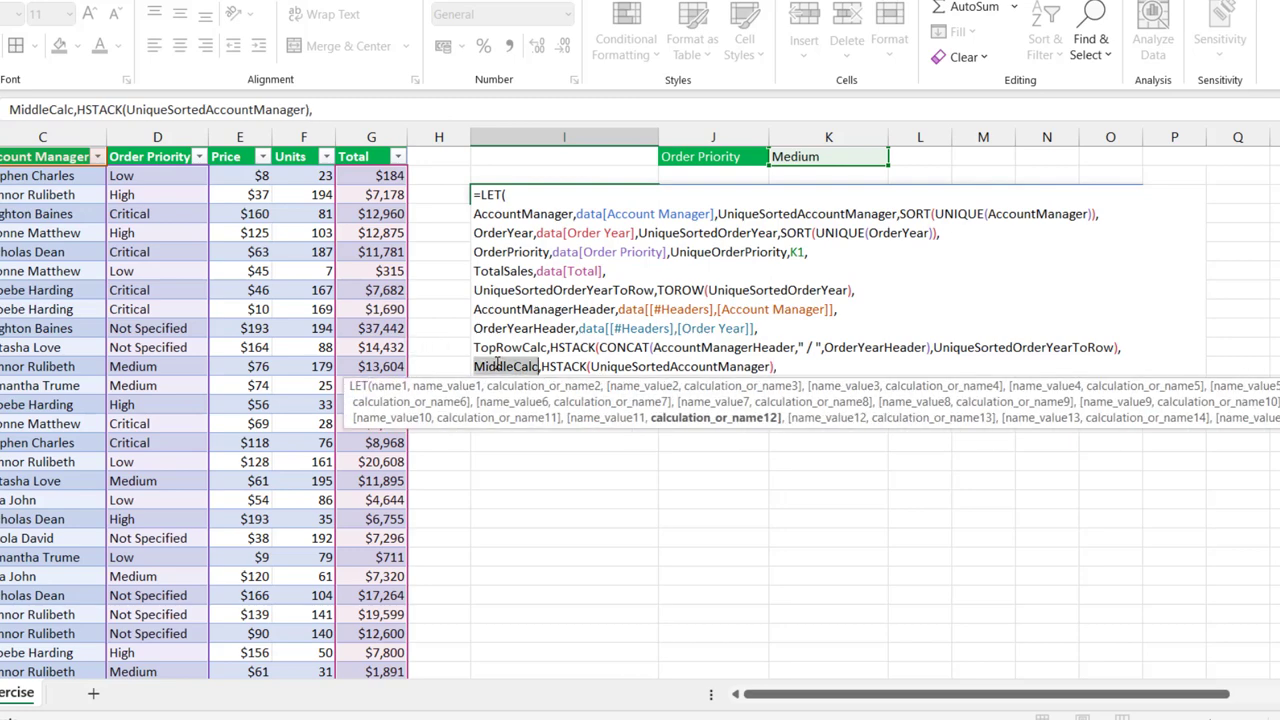
left_click(785, 366)
key("ctrl+v")
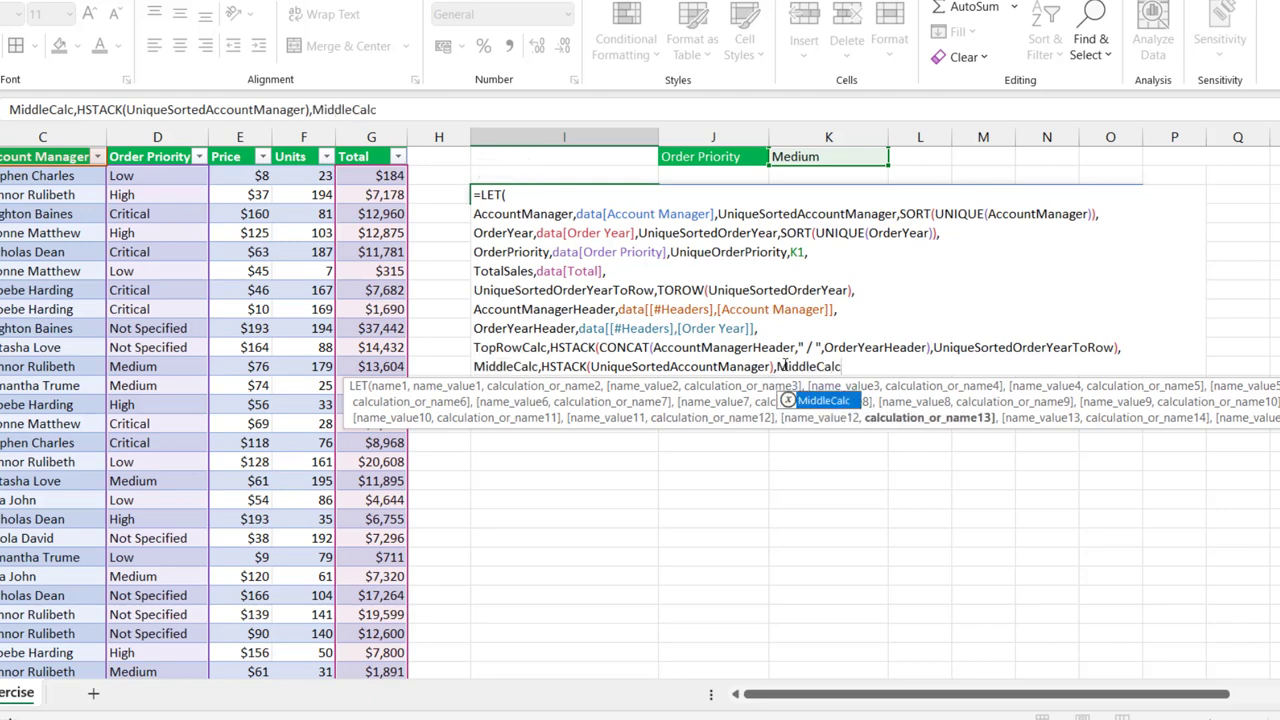
type(")")
key("ctrl+Return")
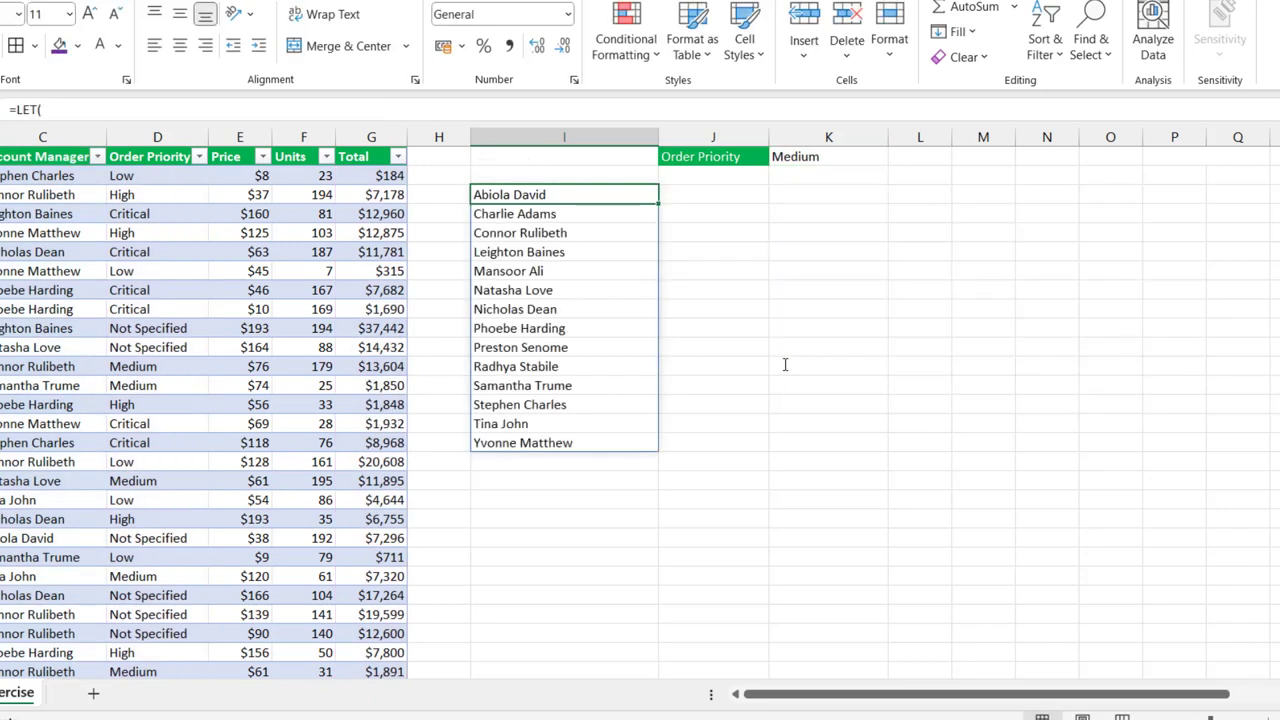
Reopen the I3 formula and insert an empty SUMIFS() as the second HSTACK array in MiddleCalc after UniqueSortedAccountManager
double_click(565, 198)
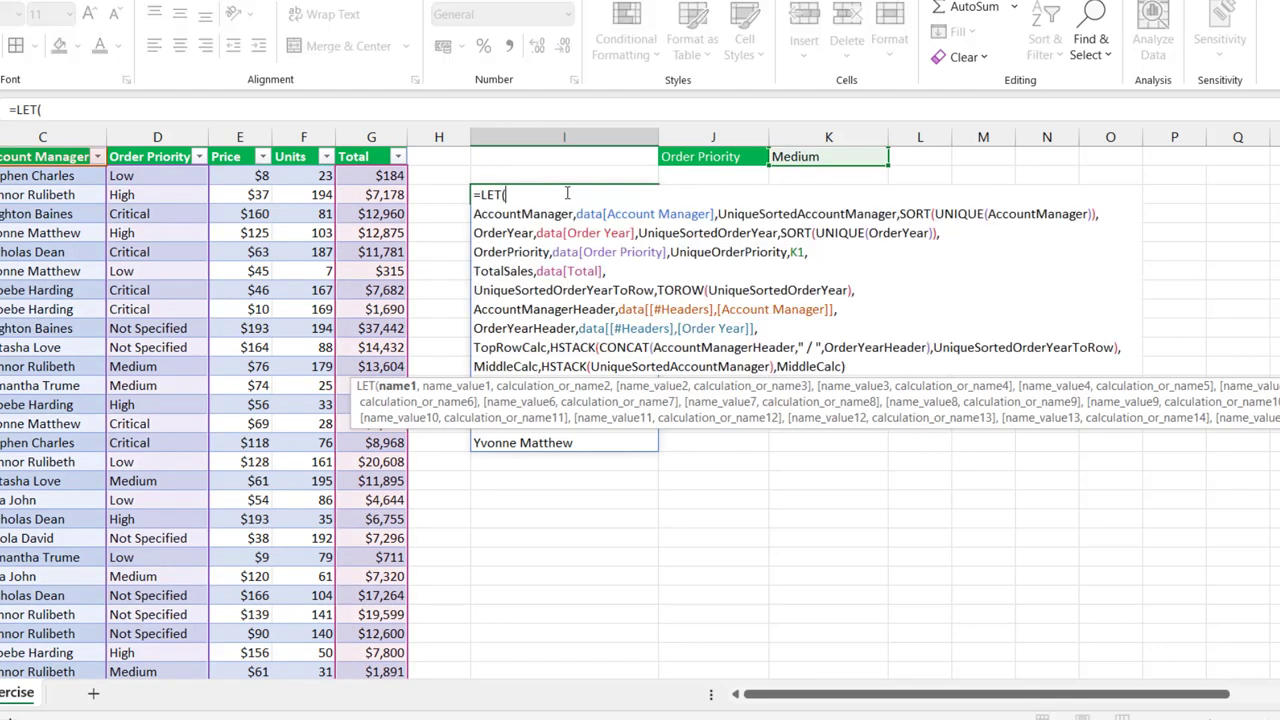
left_click(771, 367)
type(",")
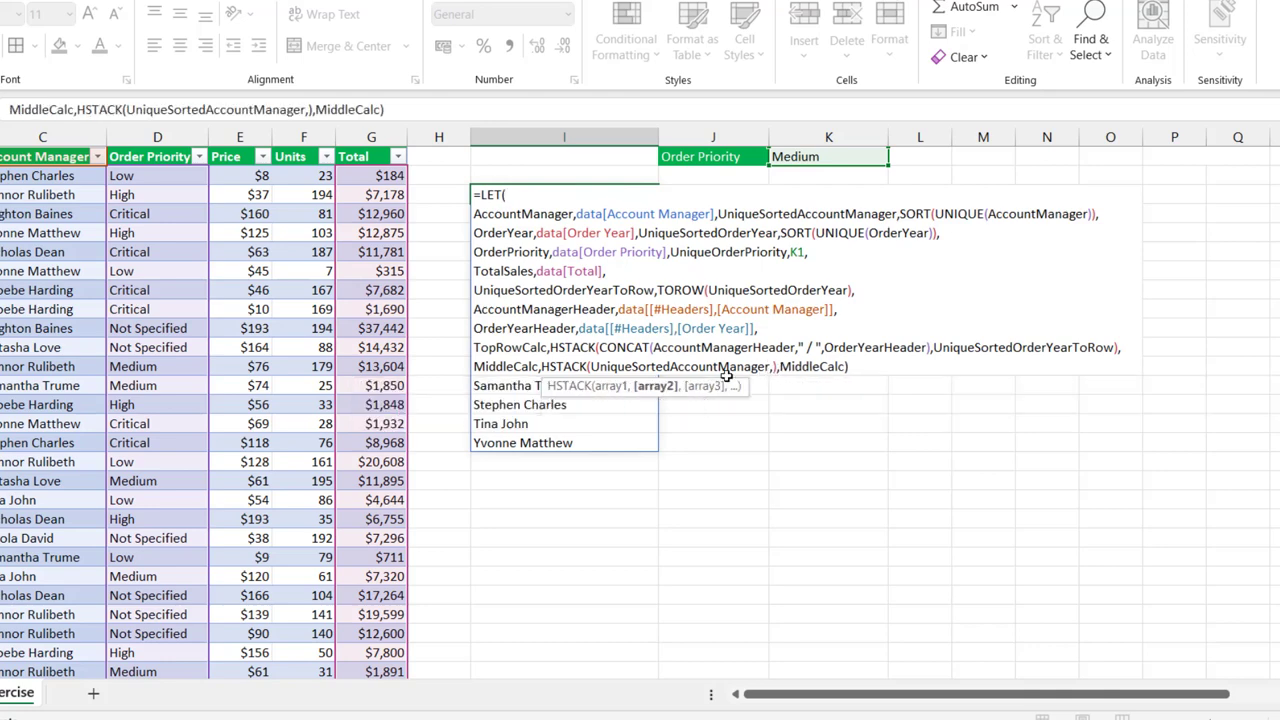
left_click(610, 386)
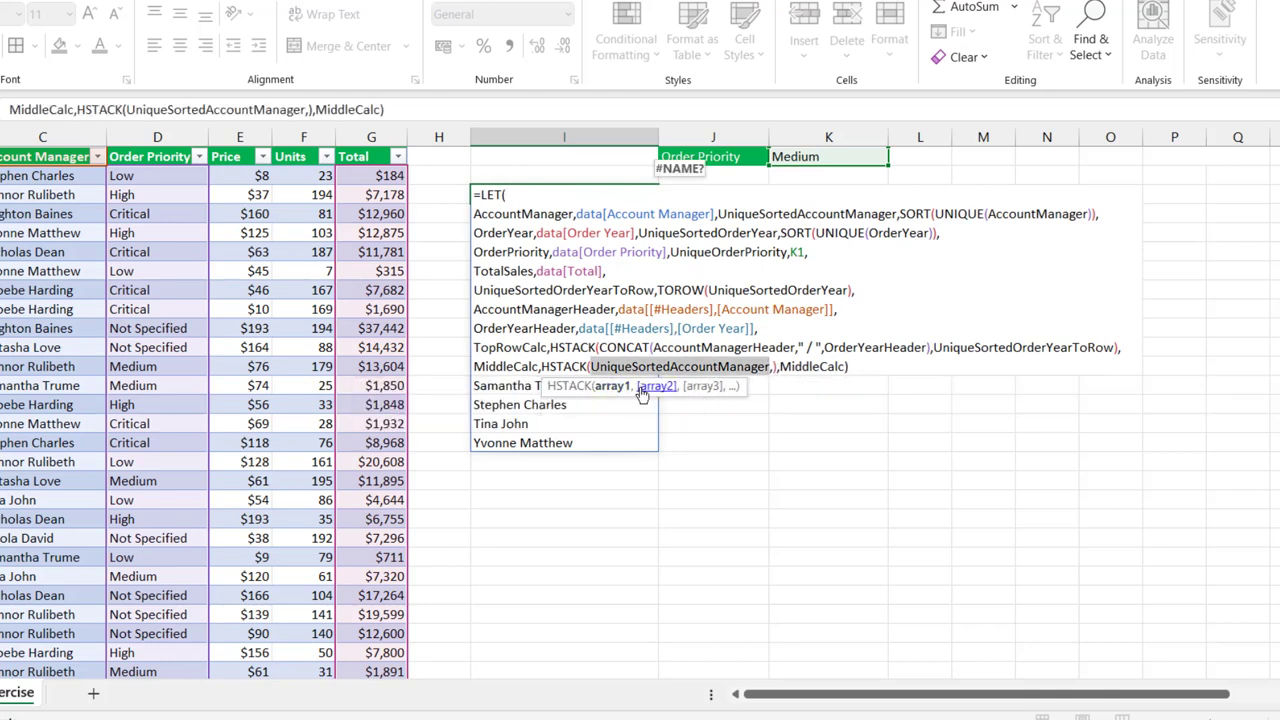
left_click(652, 386)
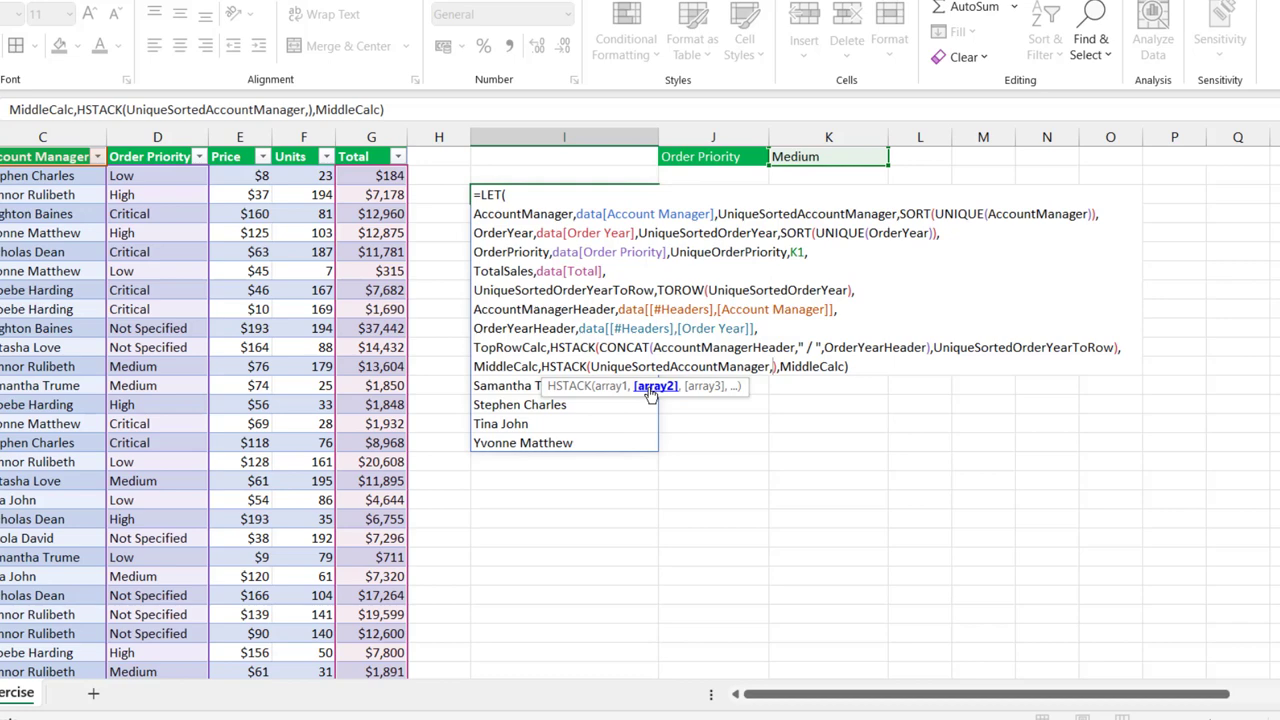
type("sumif")
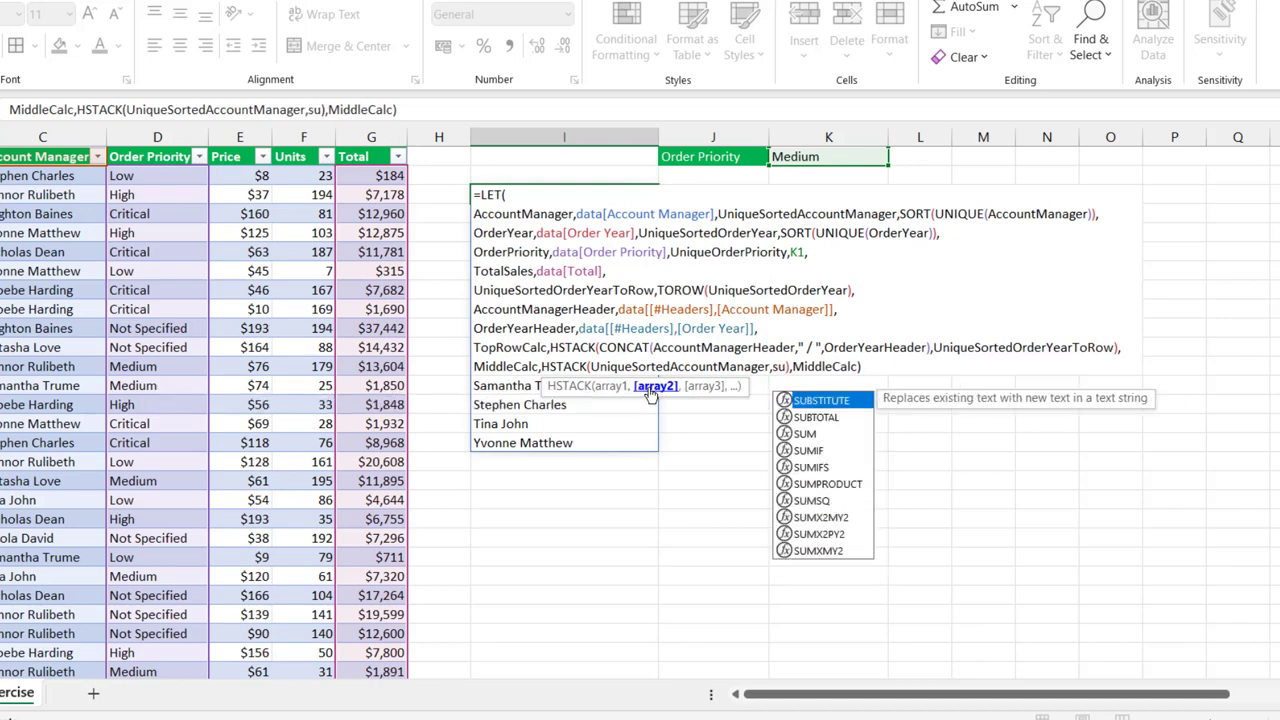
type("s")
key("Tab")
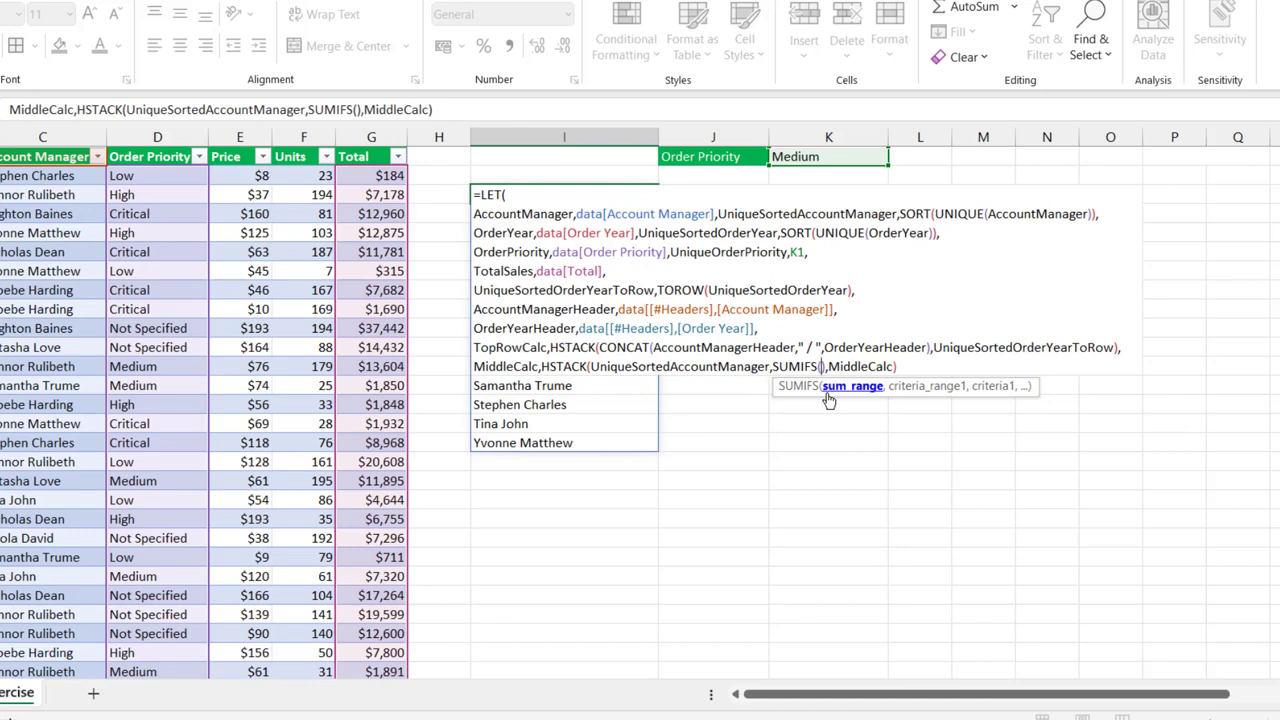
type(")")
key("Left")
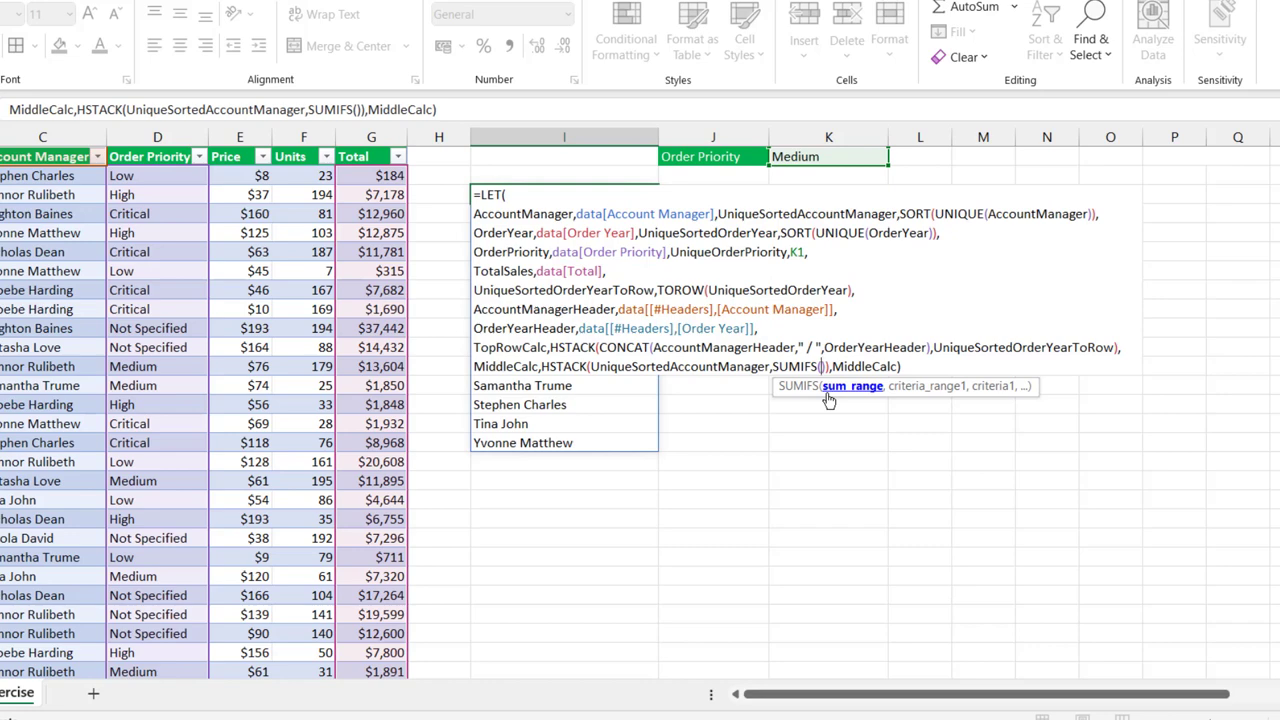
Enter TotalSales as the SUMIFS sum range and highlight its data[Total] definition in the formula
type("TT")
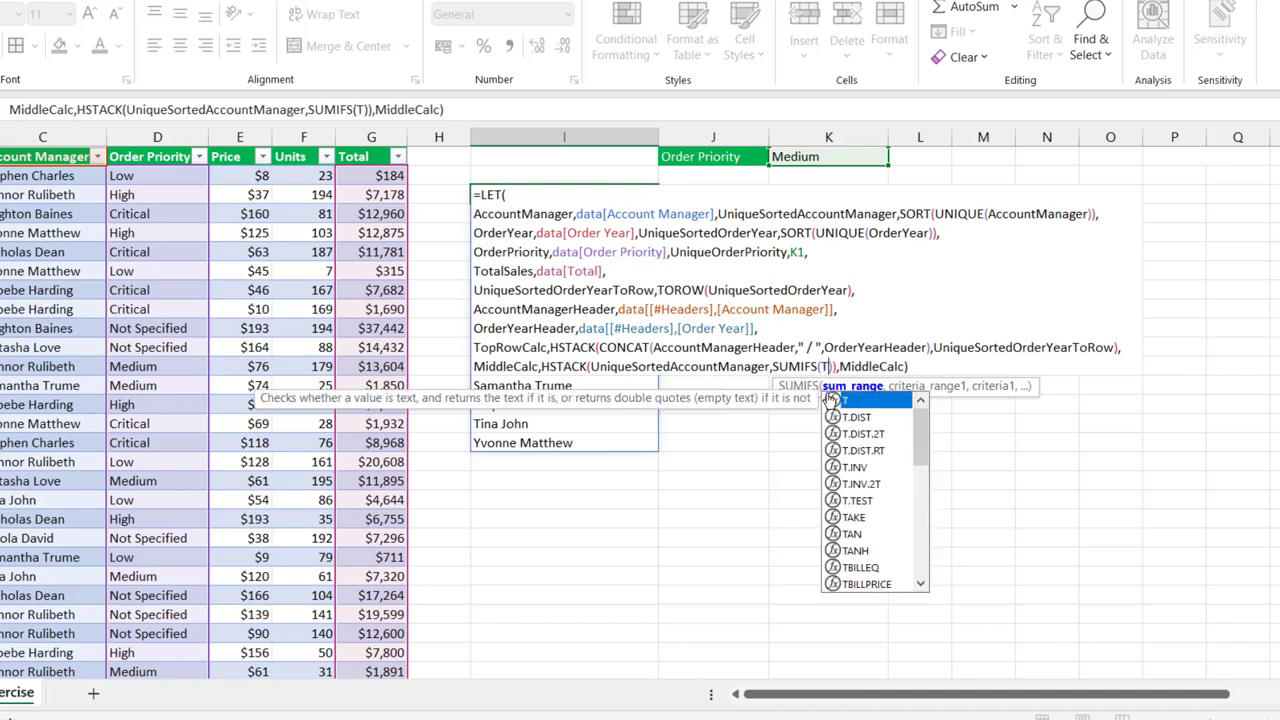
key("BackSpace")
type("o")
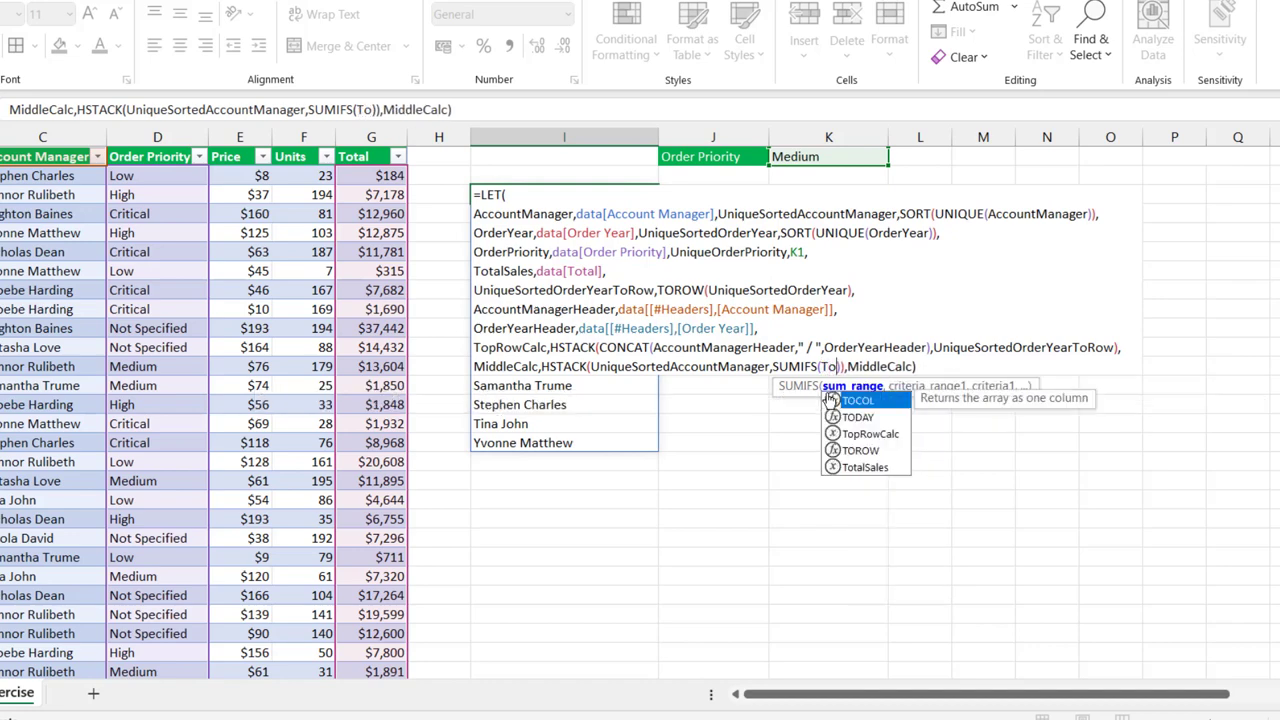
key("Down")
key("Down")
key("Down")
key("Down")
key("Tab")
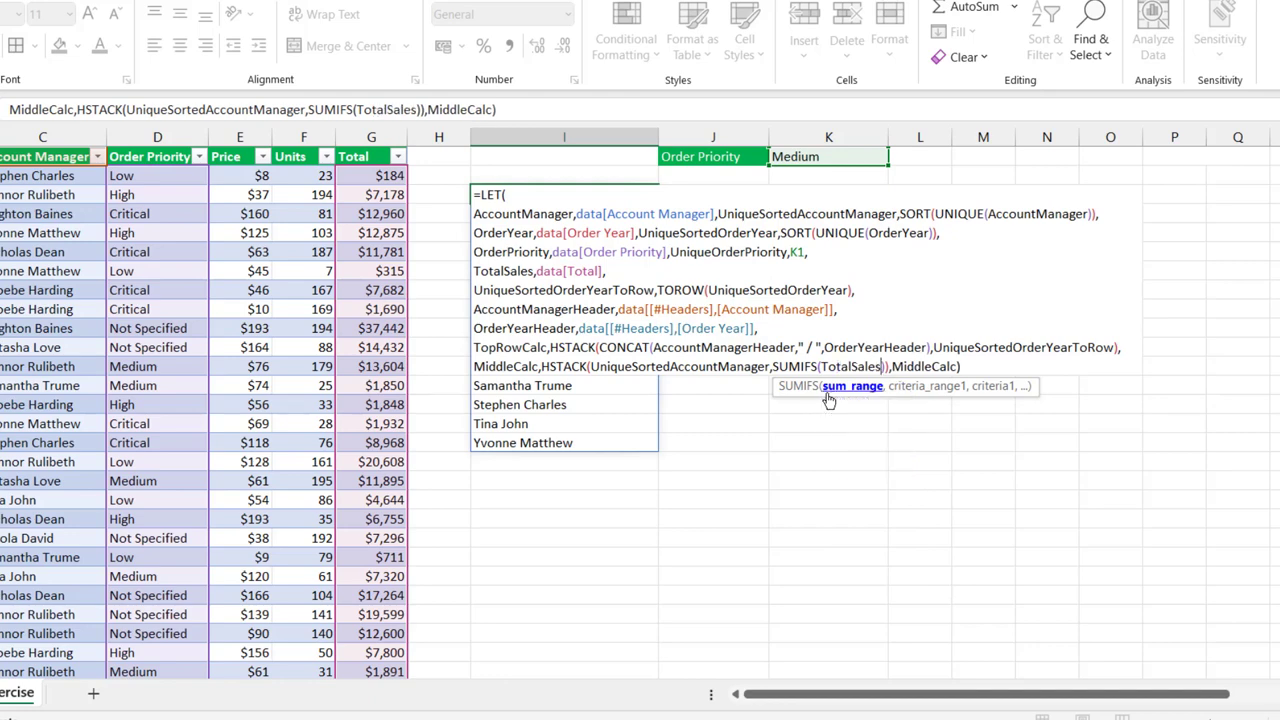
left_click_drag(495, 270, 603, 271)
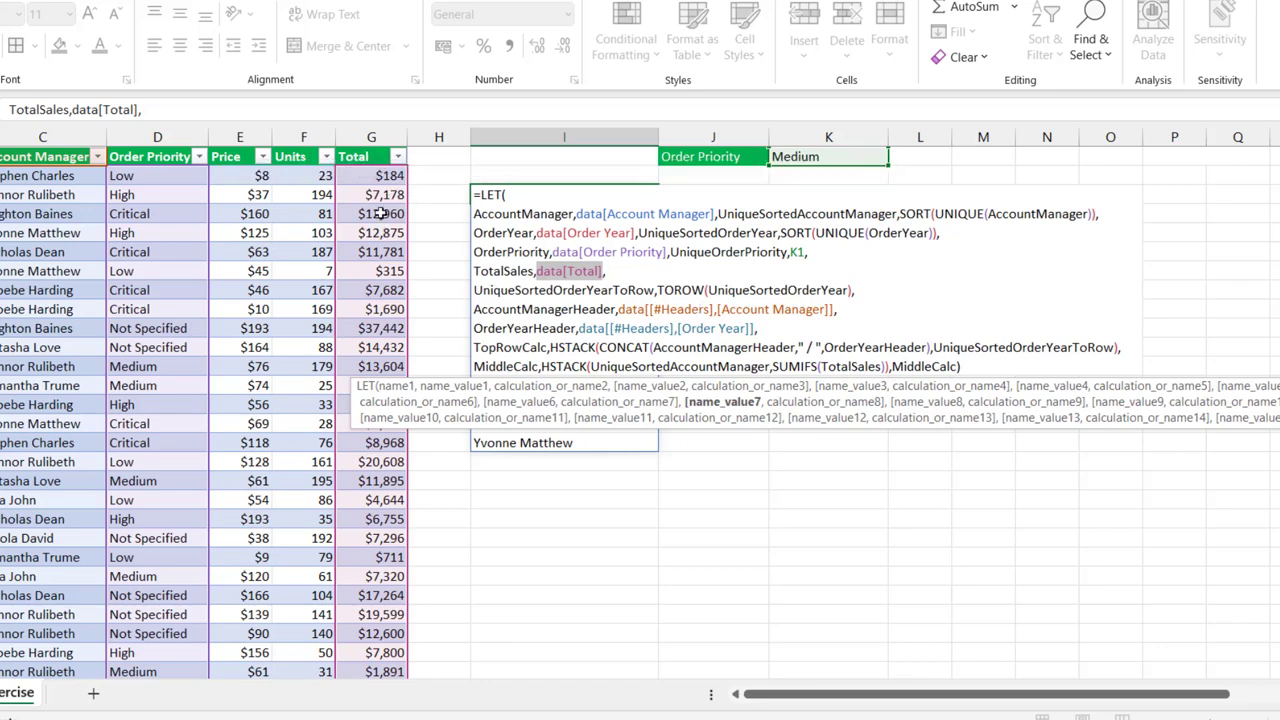
Add AccountManager as the first SUMIFS criteria range after TotalSales and highlight its definition in the formula
left_click(882, 368)
type(",")
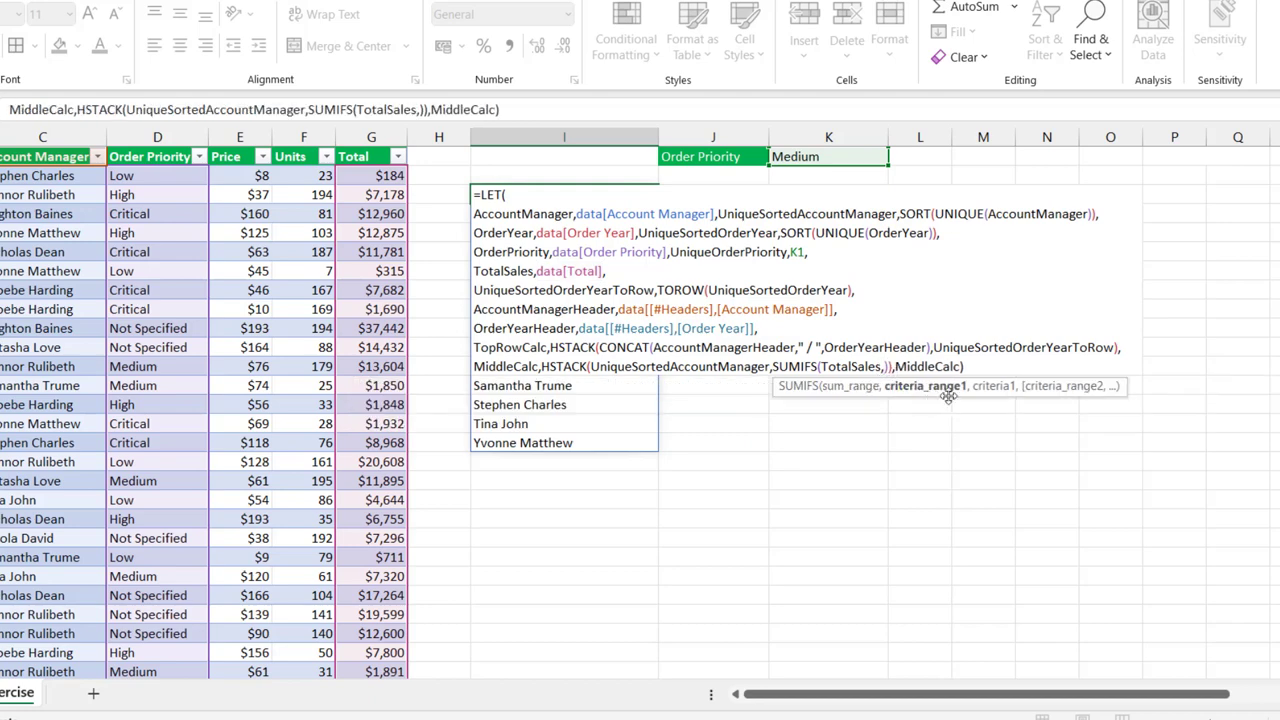
type("acc")
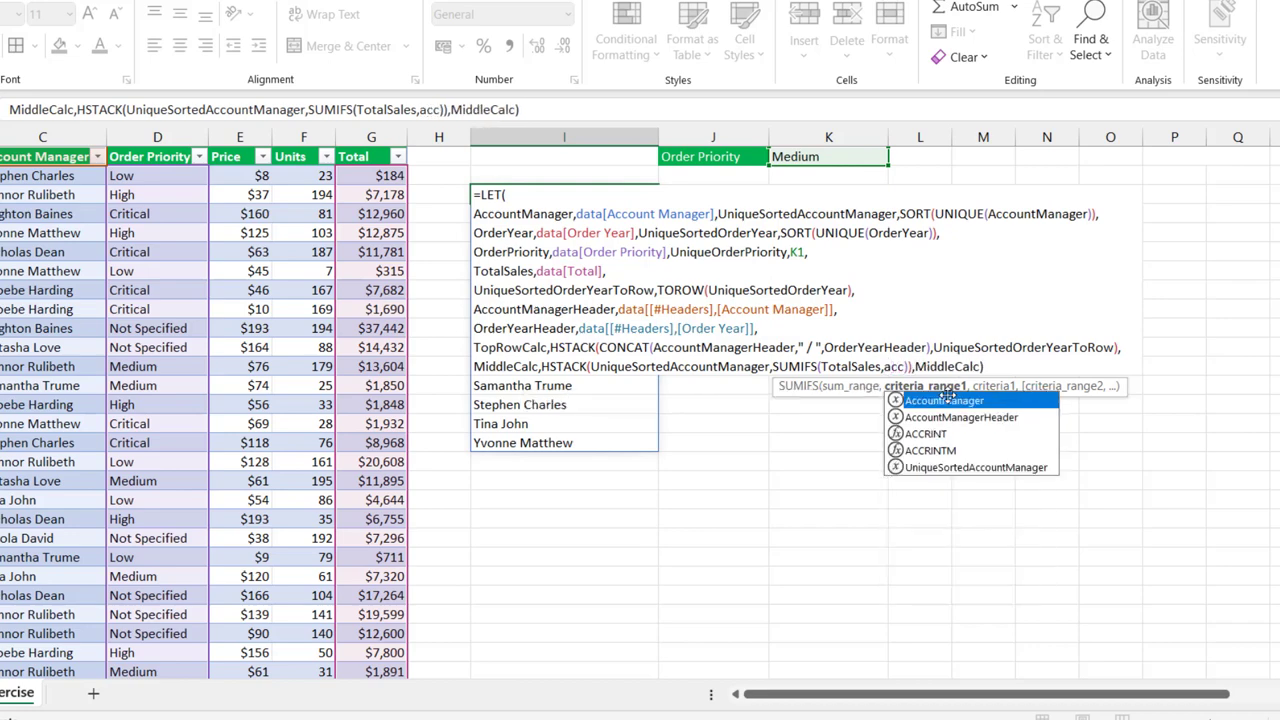
double_click(945, 400)
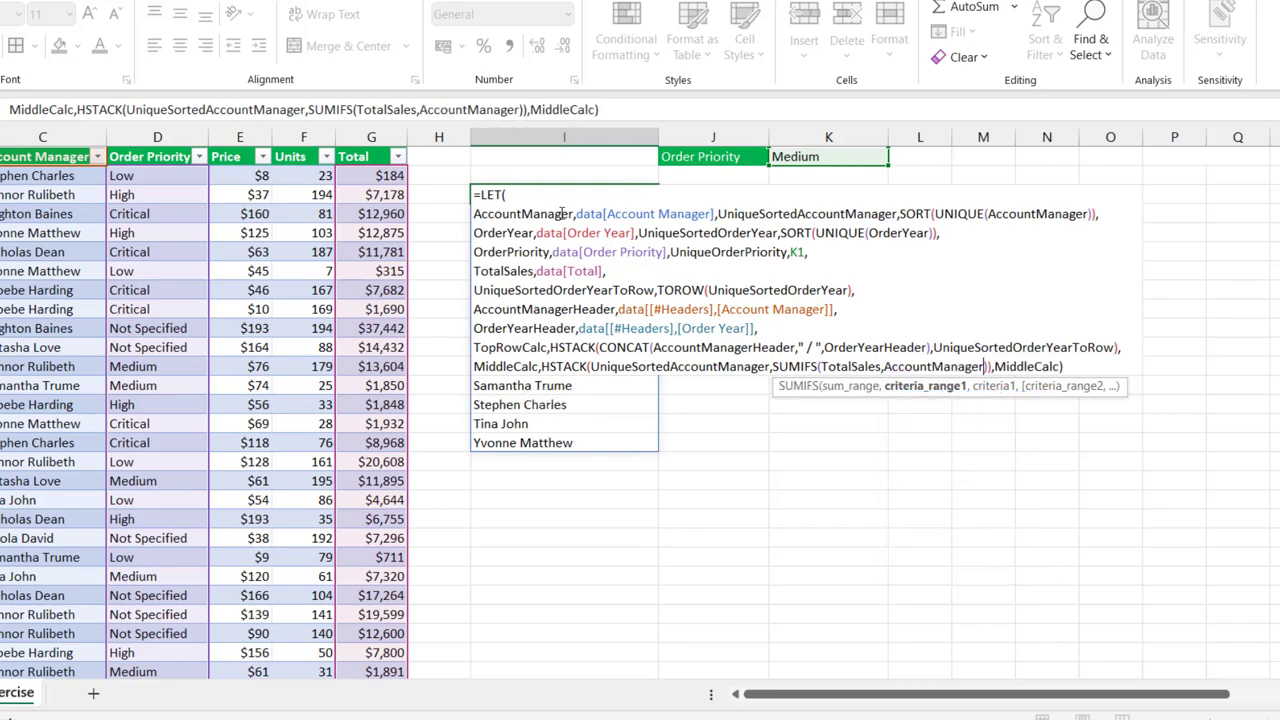
left_click_drag(508, 214, 680, 214)
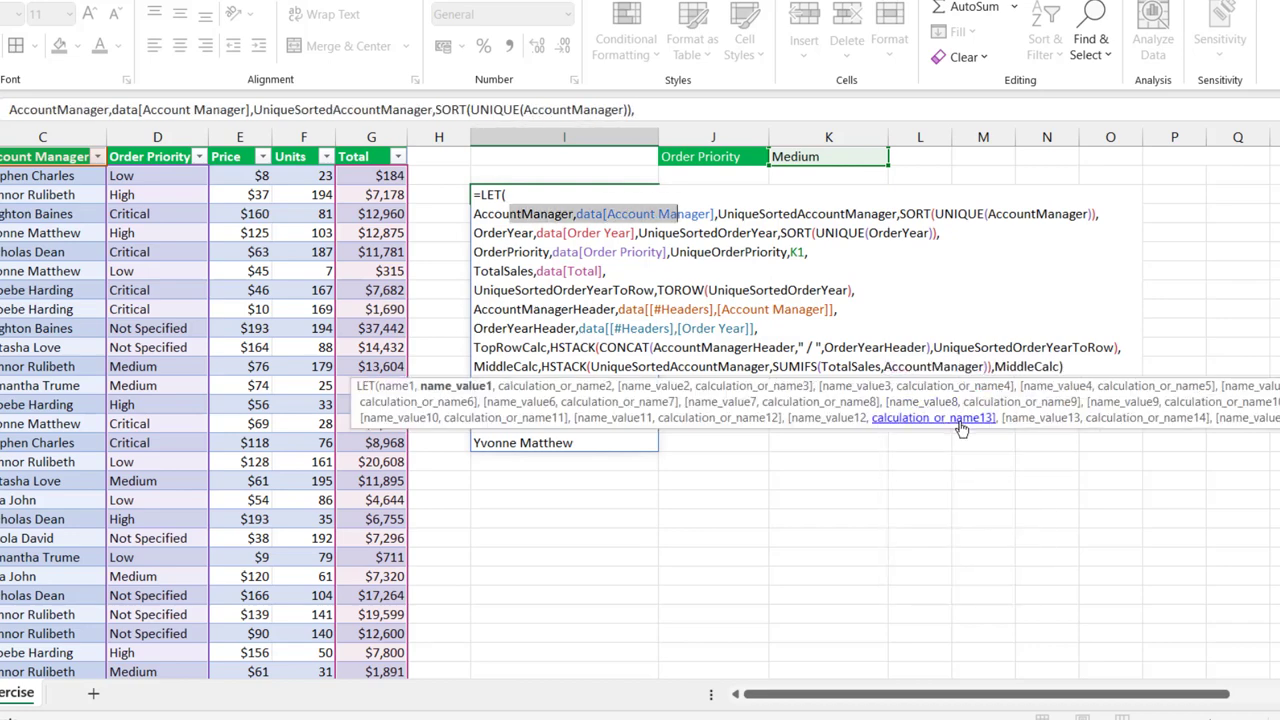
Add UniqueSortedAccountManager as the first SUMIFS criterion after AccountManager
left_click(988, 366)
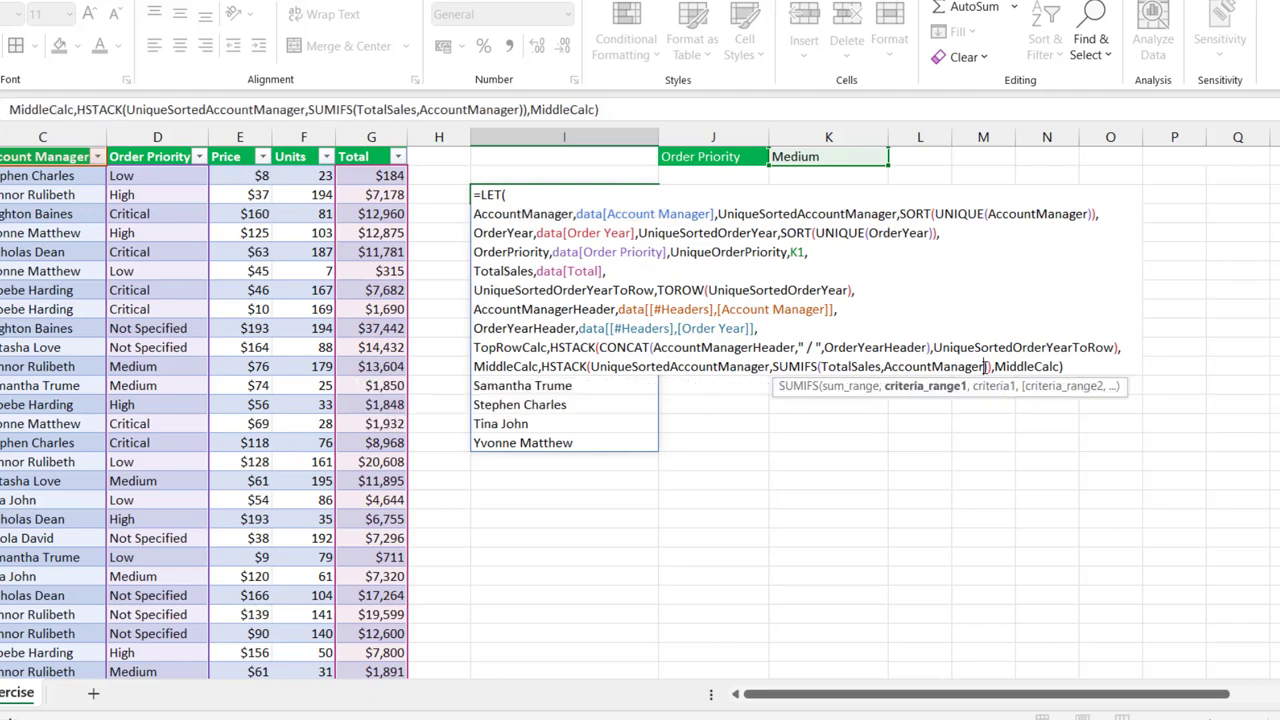
type(",")
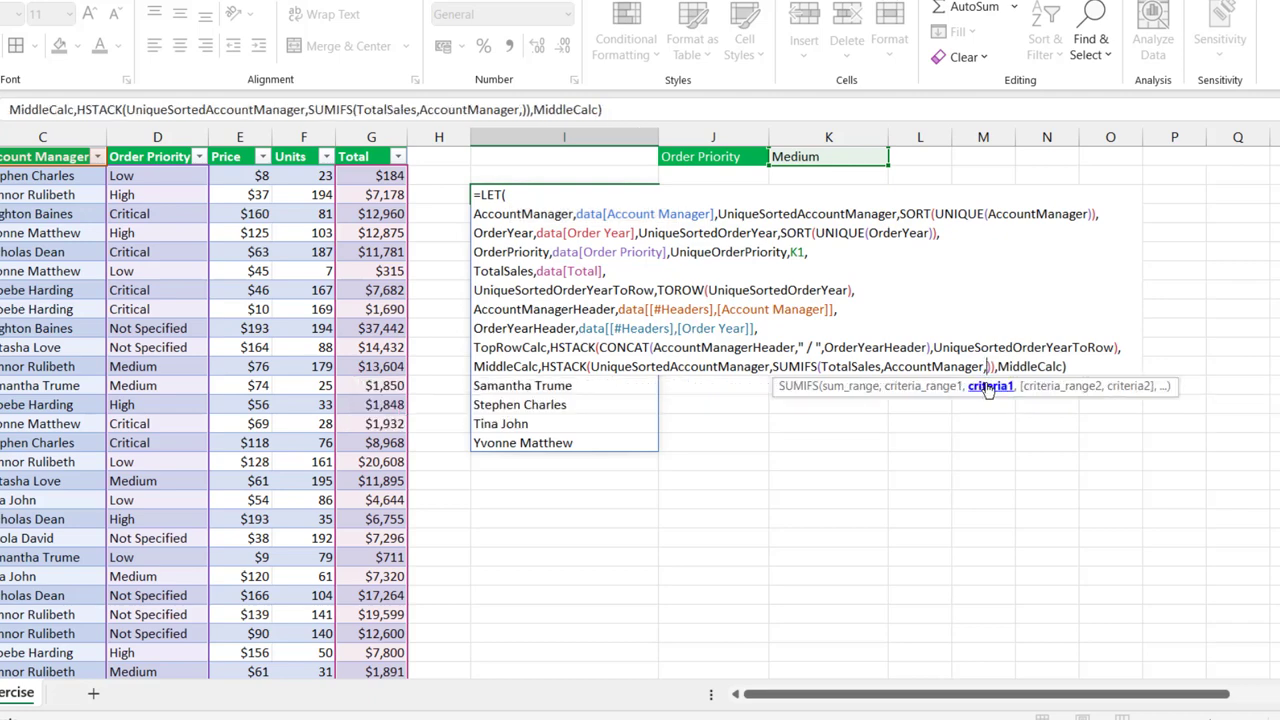
type("uni")
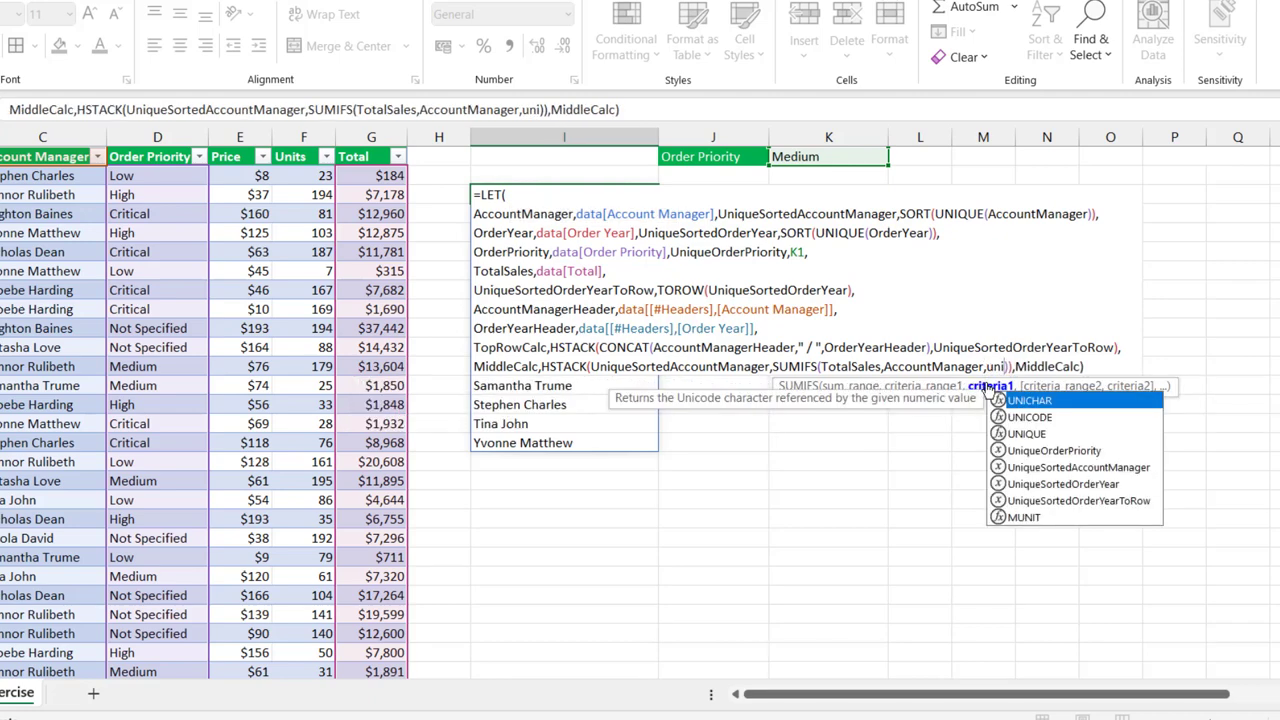
key("Down")
key("Down")
key("Down")
key("Down")
key("Tab")
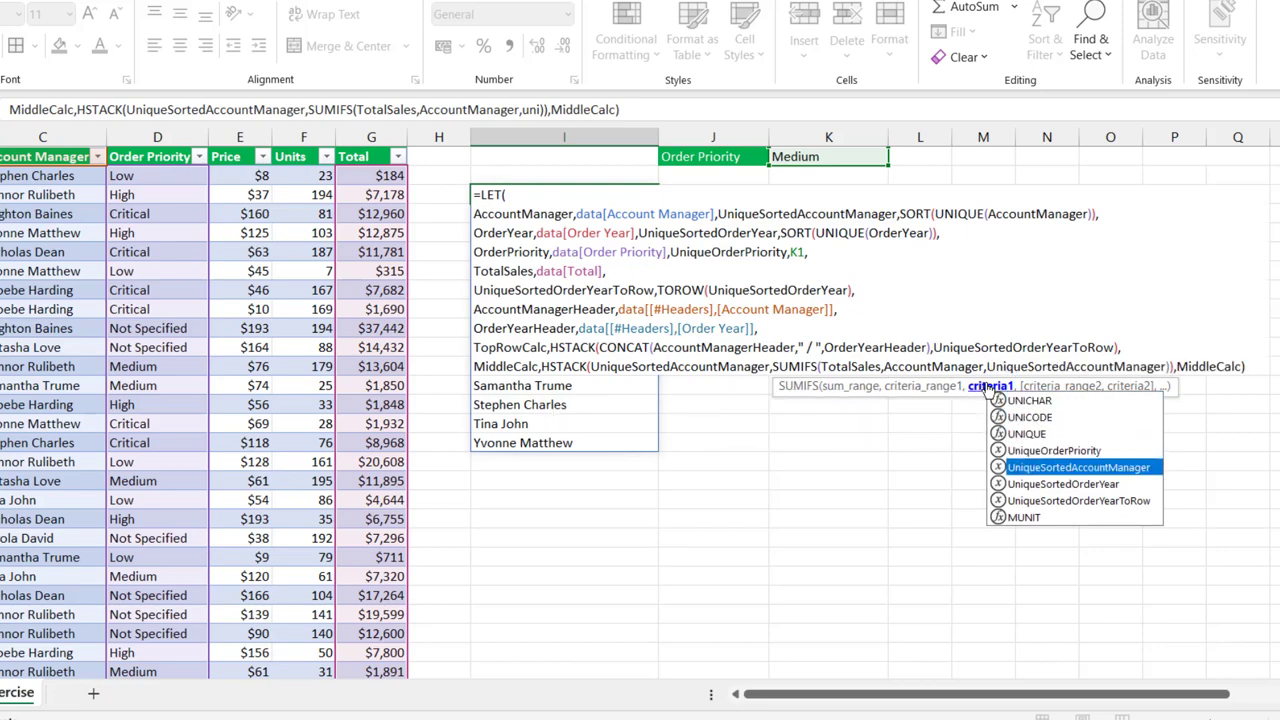
Add OrderYear as the second SUMIFS criteria range and UniqueSortedOrderYear as its criterion
type(",")
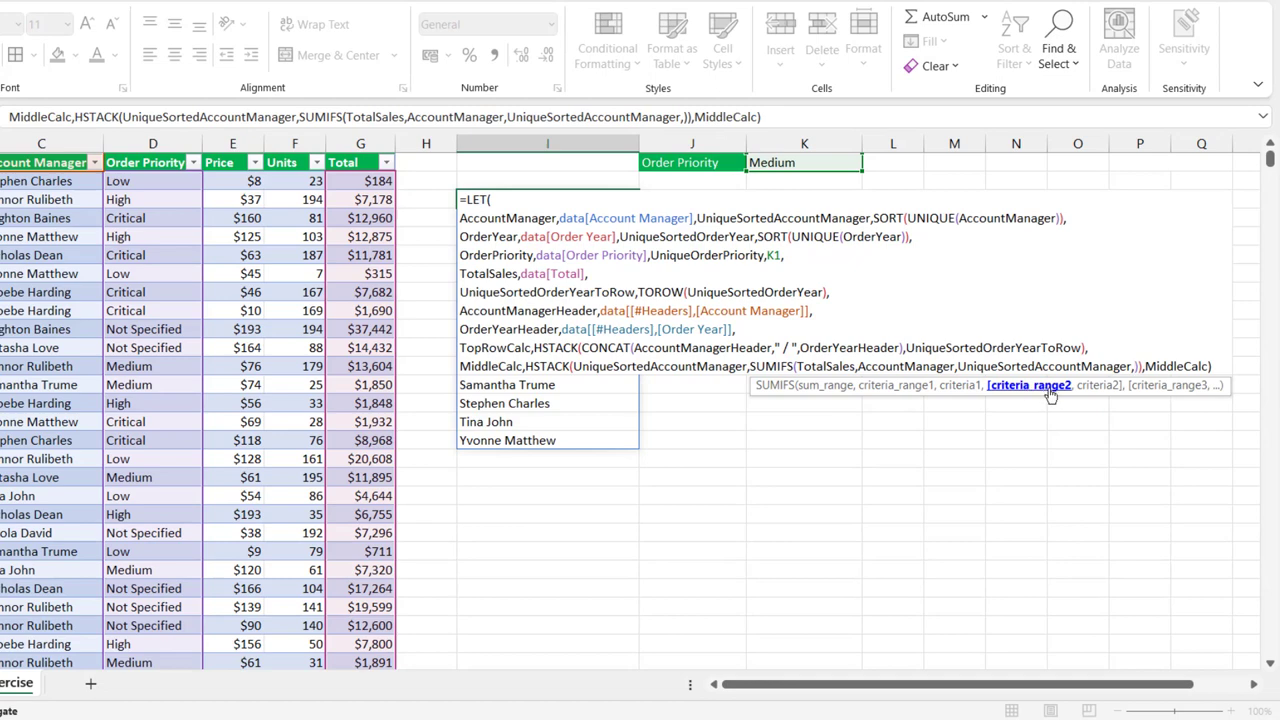
type("ord")
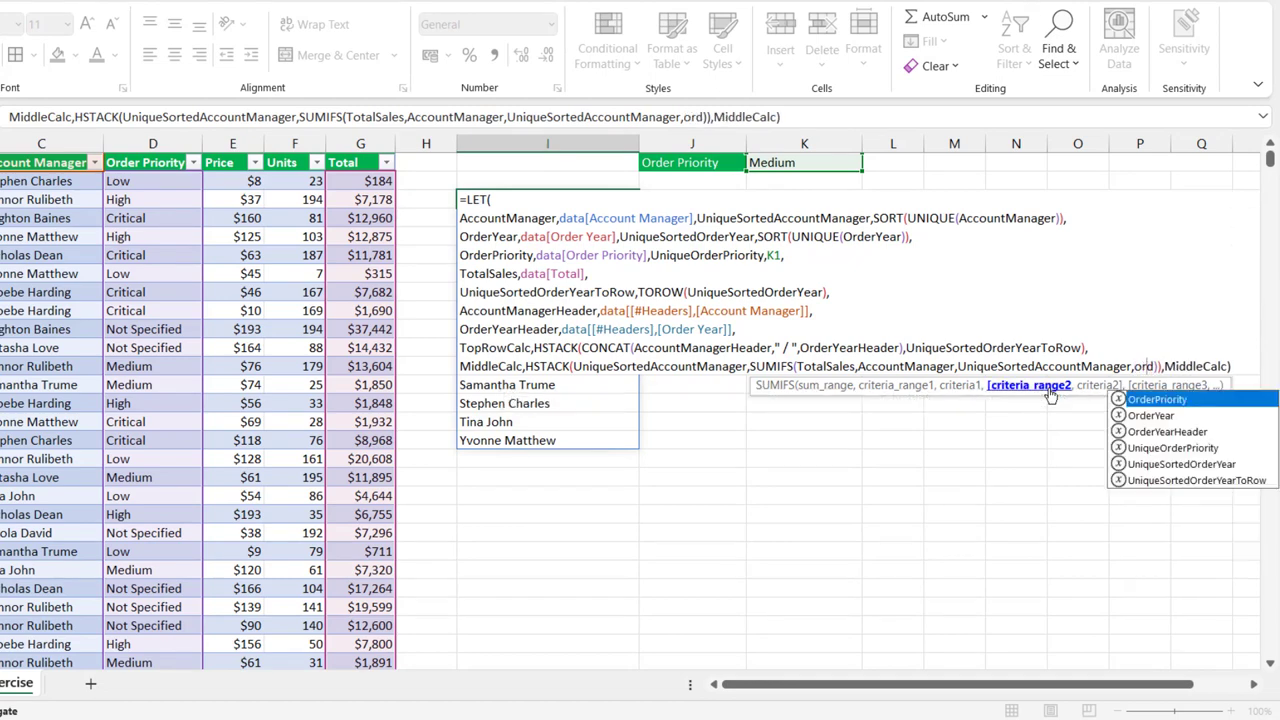
key("Down")
key("Tab")
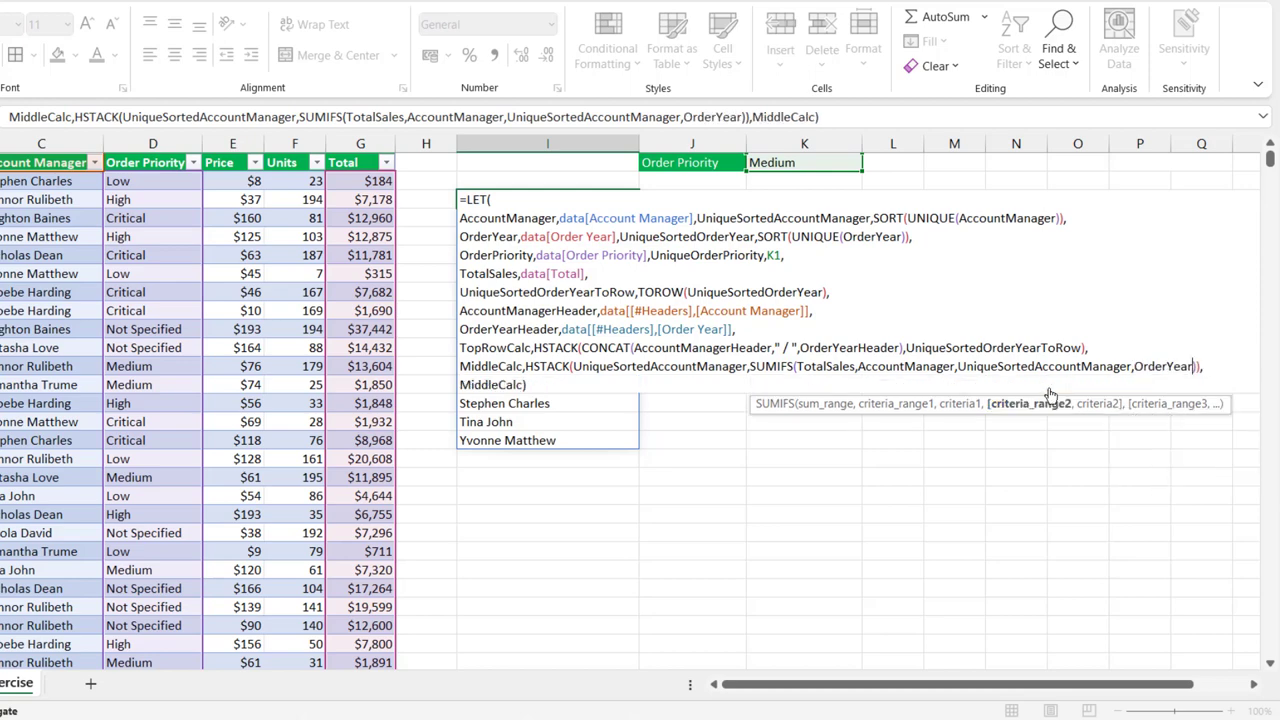
type(",")
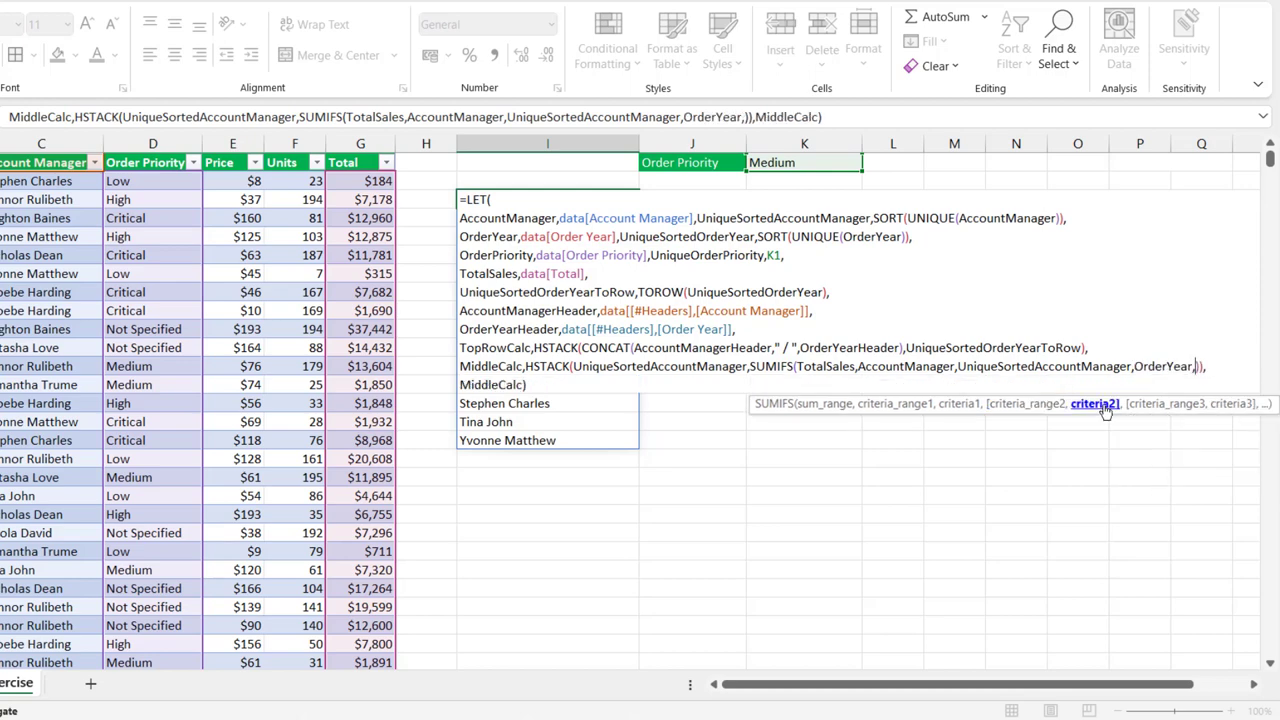
type("uniq")
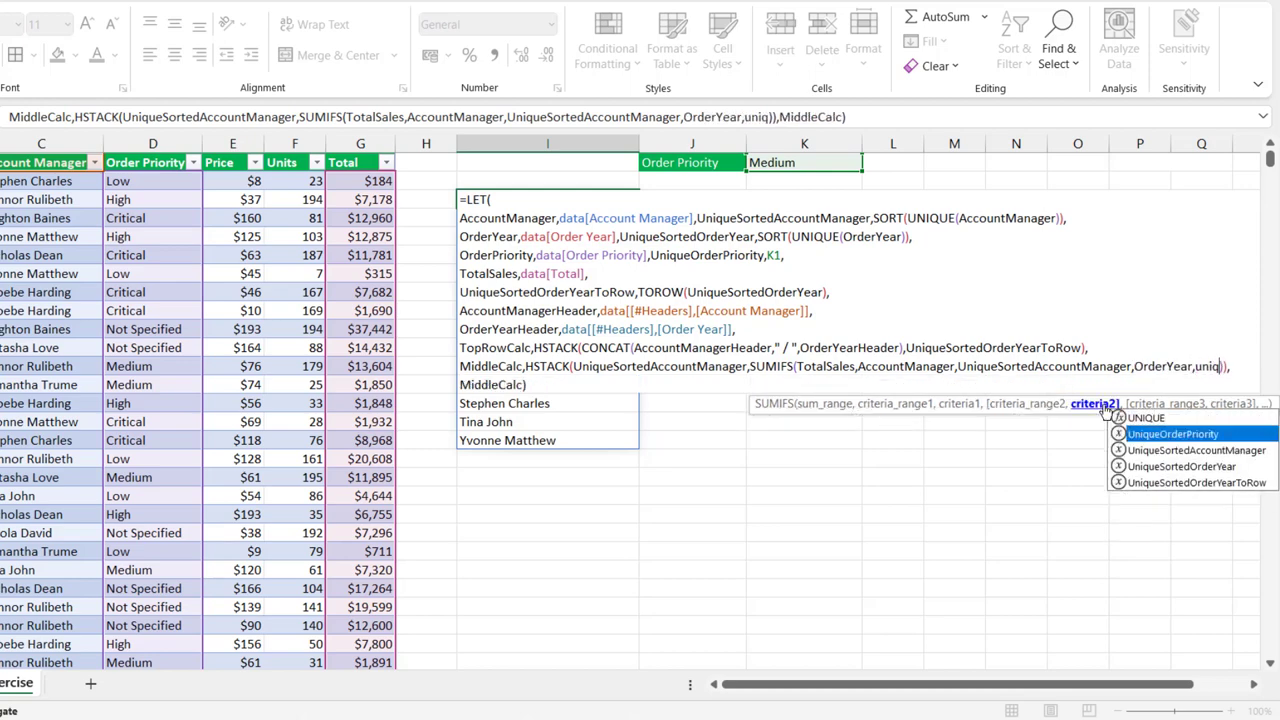
key("Down")
key("Tab")
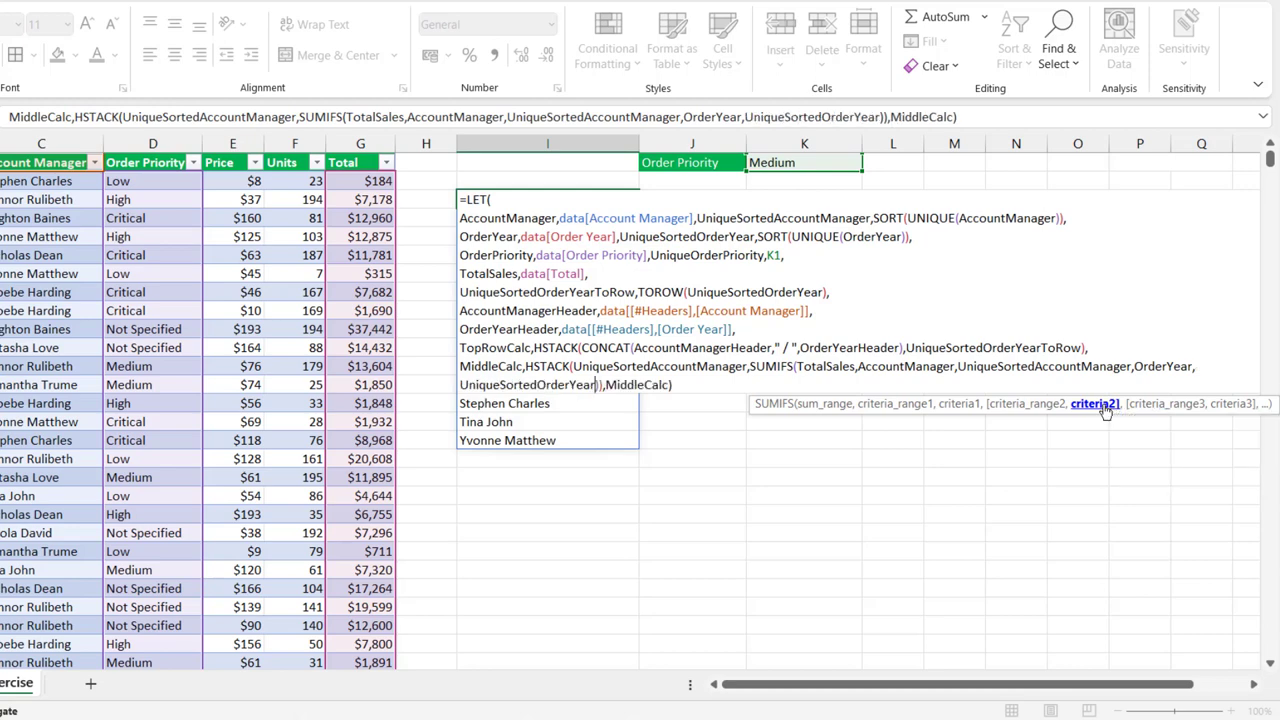
Add OrderPriority as the third SUMIFS criteria range with UniqueOrderPriority as its criterion, and commit the I3 formula
type(",")
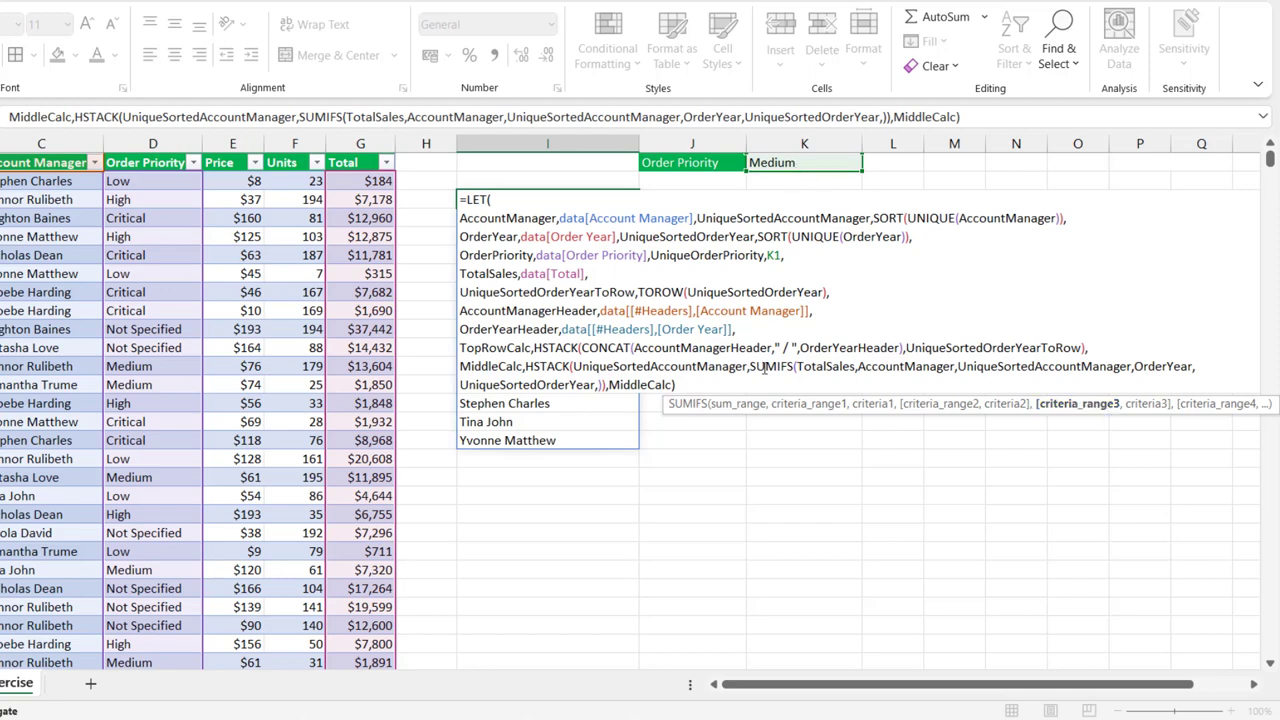
type("ord")
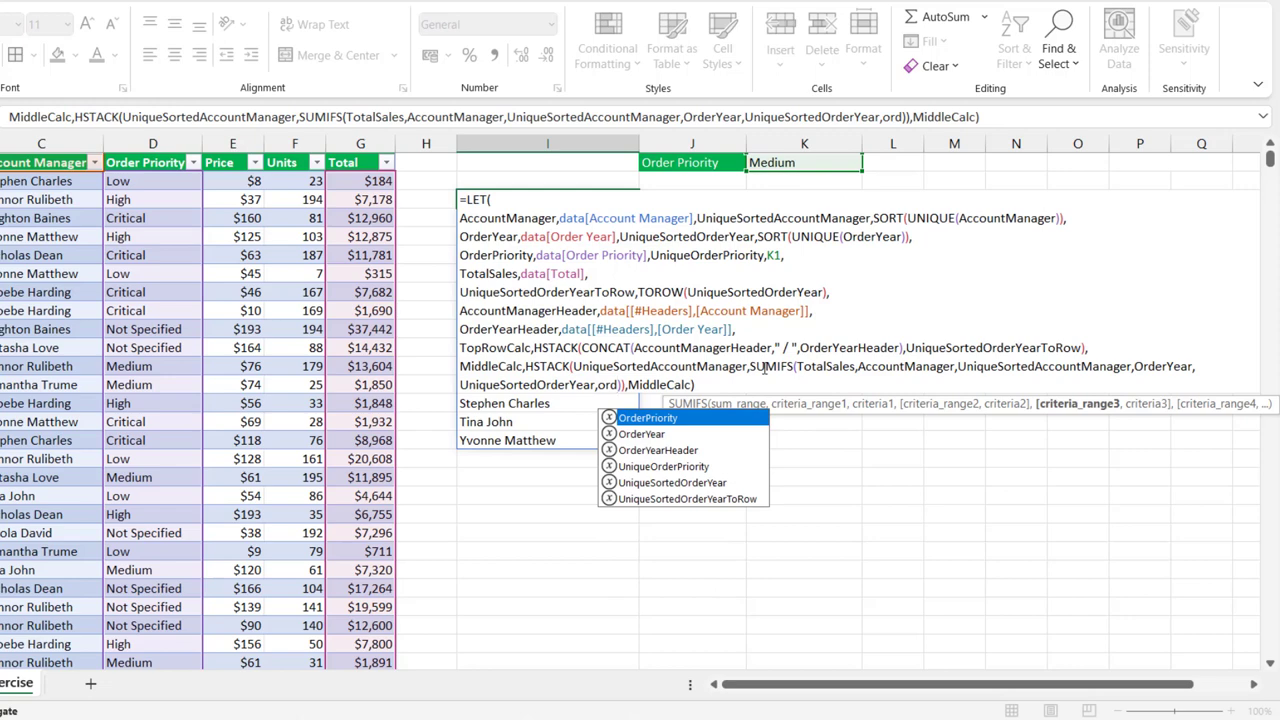
key("Tab")
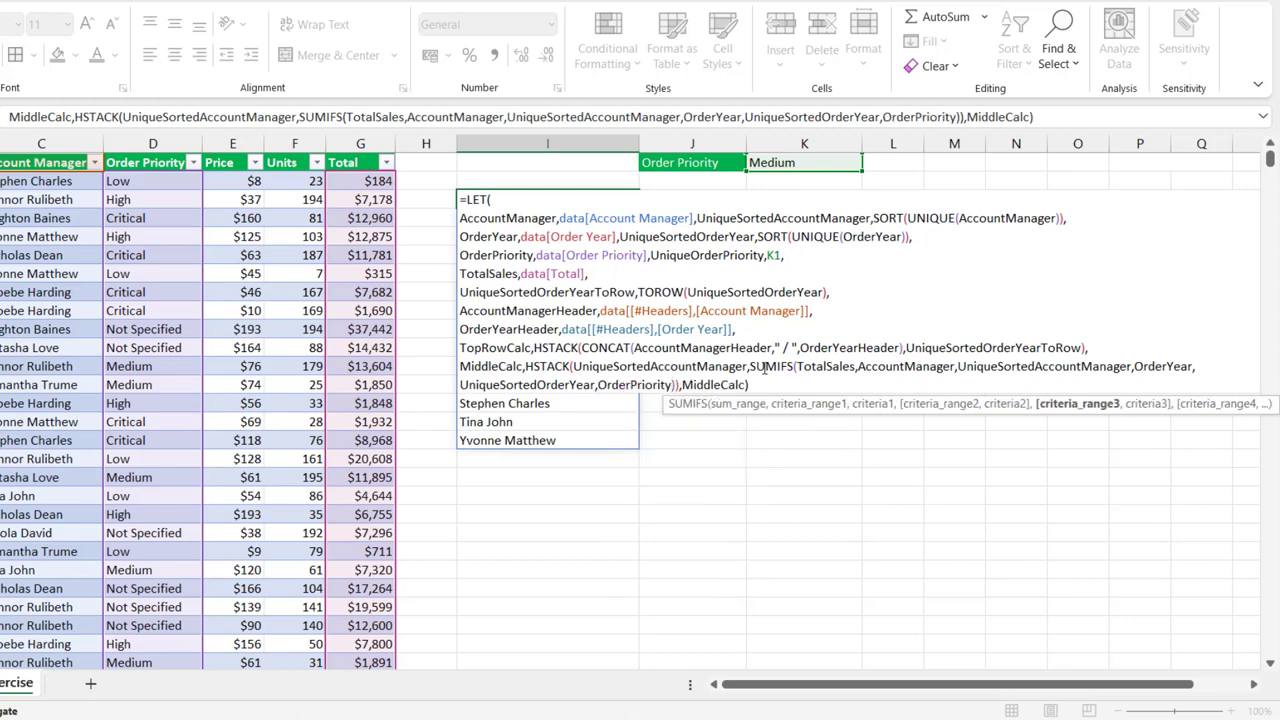
type(",")
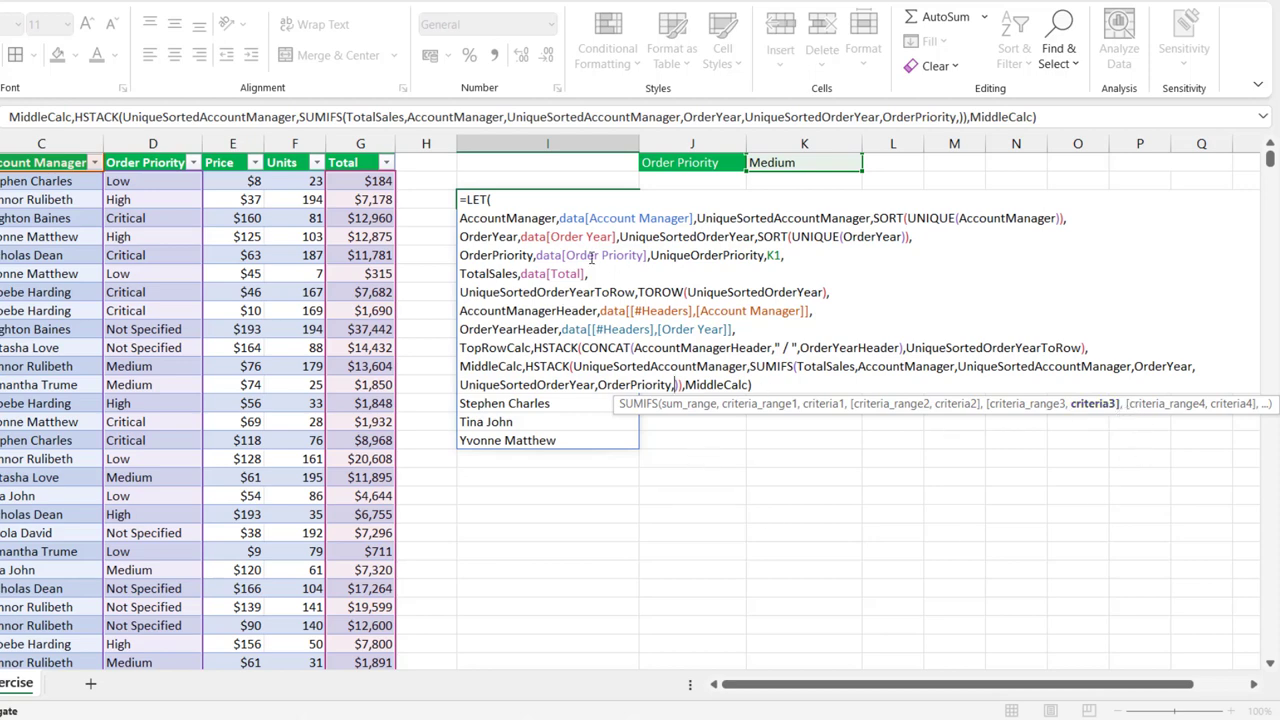
type("uniq")
key("Down")
key("Down")
key("Down")
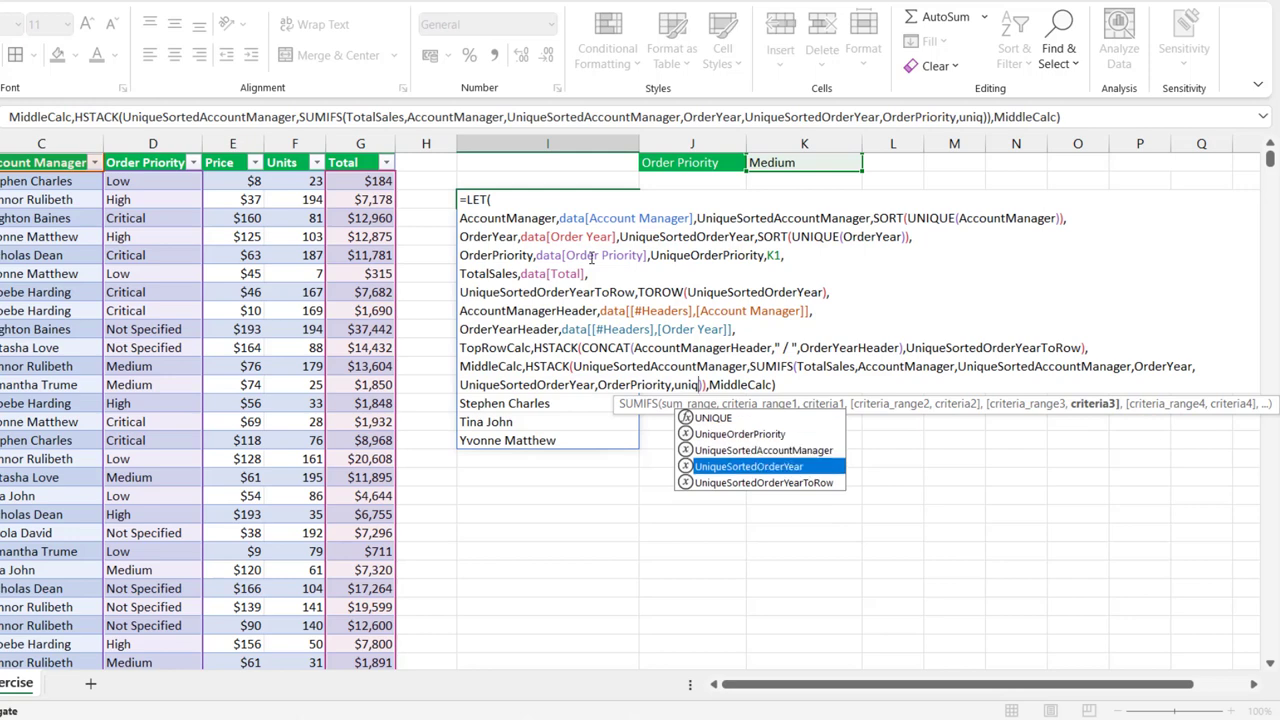
key("Up")
key("Up")
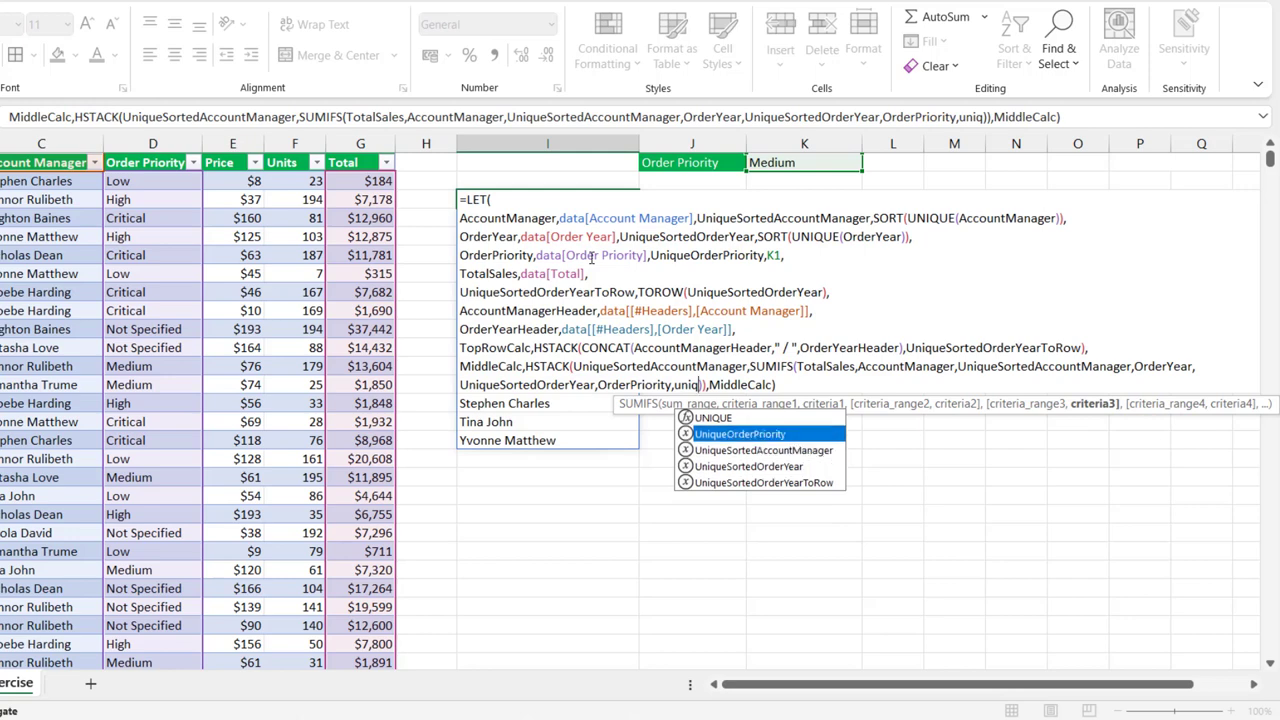
key("Tab")
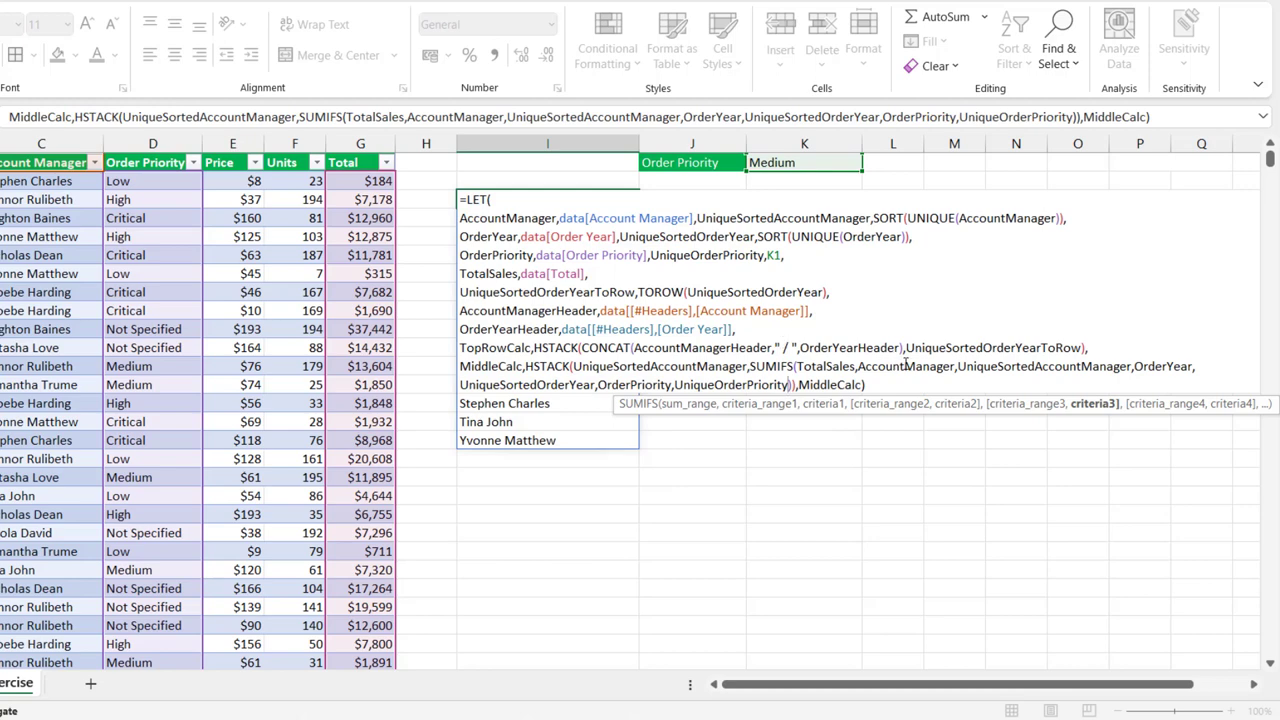
key("ctrl+Return")
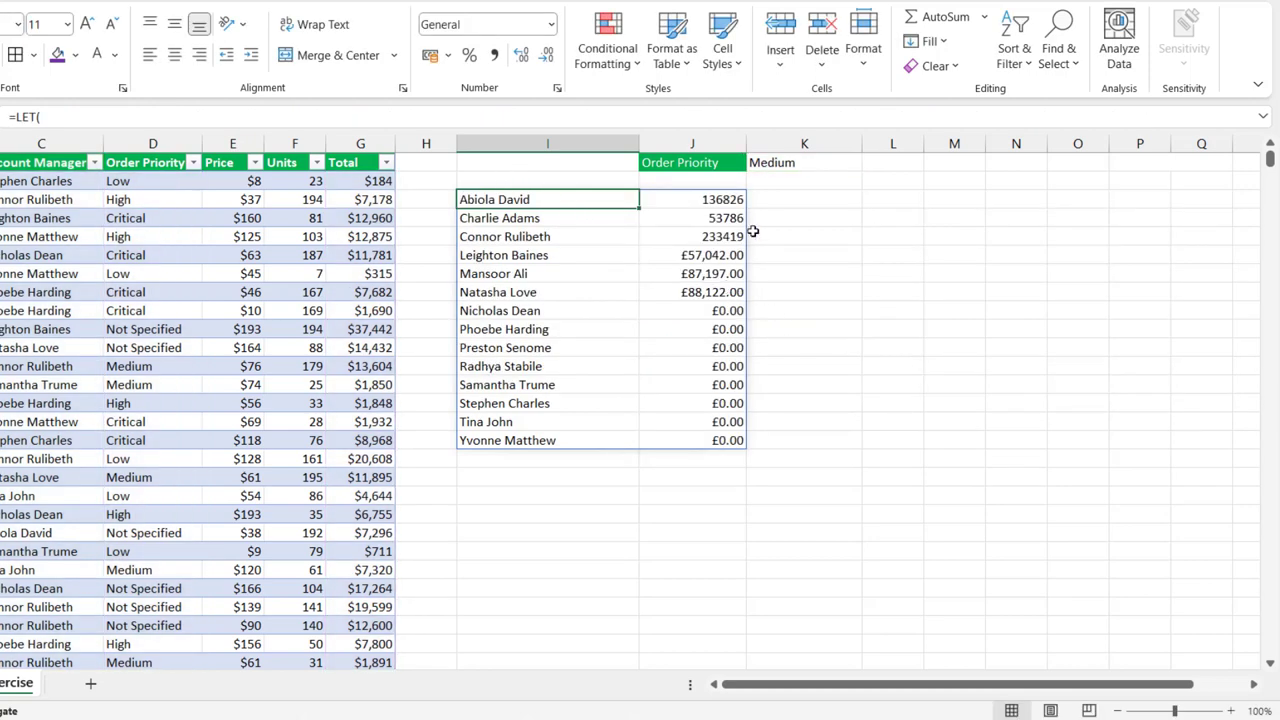
Reopen the I3 formula, change the second SUMIFS criterion to UniqueSortedOrderYearToRow, and commit the formula
left_click_drag(704, 203, 731, 442)
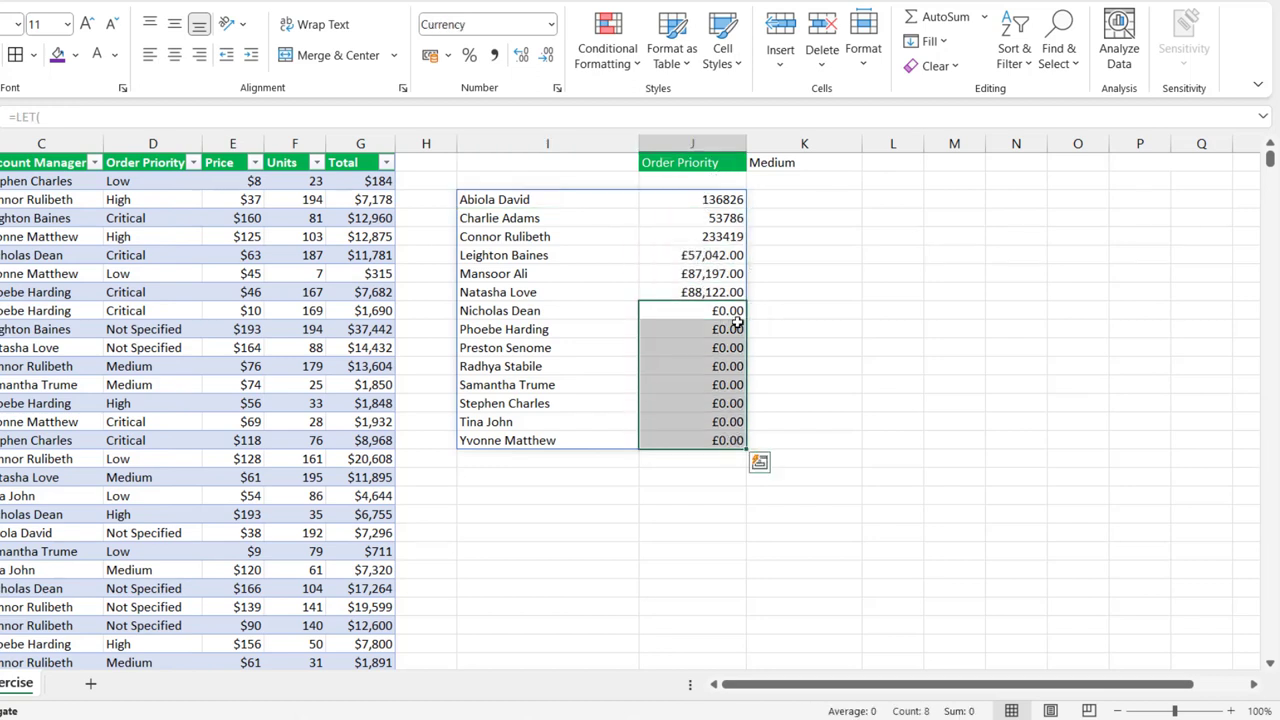
double_click(592, 198)
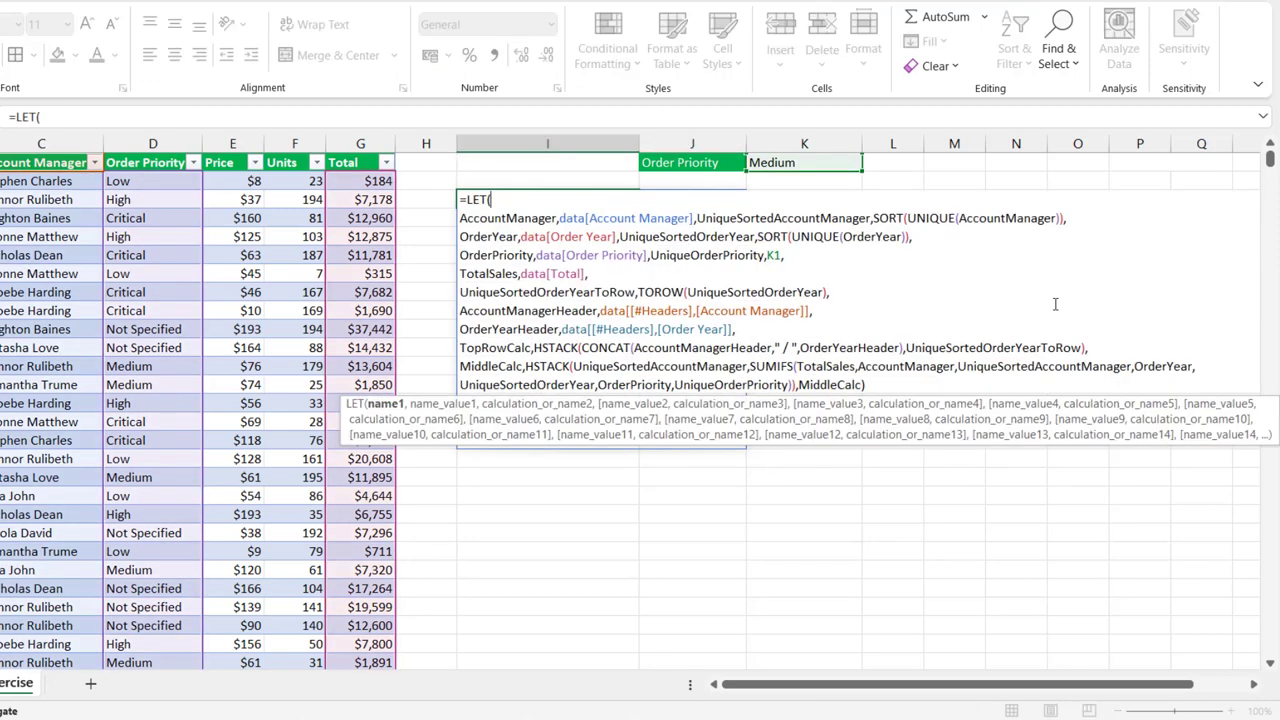
left_click(820, 366)
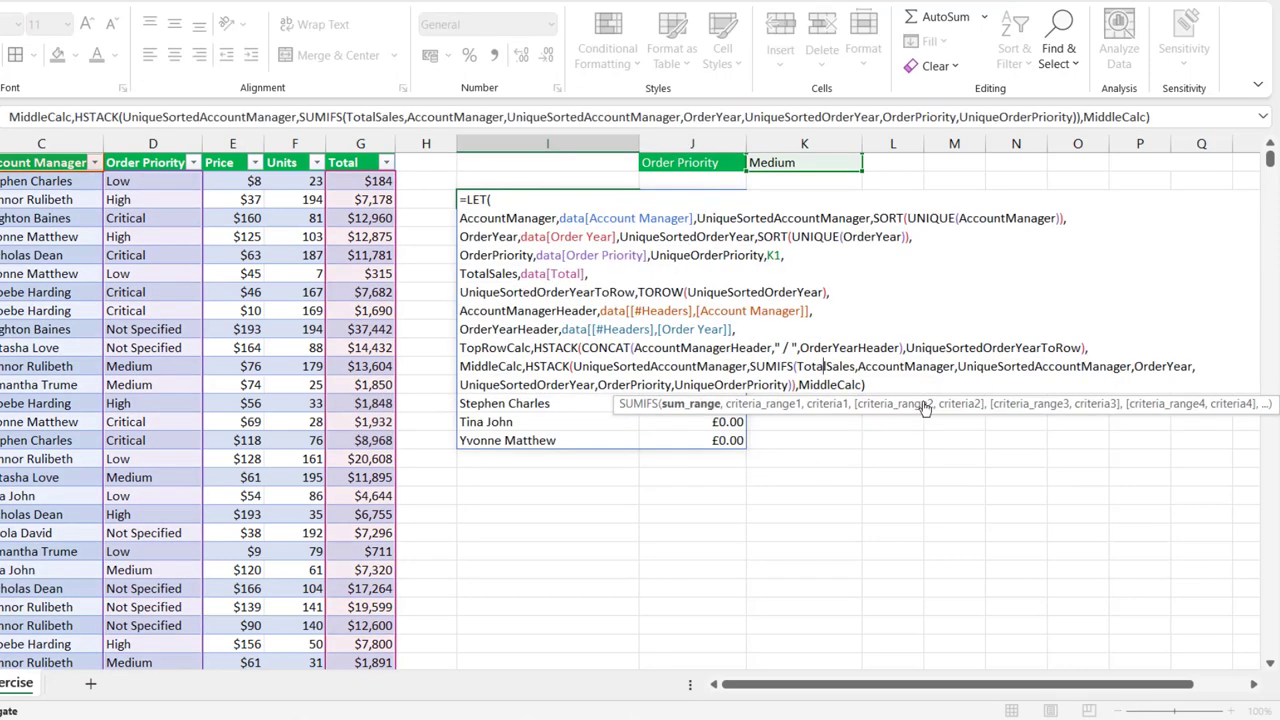
left_click(966, 406)
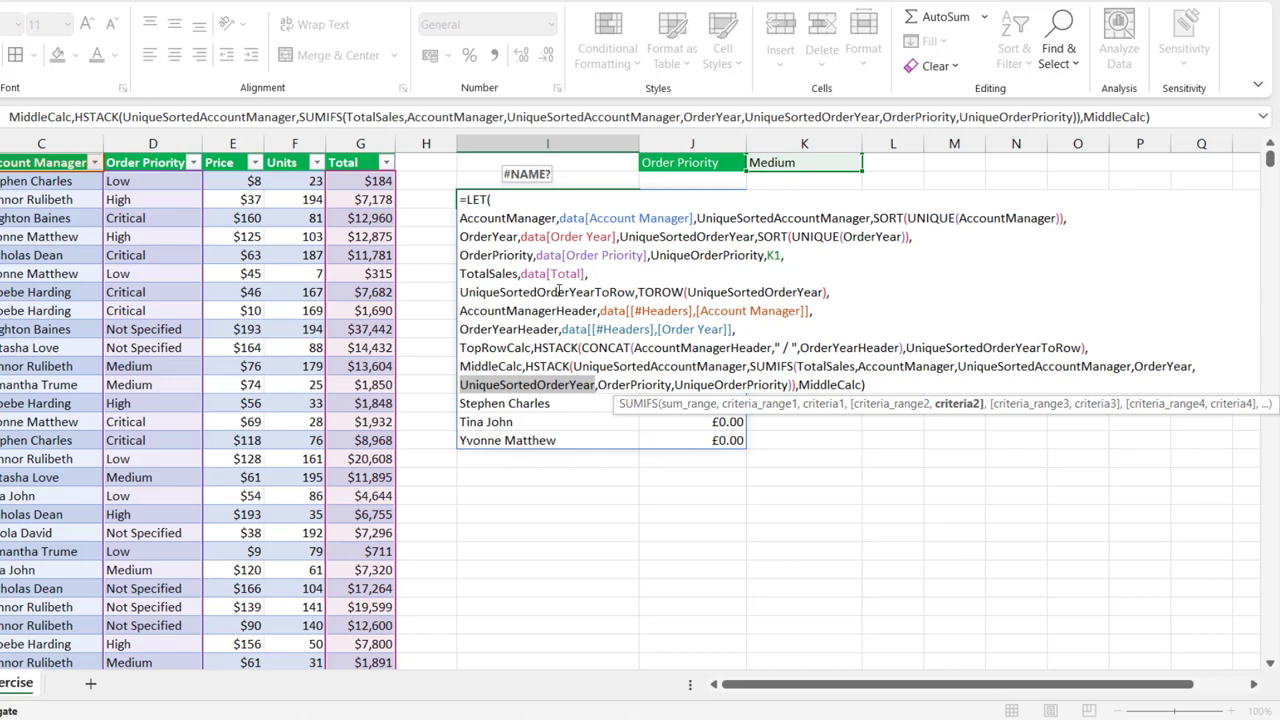
left_click_drag(687, 292, 826, 292)
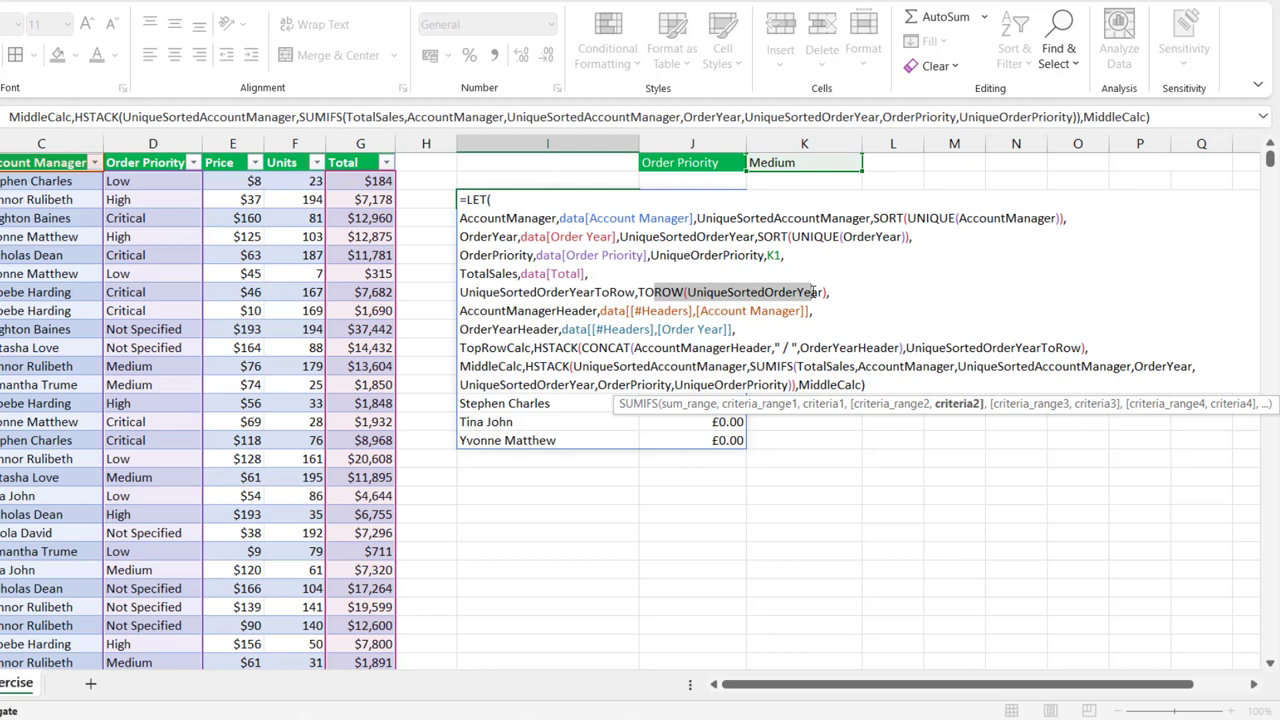
double_click(578, 292)
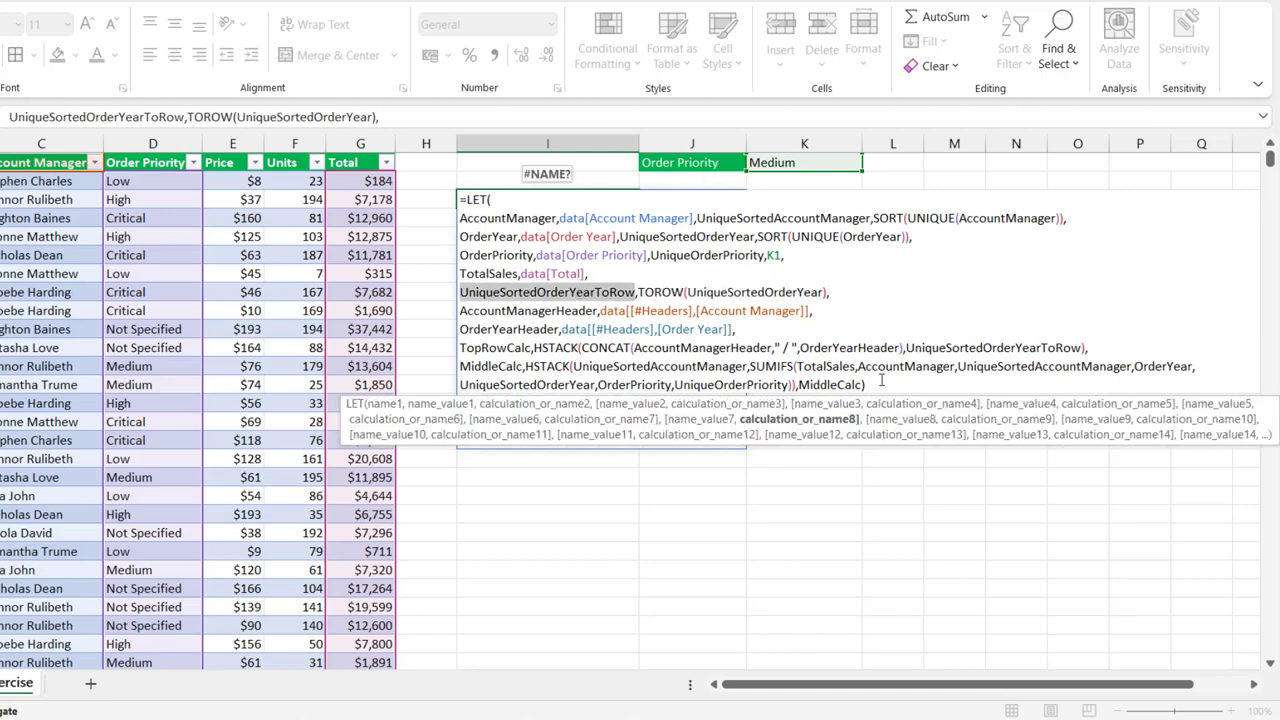
key("Right")
left_click(1016, 364)
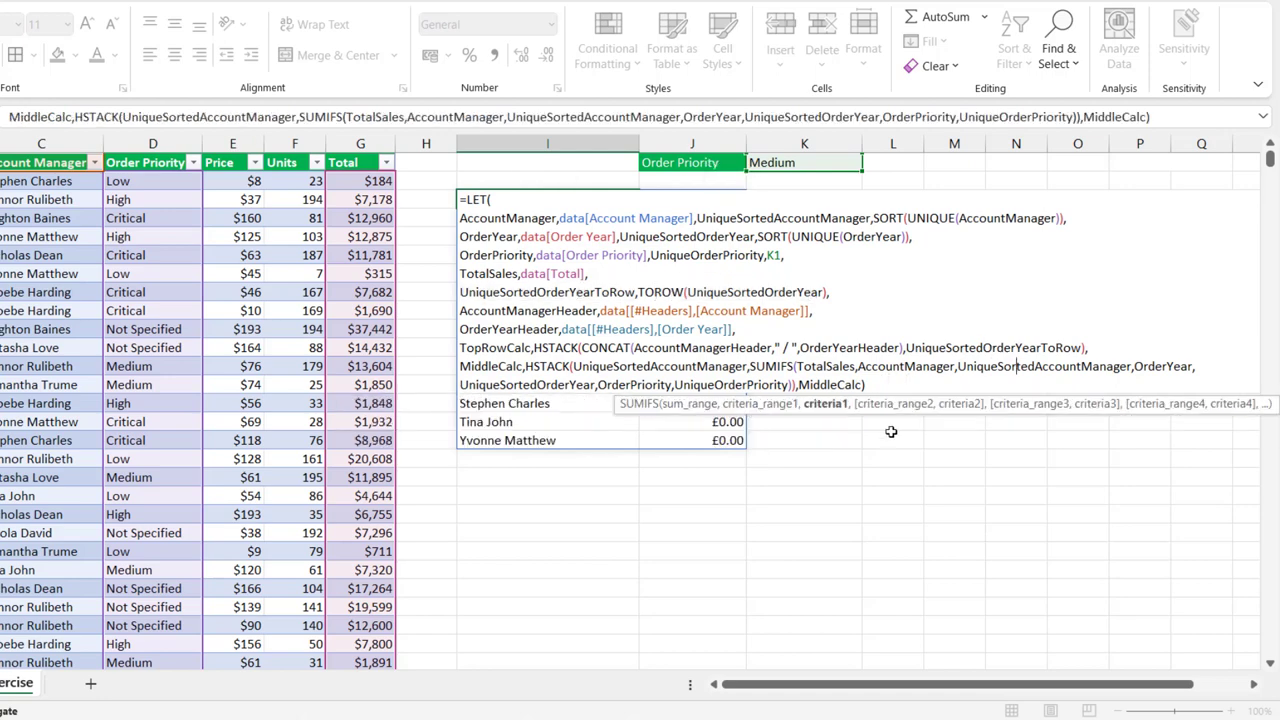
left_click(960, 404)
key("Right")
type("ToRow")
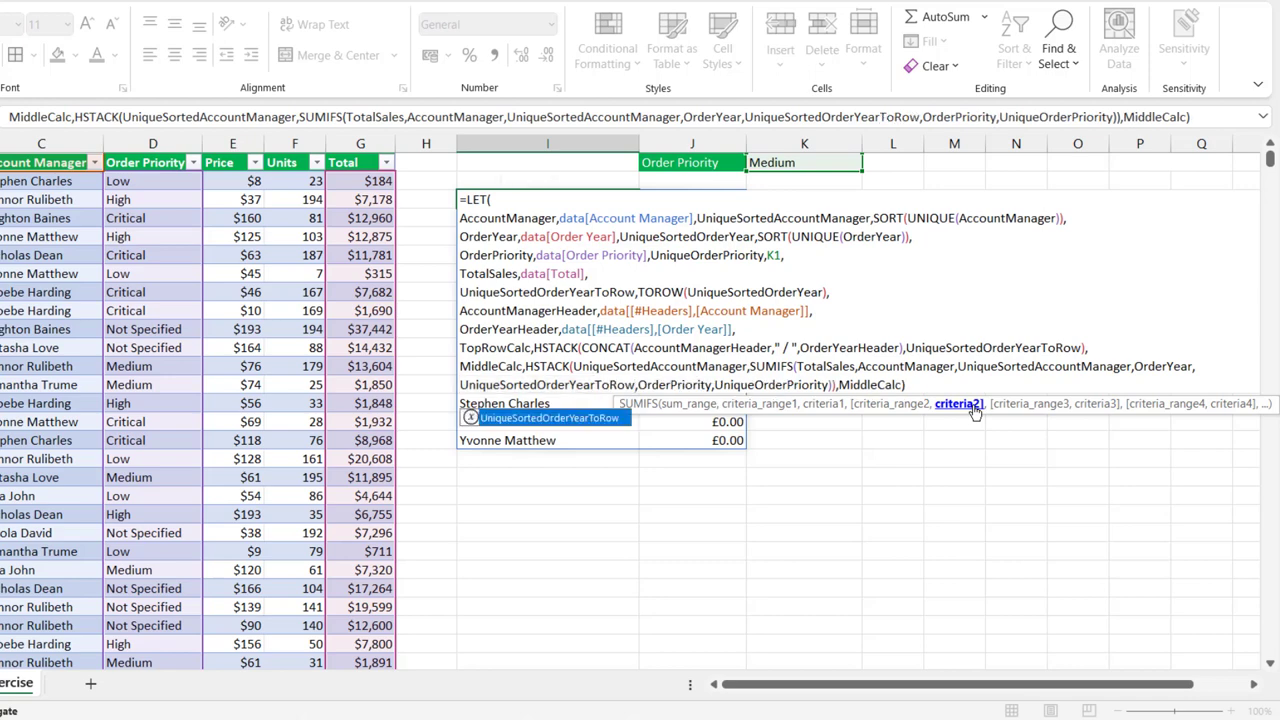
key("ctrl+Return")
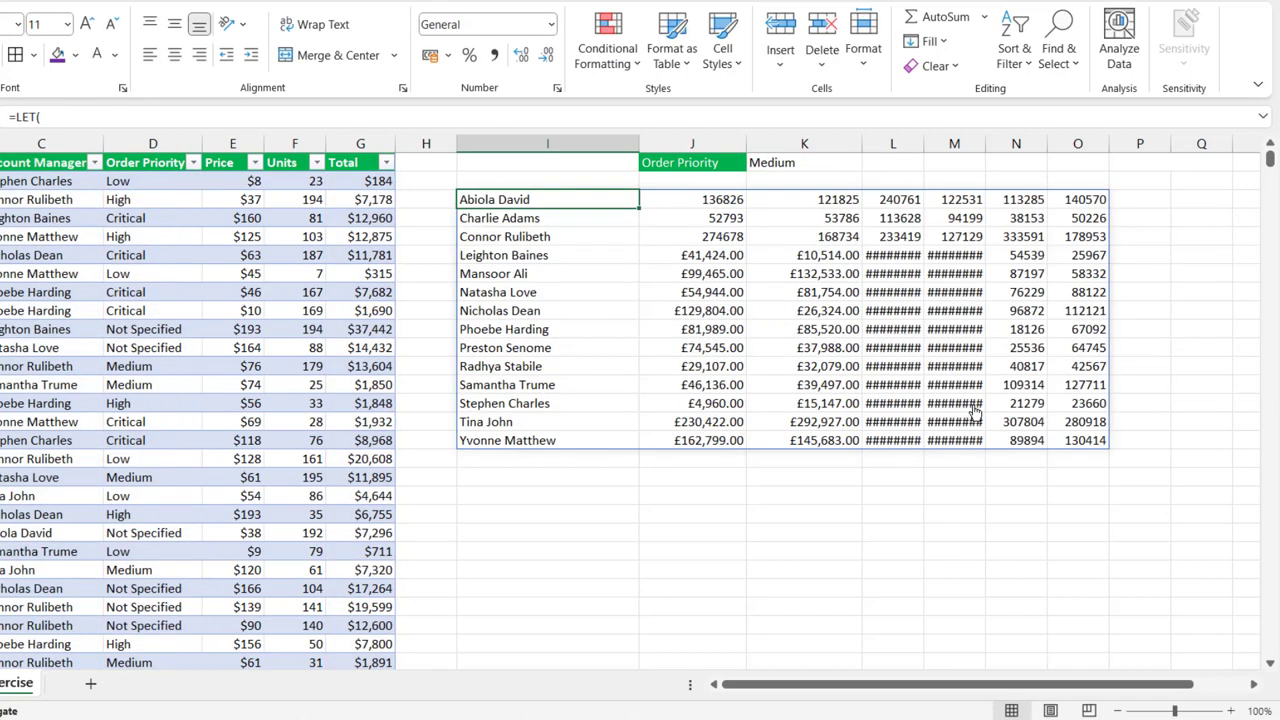
Autofit columns M and L, and format J3:O17 as currency without decimal places
double_click(985, 148)
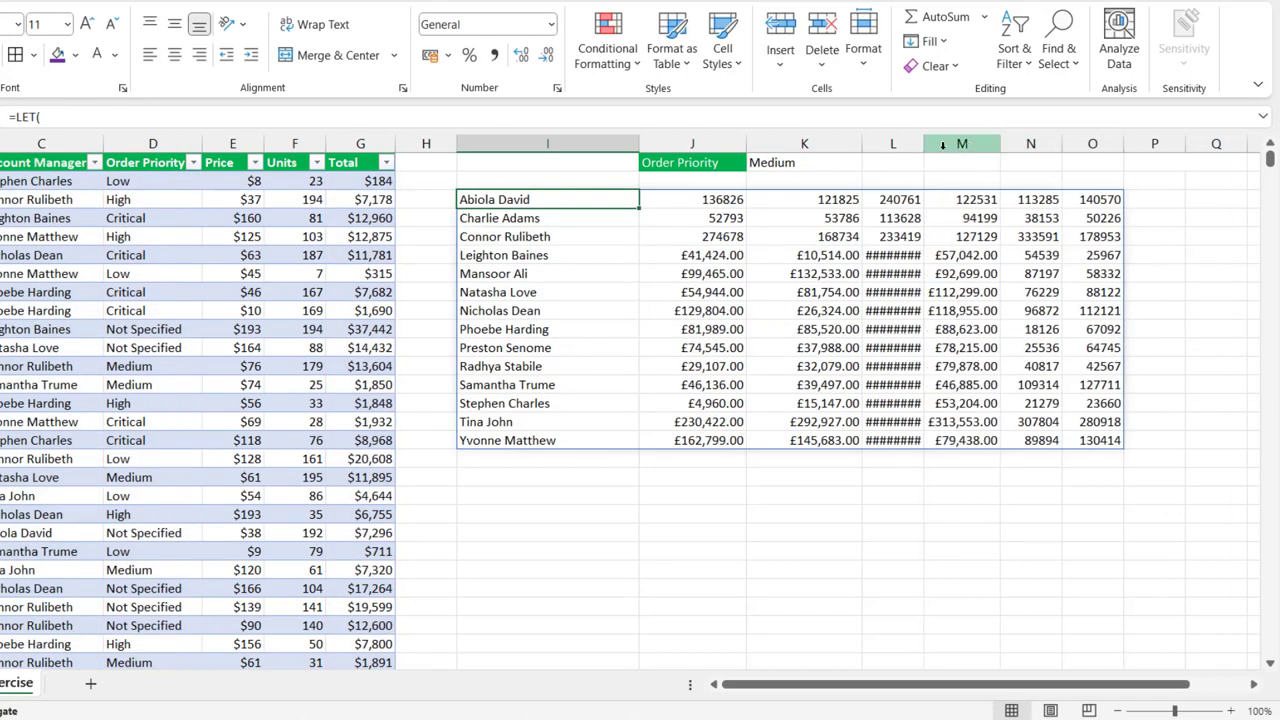
double_click(922, 147)
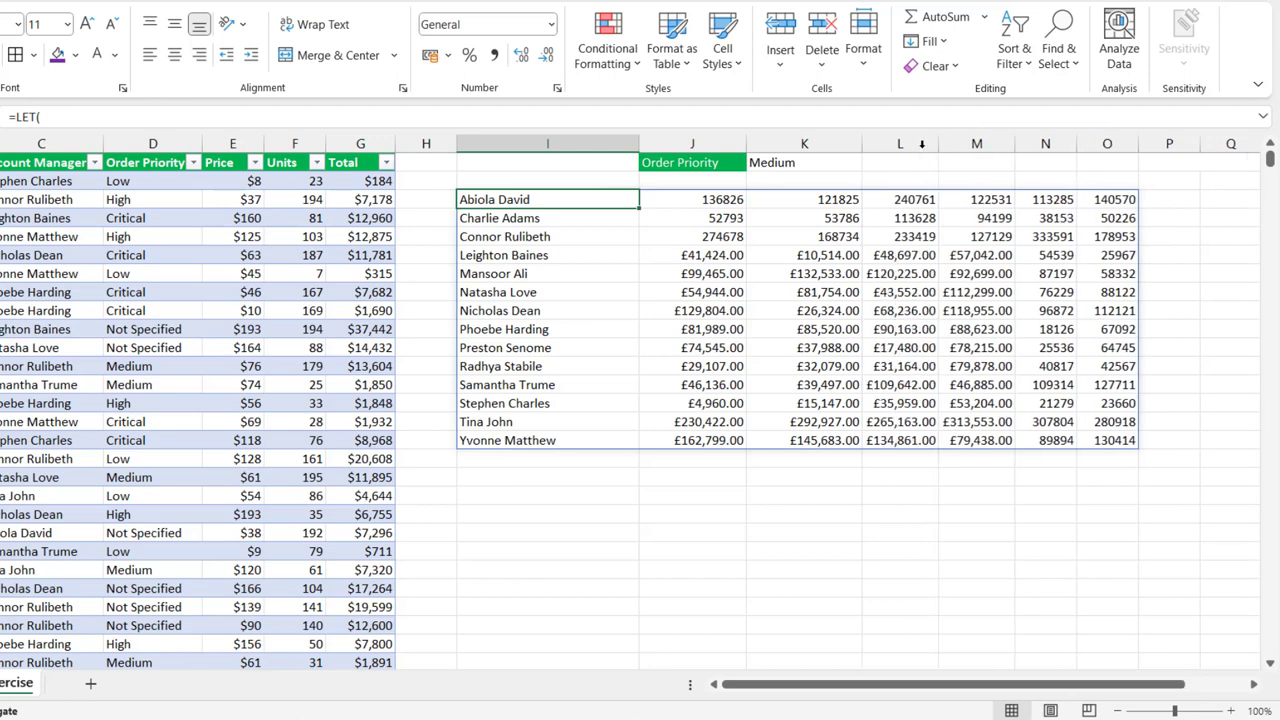
left_click_drag(704, 191, 1097, 452)
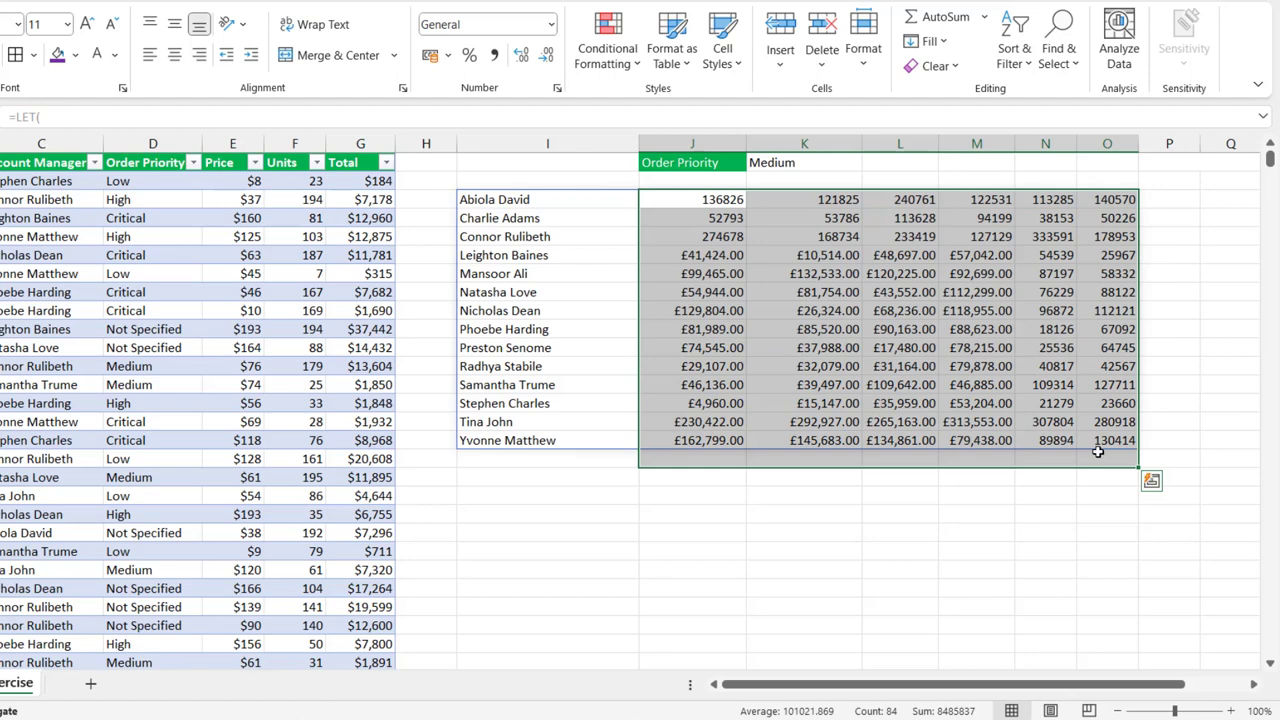
key("ctrl+shift+4")
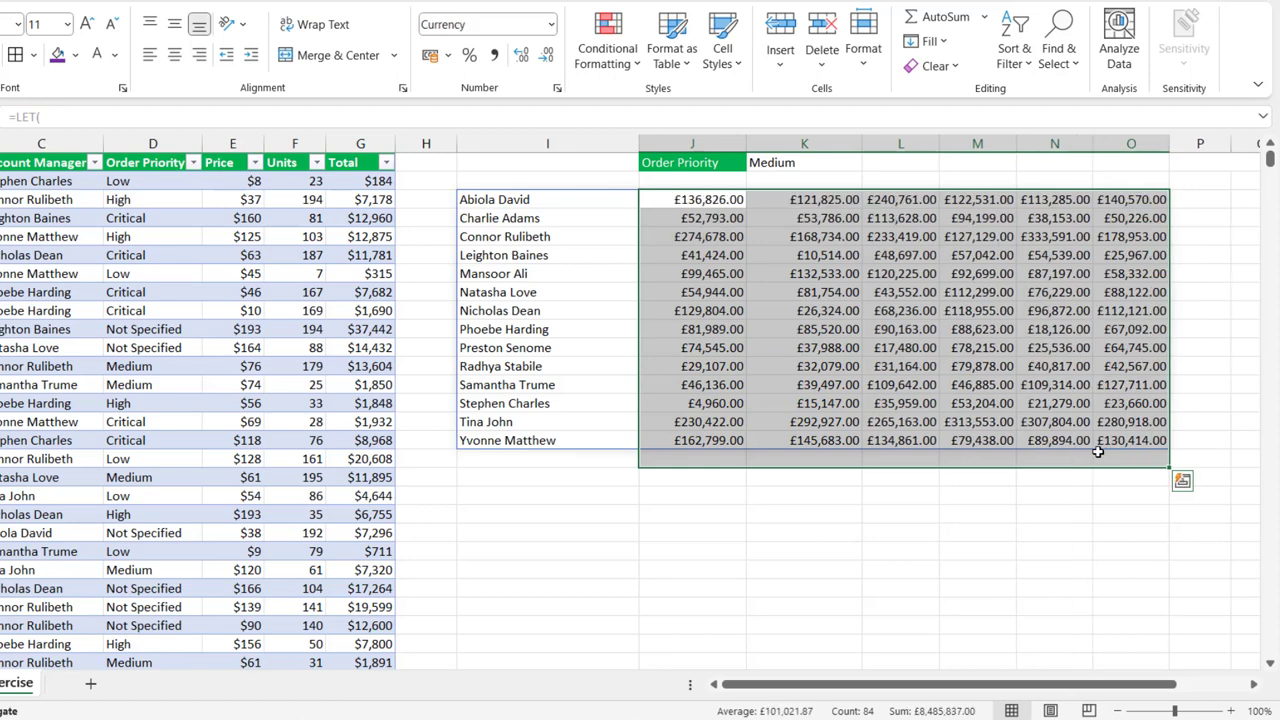
left_click(549, 58)
left_click(549, 58)
left_click(714, 252)
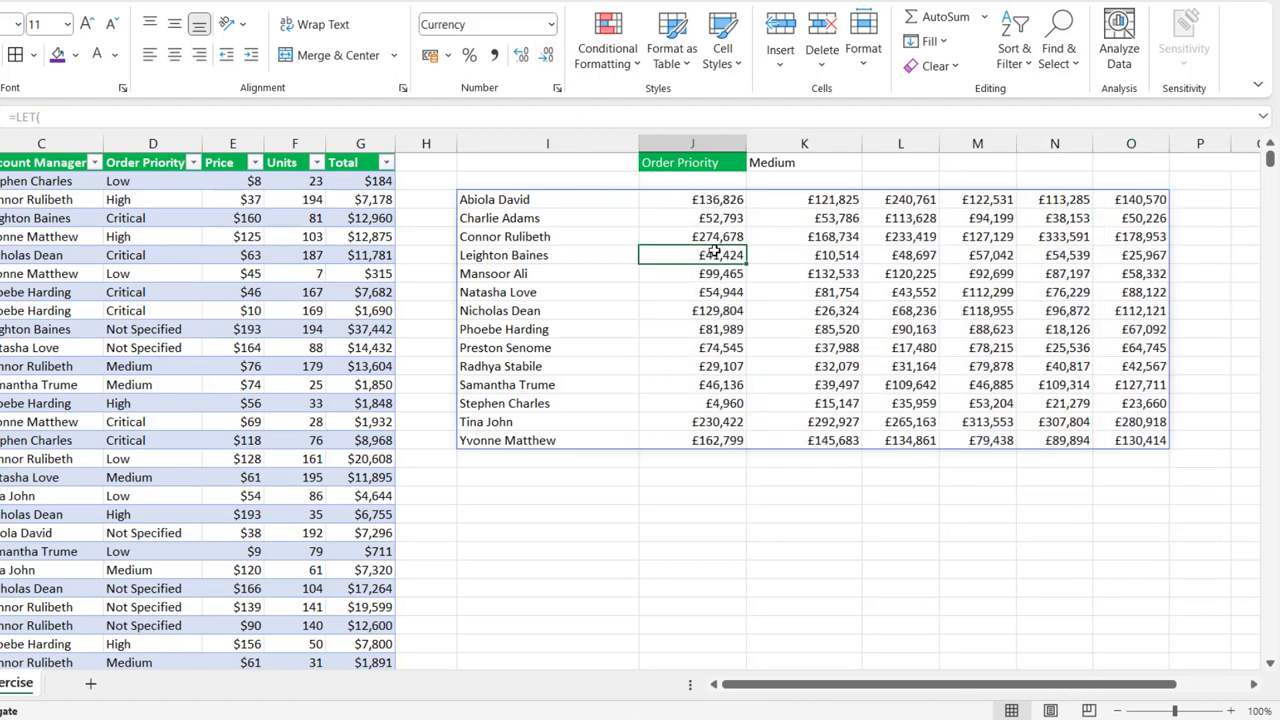
Reopen the I3 formula, remove the final MiddleCalc output argument and closing parenthesis, and start a new line there
double_click(565, 201)
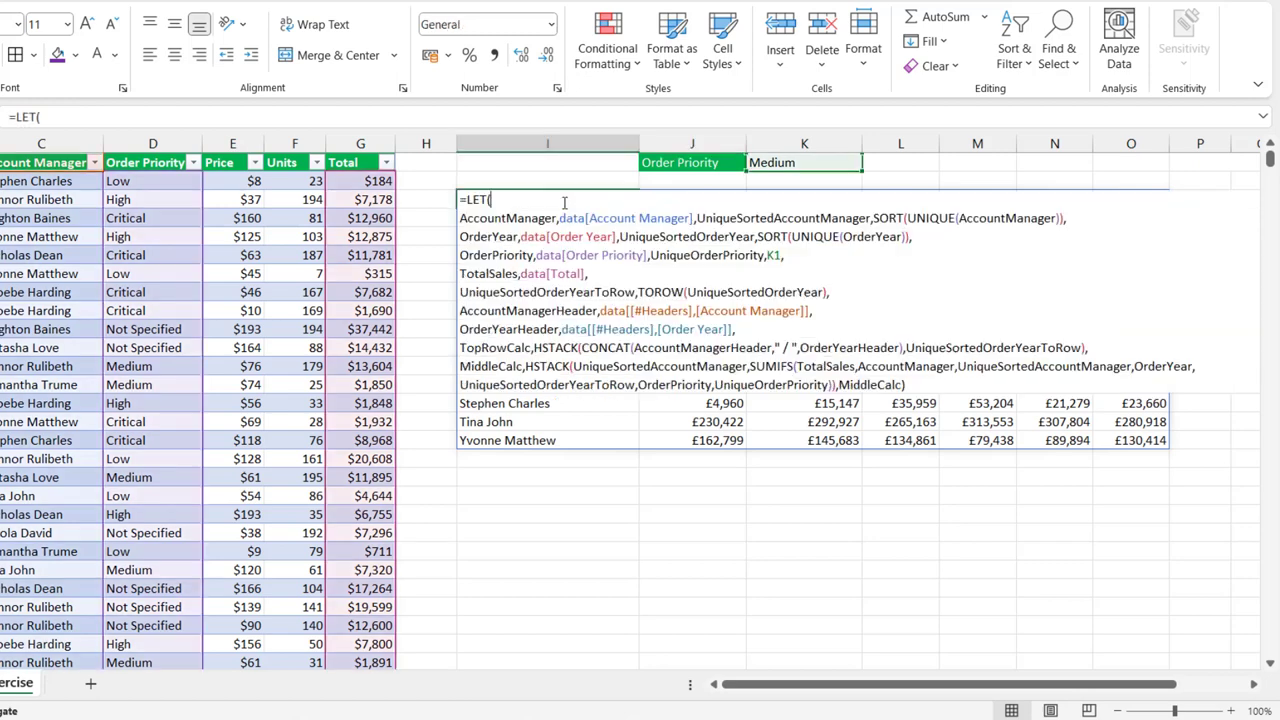
double_click(859, 384)
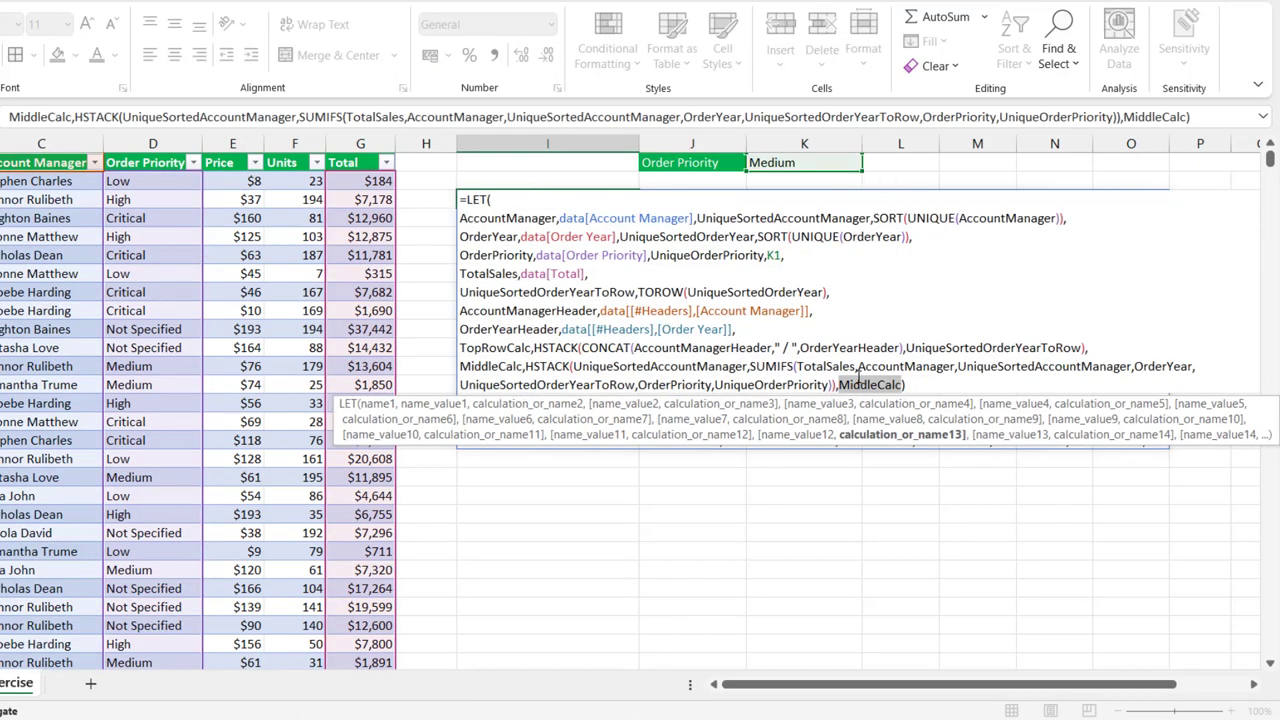
key("Delete")
key("Delete")
key("alt+Return")
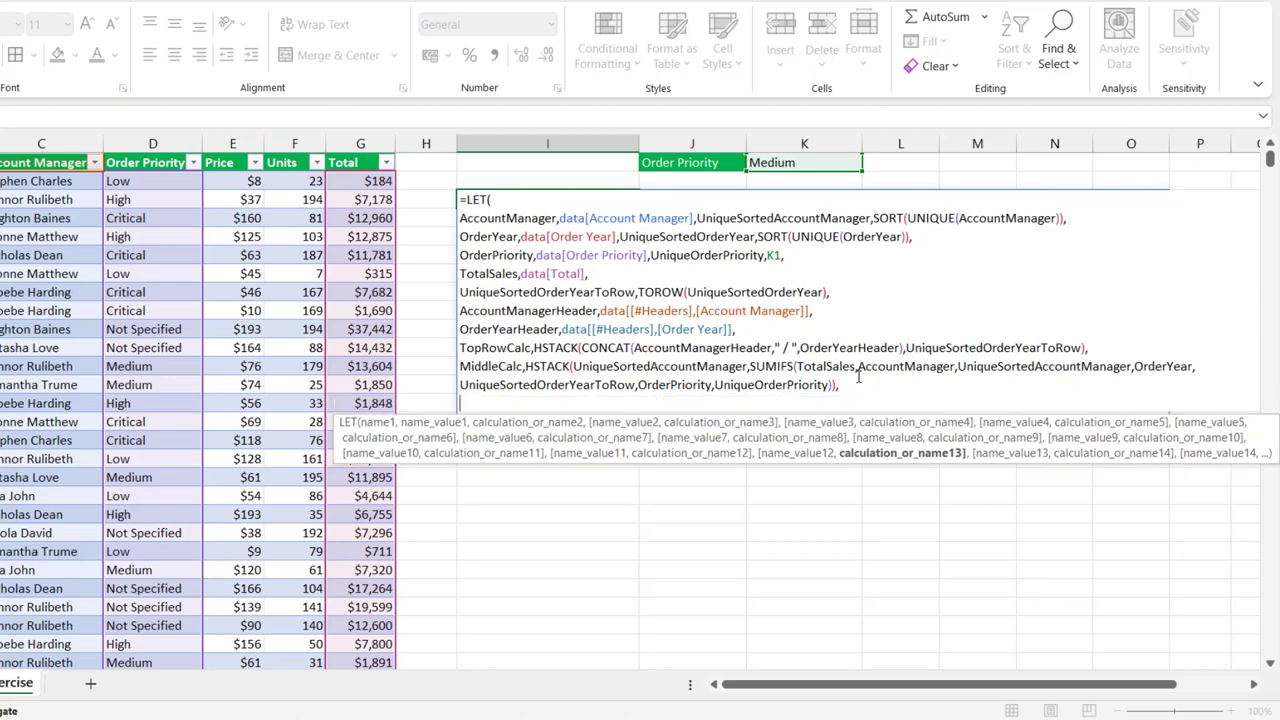
Enter the LET name BottomRowCalc on the new line and begin its calculation with HSTACK(
double_click(511, 347)
key("ctrl+c")
left_click(503, 404)
key("ctrl+v")
left_click(483, 403)
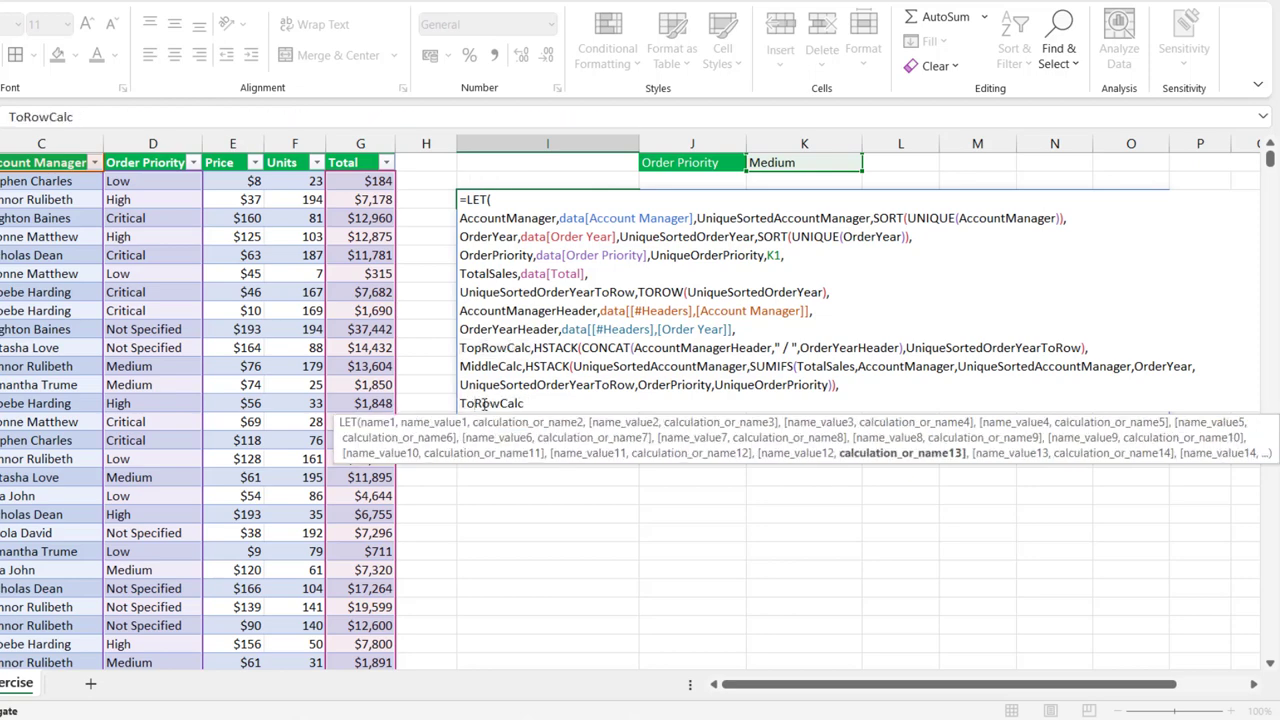
key("BackSpace")
key("BackSpace")
key("BackSpace")
type("BottomRowCalc")
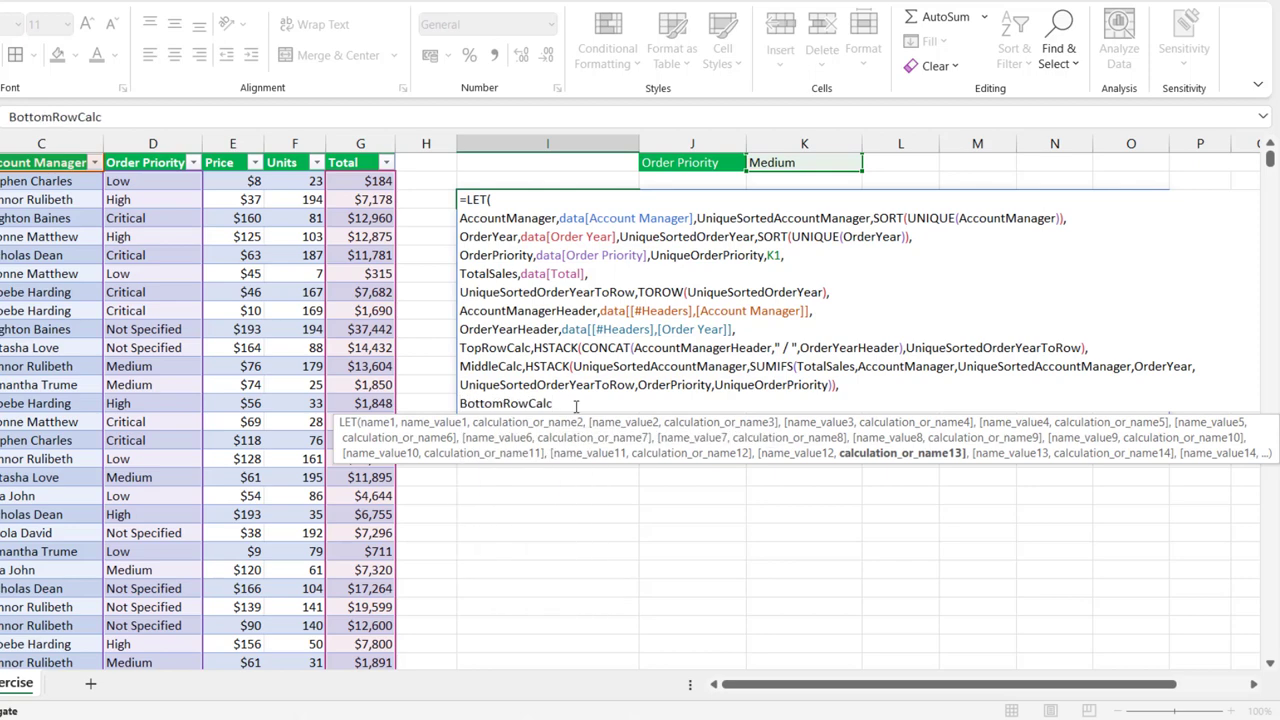
type(",hs")
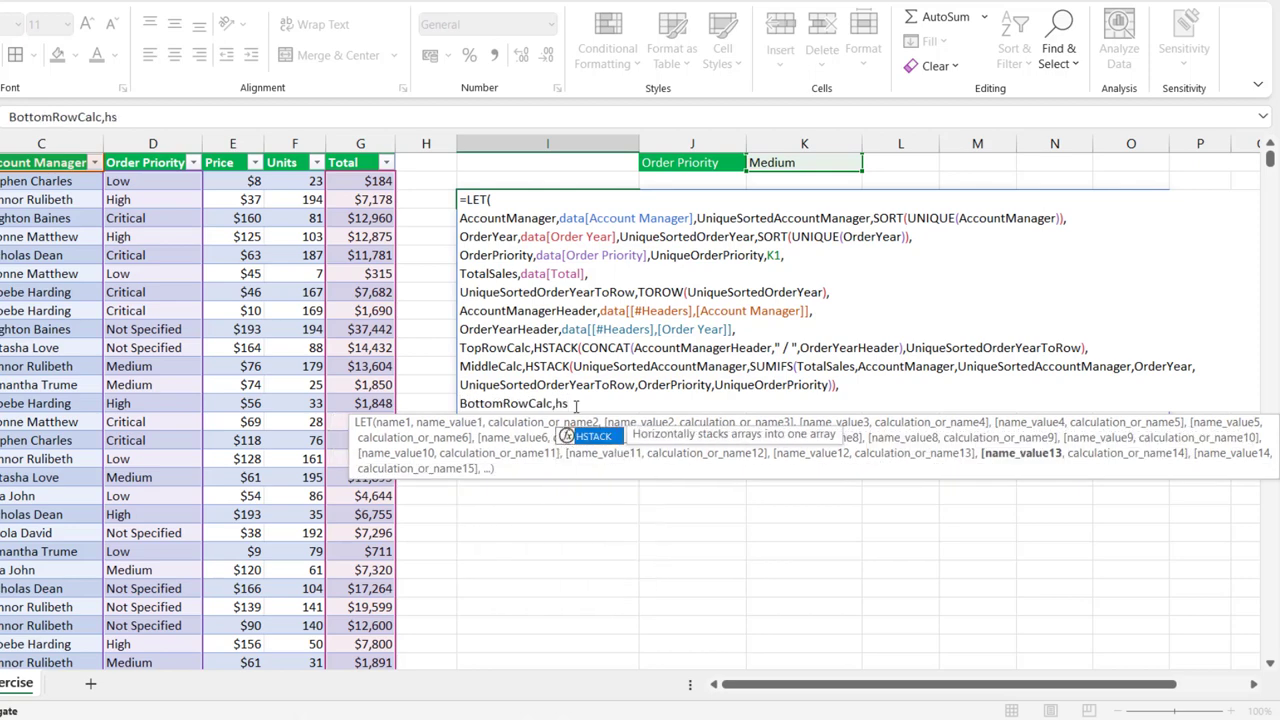
key("Tab")
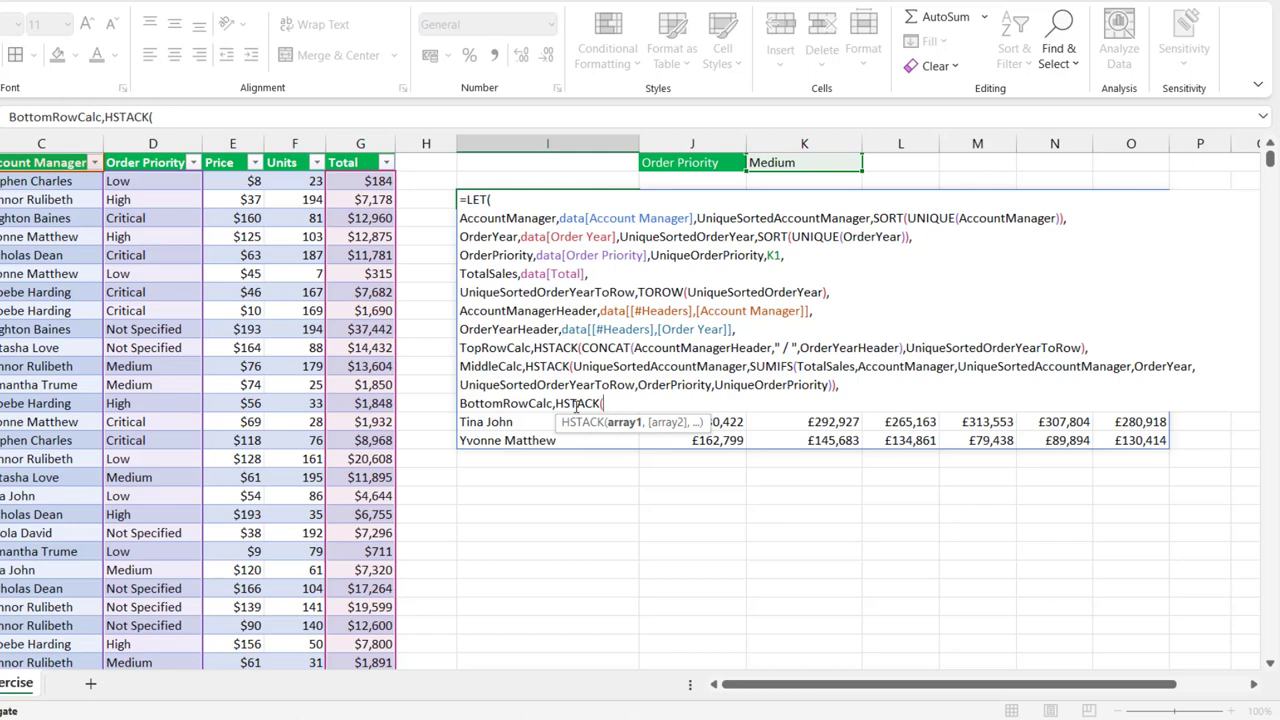
Give BottomRowCalc's HSTACK the text "Total Sales", return BottomRowCalc as the LET output, and commit the formula
type("Total Sales\"")
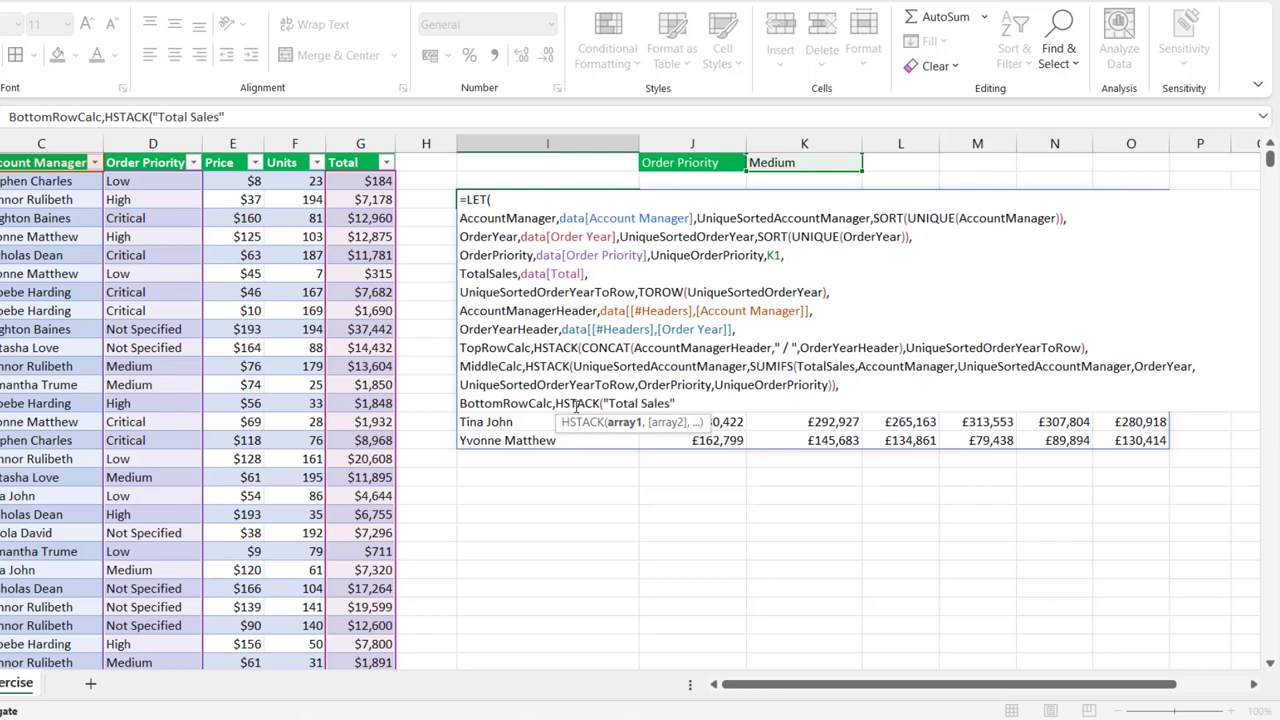
type("),")
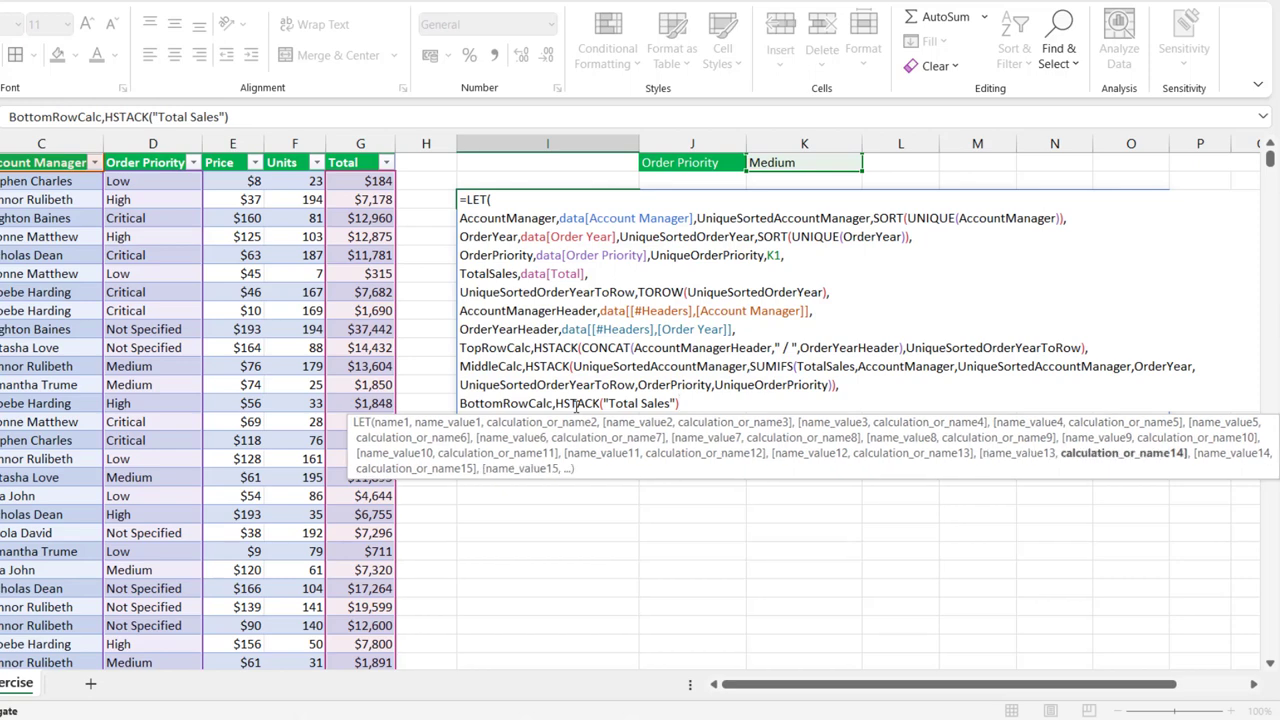
double_click(522, 403)
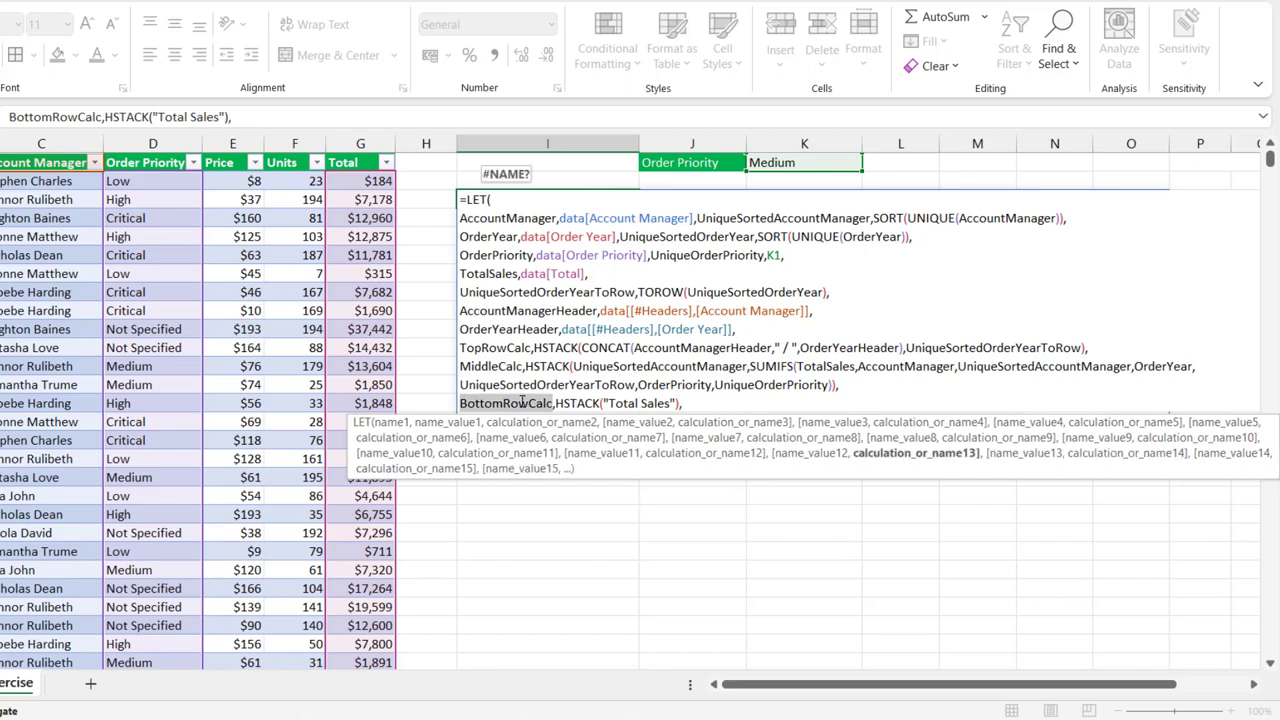
key("ctrl+c")
left_click(696, 403)
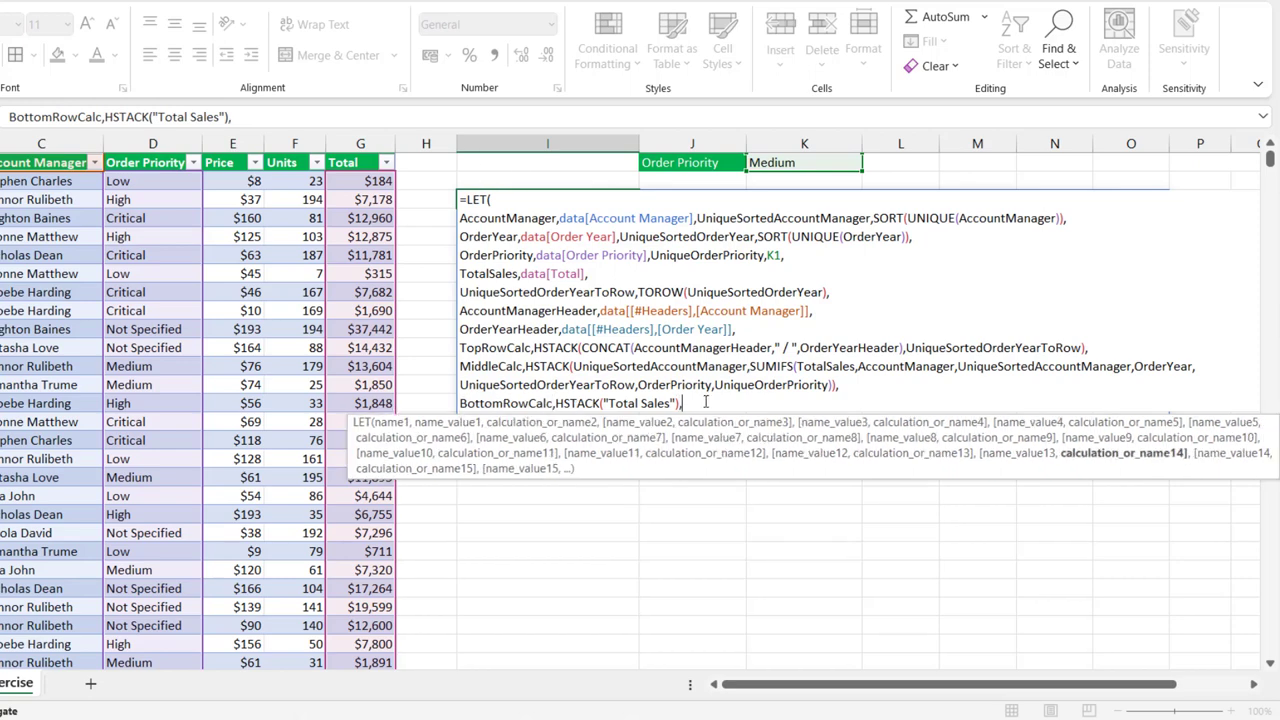
key("ctrl+v")
type(")")
key("Return")
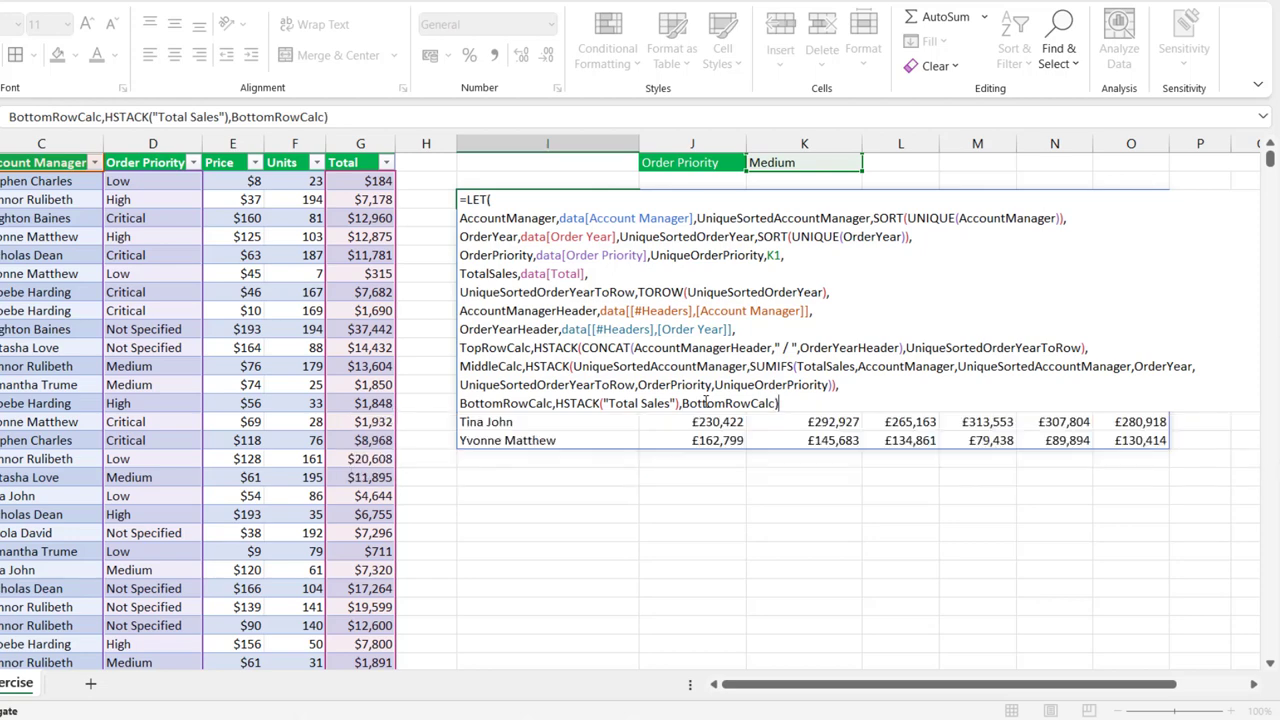
Reopen the I3 formula and add an empty SUMIFS() as the second HSTACK argument in BottomRowCalc
double_click(544, 200)
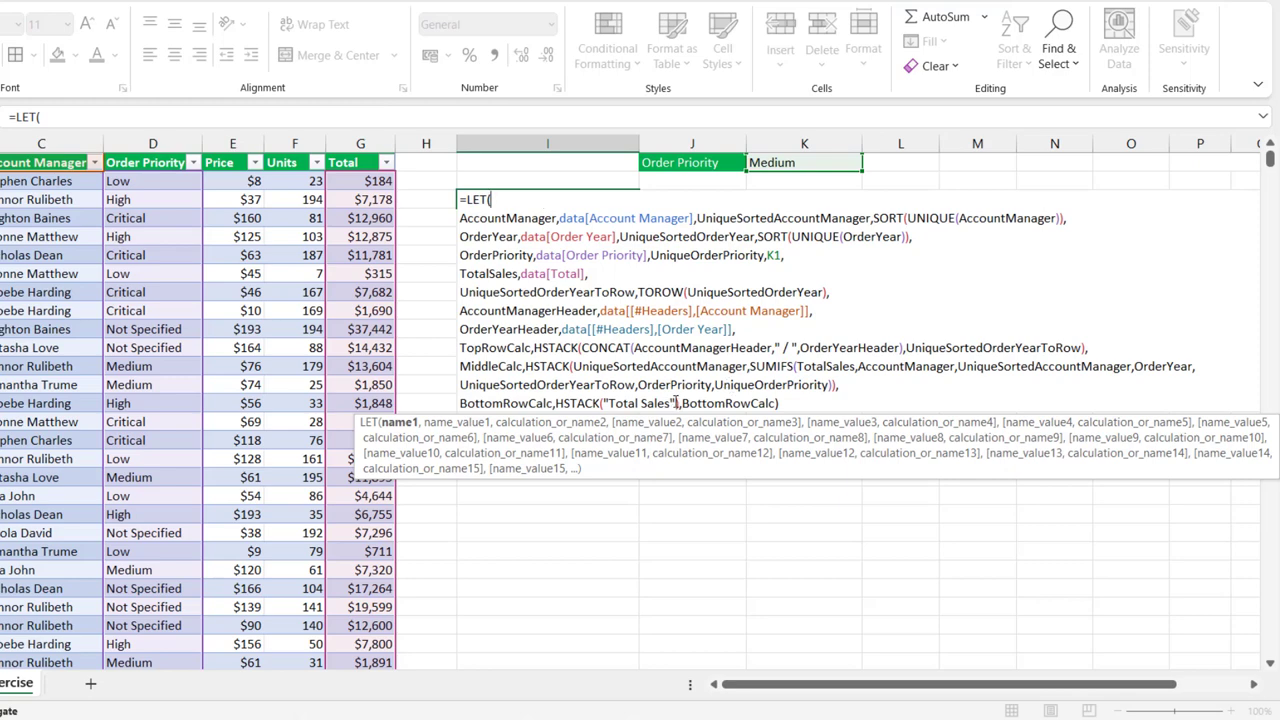
left_click(670, 403)
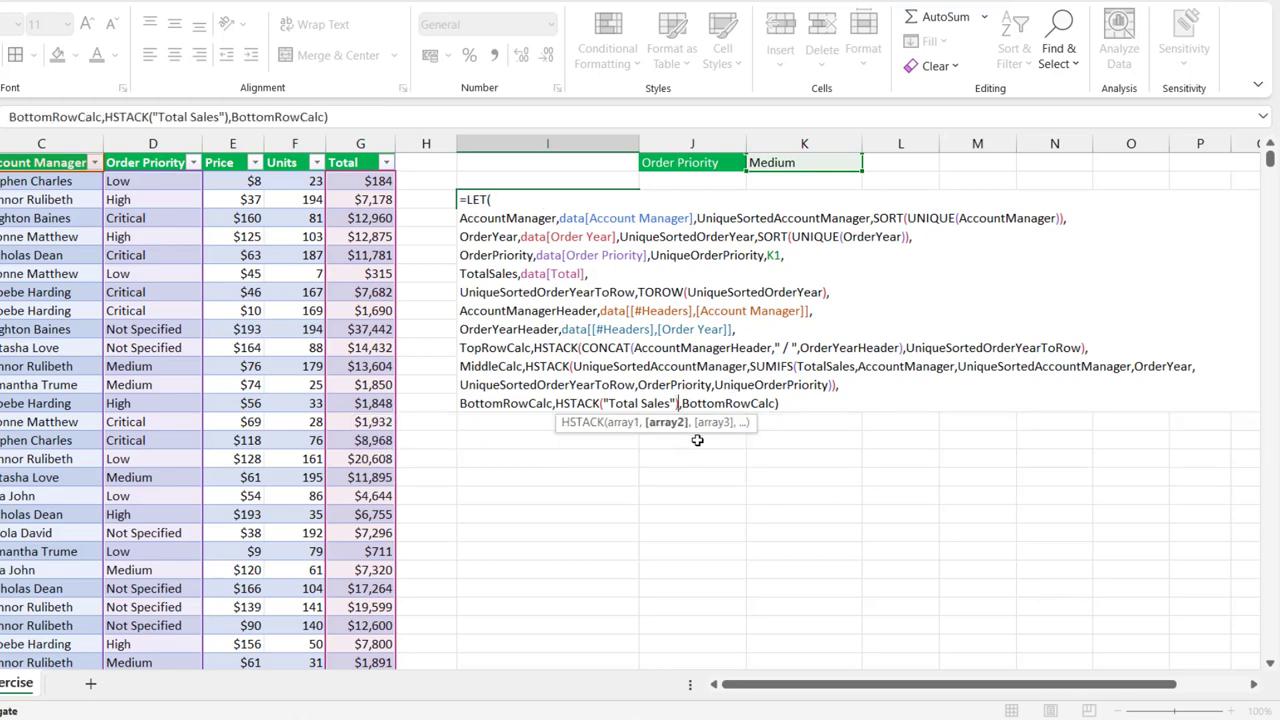
type(",")
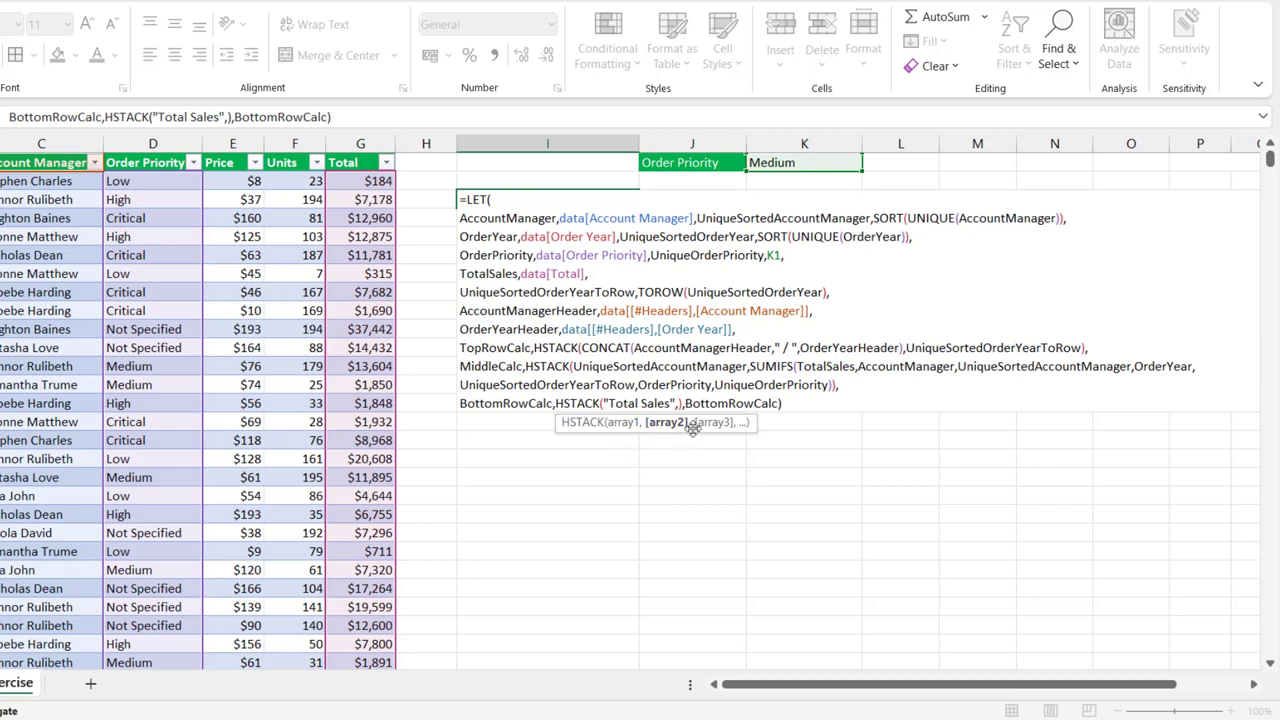
type("su")
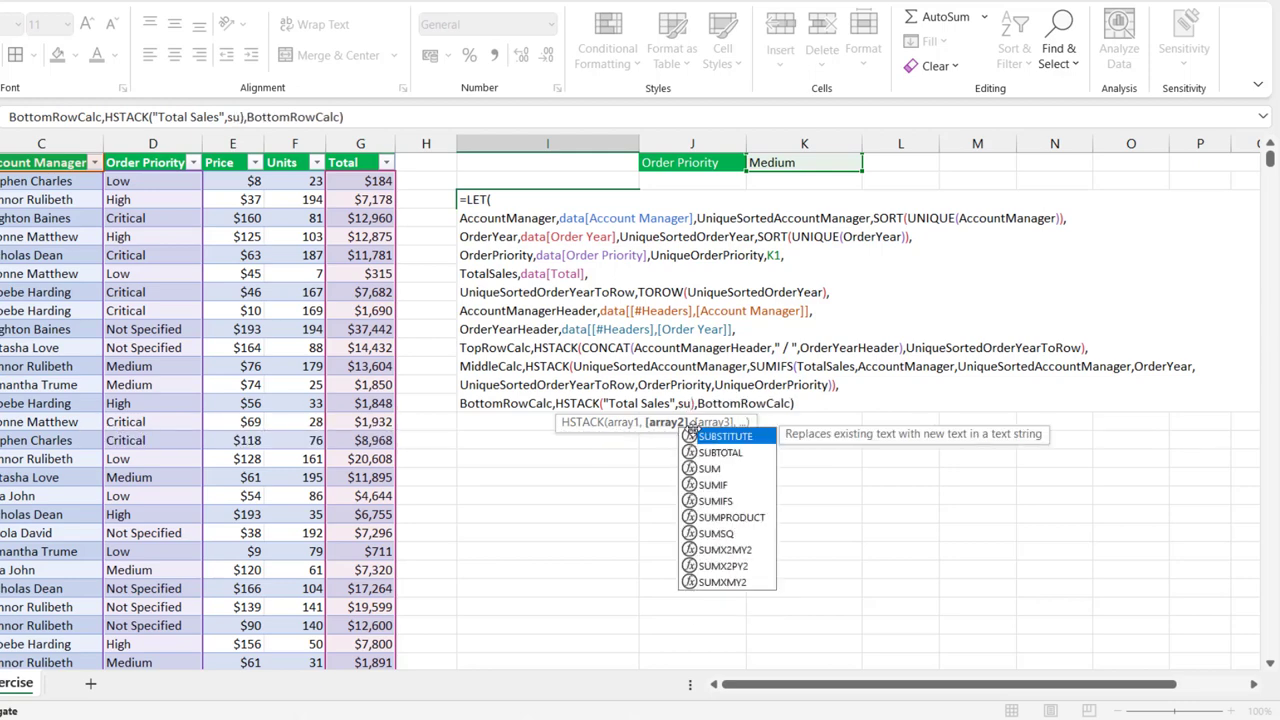
type("m")
key("Down")
key("Down")
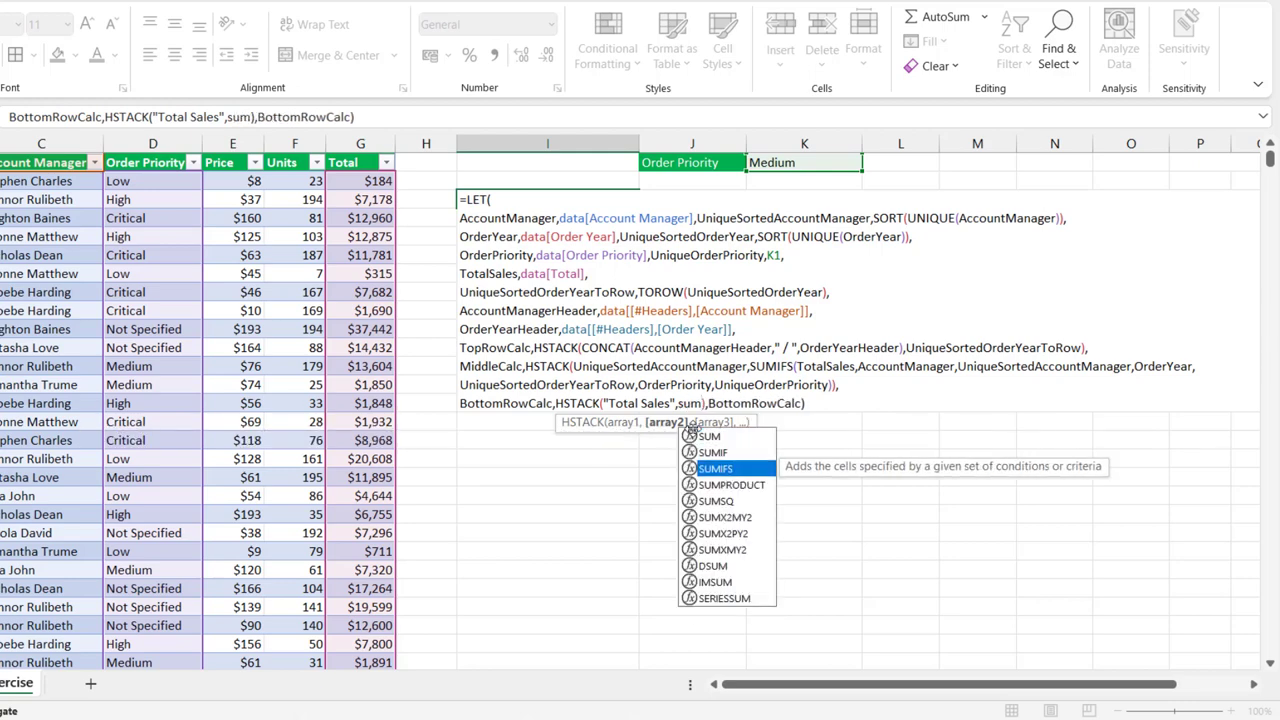
key("Tab")
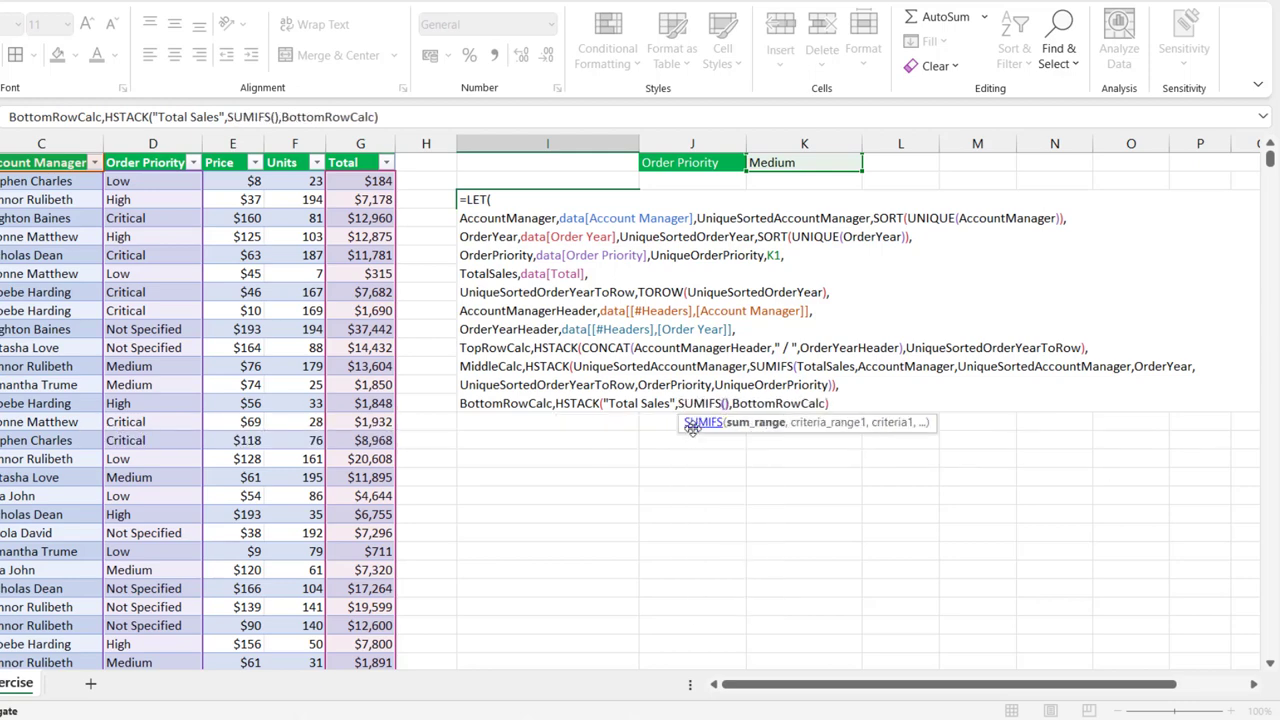
type(")")
key("Left")
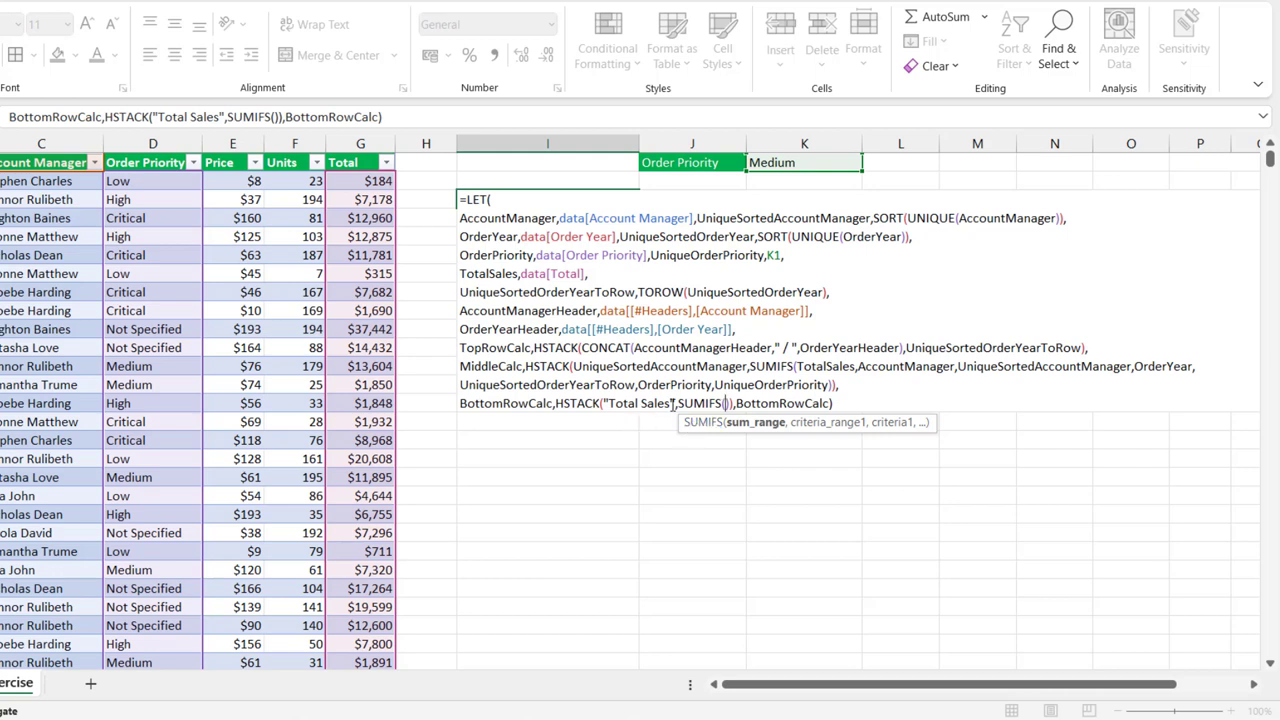
Set the sum range of the BottomRowCalc SUMIFS to TotalSales
left_click(758, 424)
type("To")
key("Tab")
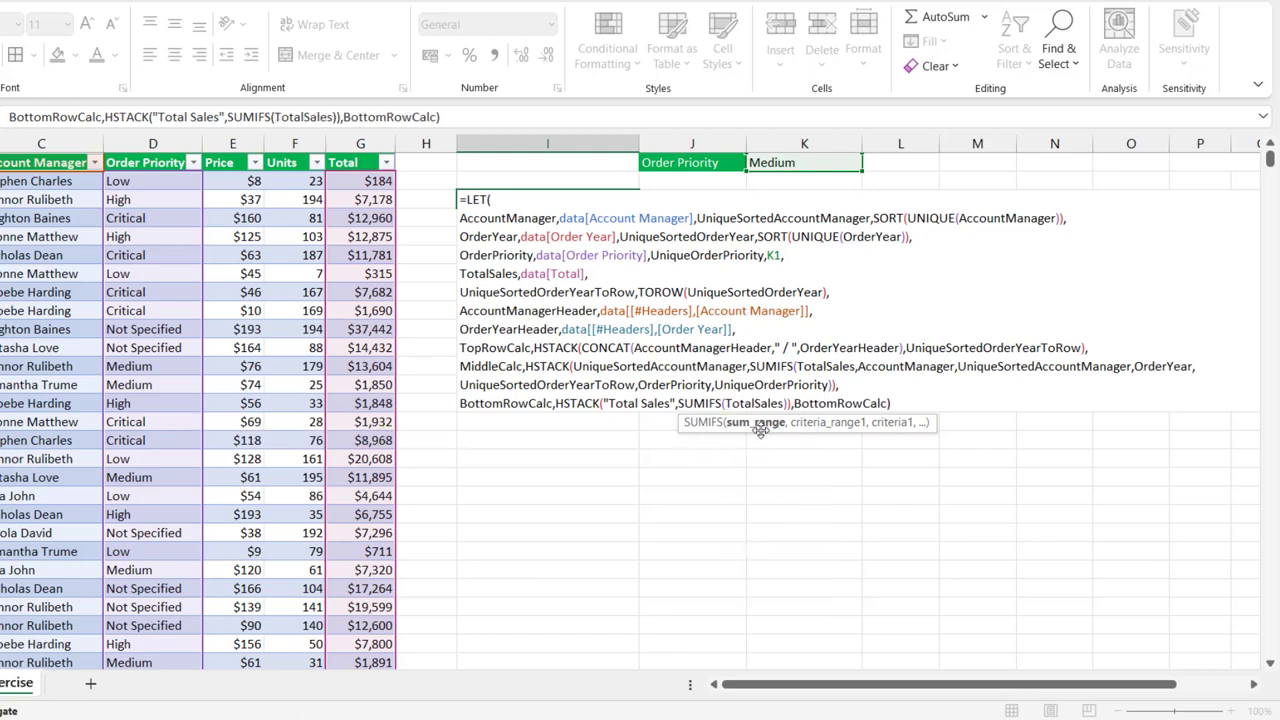
type(",")
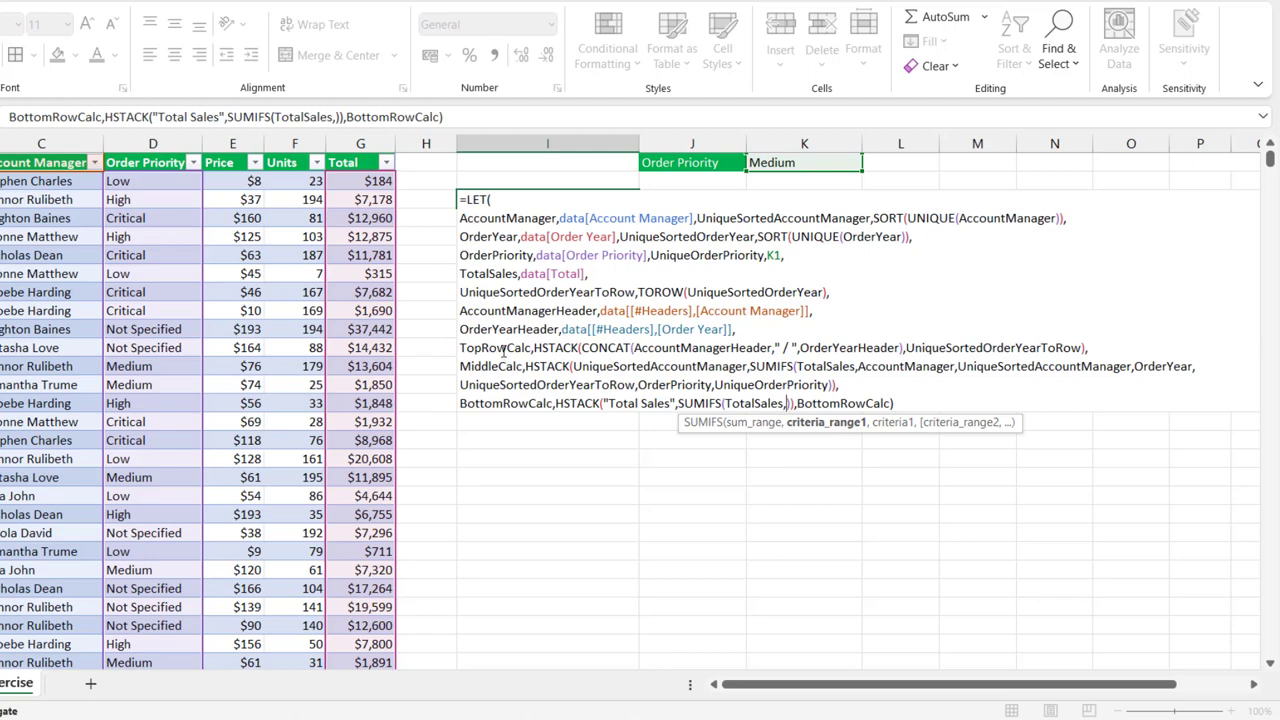
Check the MiddleCalc SUMIFS arguments and enter OrderYear as the first criteria range of the BottomRowCalc SUMIFS
left_click_drag(499, 370, 754, 388)
left_click_drag(846, 370, 958, 370)
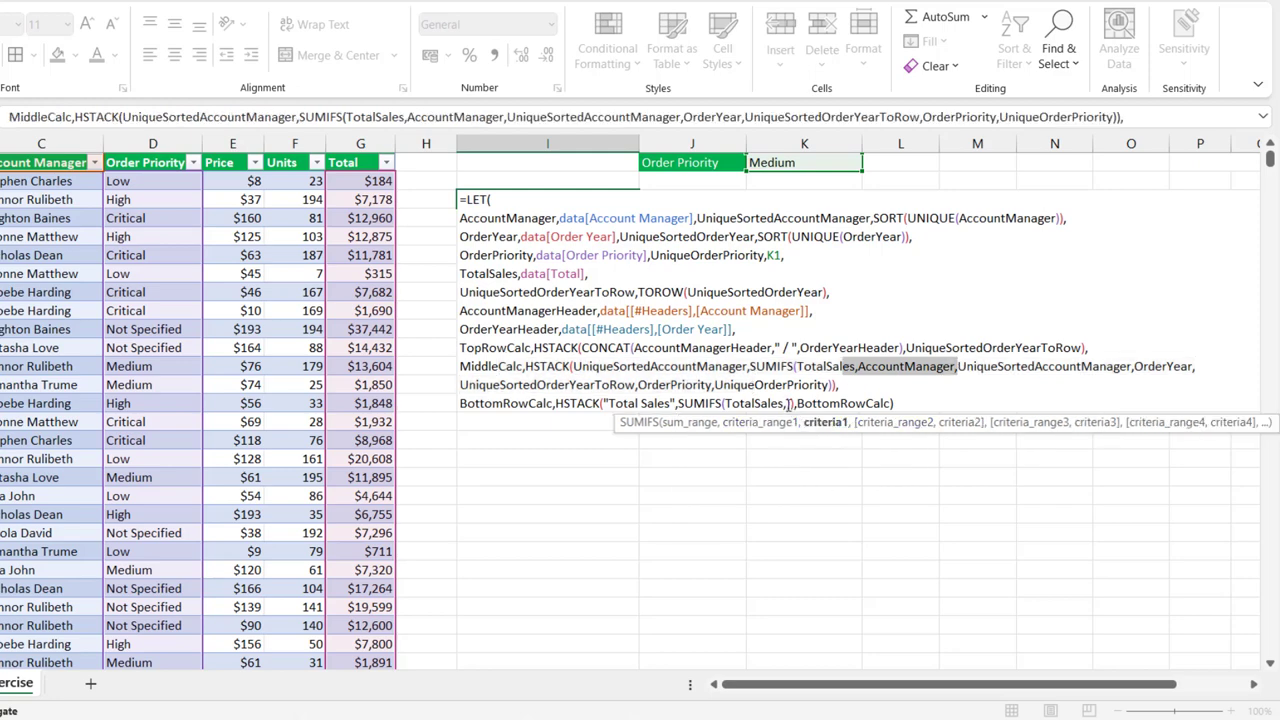
left_click(789, 404)
type("ord")
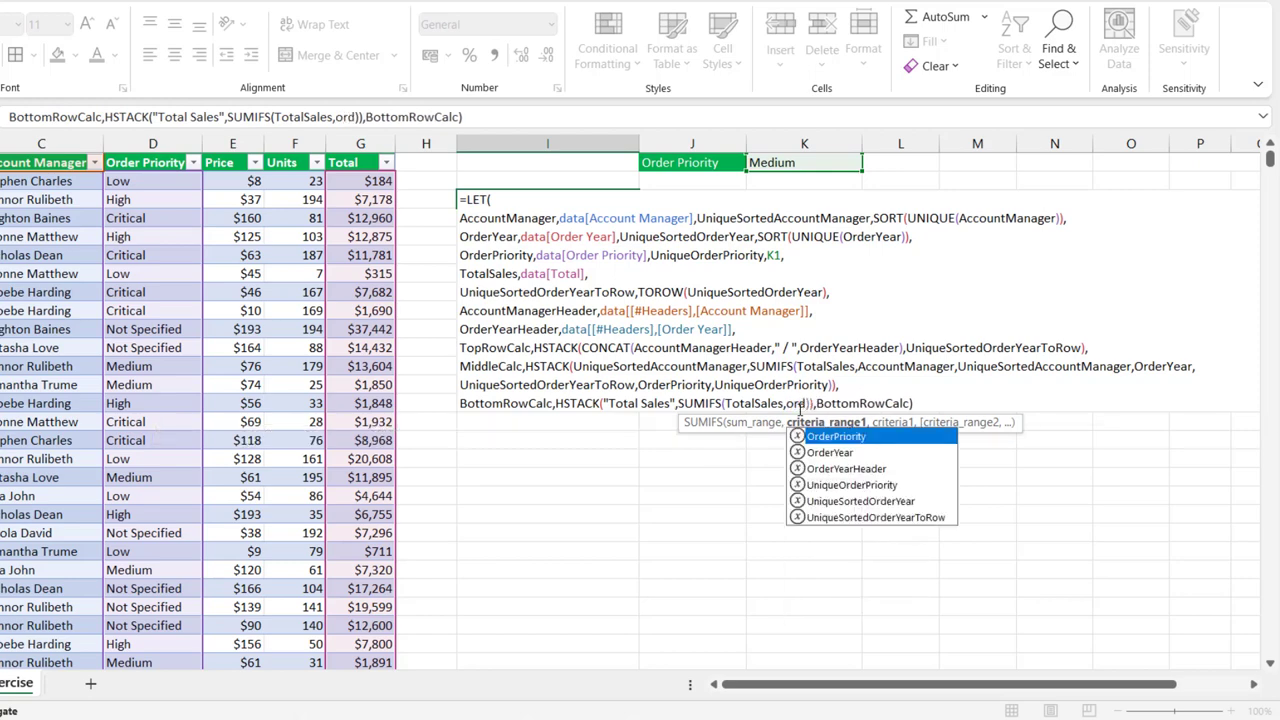
key("Down")
key("Tab")
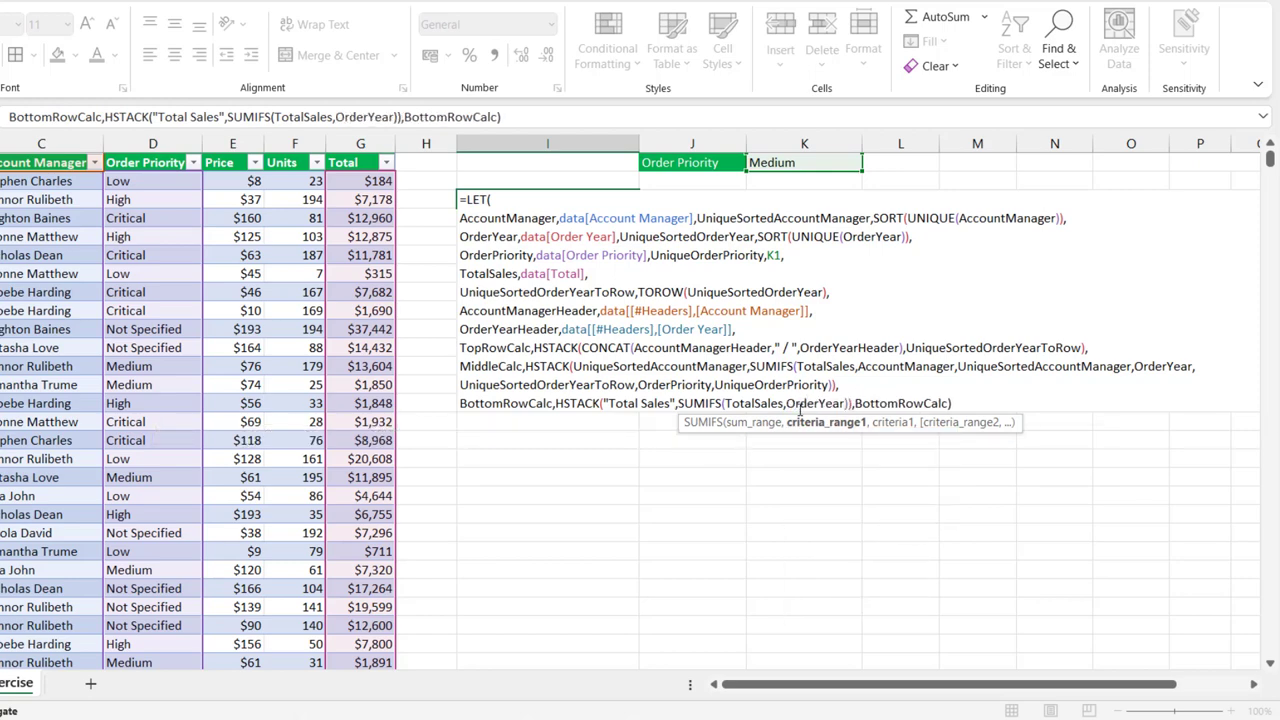
type(",")
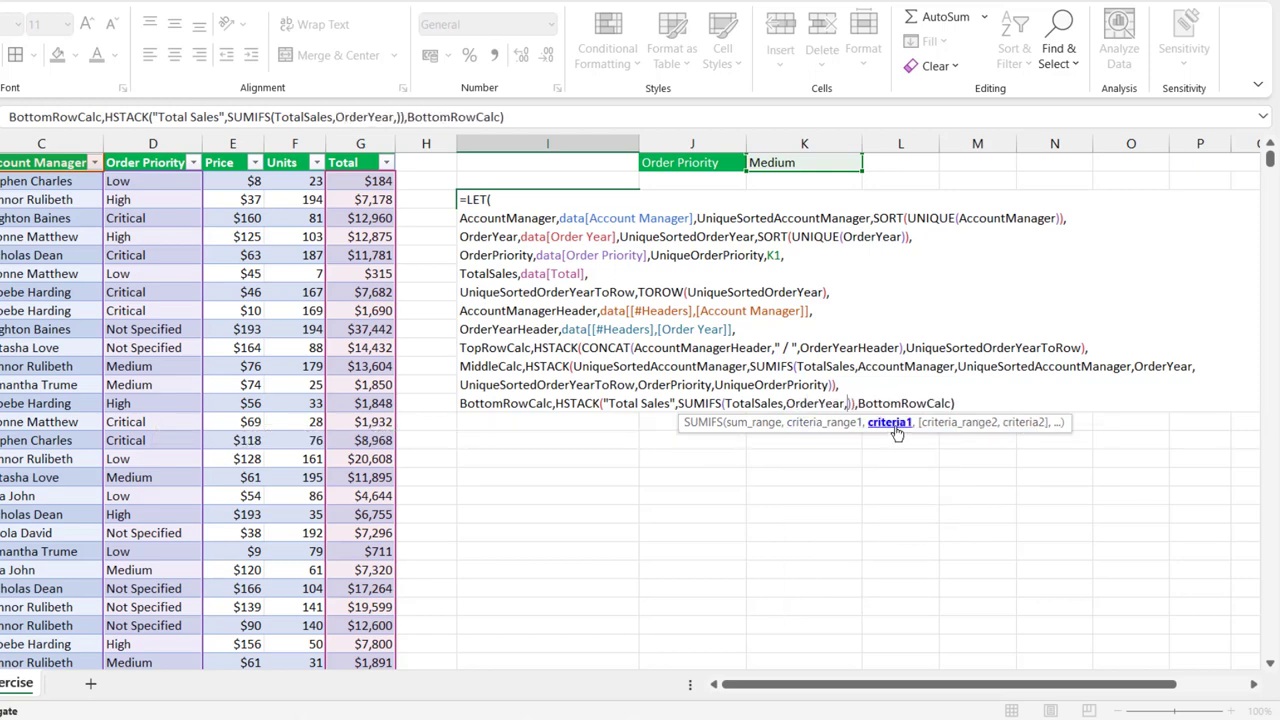
Enter UniqueSortedOrderYearToRow as the first criterion of the BottomRowCalc SUMIFS
type("uniq")
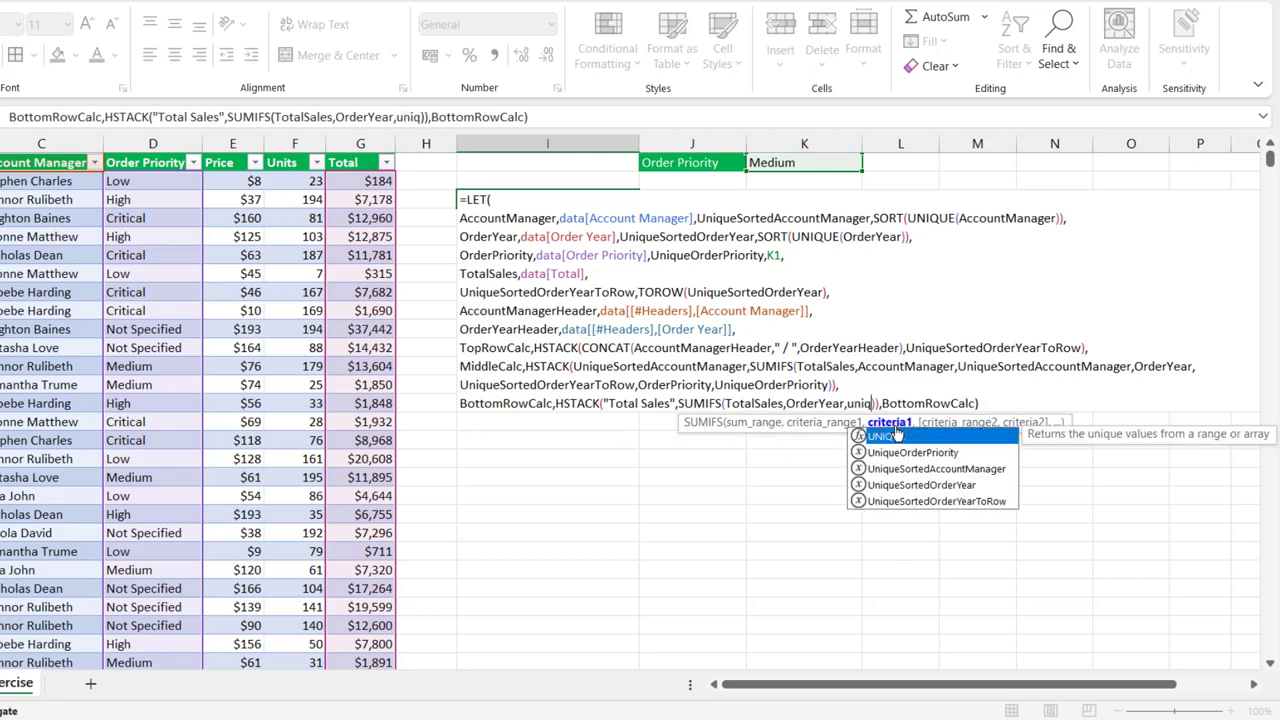
key("Down")
key("Down")
key("Down")
key("Down")
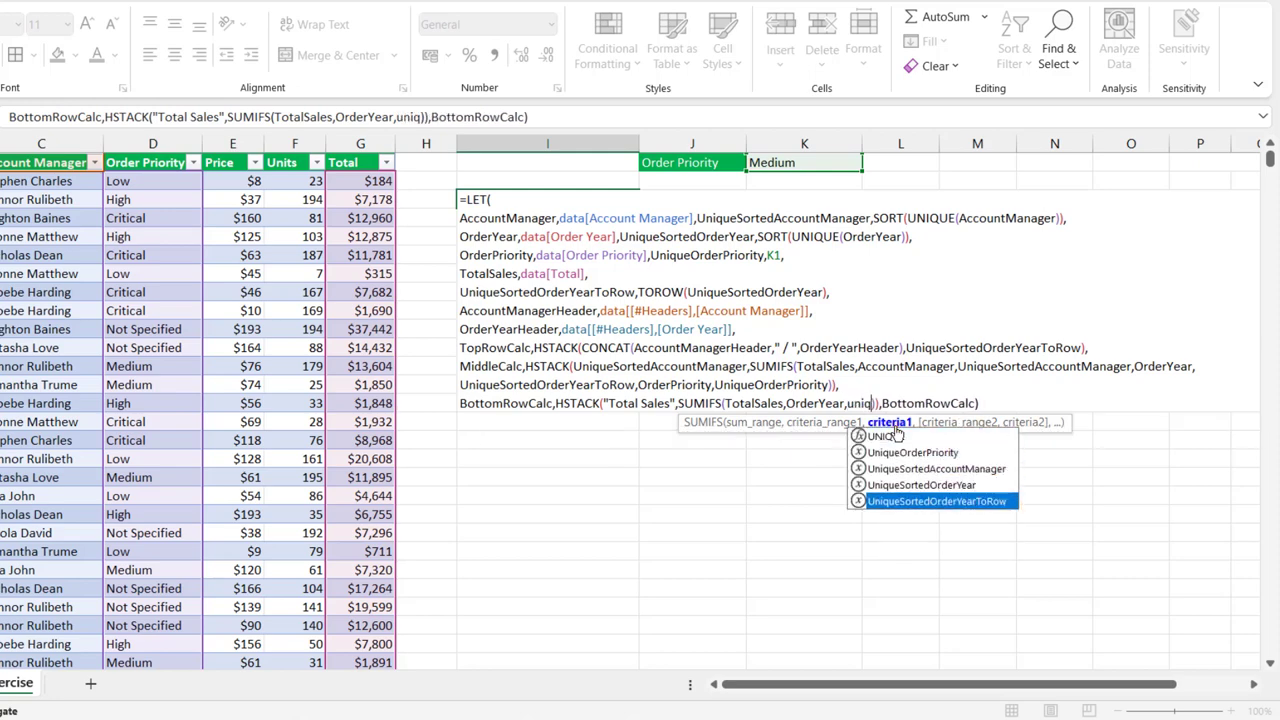
key("Tab")
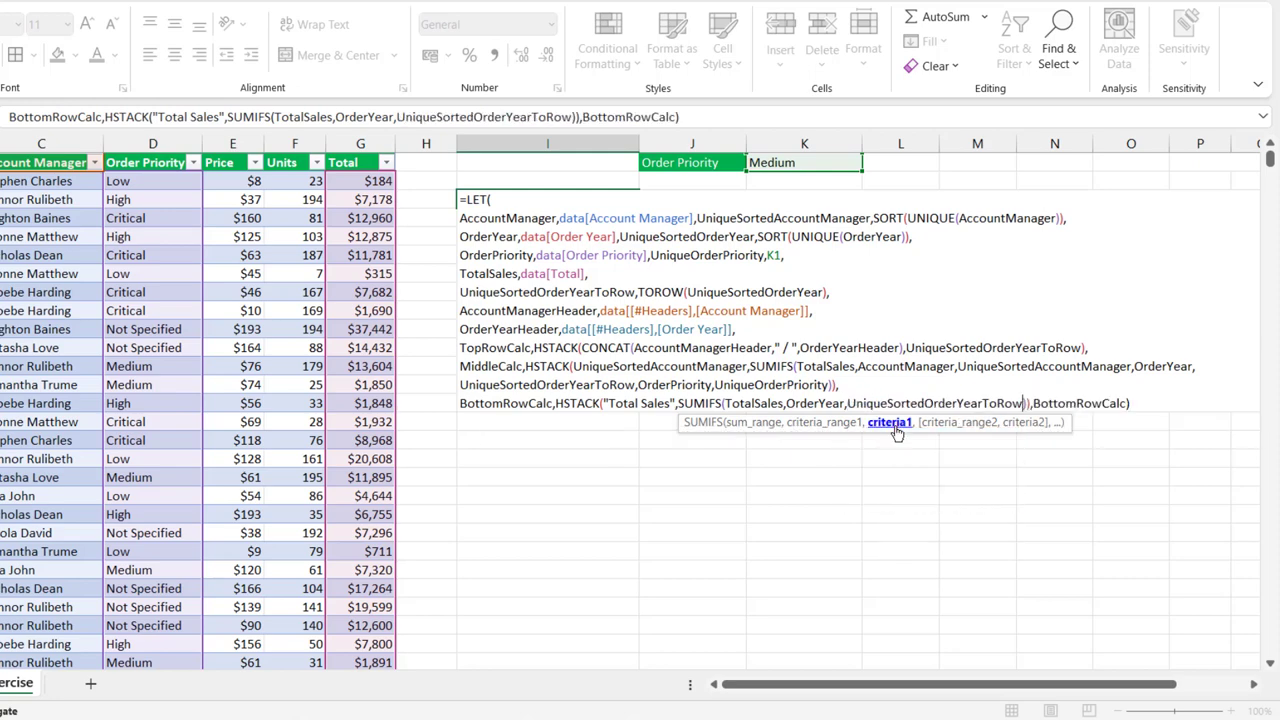
type(",")
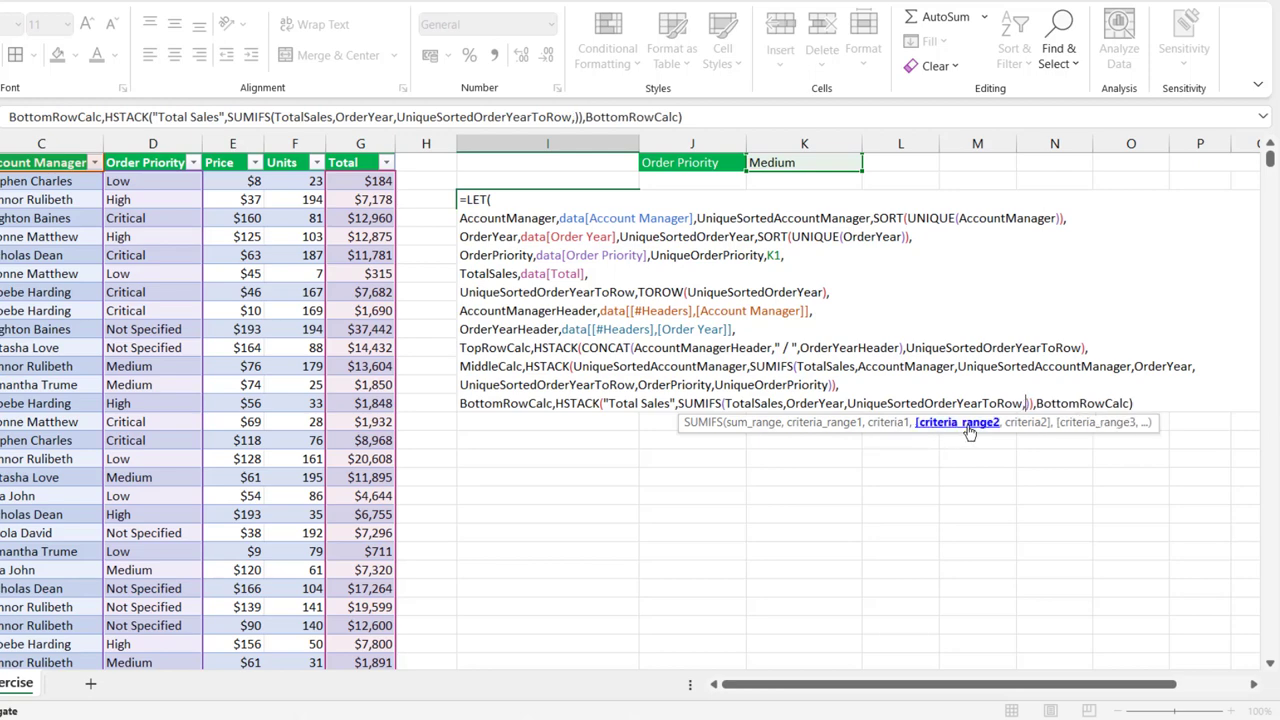
Add OrderPriority and UniqueOrderPriority as the second criteria pair of the BottomRowCalc SUMIFS and commit the formula
type("ord")
key("Tab")
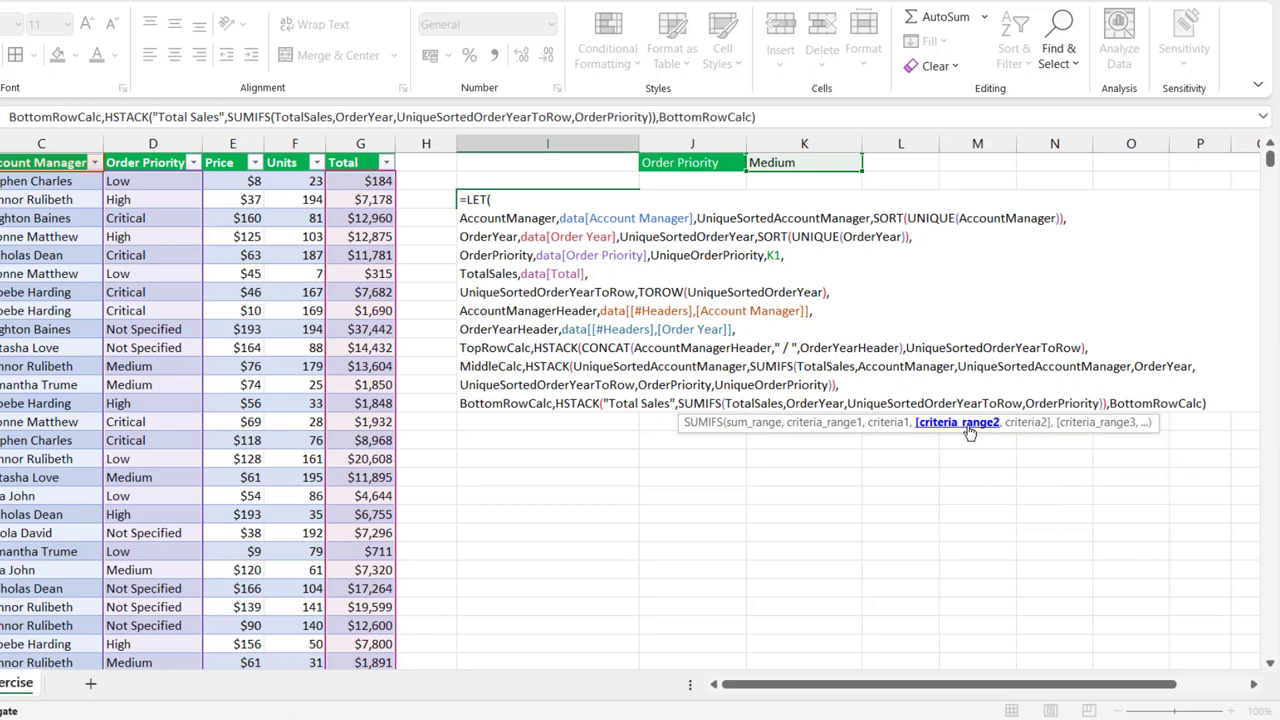
type(",")
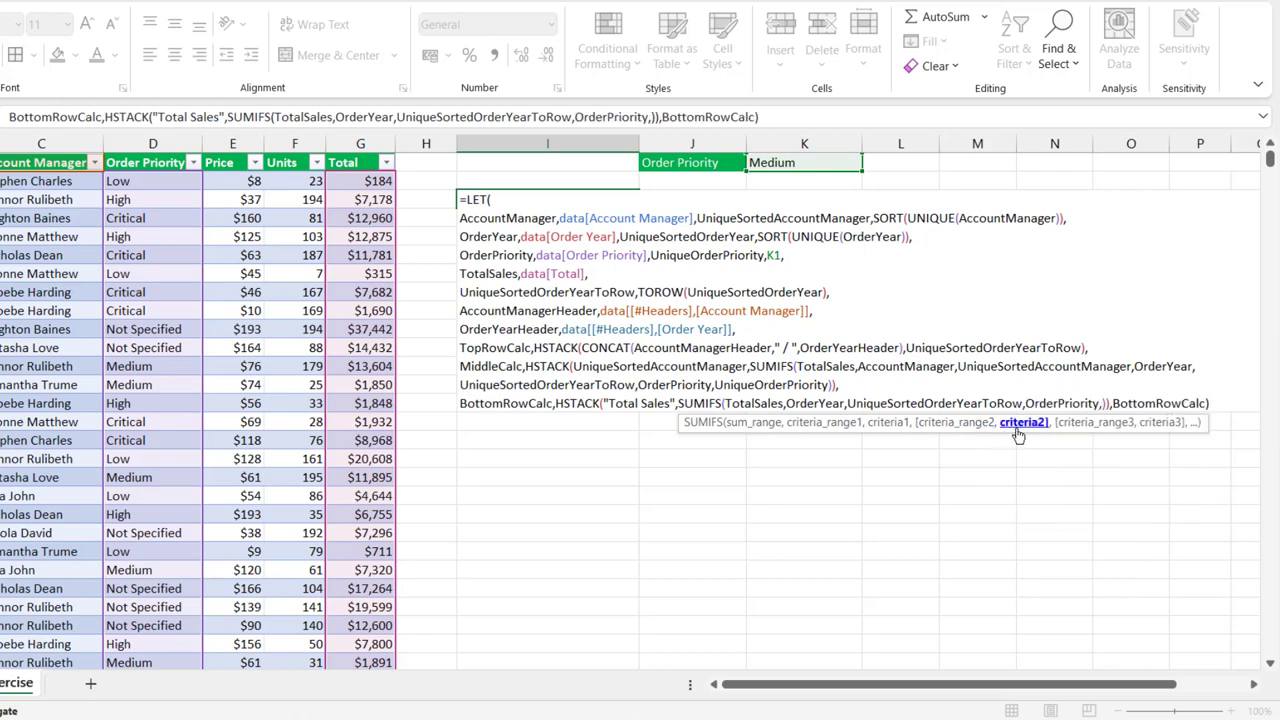
type("o")
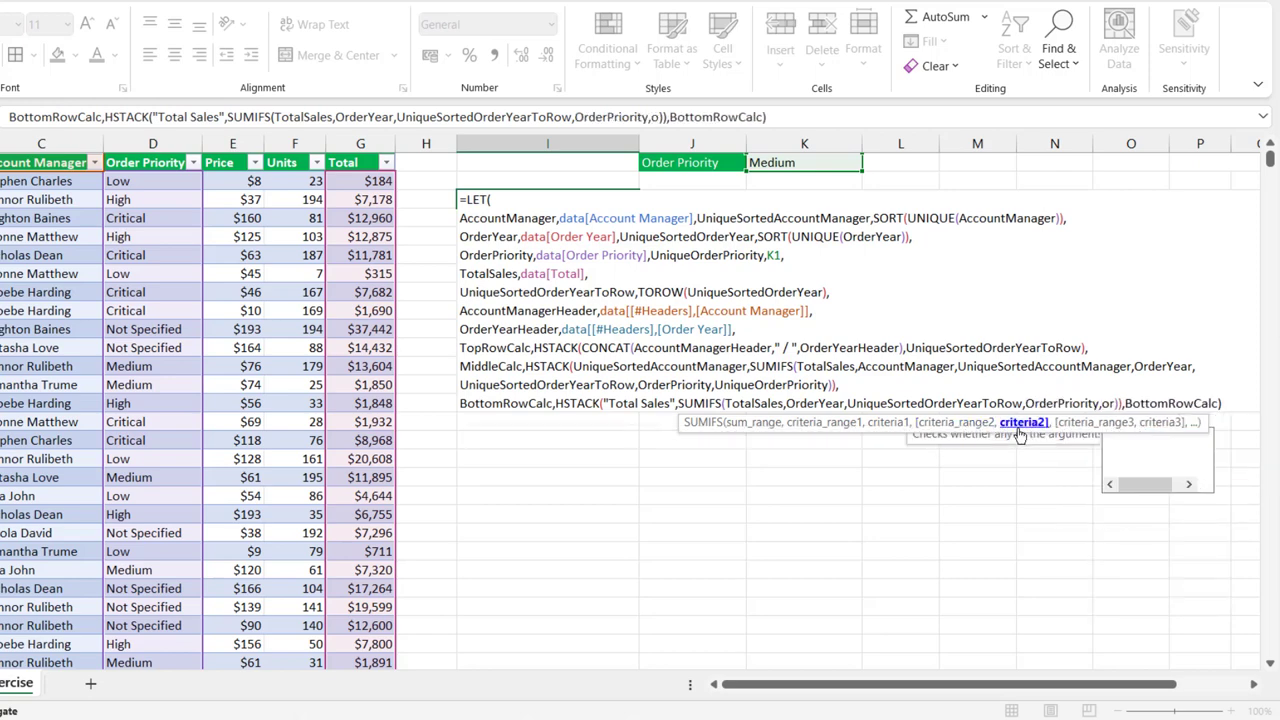
key("BackSpace")
type("uni")
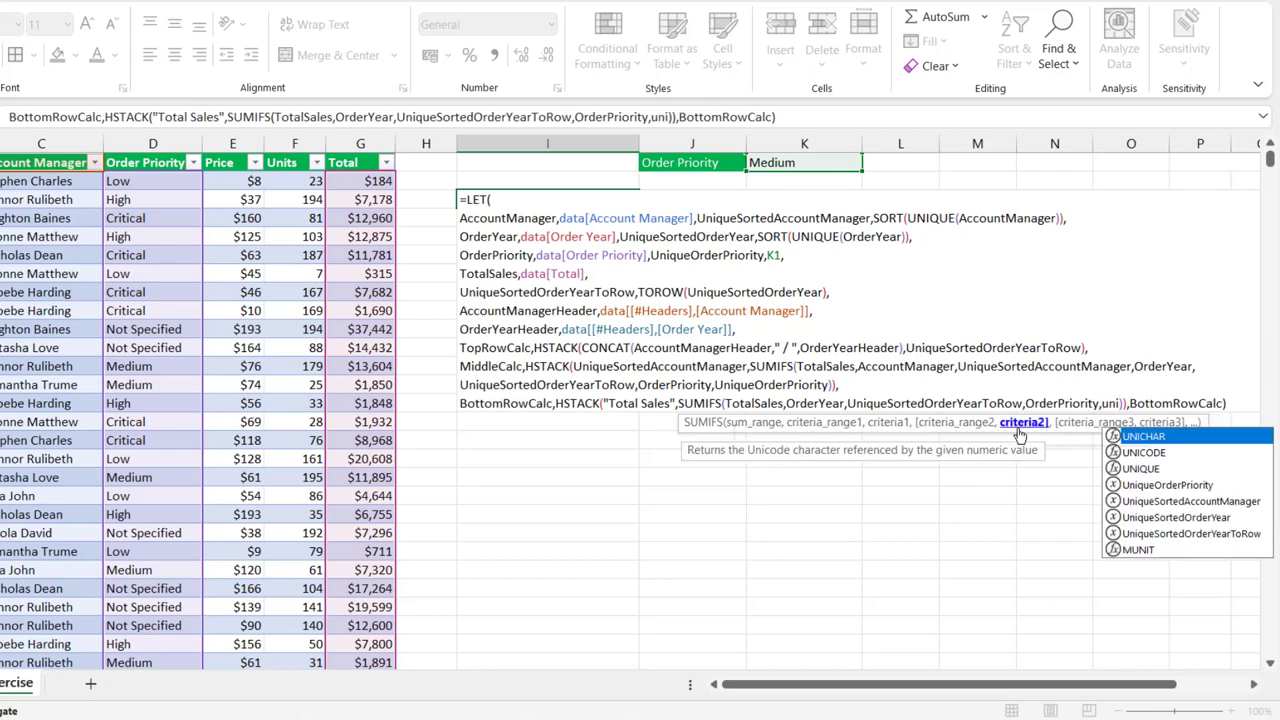
key("Down")
key("Down")
key("Up")
key("Up")
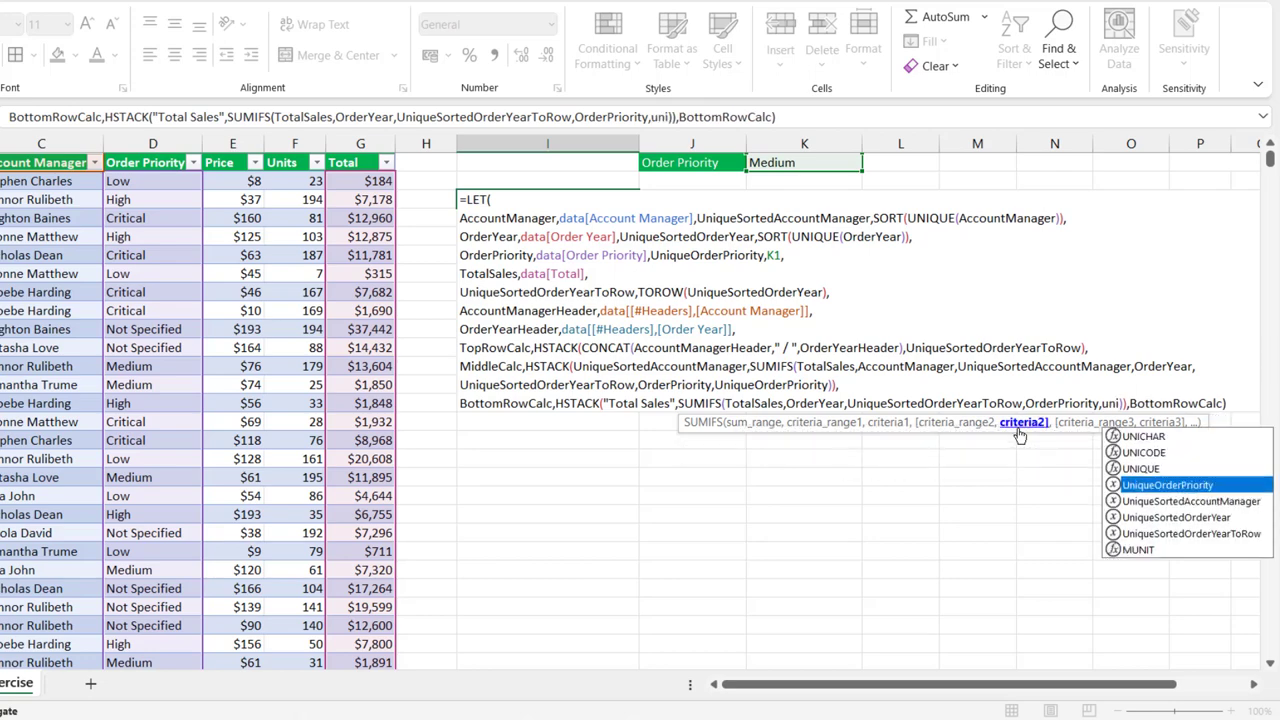
key("Tab")
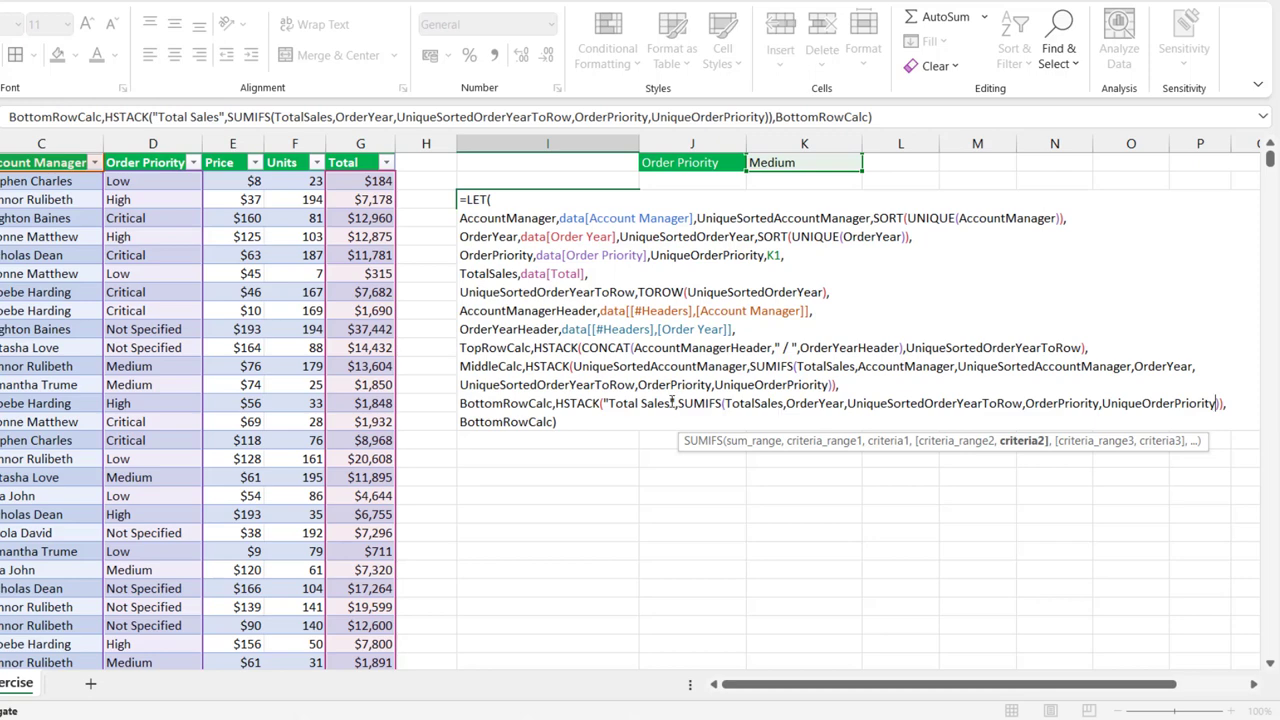
key("ctrl+Return")
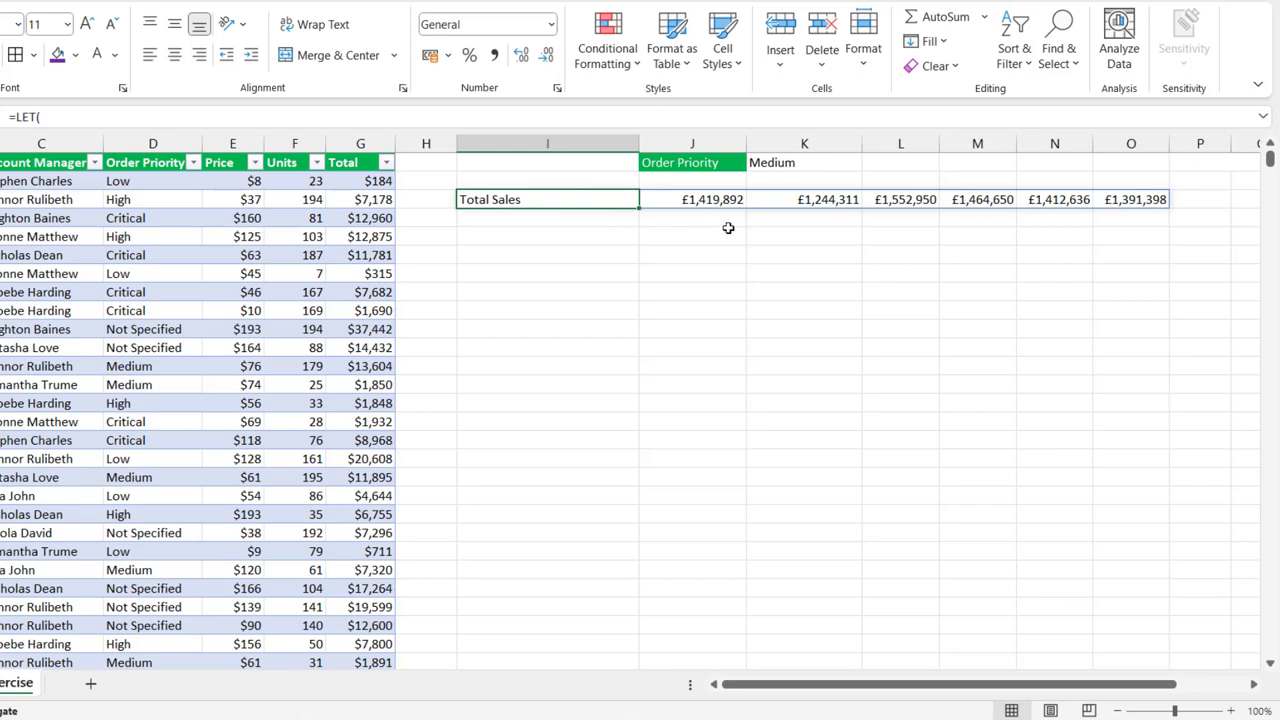
Reopen the I3 formula and replace the final BottomRowCalc output argument and closing parenthesis with an empty new line
double_click(591, 198)
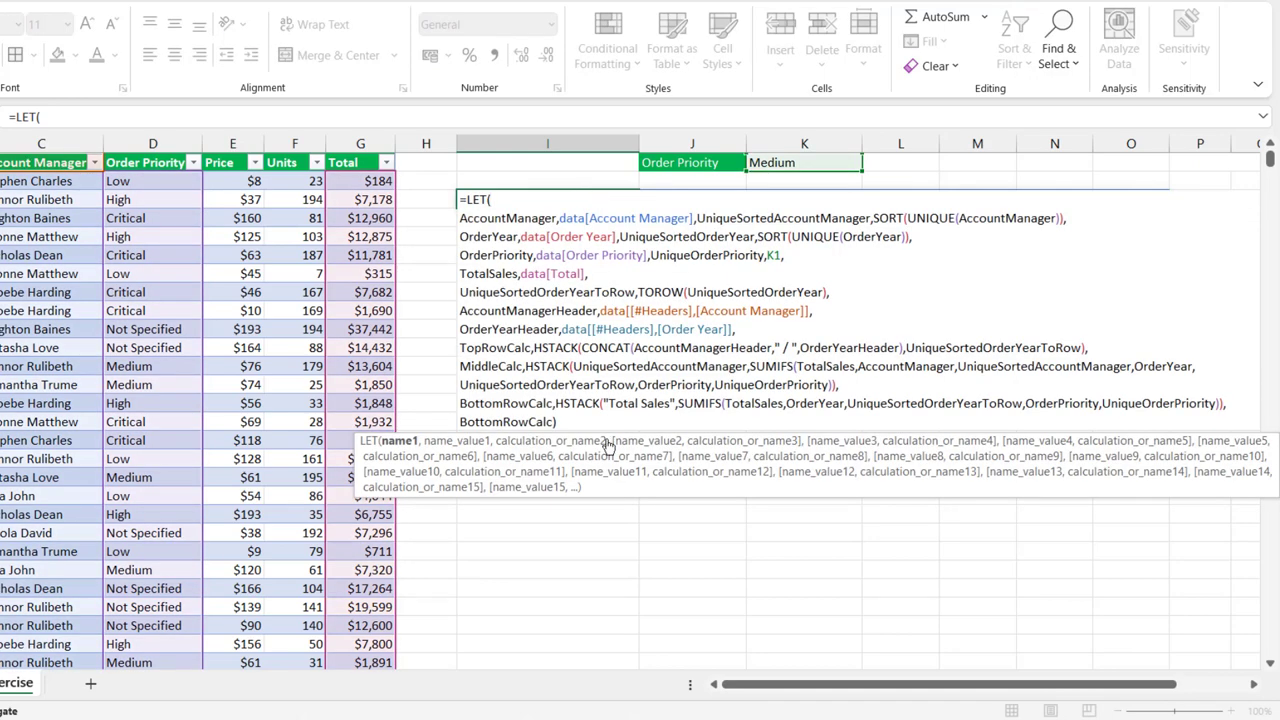
left_click_drag(714, 486, 706, 594)
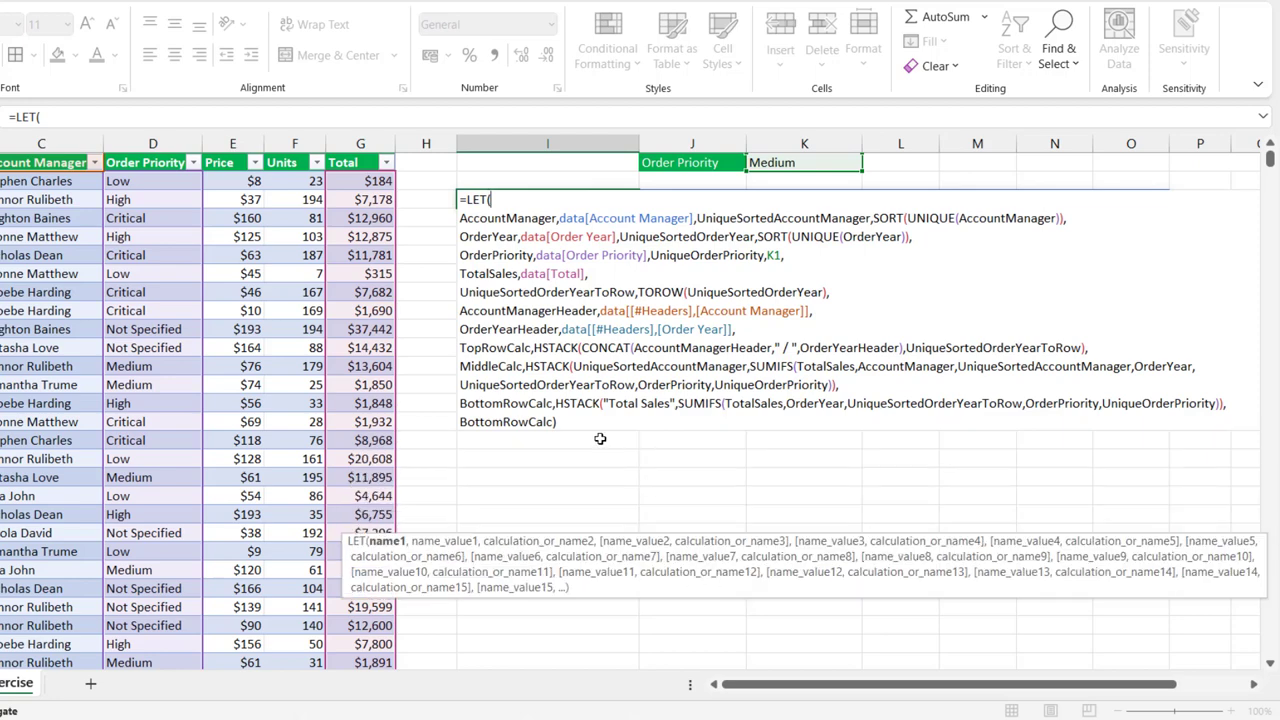
double_click(515, 421)
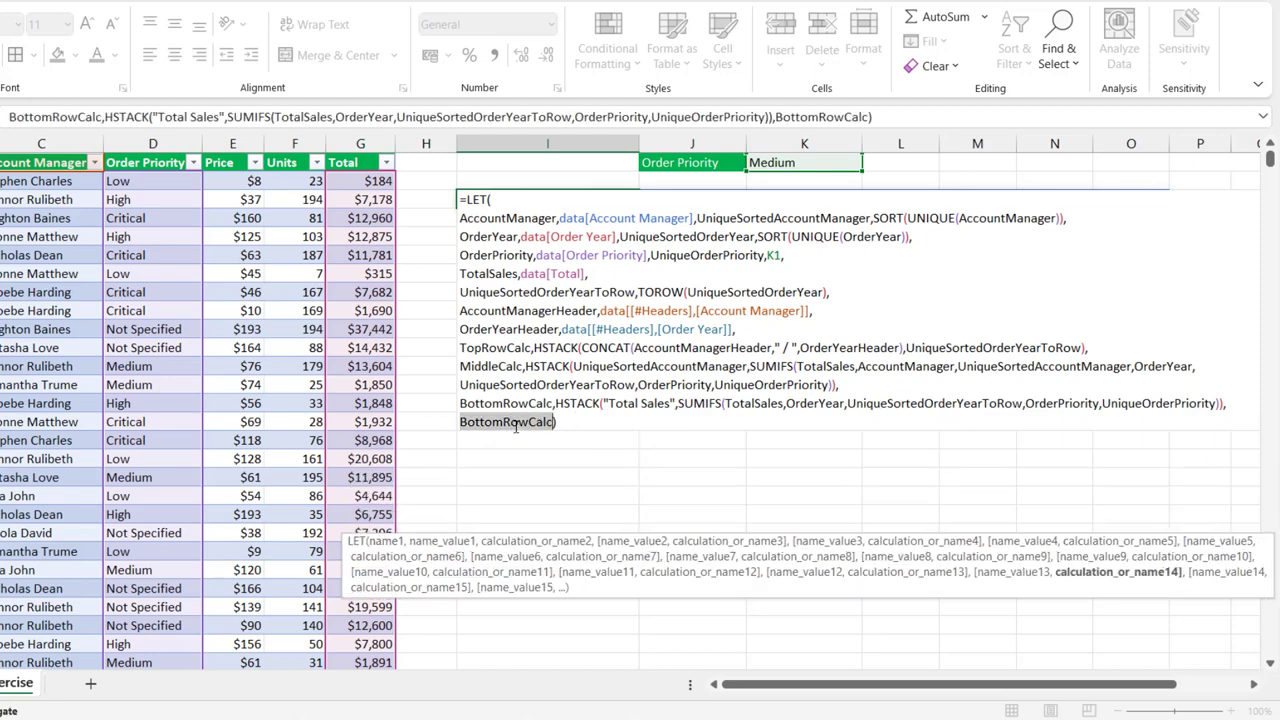
key("BackSpace")
key("BackSpace")
key("alt+Return")
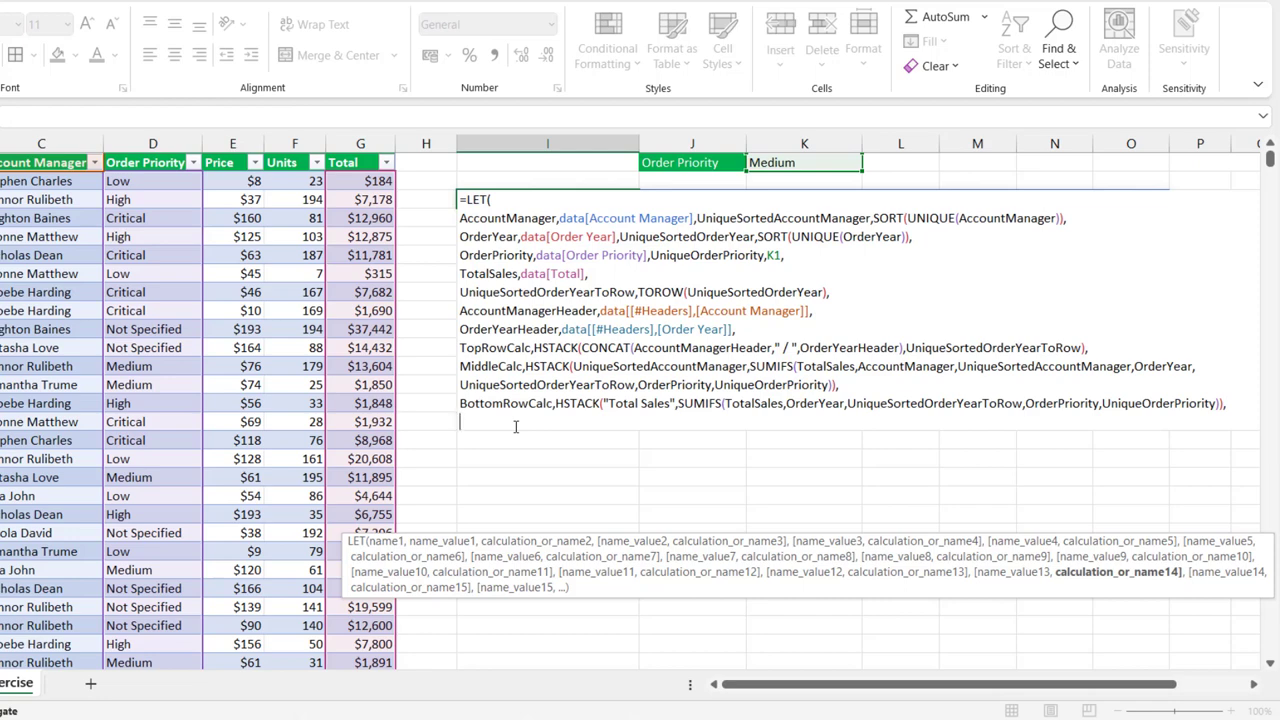
Start a finalCalc variable in the I3 LET formula as a VSTACK with TopRowCalc as its first array
type("final")
type("Calc,")
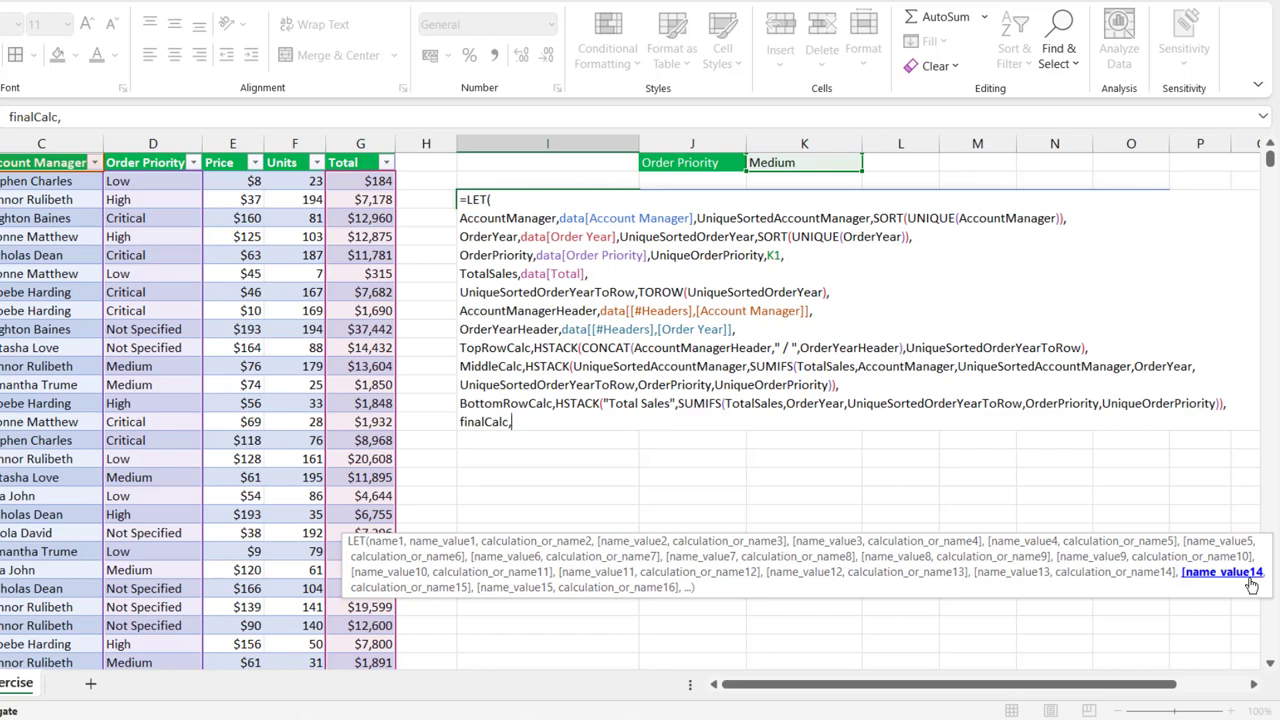
type("vs")
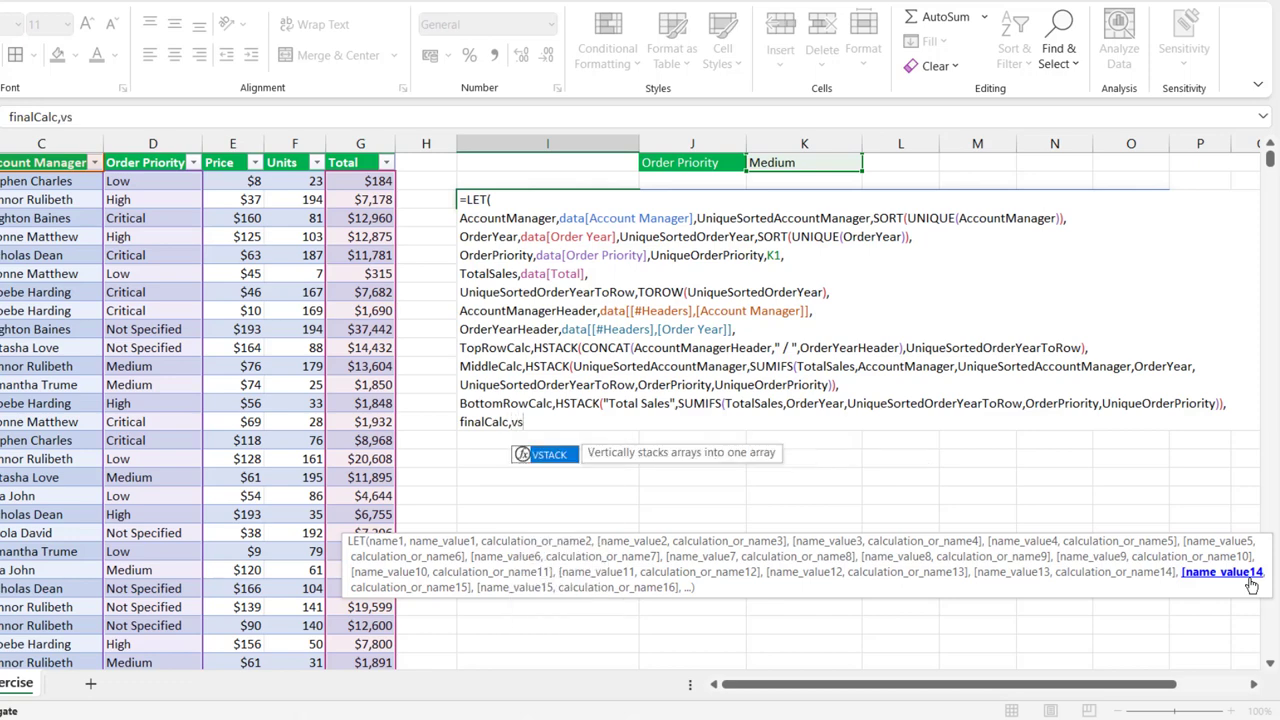
key("Tab")
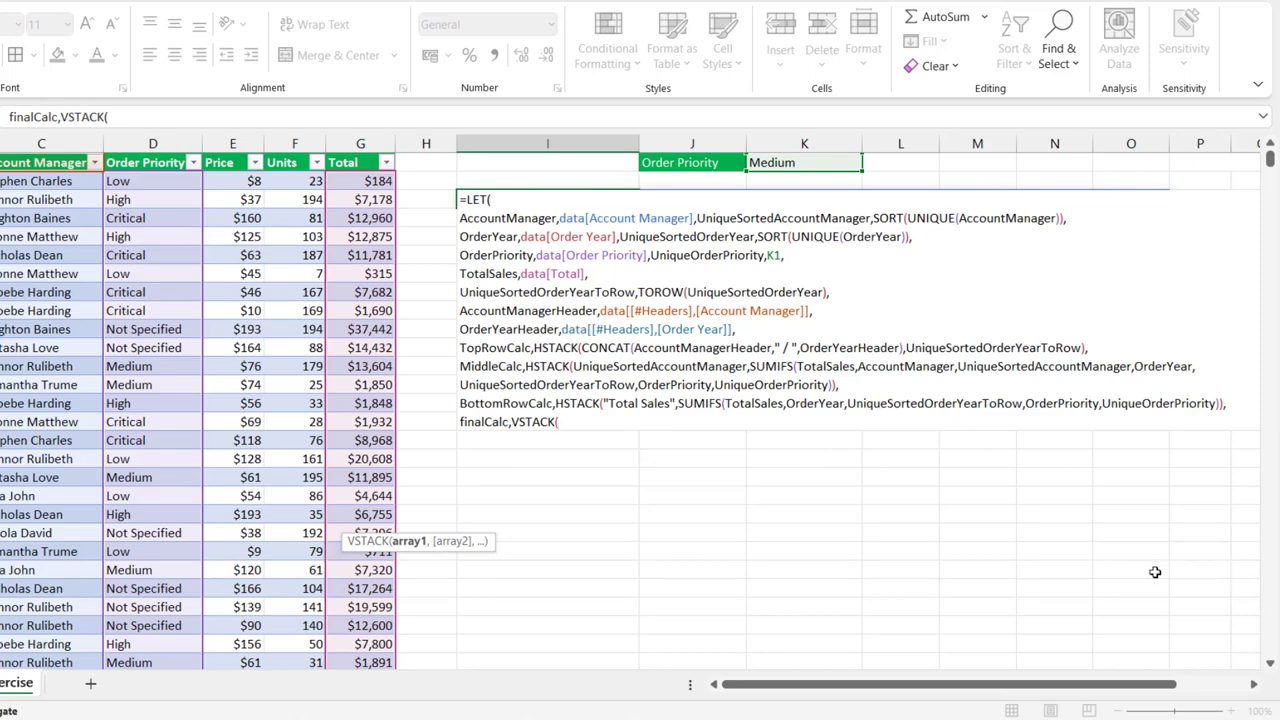
left_click_drag(438, 540, 731, 477)
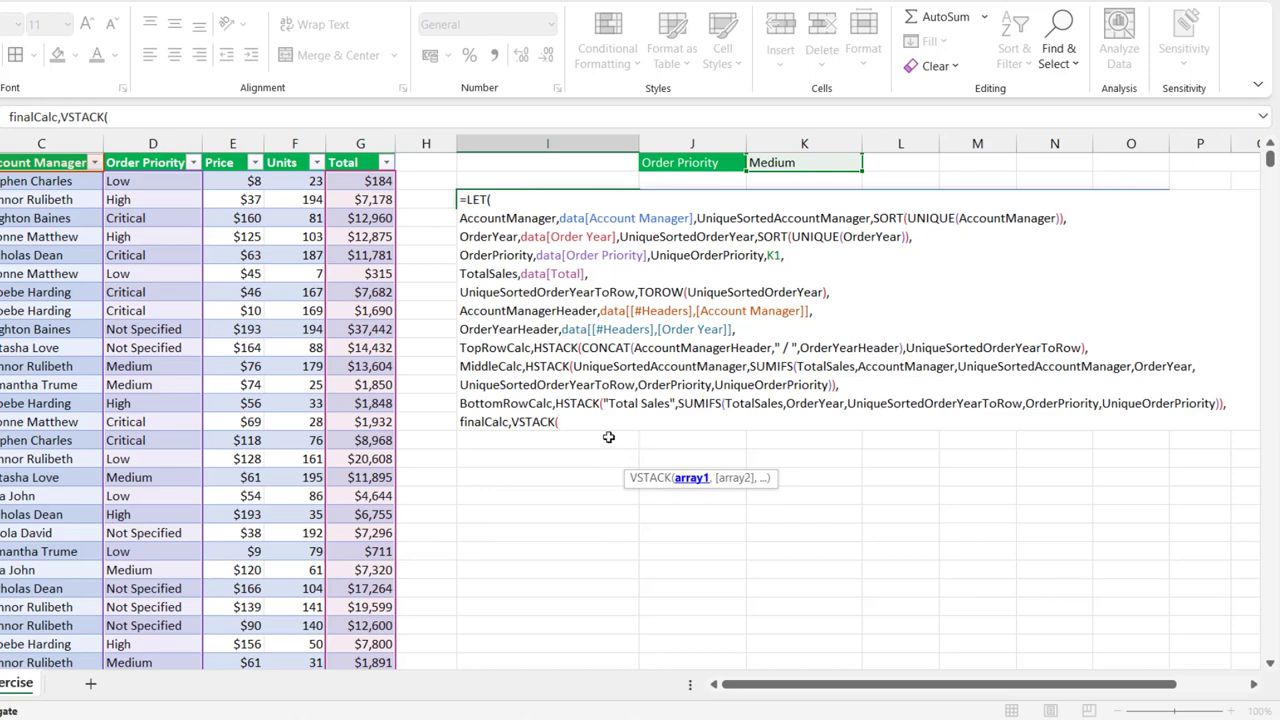
double_click(497, 349)
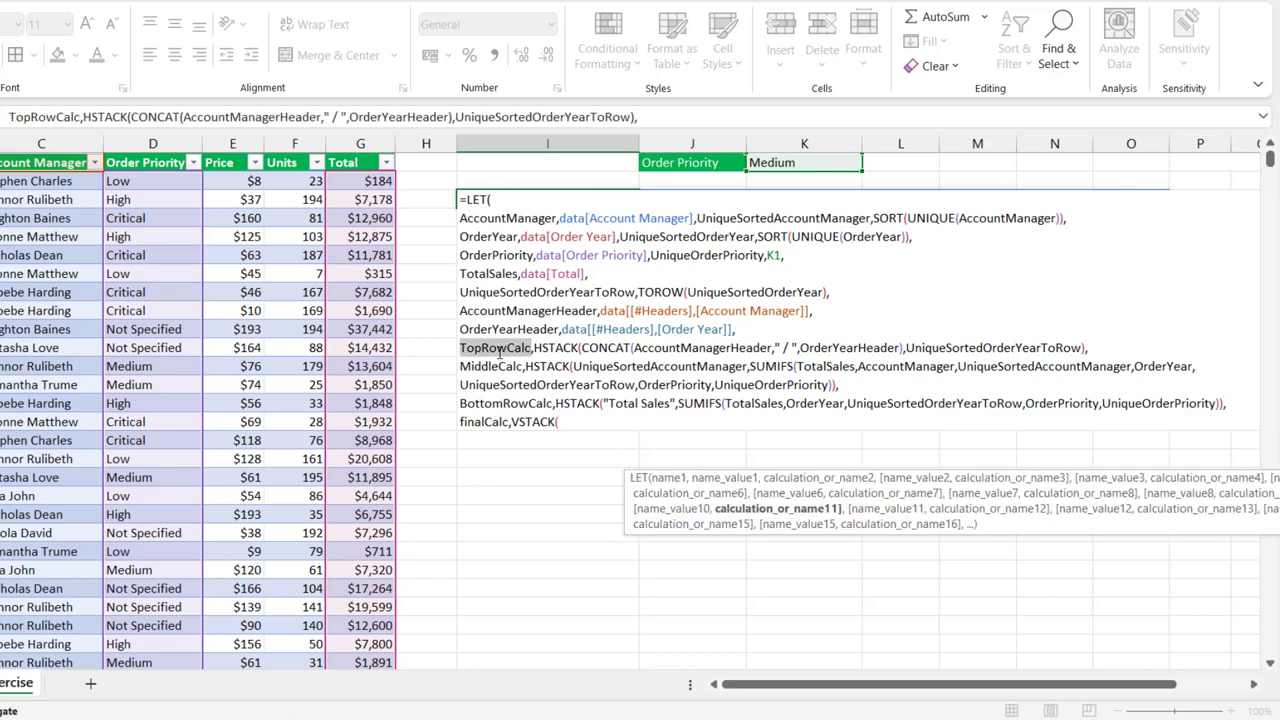
left_click(588, 424)
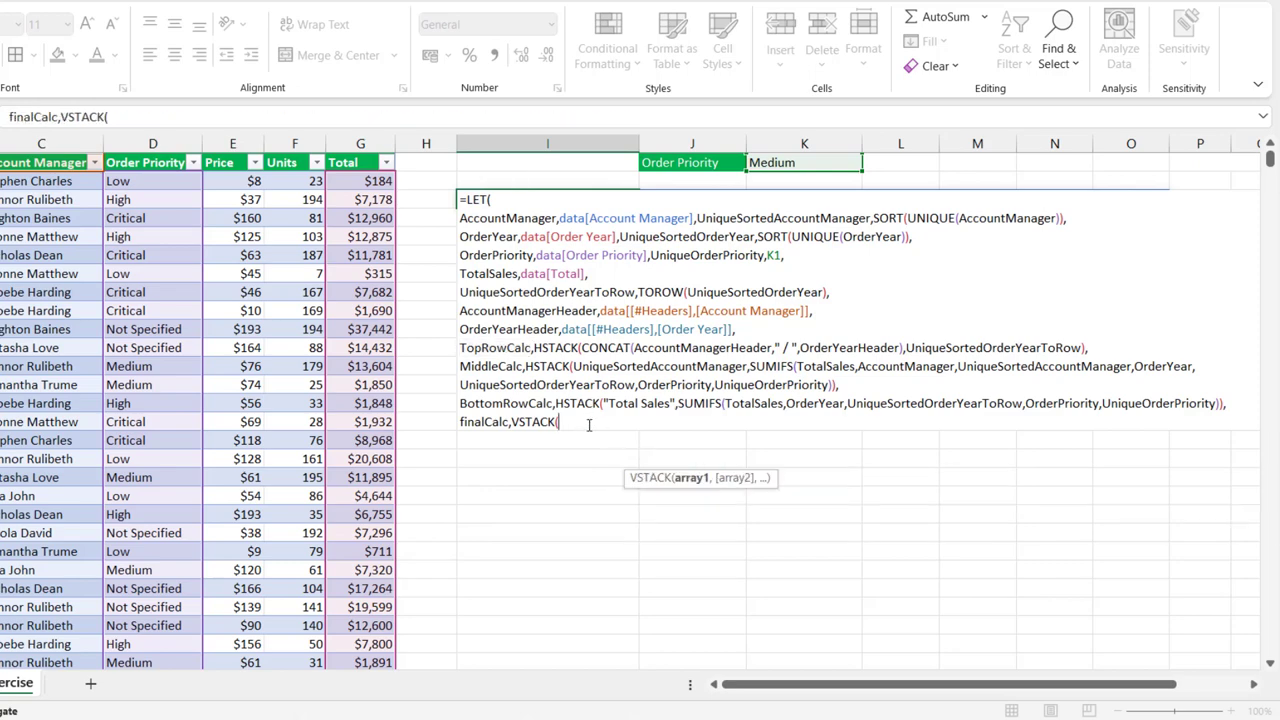
type("TopRowCalc,")
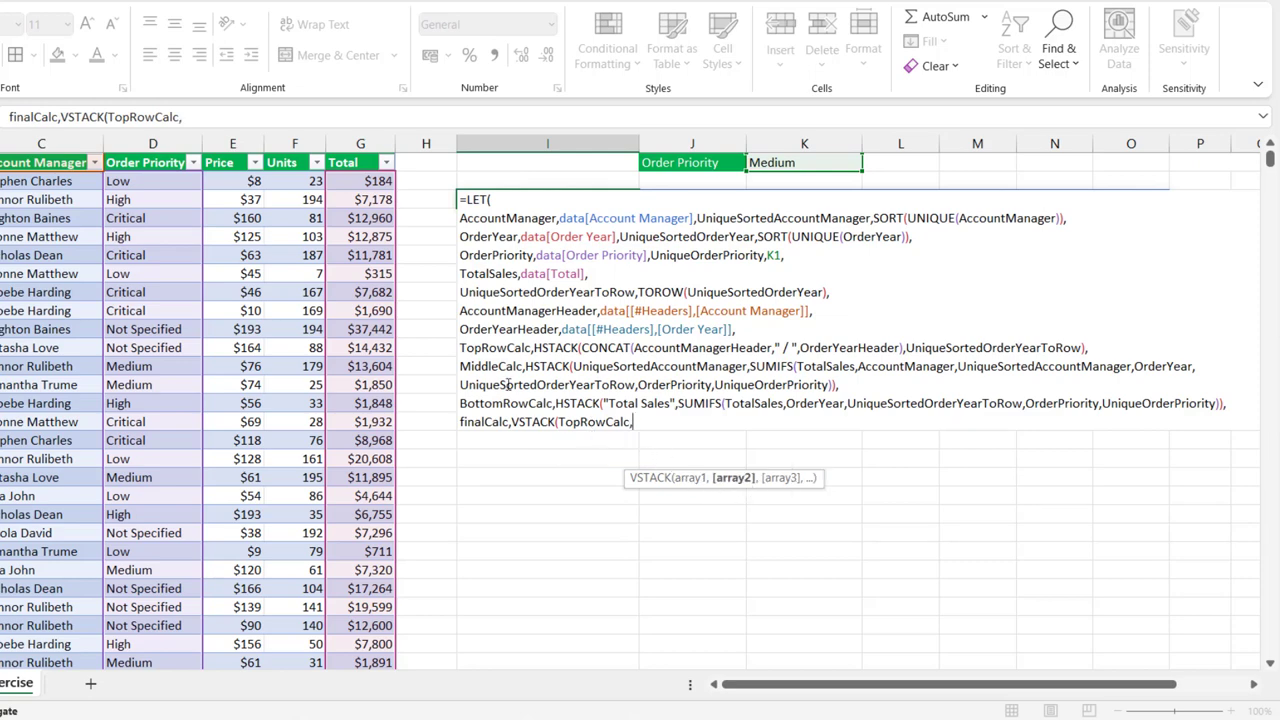
type("midd")
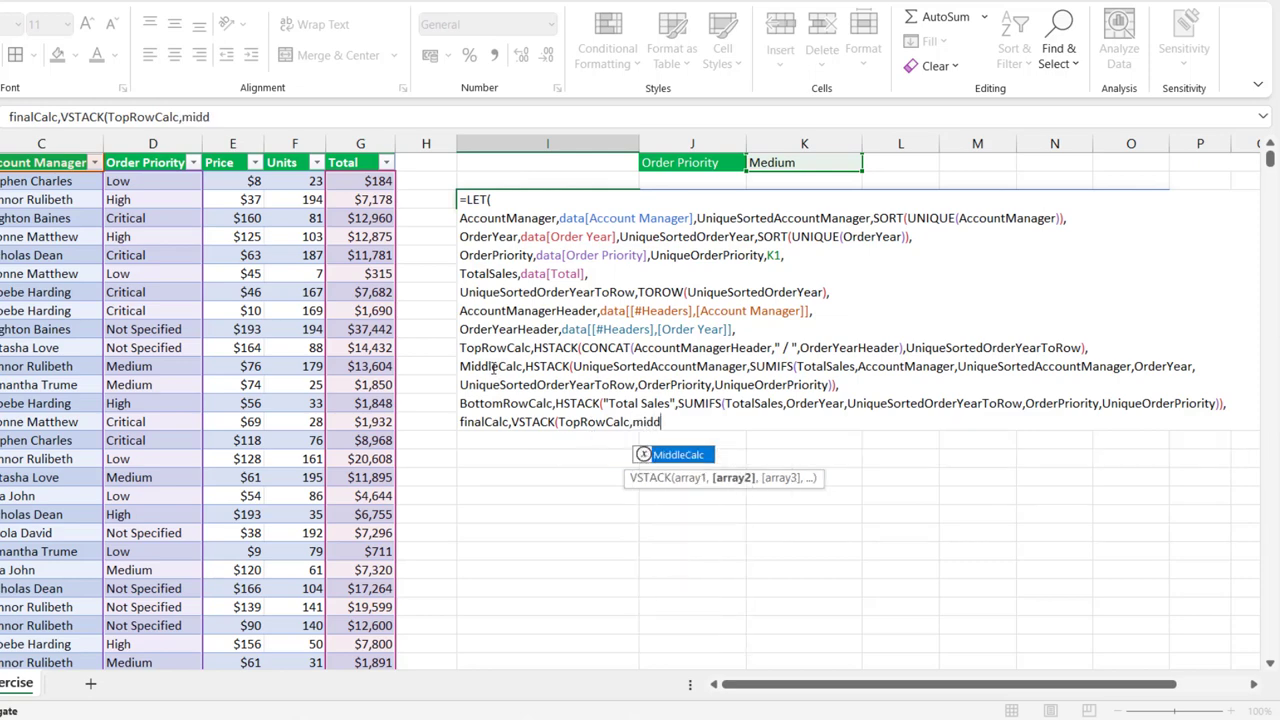
key("Tab")
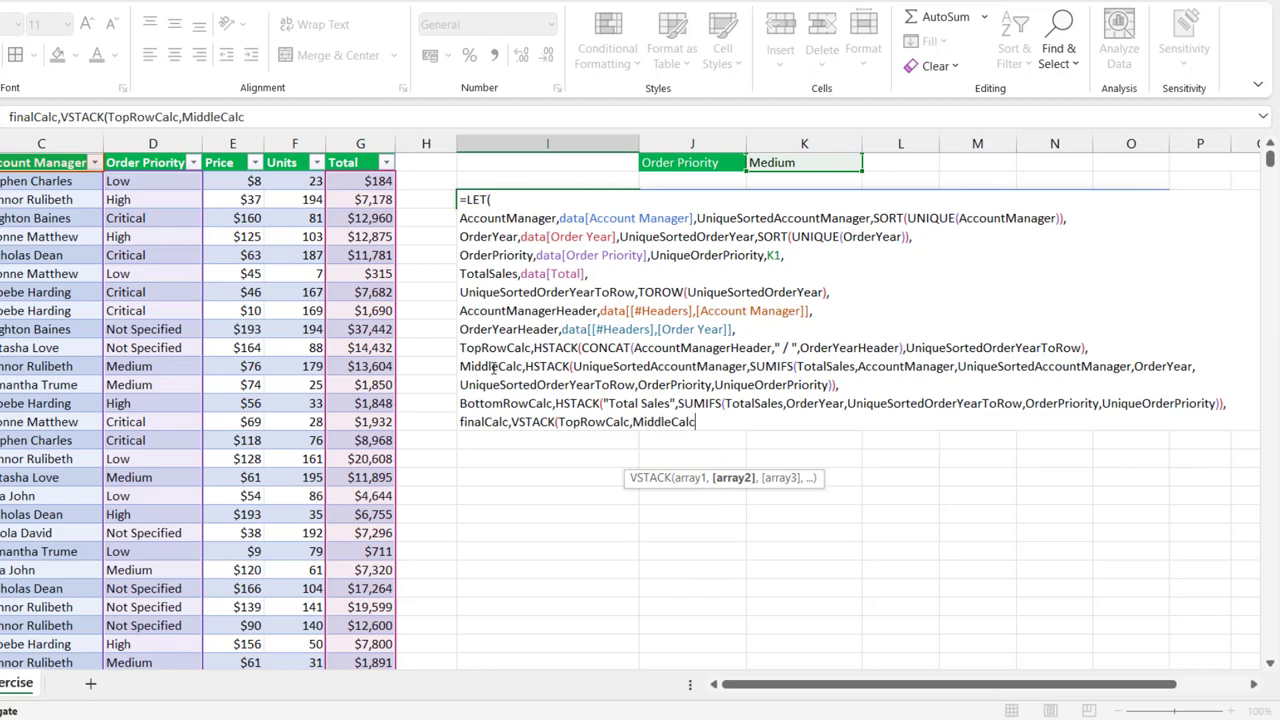
key("BackSpace")
key("BackSpace")
key("BackSpace")
key("BackSpace")
key("BackSpace")
key("BackSpace")
key("BackSpace")
key("BackSpace")
key("BackSpace")
key("BackSpace")
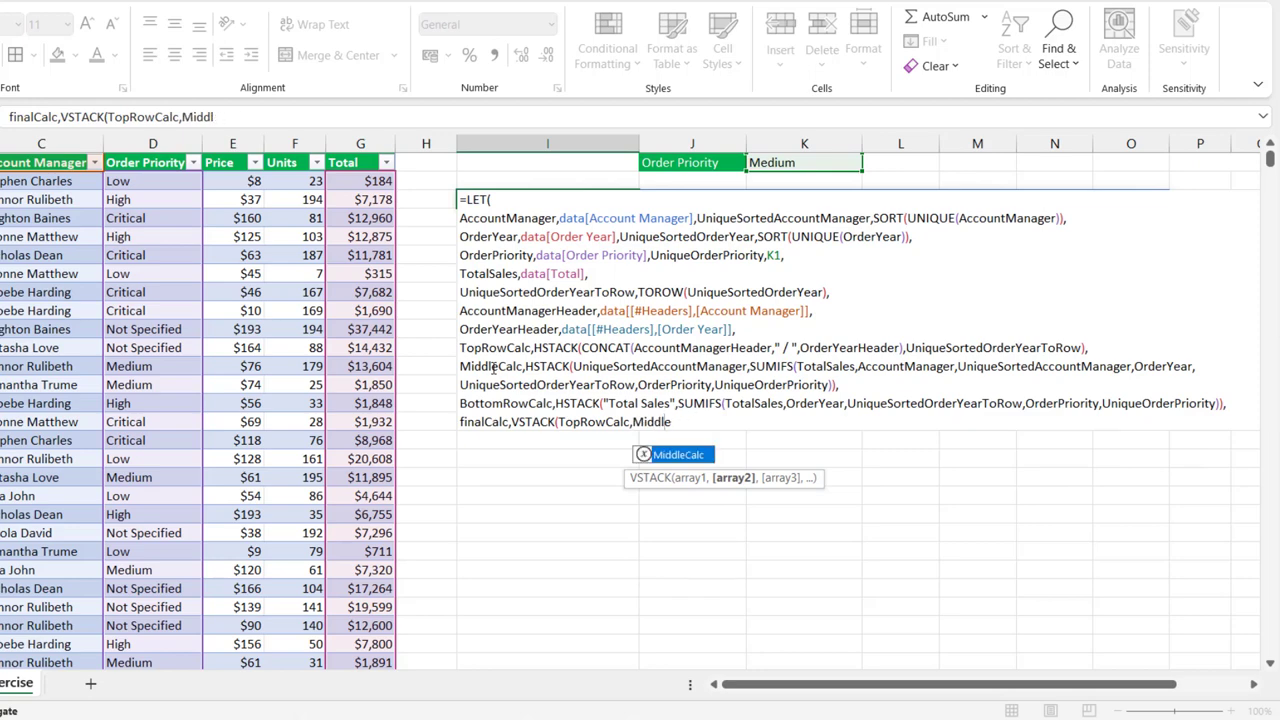
key("BackSpace")
Close the VSTACK, return finalCalc as the LET output, and commit the formula to check the header row
type(")")
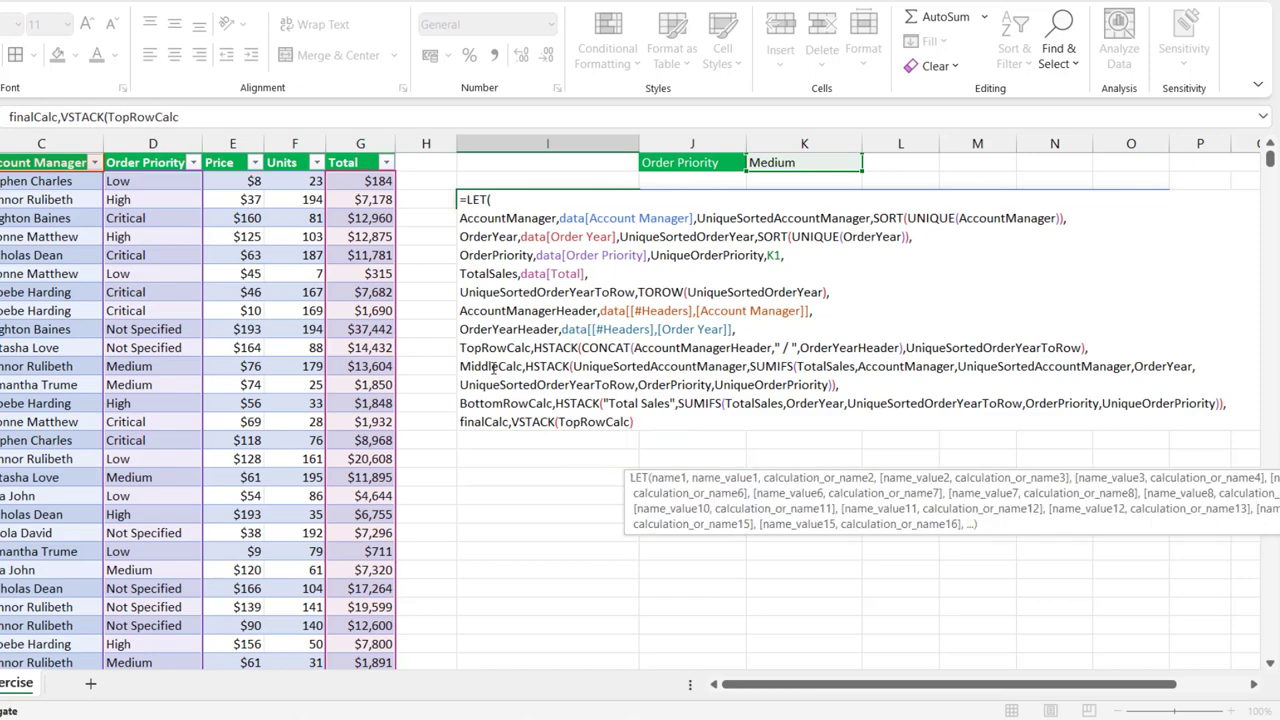
type(",finalCalc")
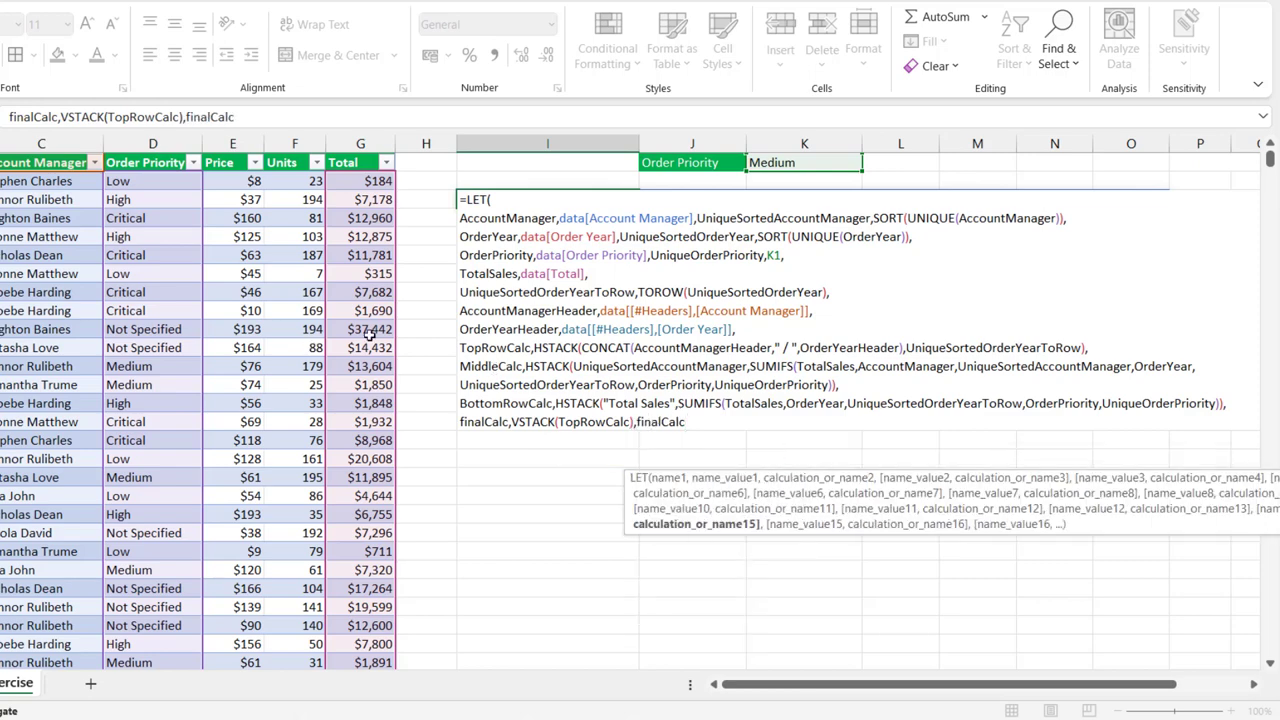
type(")")
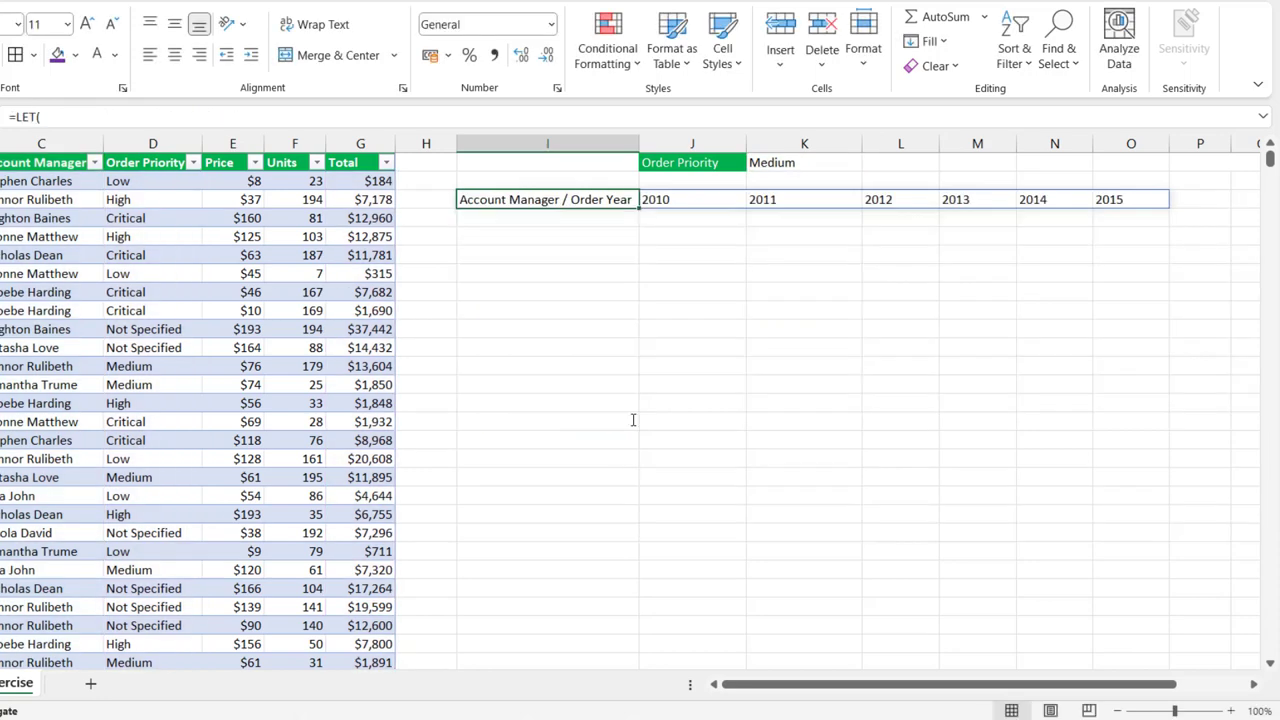
left_click_drag(517, 197, 1126, 199)
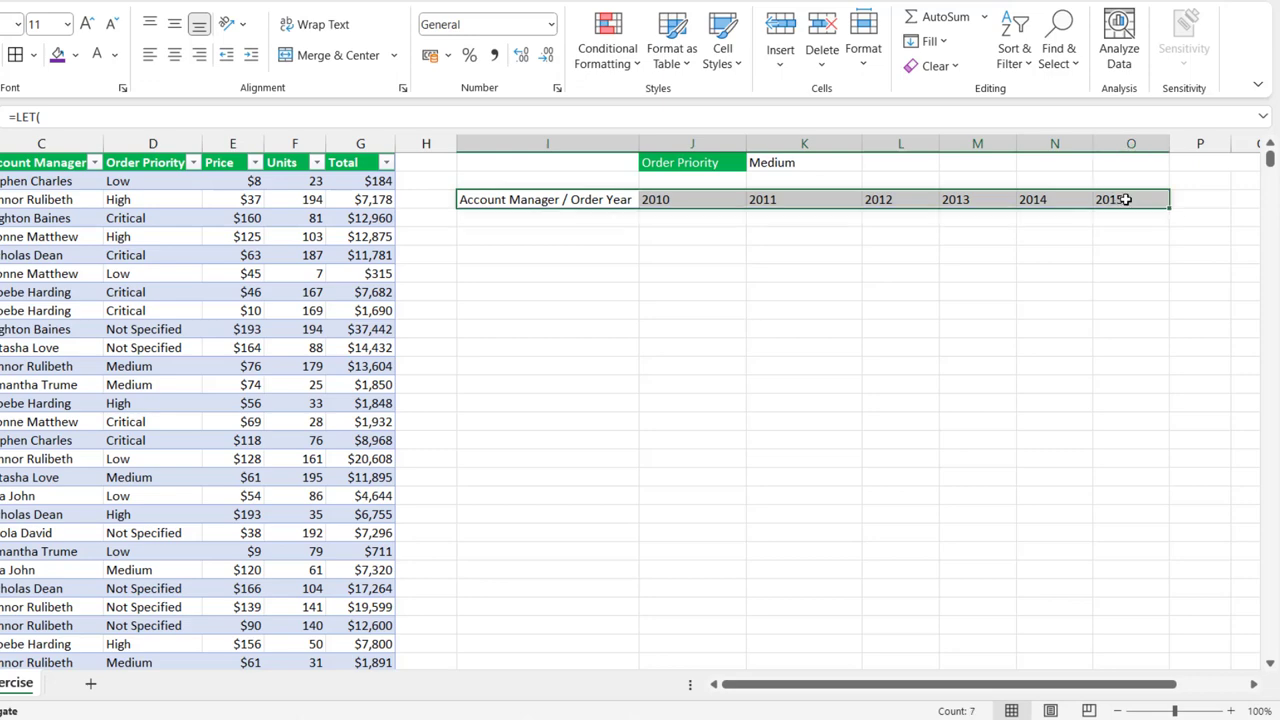
Add MiddleCalc as the second array of the finalCalc VSTACK, commit the formula and check the account manager rows
double_click(509, 198)
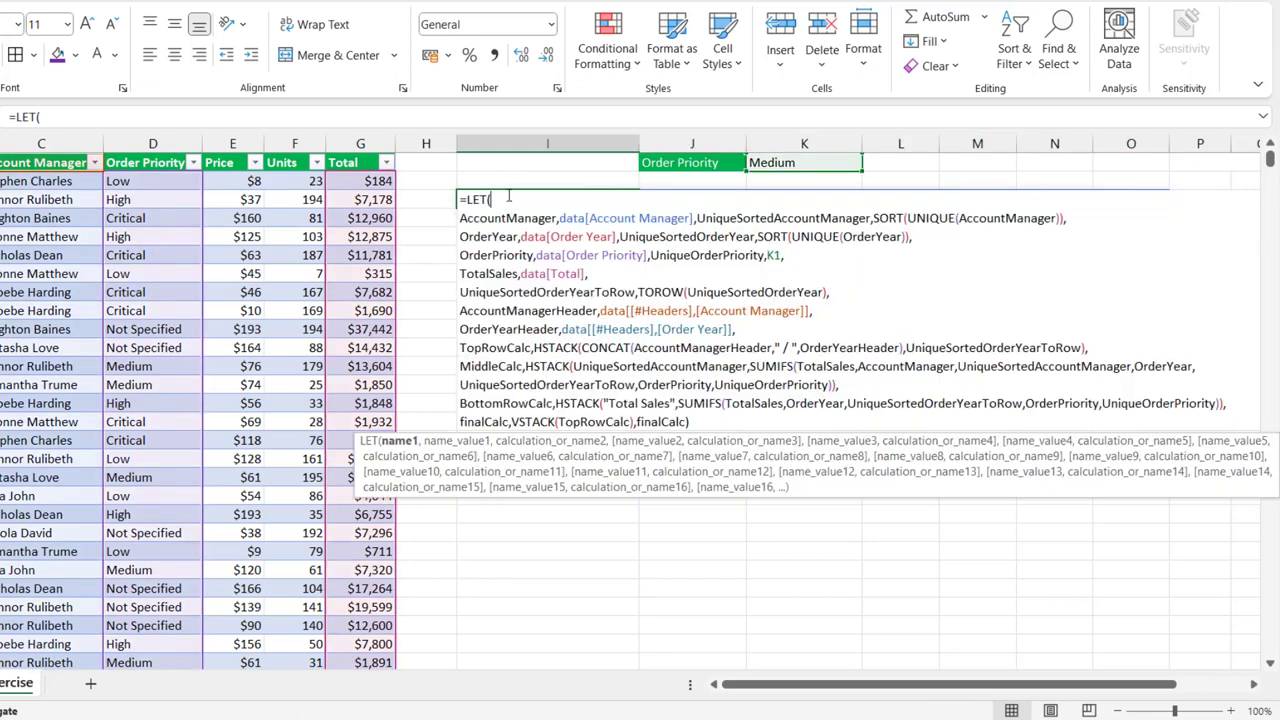
left_click(632, 421)
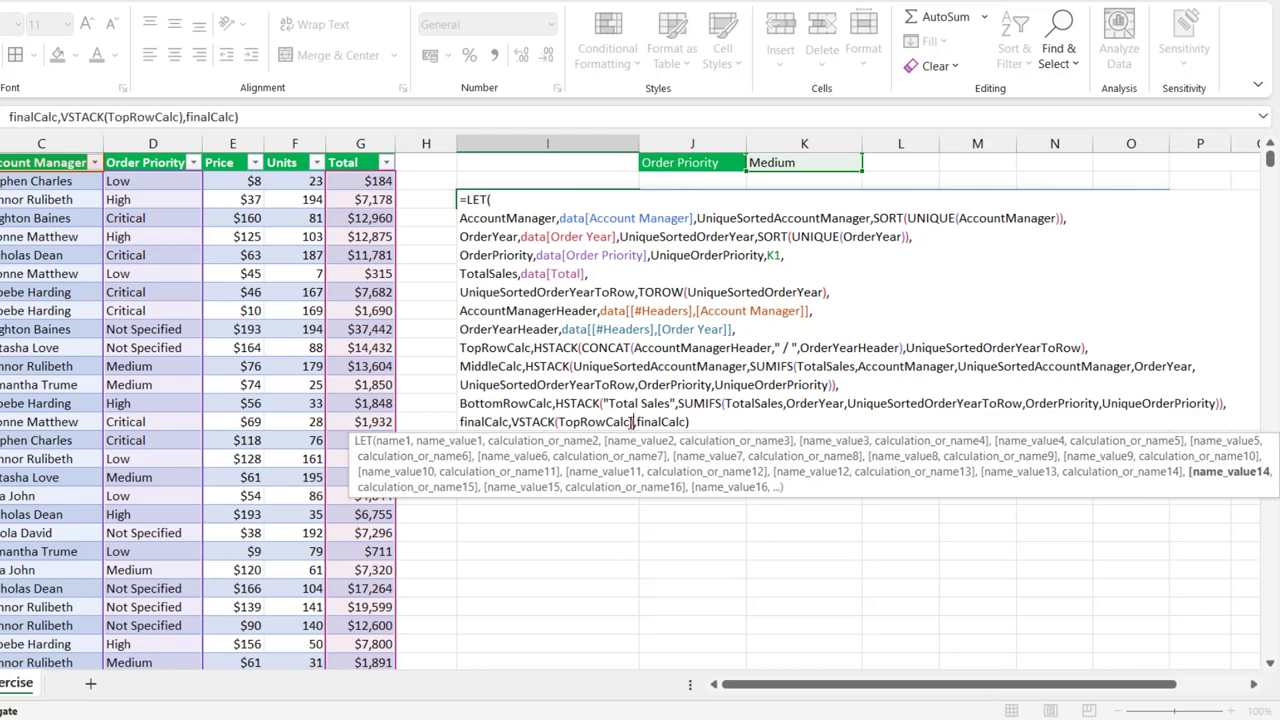
type(",")
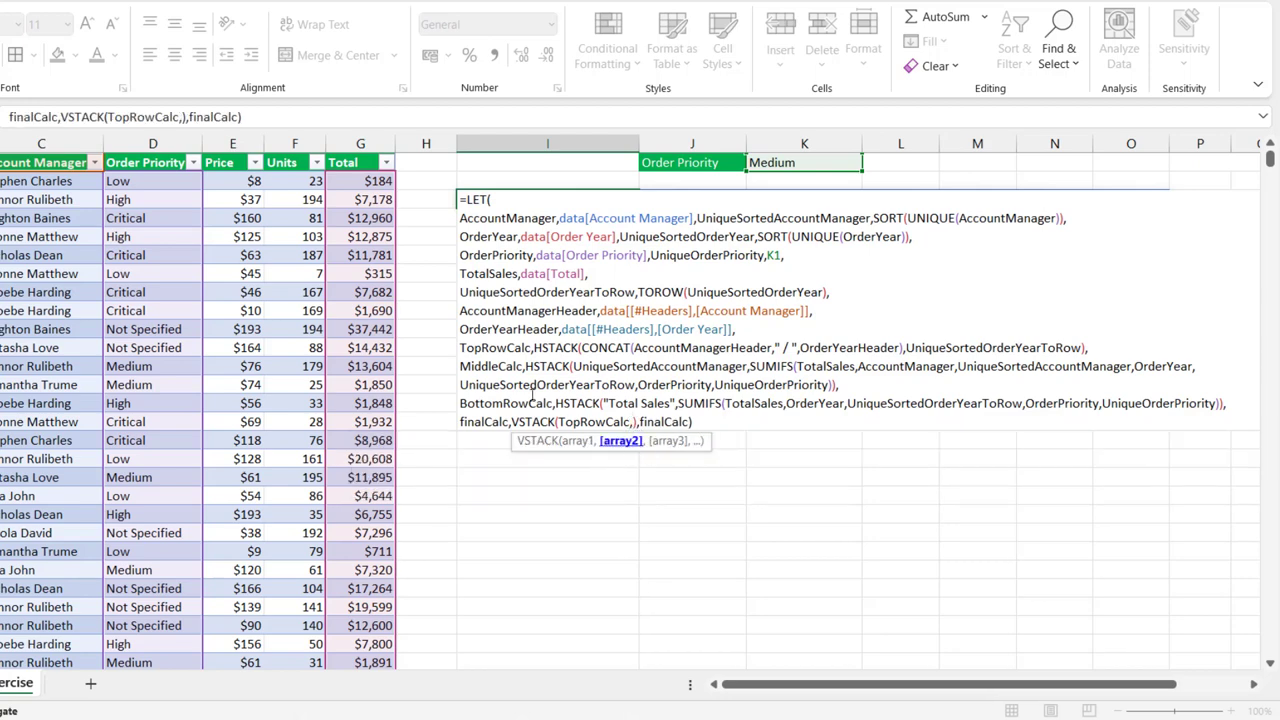
type("mid")
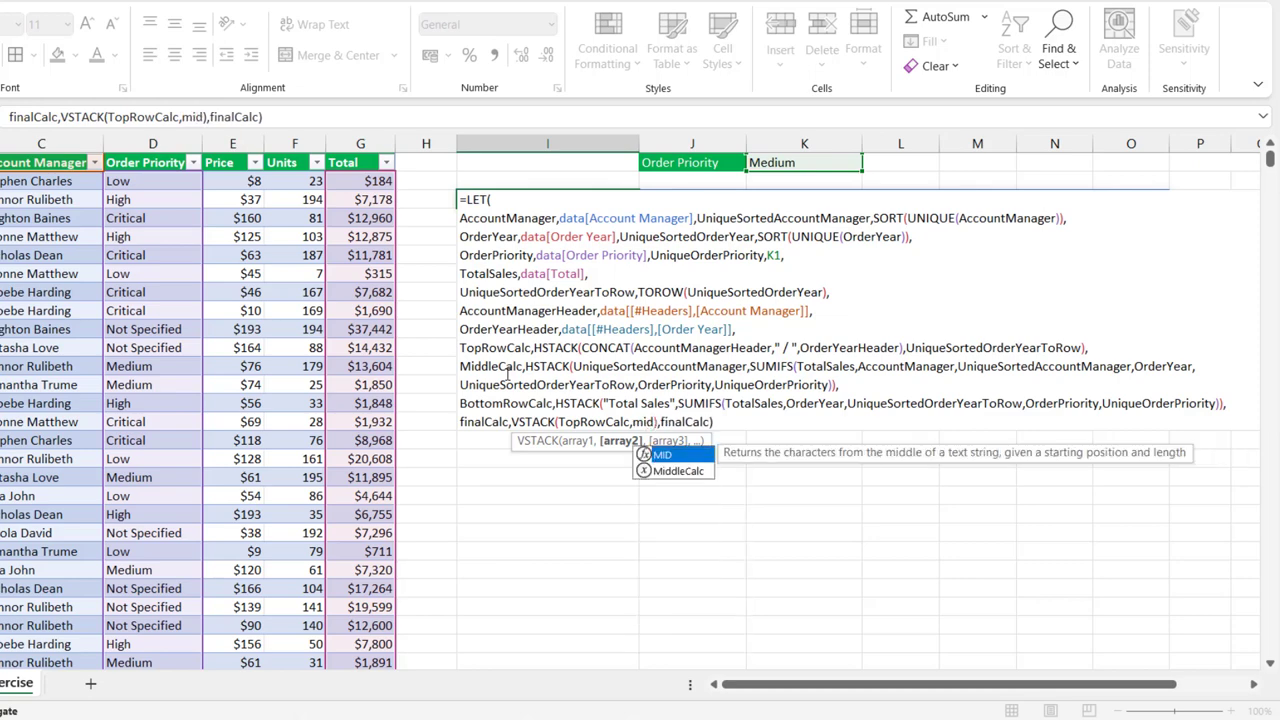
key("Down")
key("Tab")
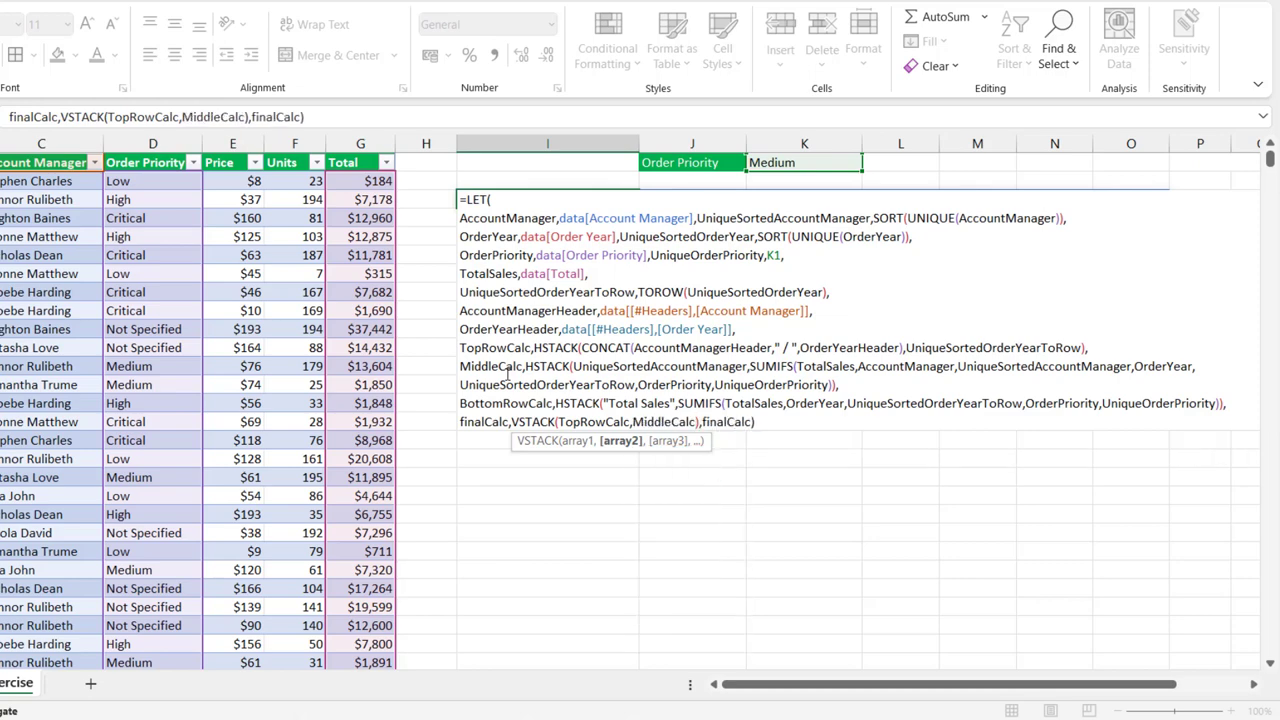
key("ctrl+Return")
left_click(556, 221)
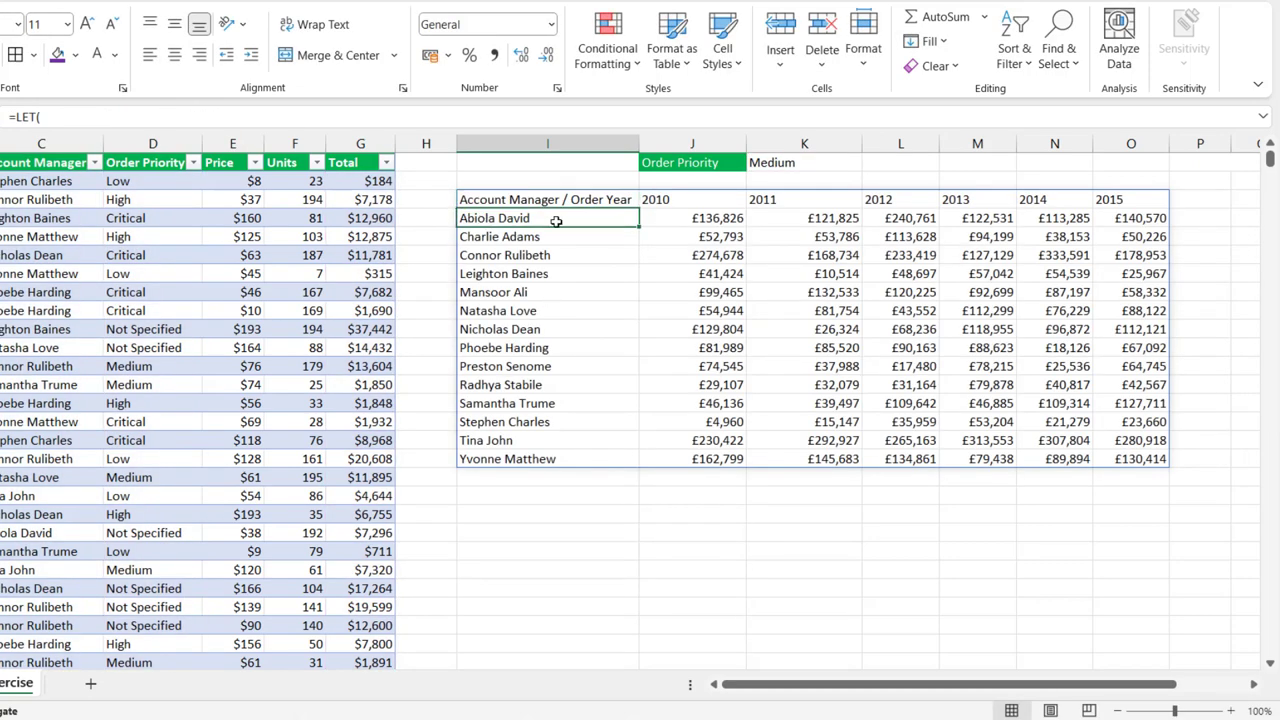
left_click_drag(556, 221, 1127, 461)
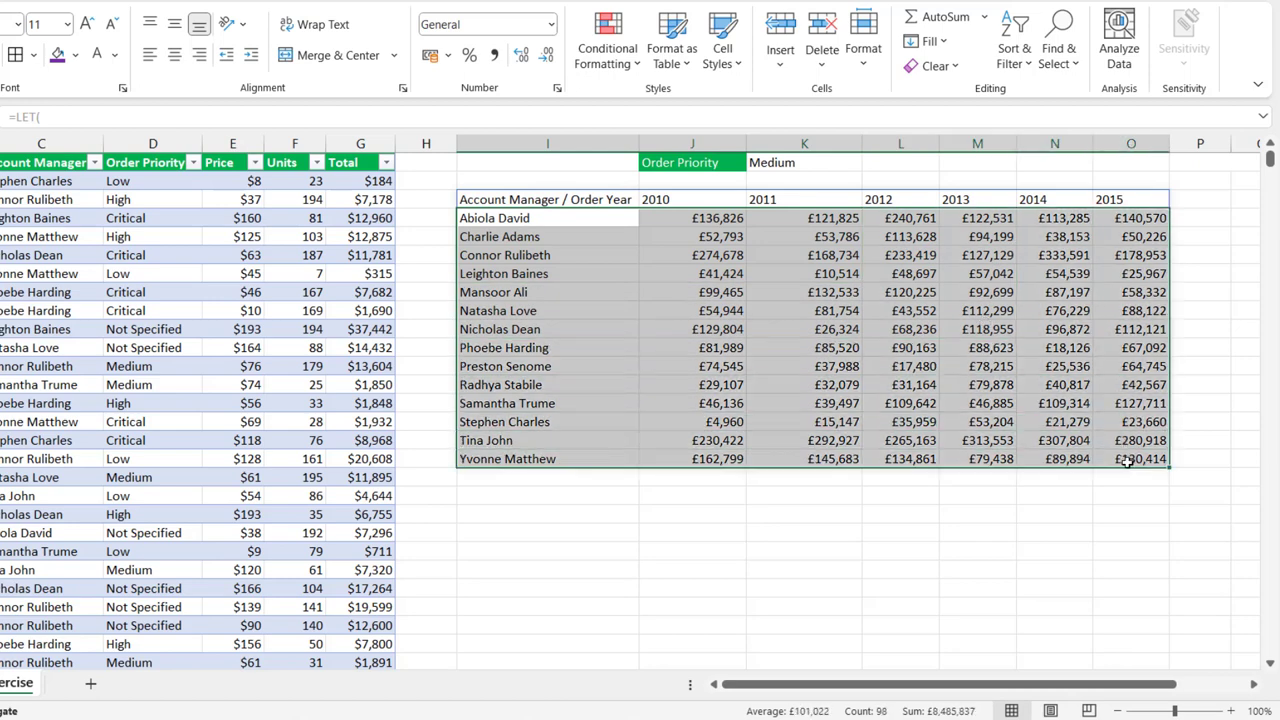
Add BottomRowCalc as the third array of the finalCalc VSTACK and commit the formula
double_click(567, 197)
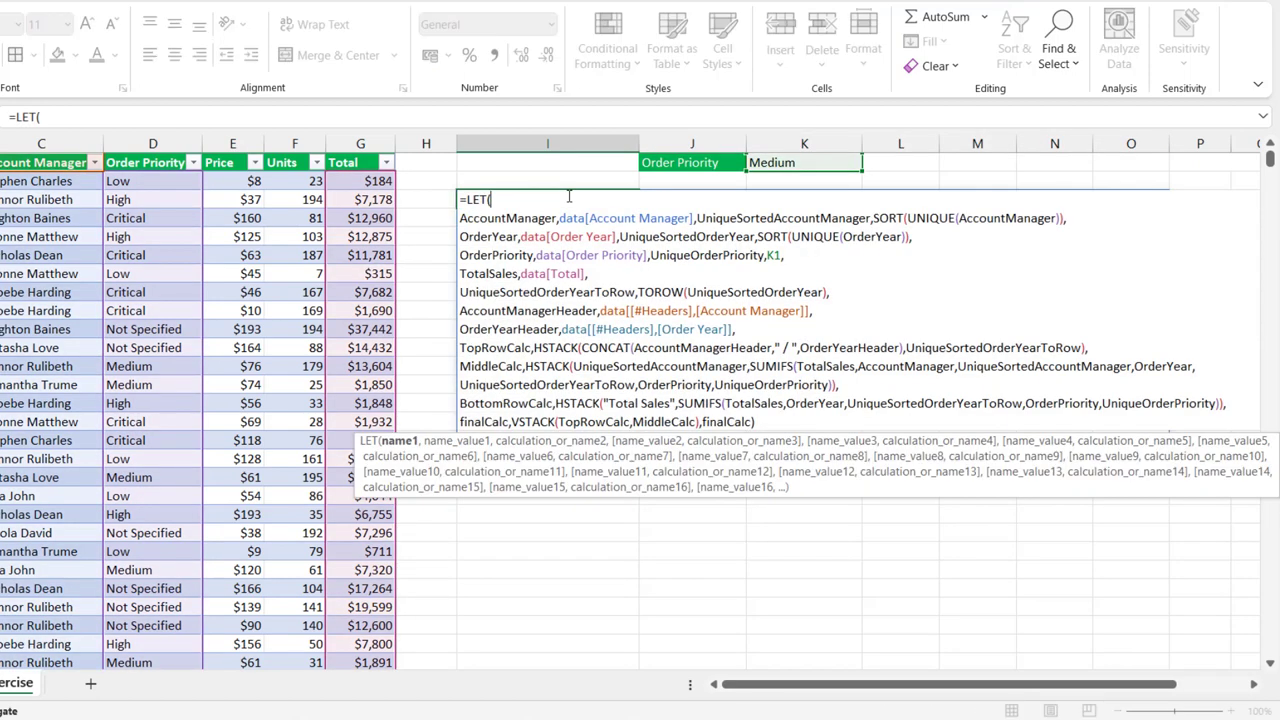
left_click(700, 419)
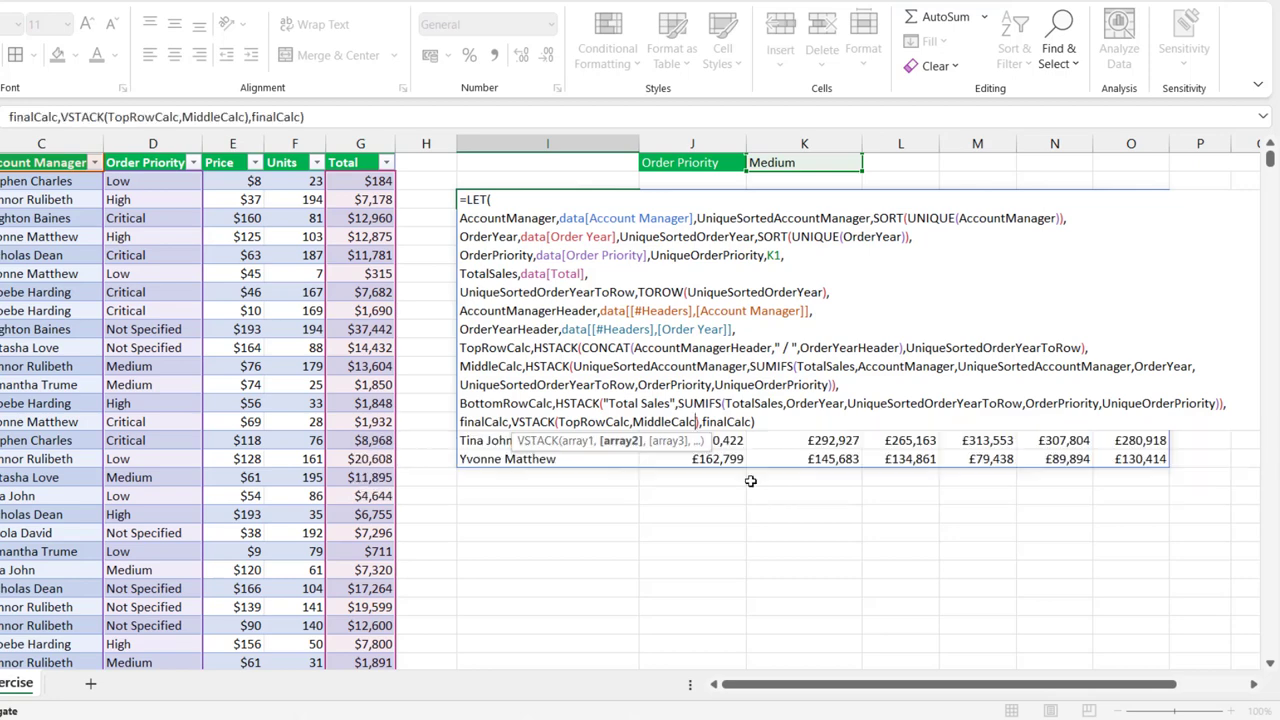
type(",")
type("bo")
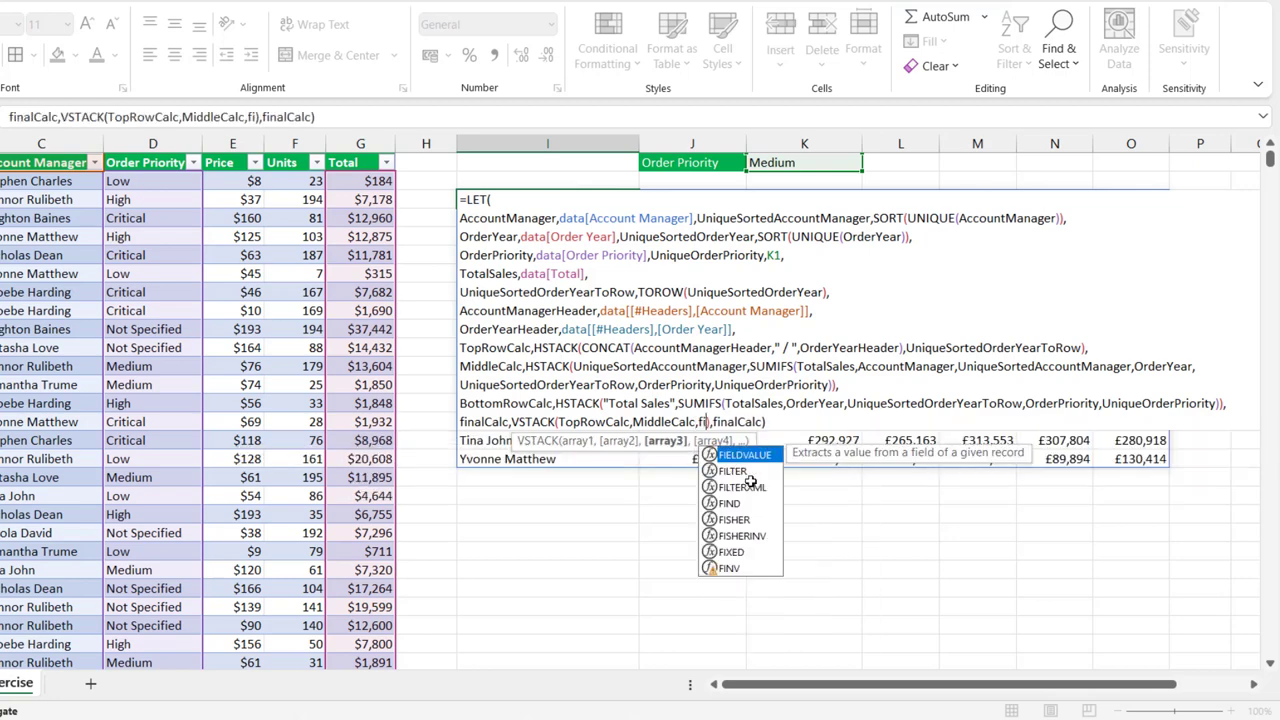
key("Tab")
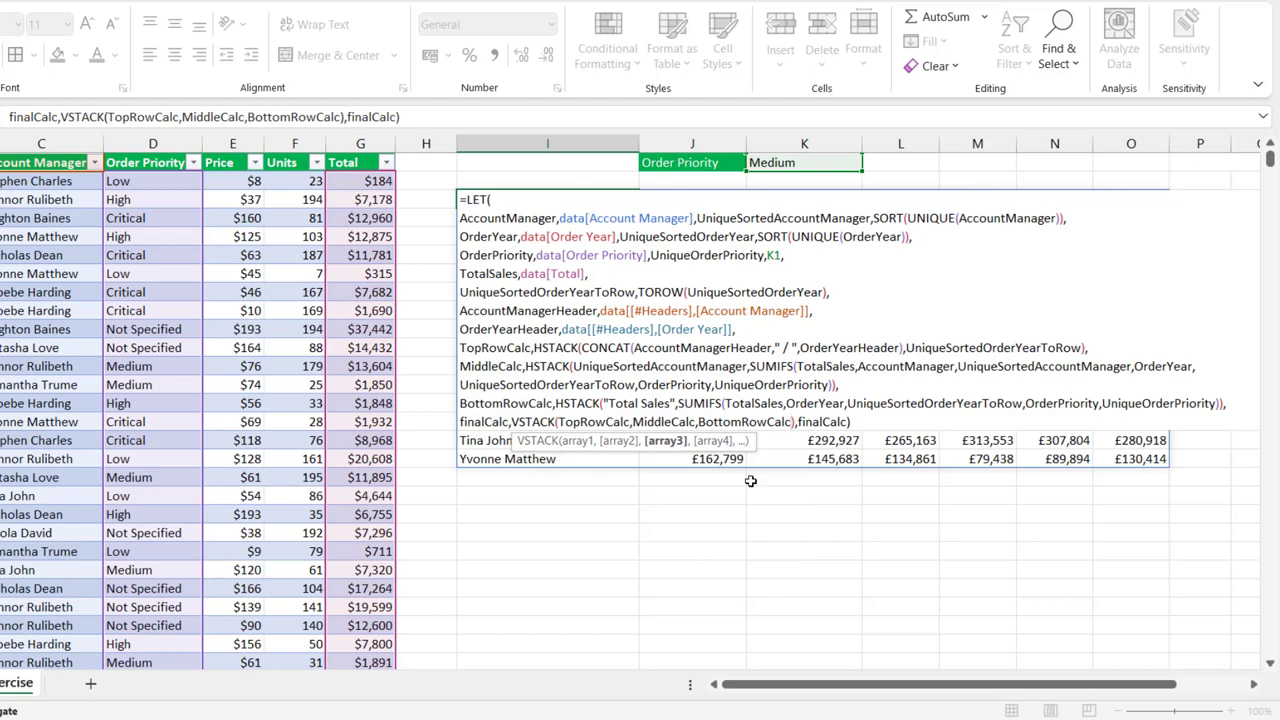
key("Return")
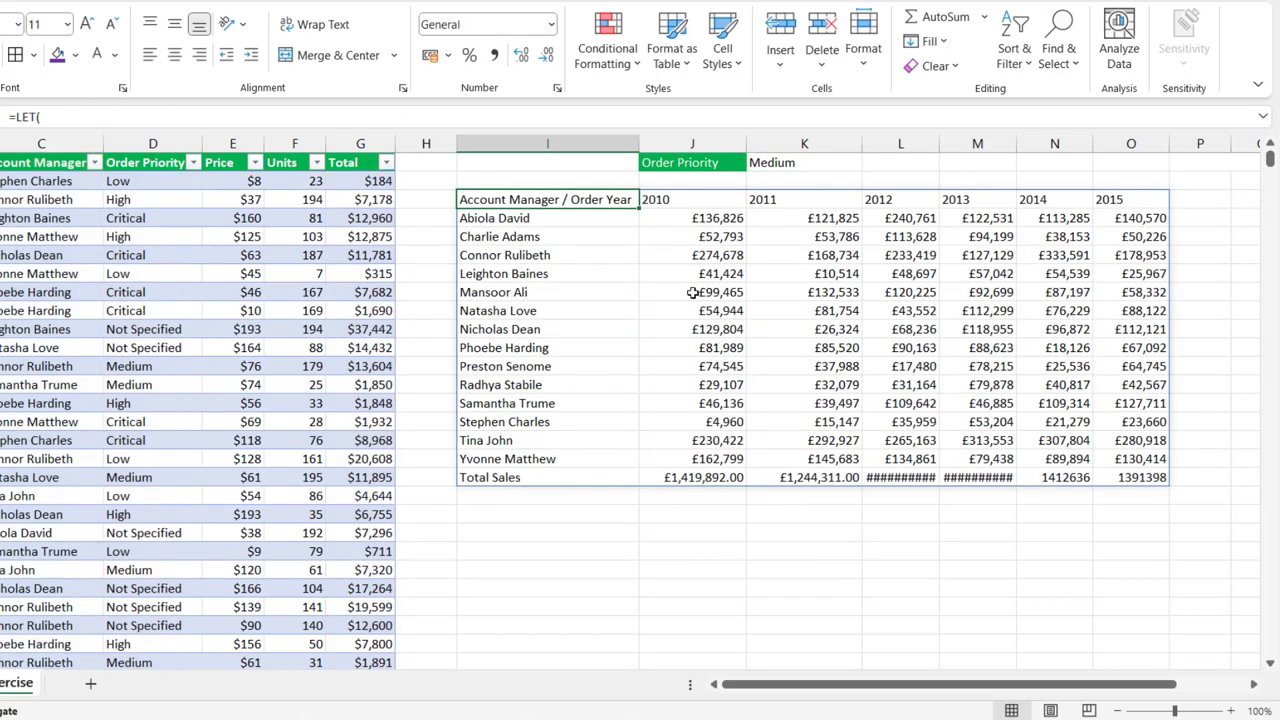
Review the report's header, manager rows and Total Sales row, and check the 2010 and 2015 column sums against their totals
left_click_drag(518, 196, 1150, 199)
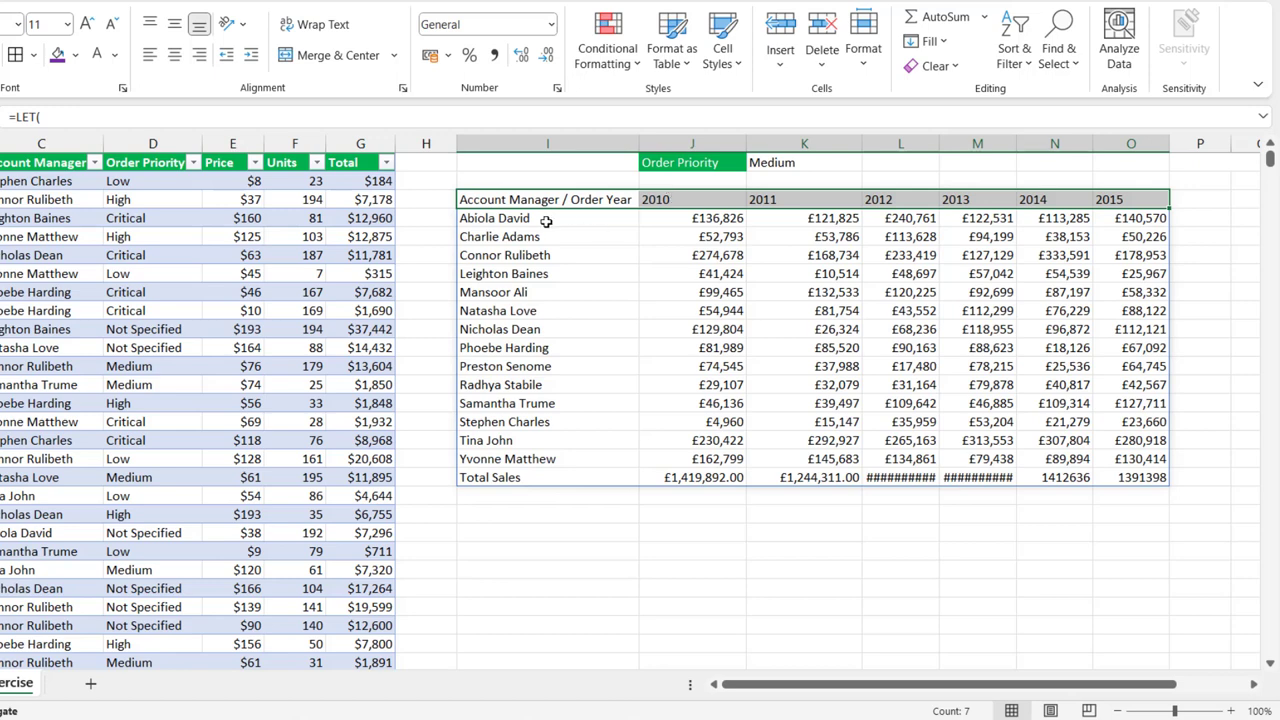
left_click_drag(543, 220, 1136, 458)
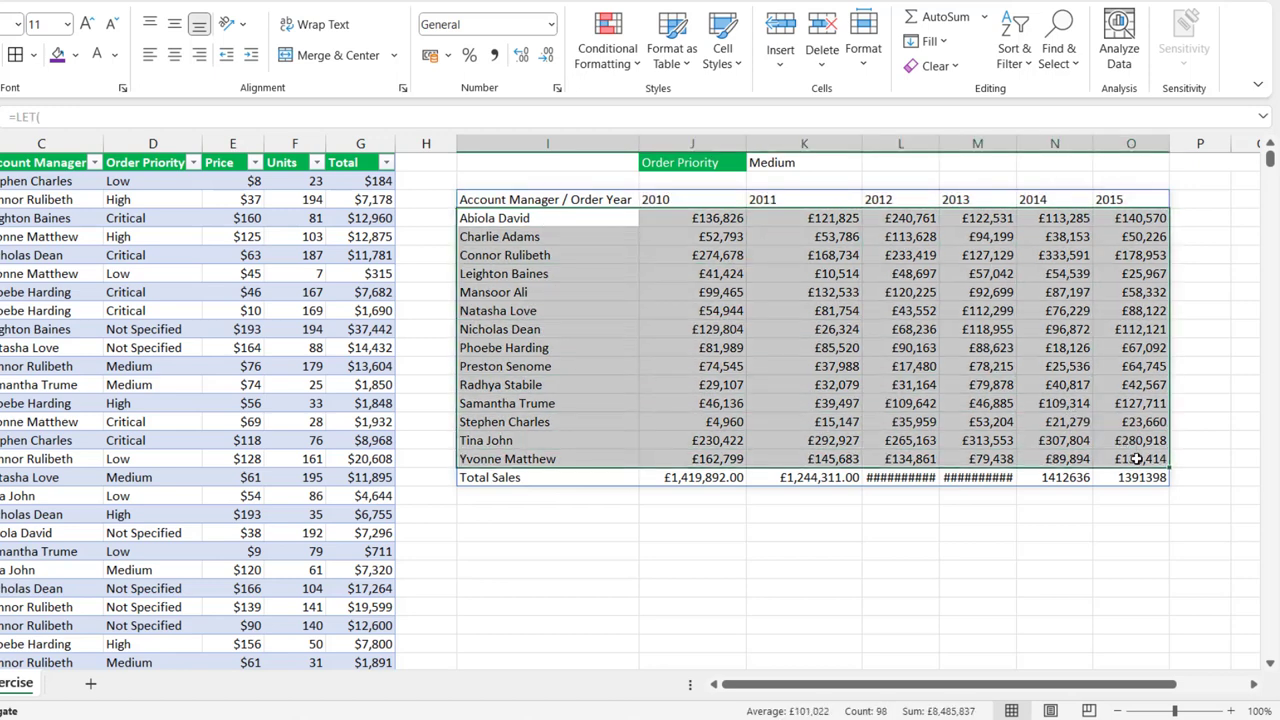
left_click_drag(530, 477, 755, 477)
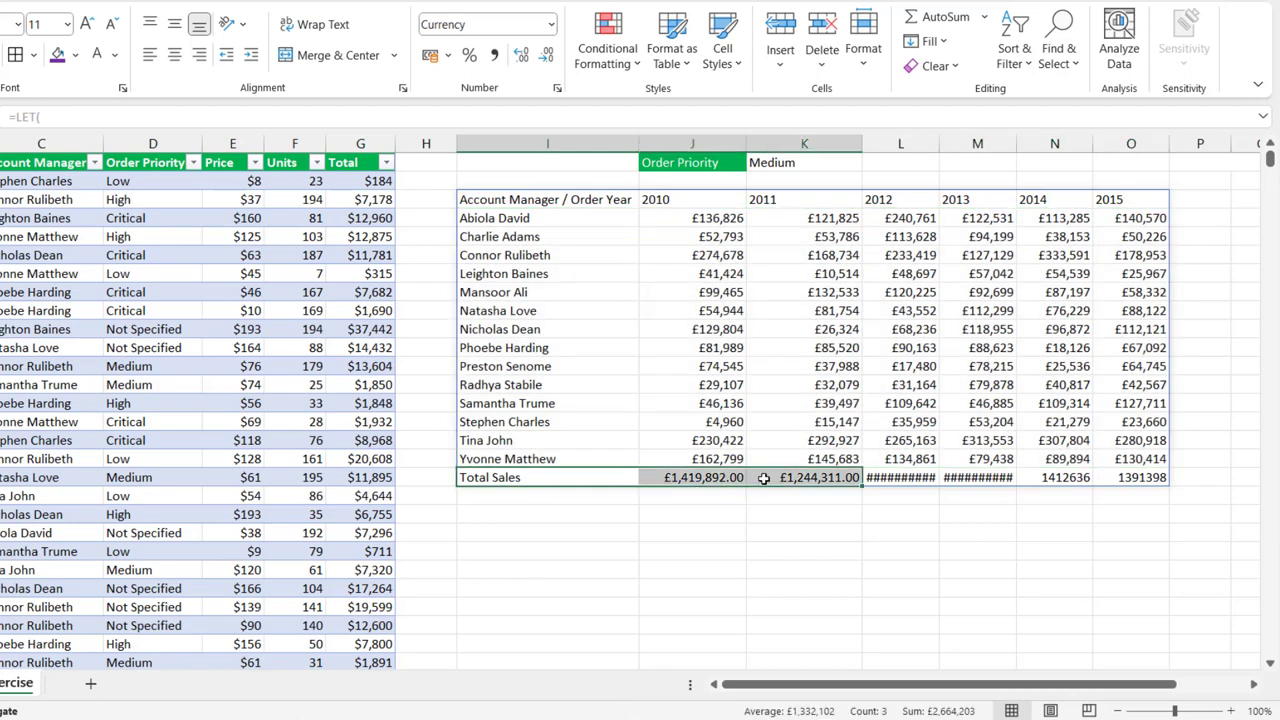
left_click(492, 476)
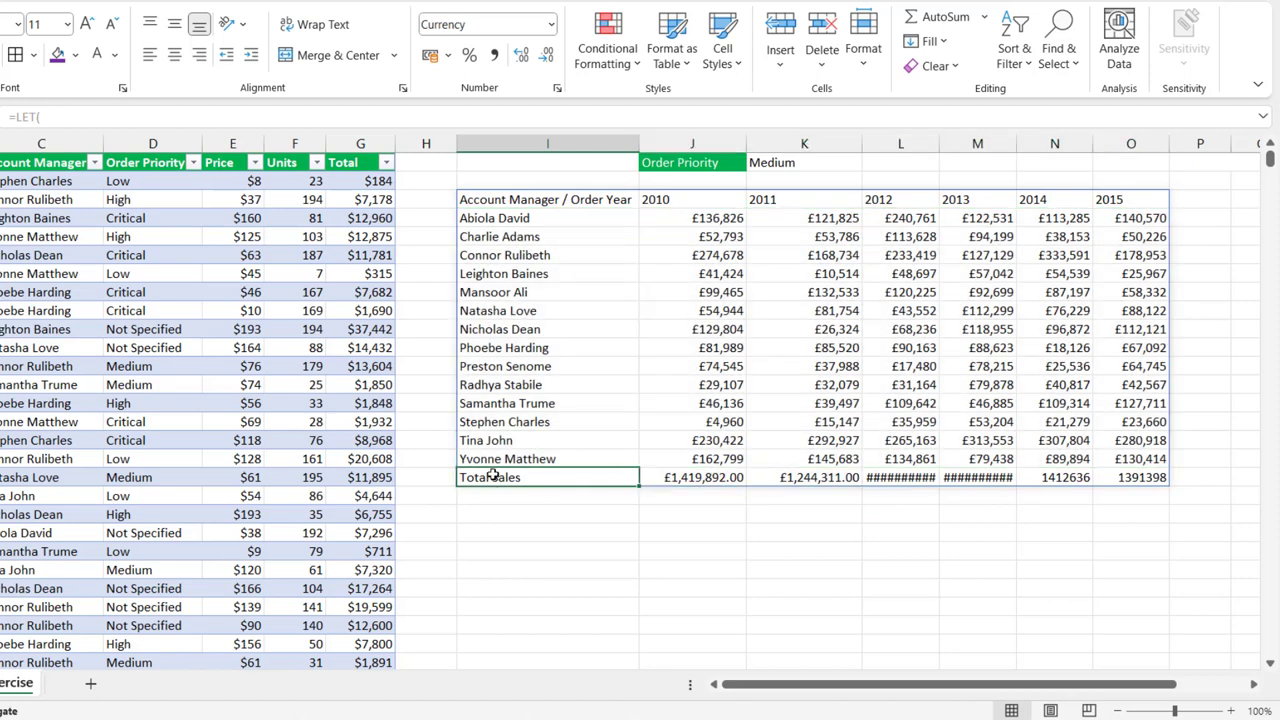
left_click_drag(713, 478, 1130, 480)
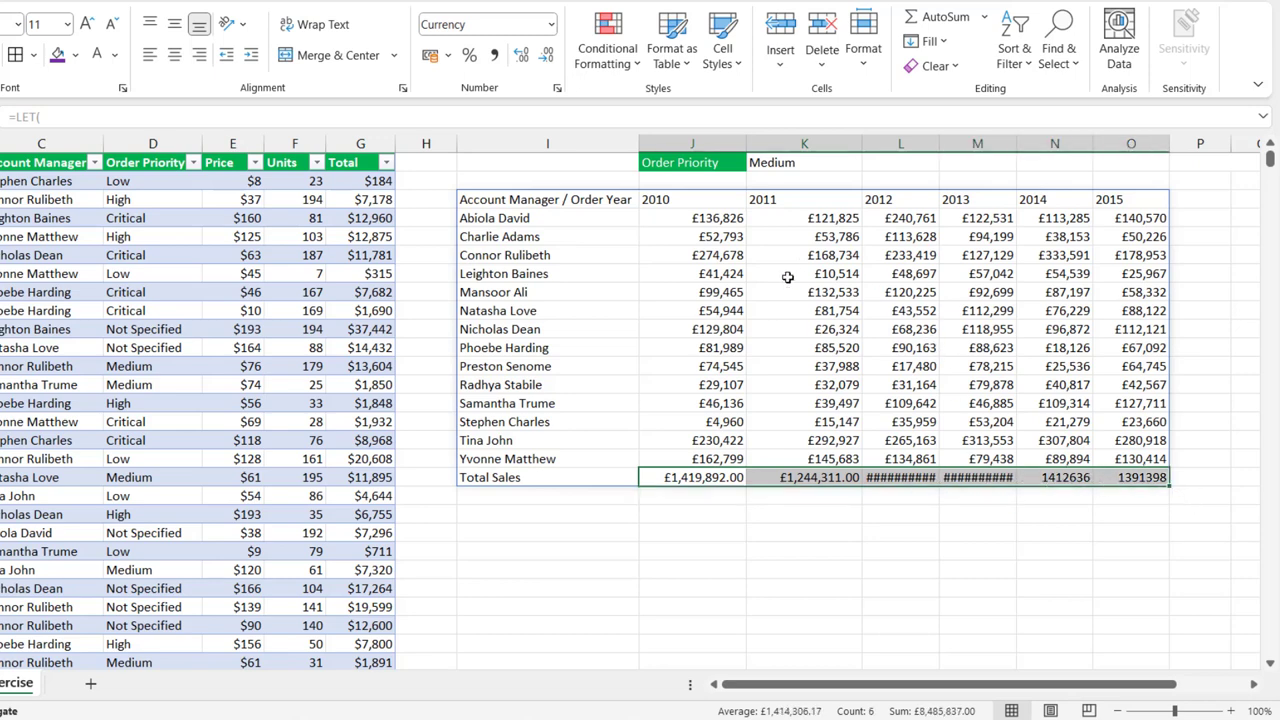
left_click_drag(704, 212, 714, 470)
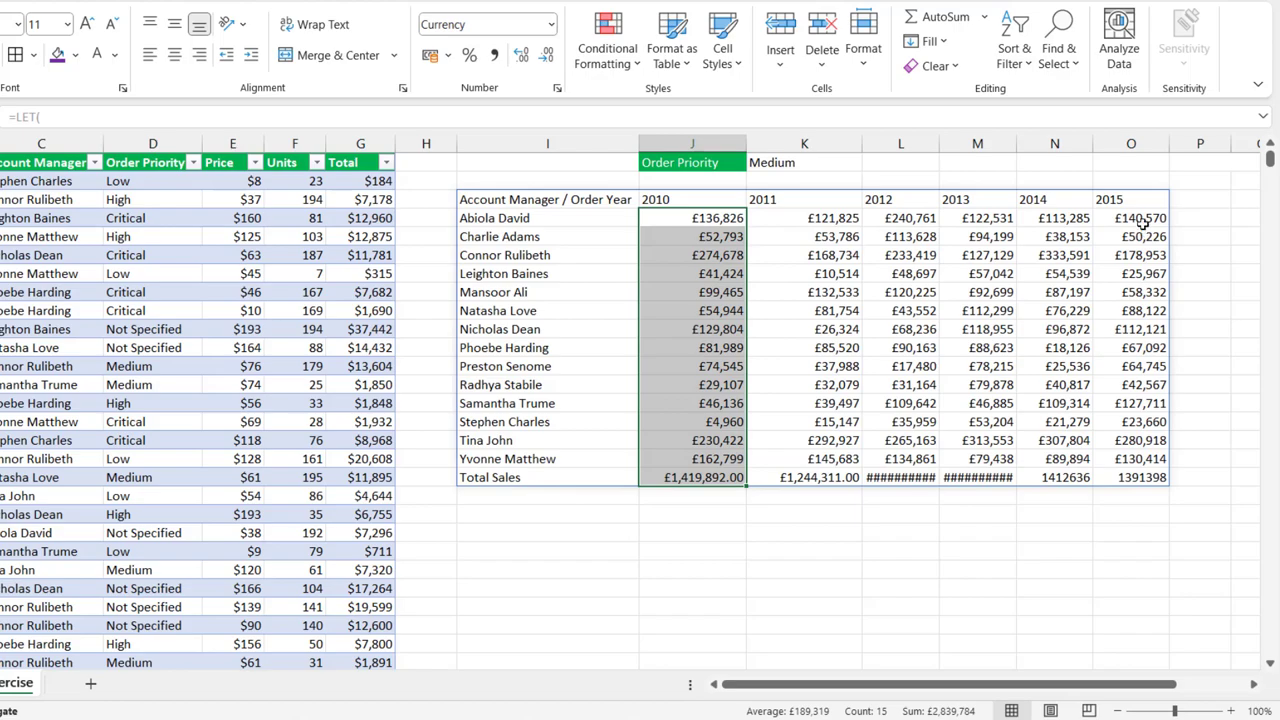
left_click_drag(1143, 219, 1143, 460)
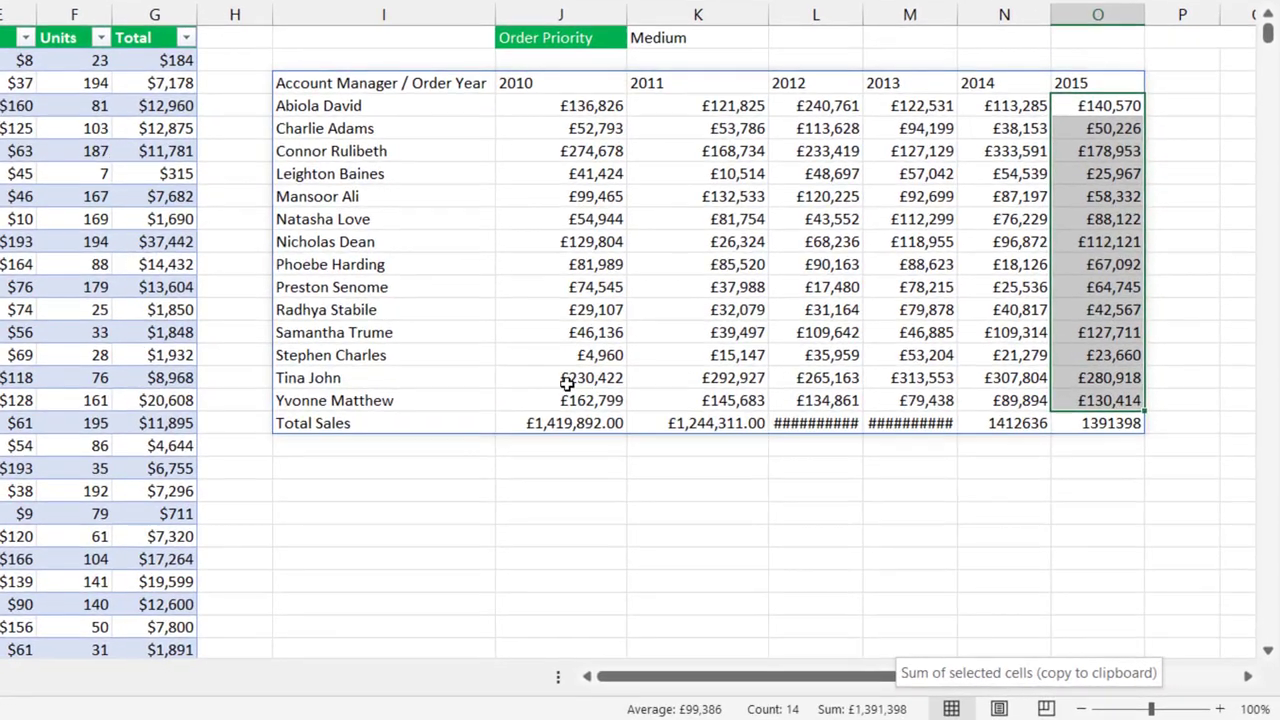
Format the Total Sales values for 2010 through 2015 as currency with two decimals
left_click_drag(685, 478, 1096, 459)
left_click(1107, 427, "shift")
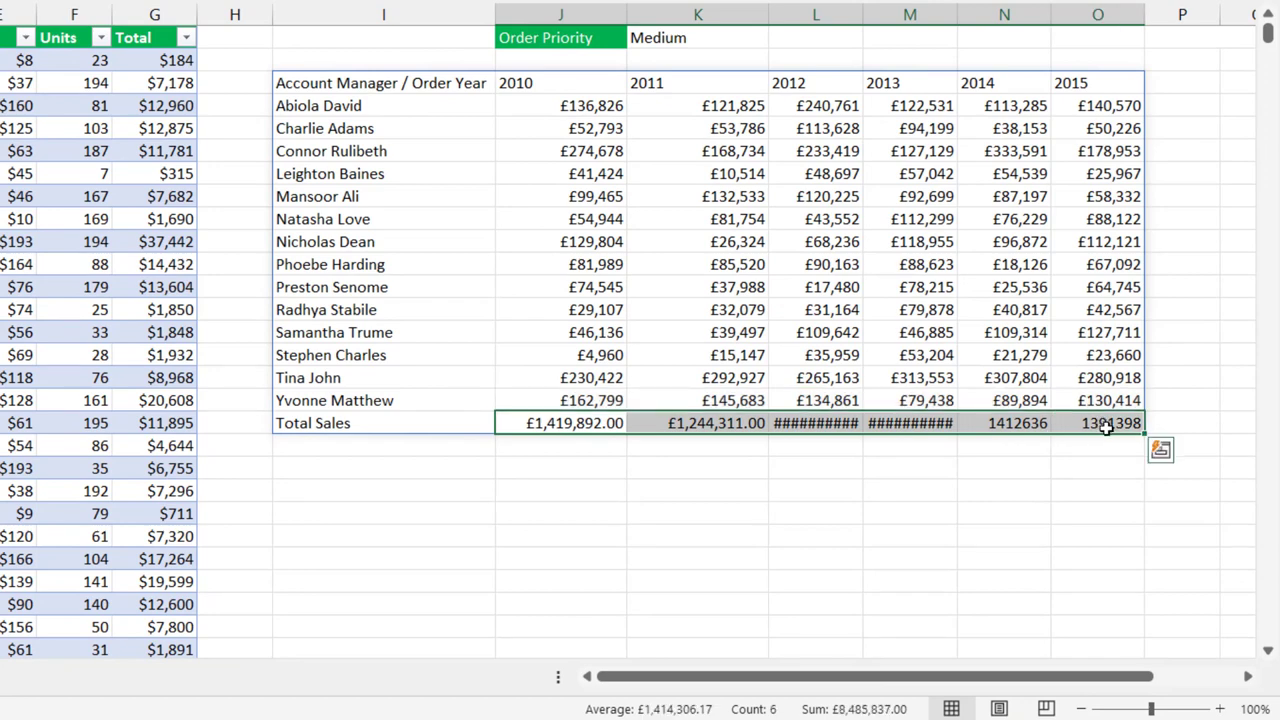
key("ctrl+shift+4")
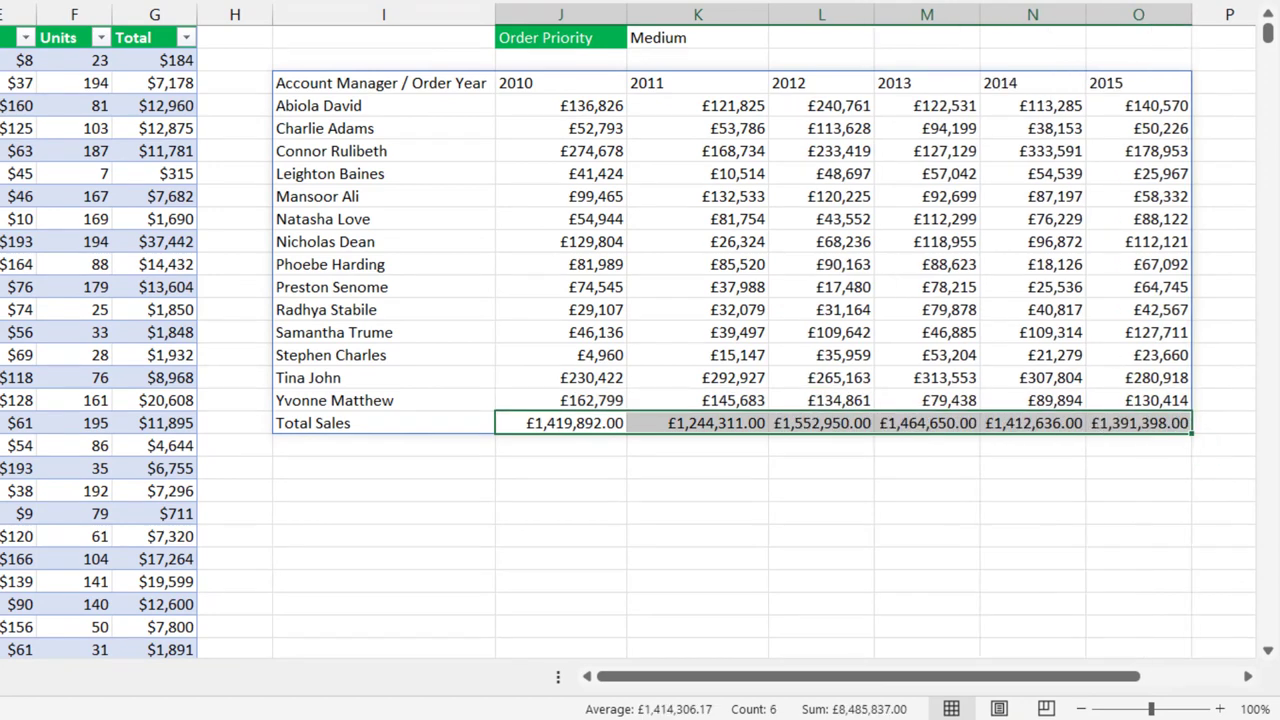
Remove both decimal places from the Total Sales values for 2010 through 2015
key("alt+h")
key("9")
key("alt+h")
key("9")
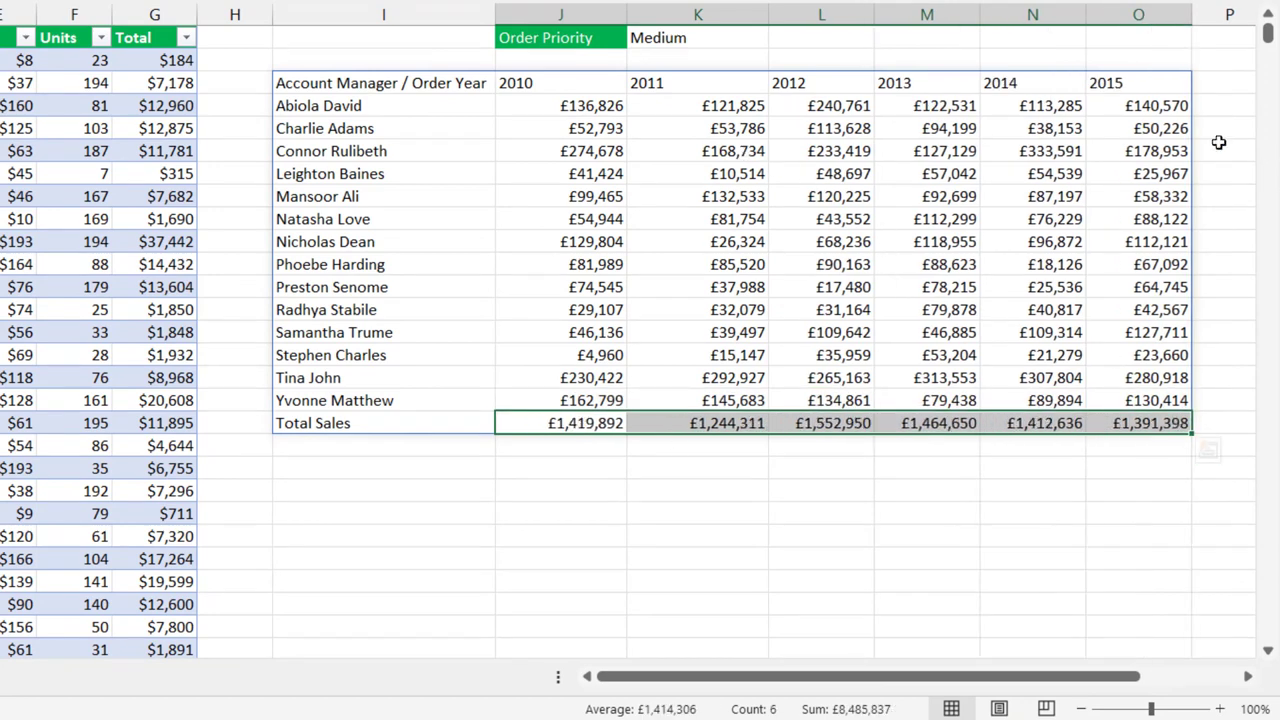
Compare the sums of the account managers' 2015 and 2010 values with the matching Total Sales figures
left_click_drag(1157, 105, 1155, 400)
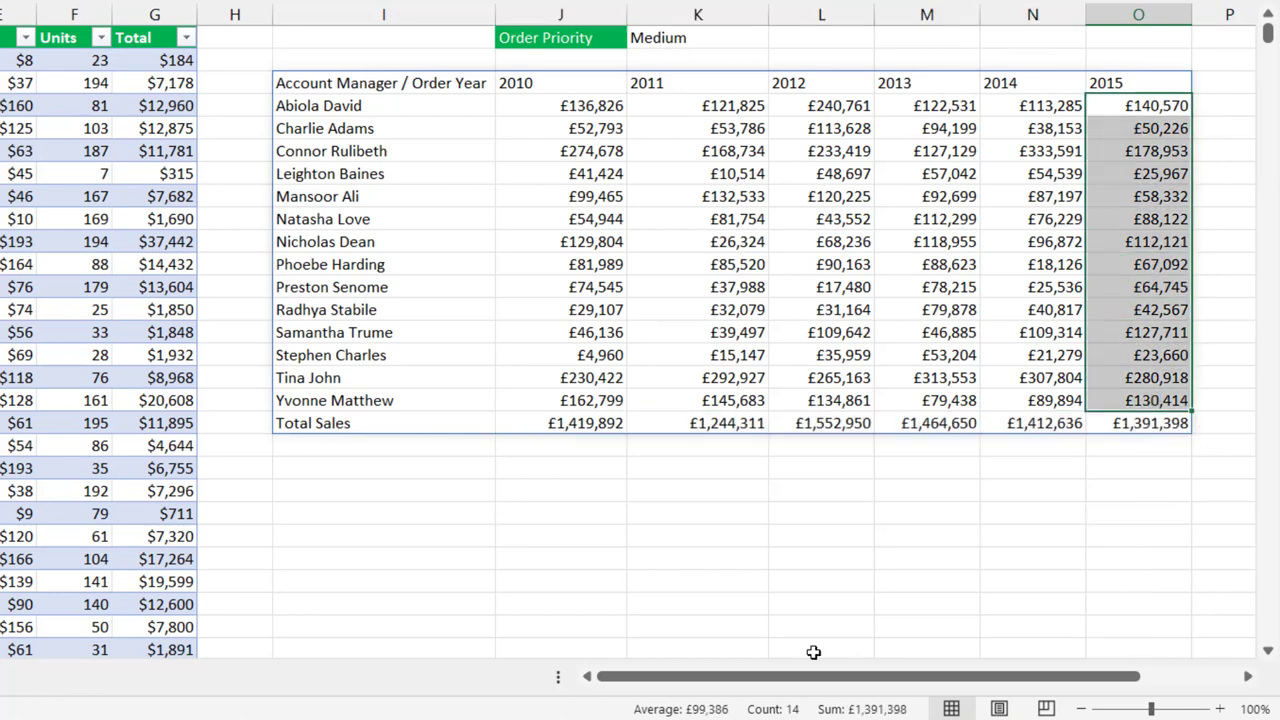
left_click(864, 709)
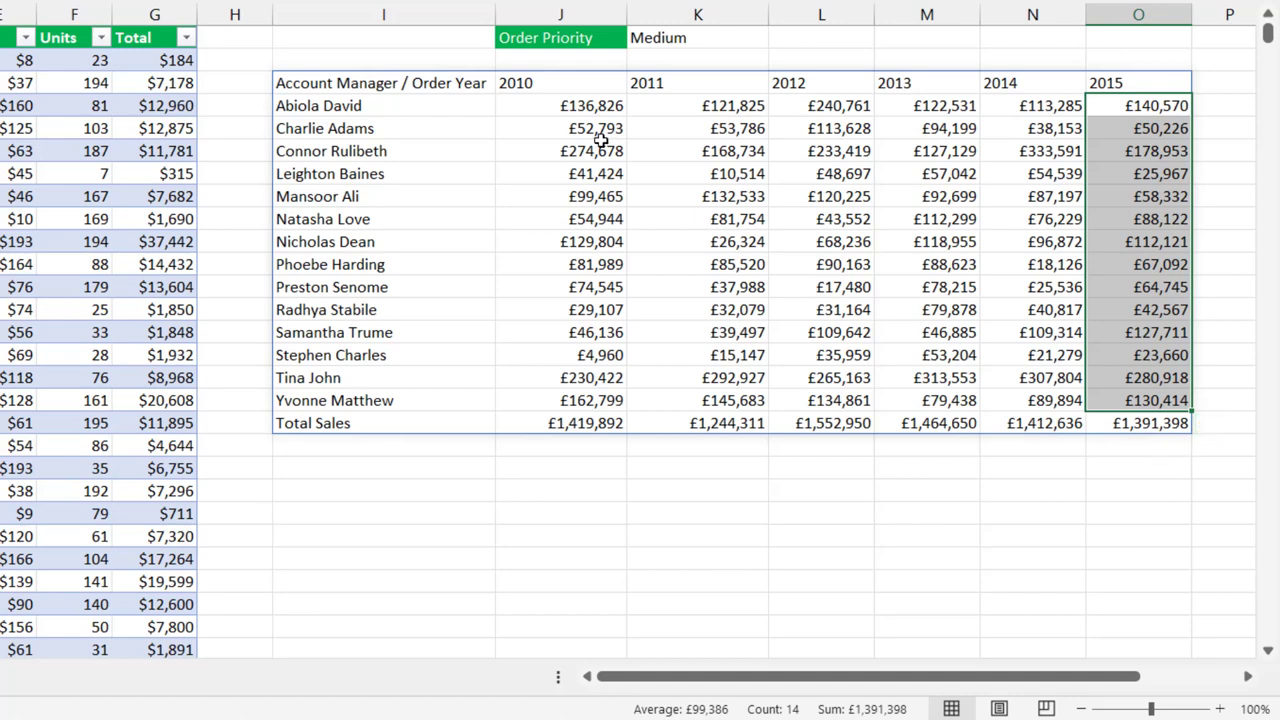
left_click_drag(574, 110, 586, 401)
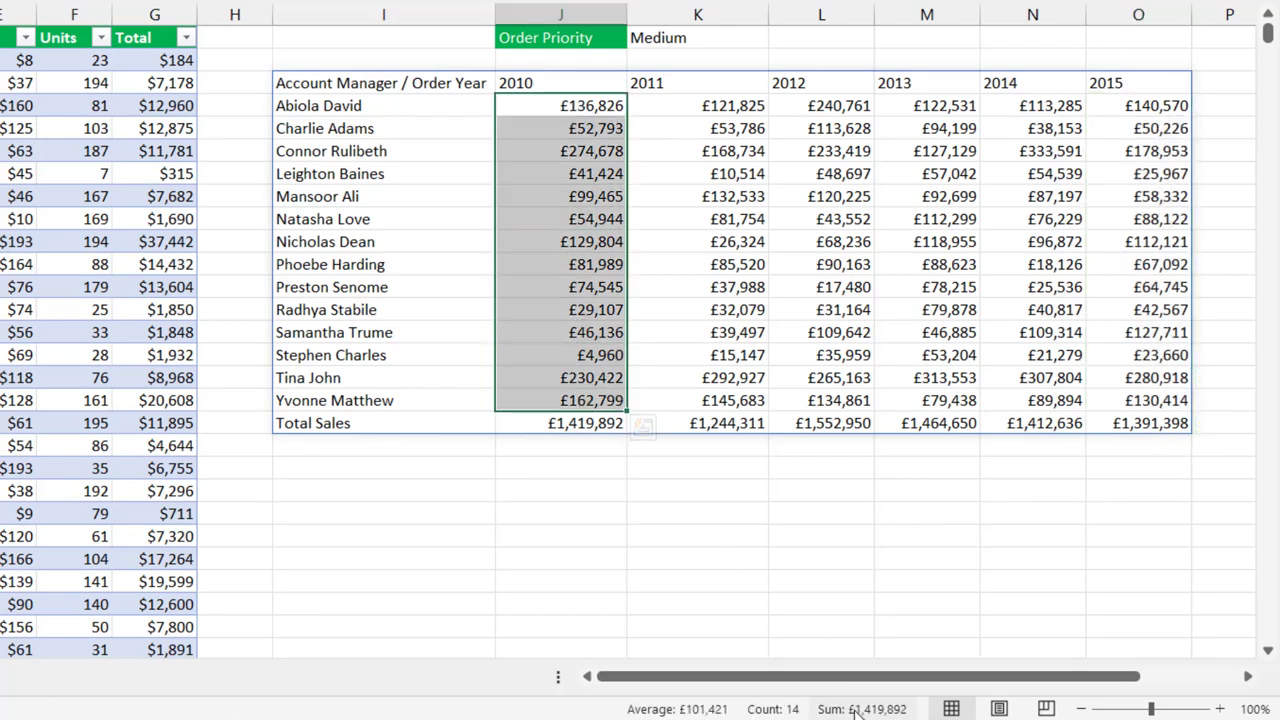
left_click(893, 712)
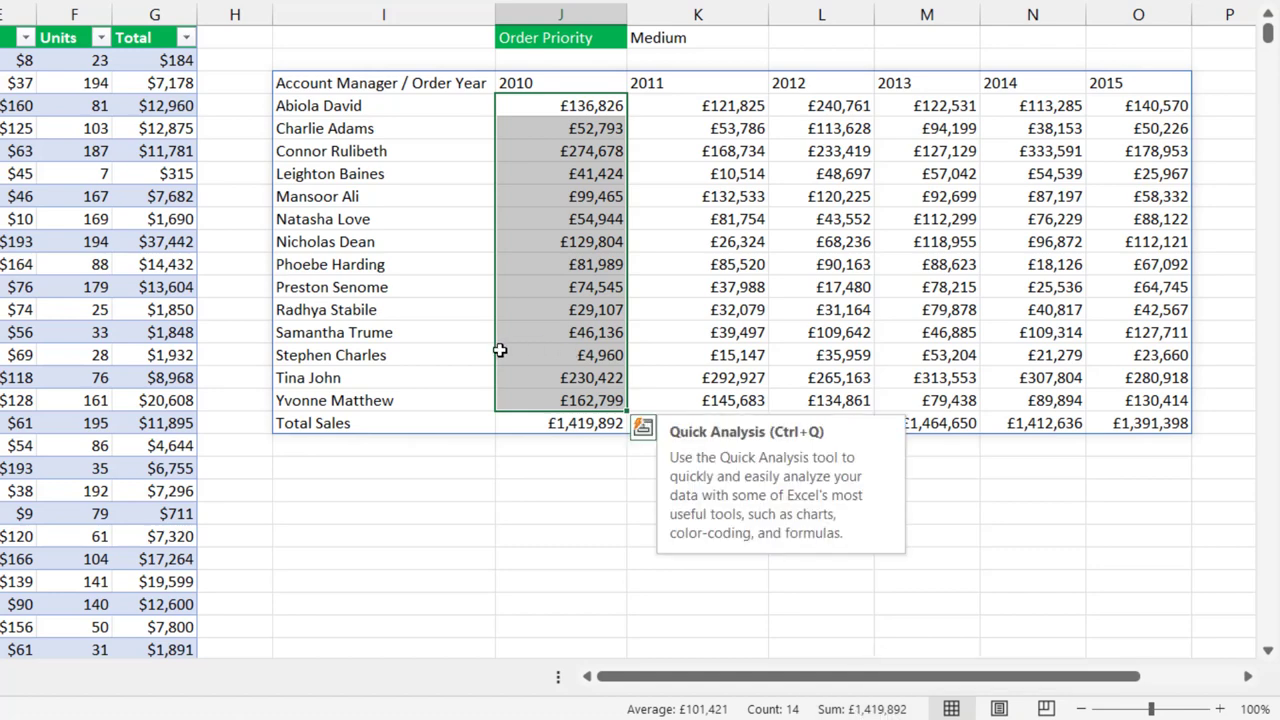
left_click(565, 424)
type("£1,419,892")
key("Escape")
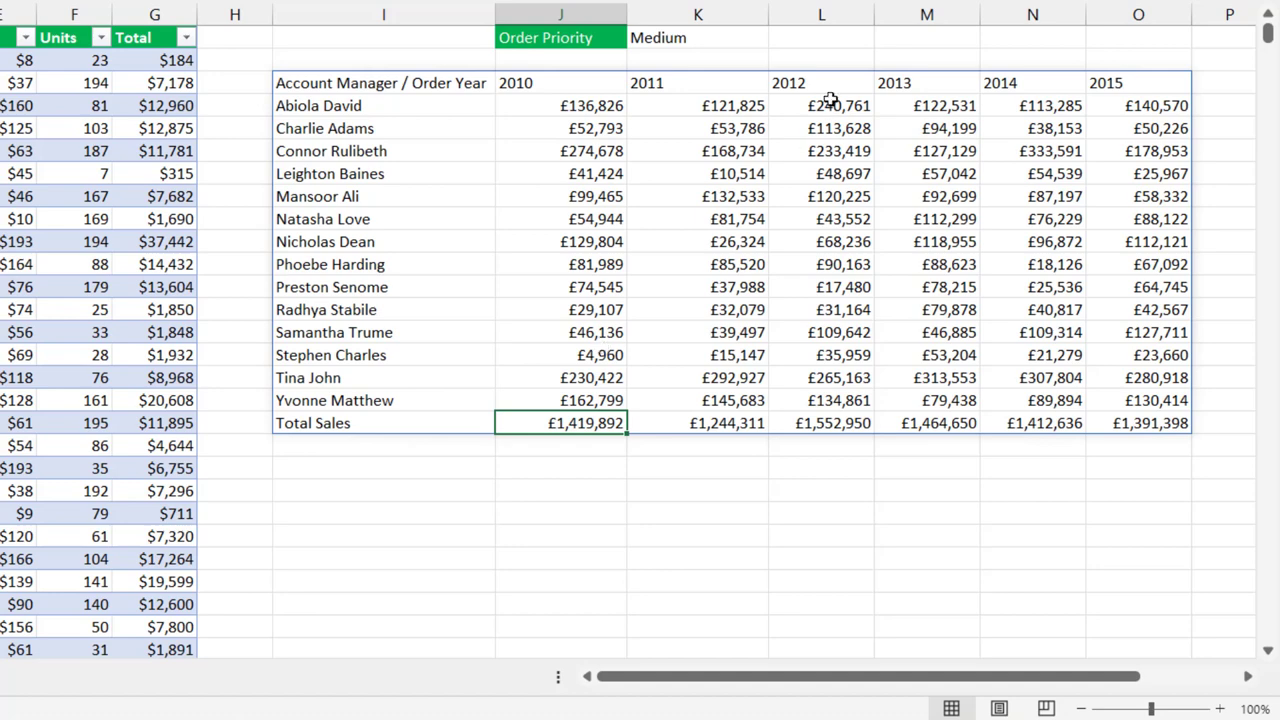
Test the report's filter by switching the Order Priority in K1 to Critical, High and finally Not Specified
left_click(700, 37)
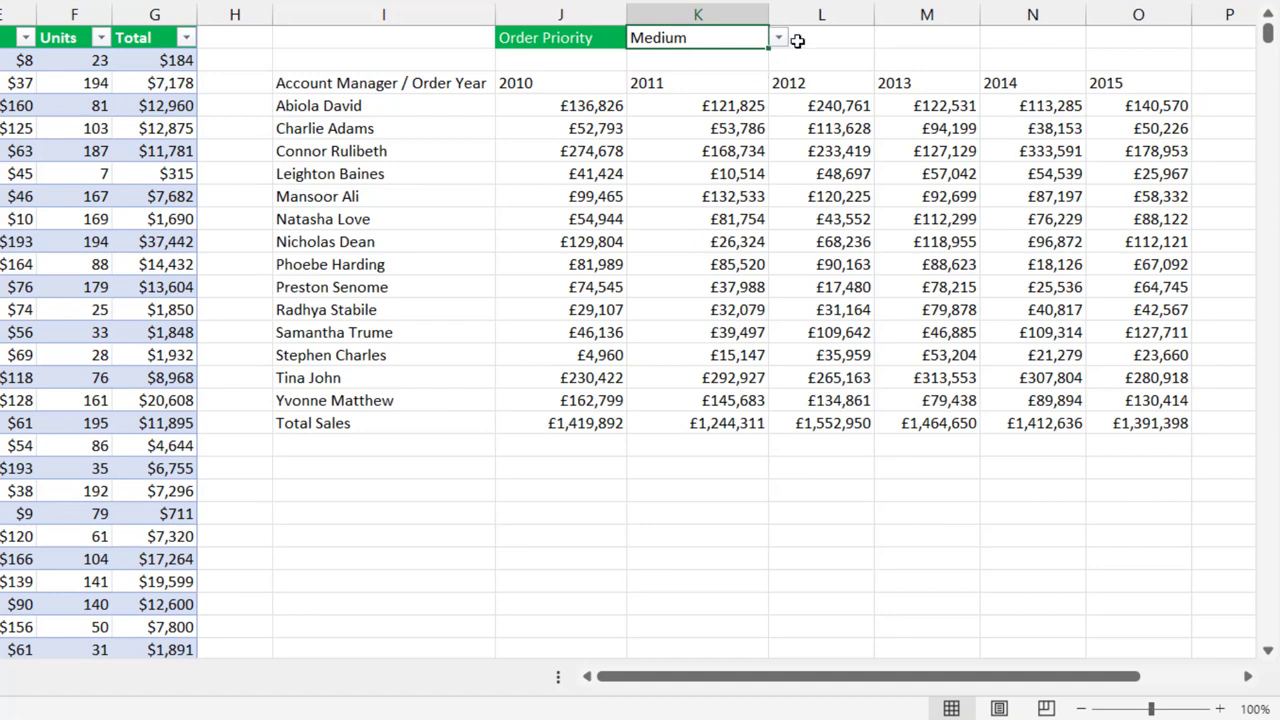
left_click(779, 40)
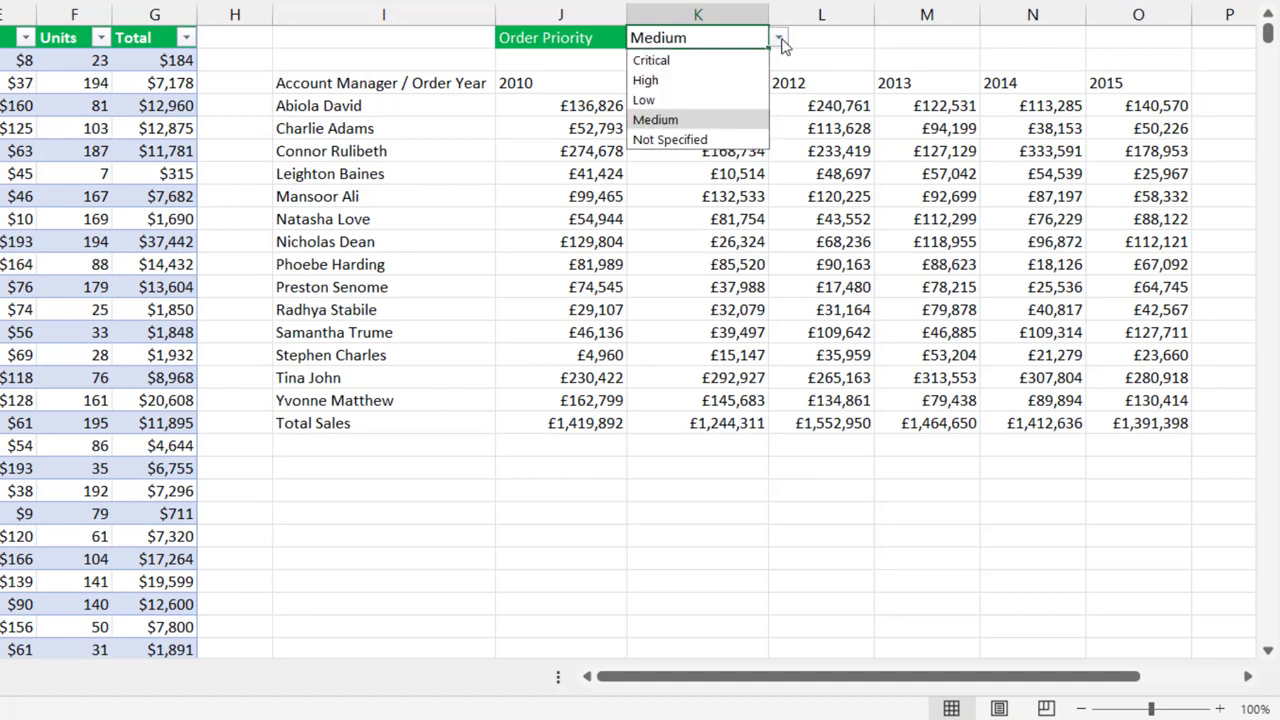
left_click(647, 64)
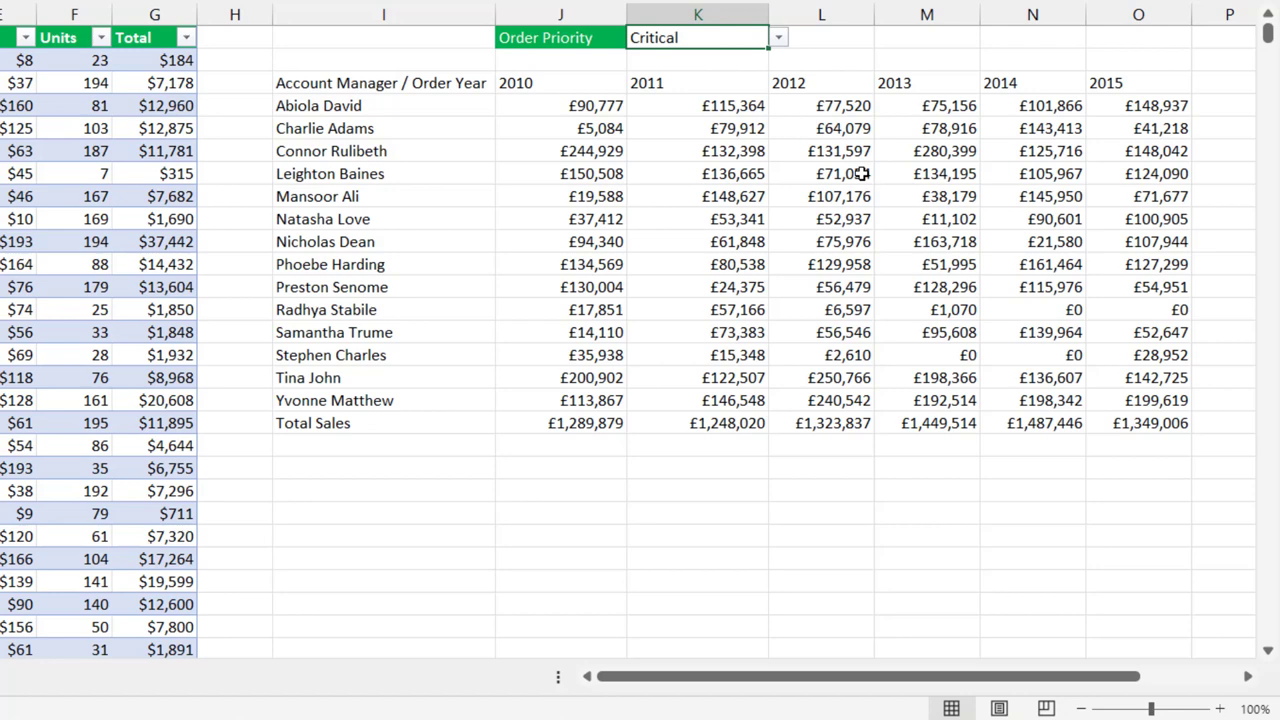
left_click(780, 38)
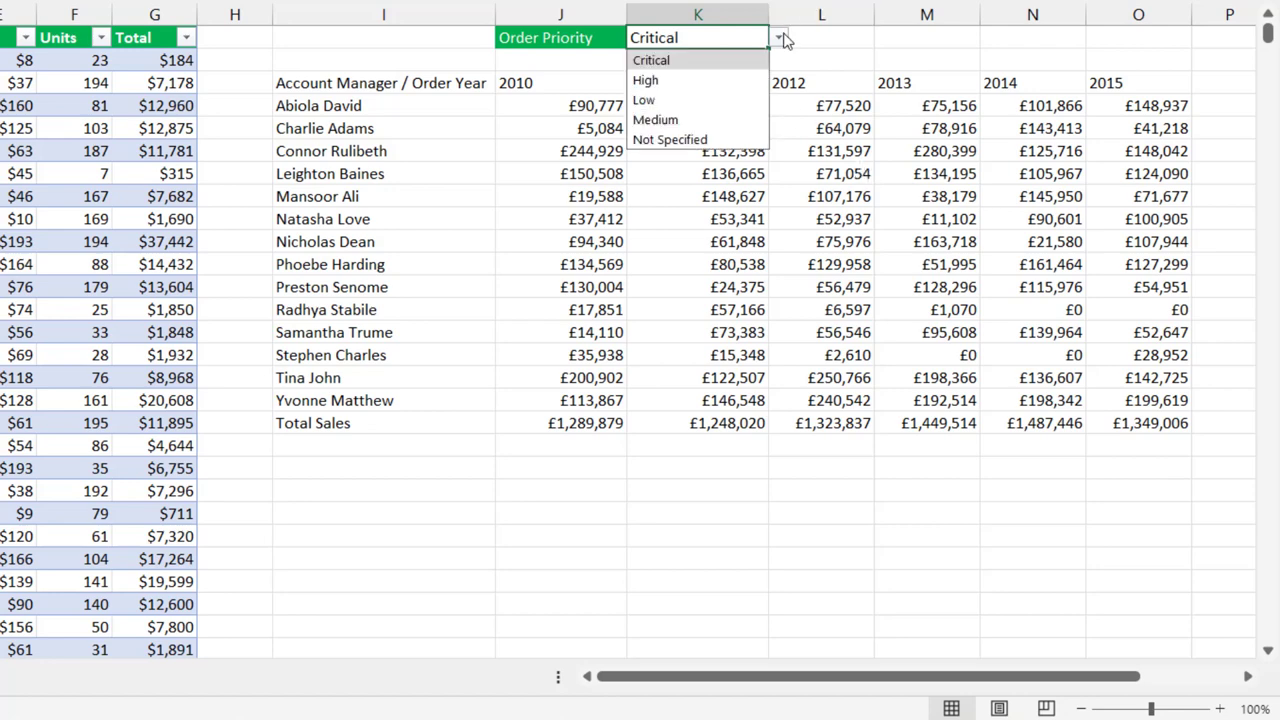
left_click(672, 84)
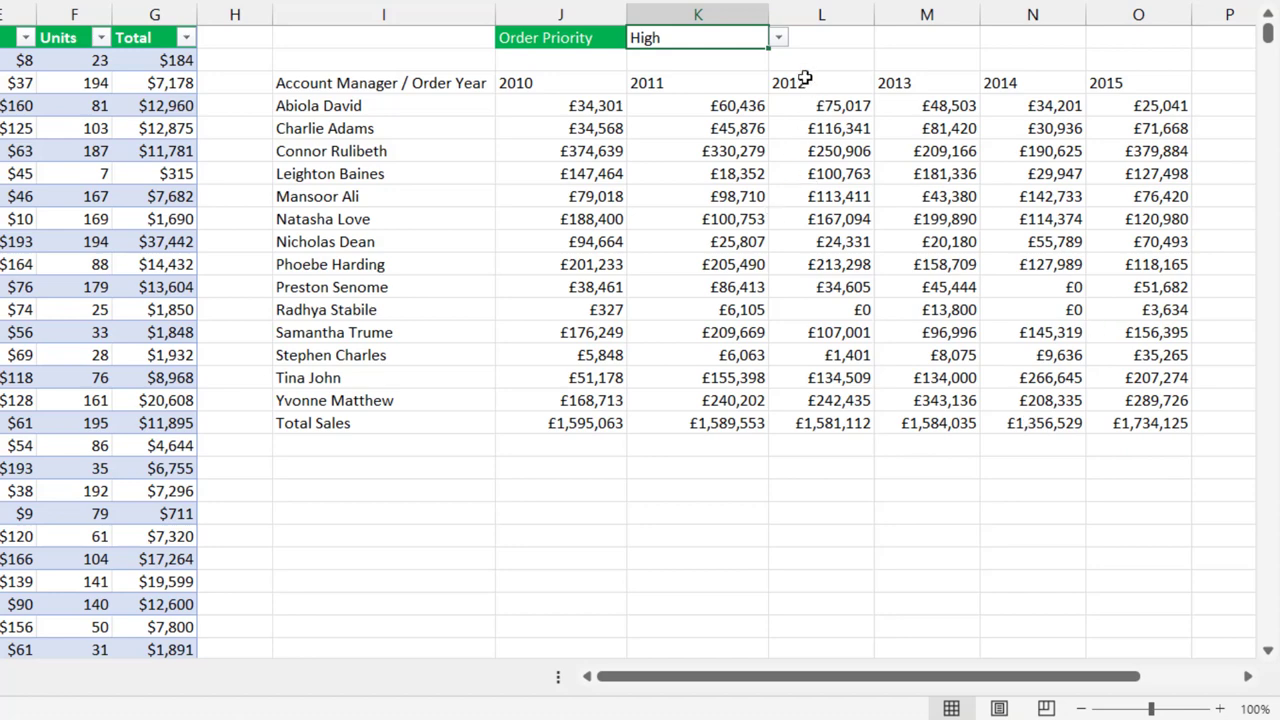
left_click(779, 40)
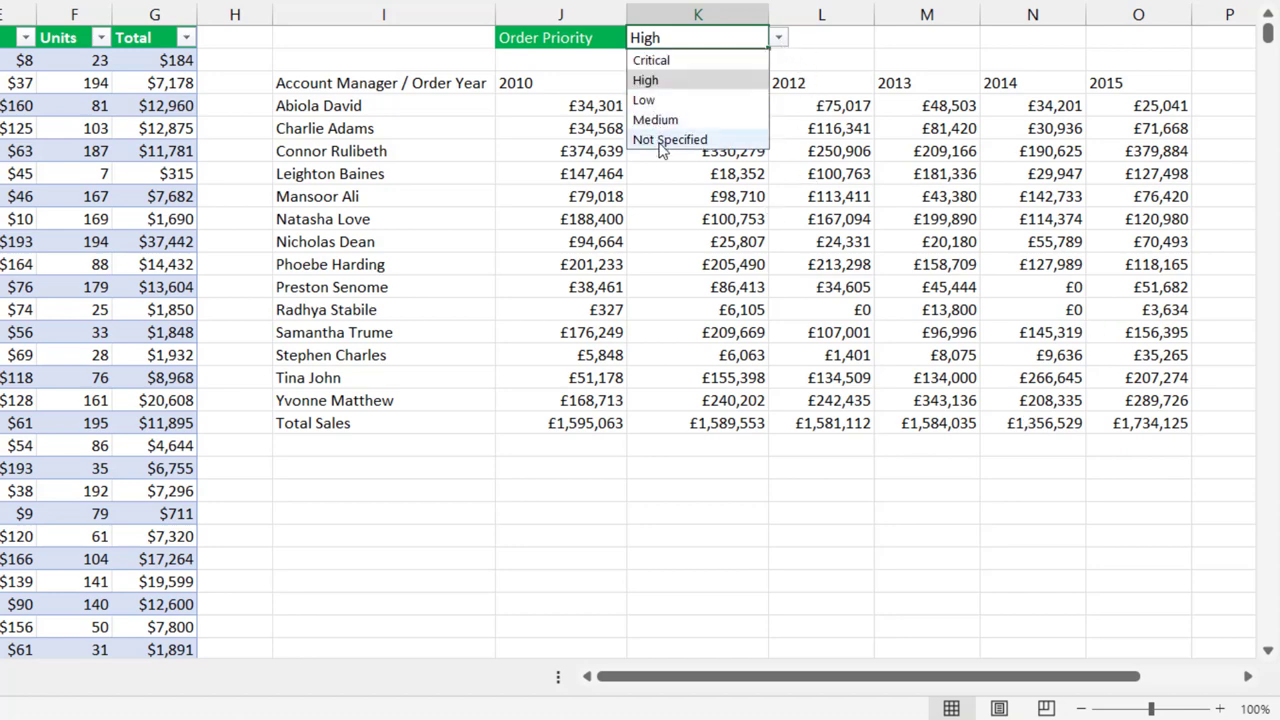
left_click(663, 140)
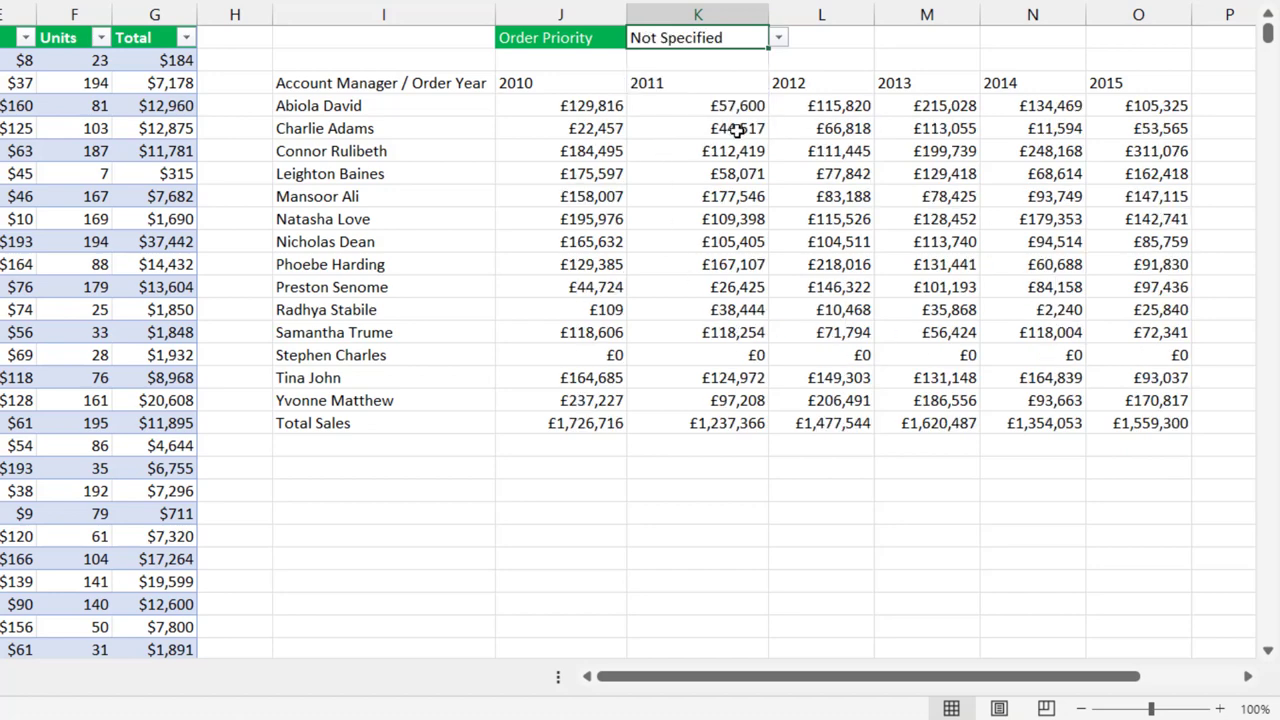